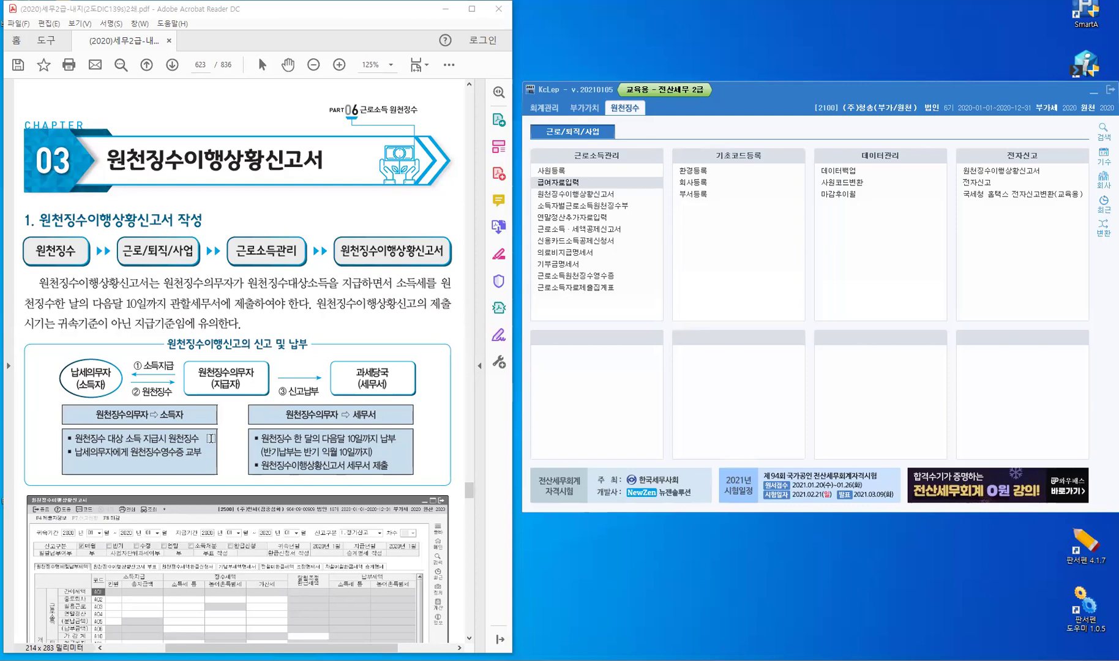
Read the 원천징수이행상황신고서 chapter in the textbook PDF from its opening page to the entry-method table on page 624.
click(211, 438)
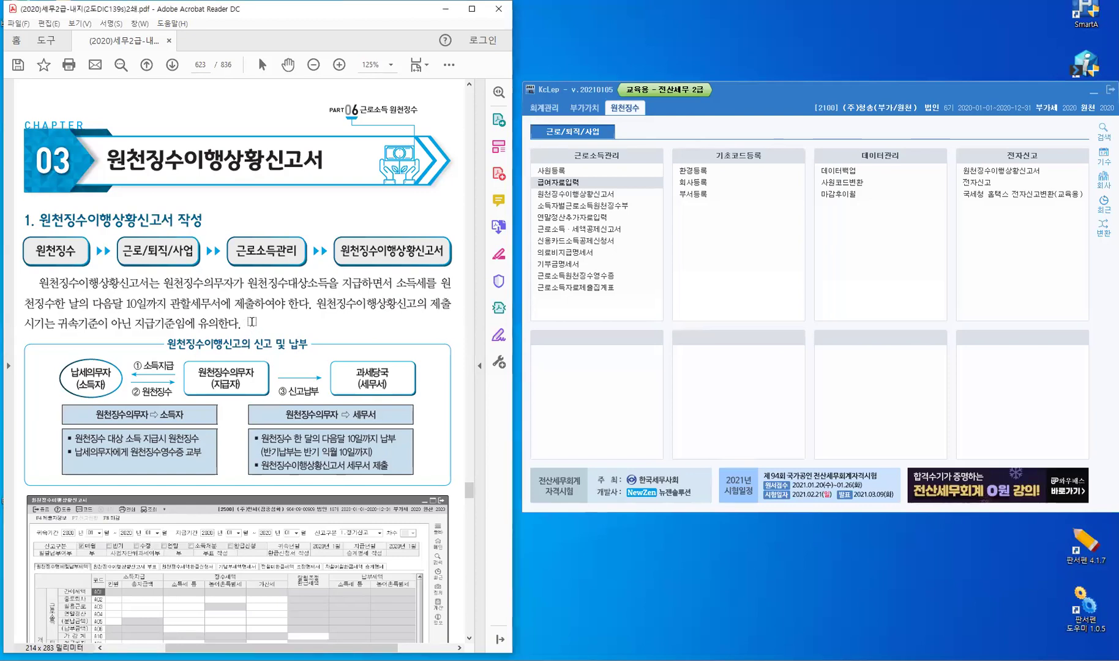
scroll(252, 321, down, 1)
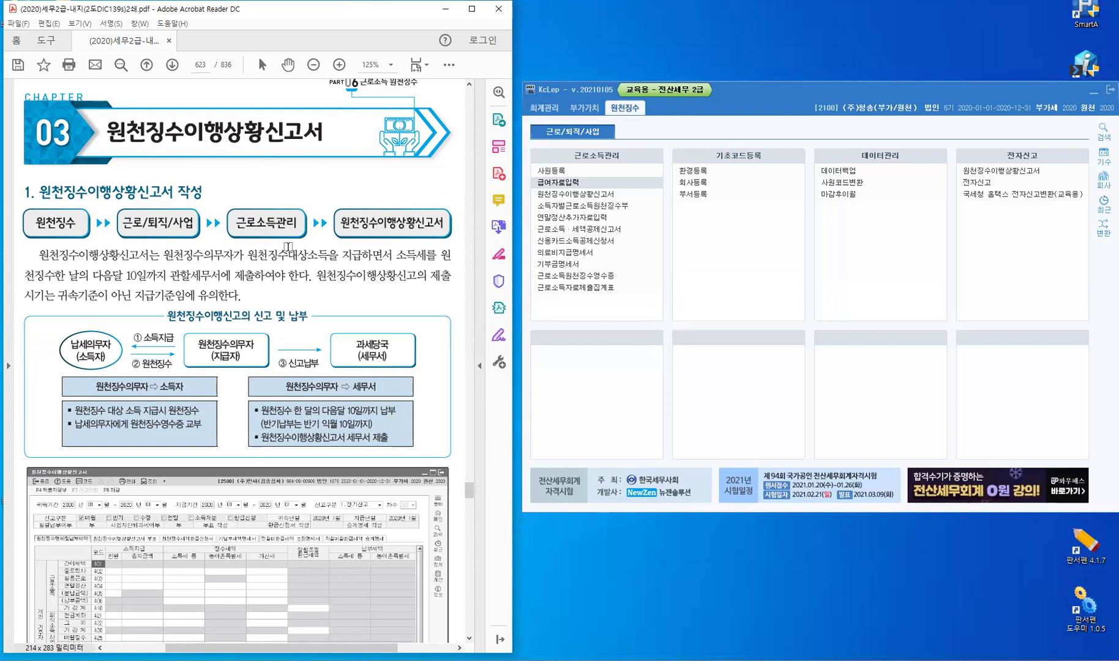
scroll(288, 247, down, 2)
scroll(288, 257, down, 6)
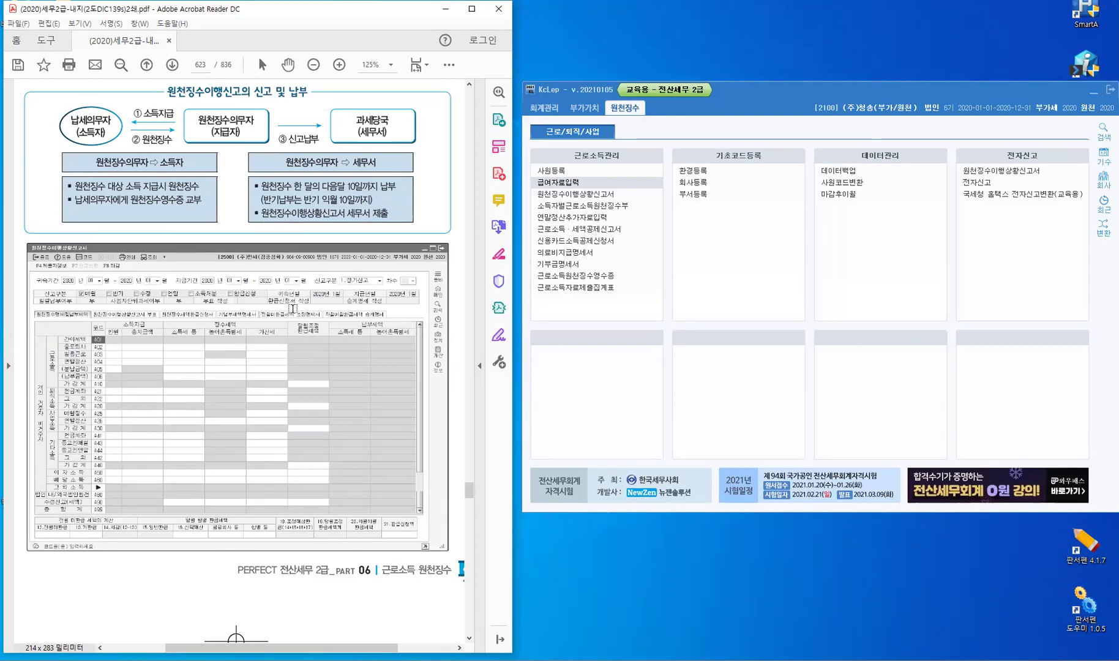
scroll(292, 309, down, 4)
scroll(399, 466, down, 10)
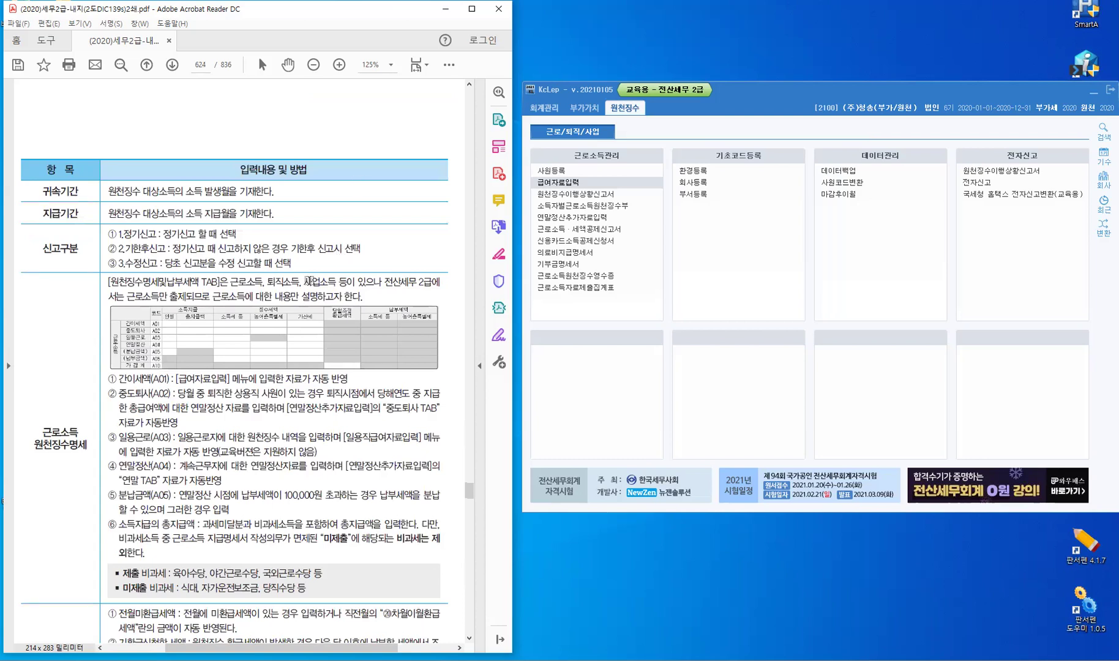
scroll(309, 280, down, 1)
Switch to KcLep and open the 원천징수이행상황신고서 form under 근로소득관리.
click(656, 239)
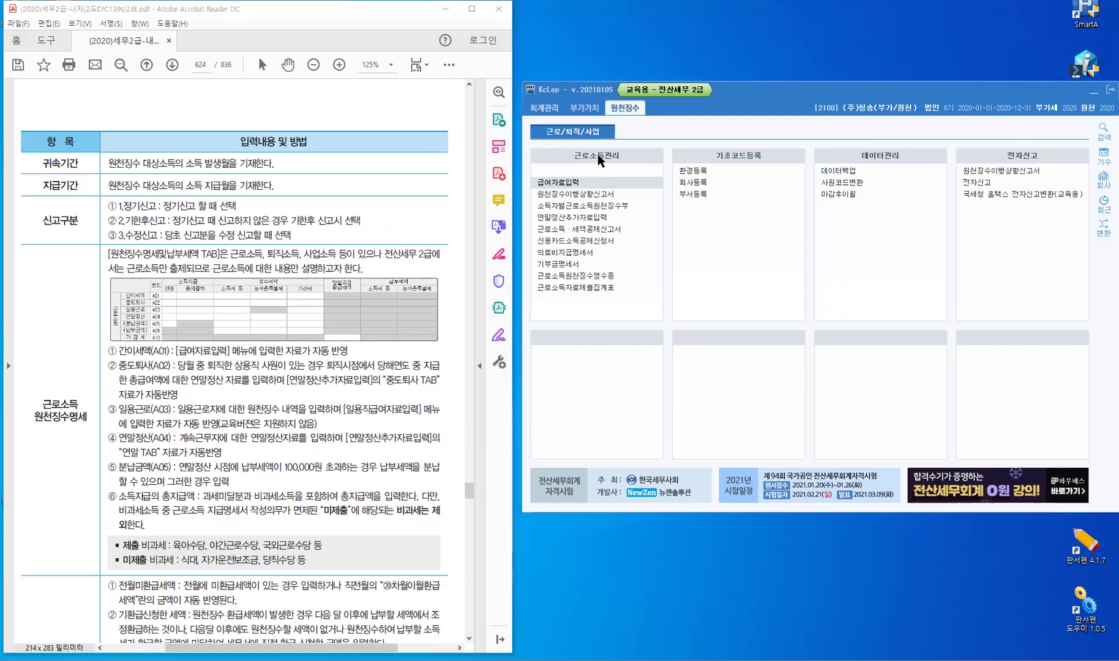
click(581, 193)
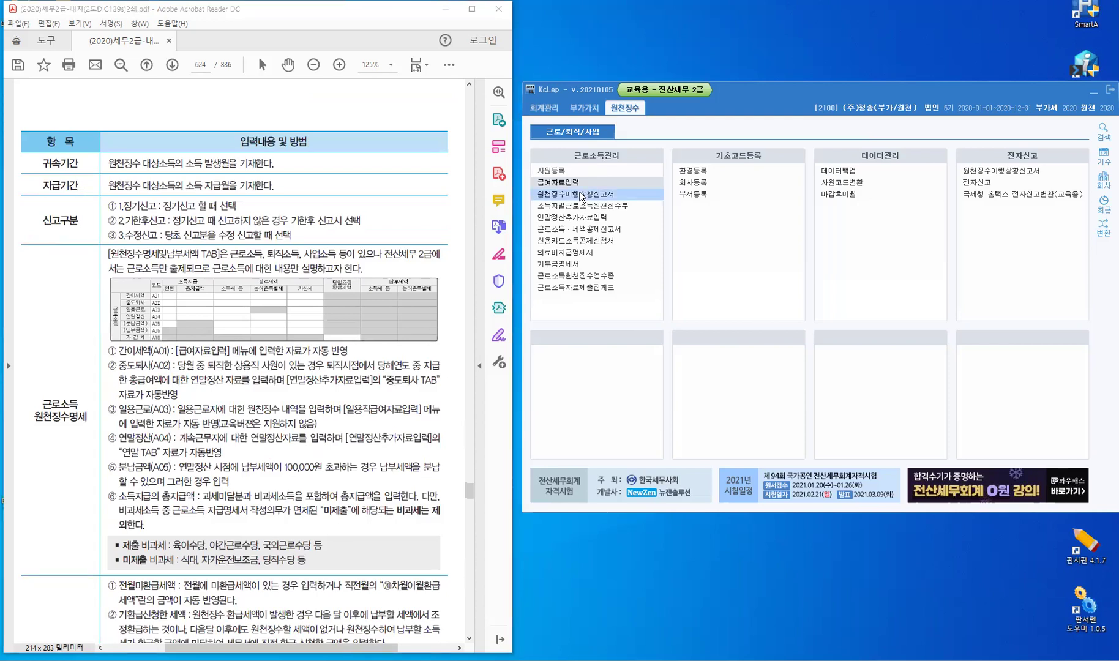
click(580, 194)
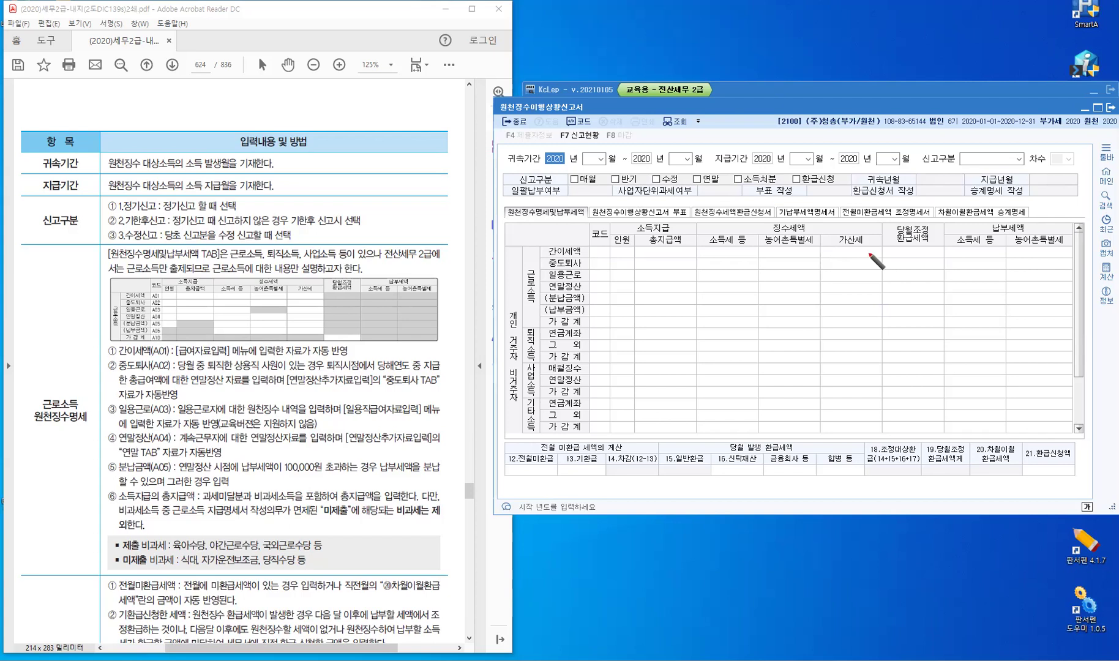
Mark 귀속년월 and 지급년월 with red ticks and handwrite "매월. 반기" above the textbook table.
drag(883, 175, 891, 172)
drag(996, 173, 1004, 169)
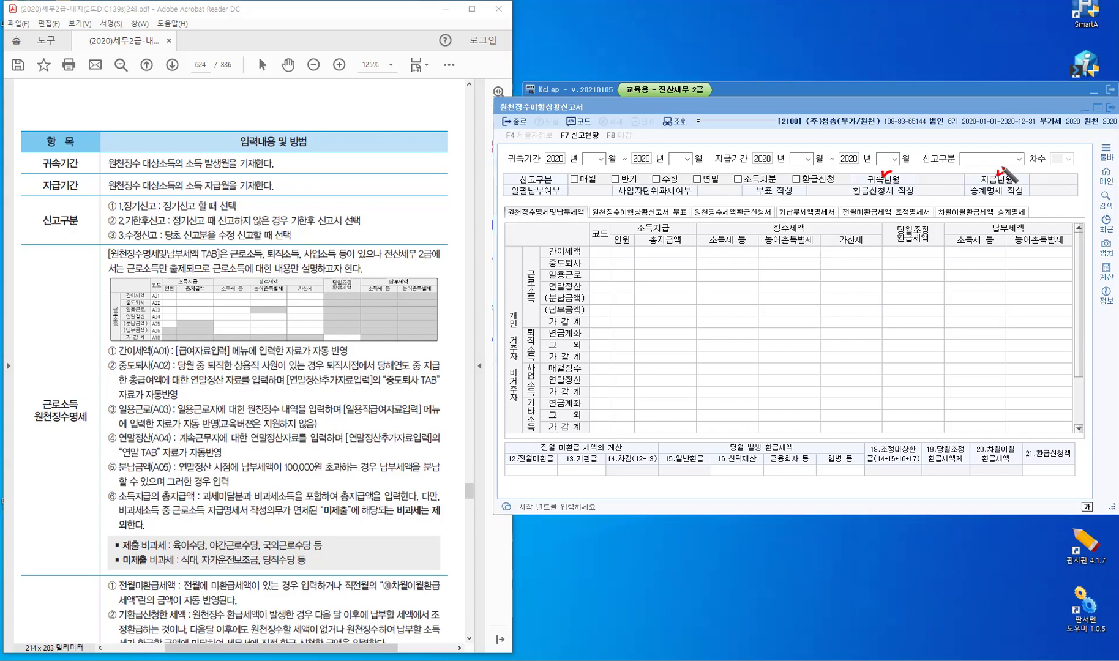
drag(145, 84, 160, 97)
drag(166, 82, 165, 99)
drag(172, 80, 173, 81)
drag(170, 89, 181, 91)
click(193, 95)
drag(172, 92, 220, 88)
drag(213, 82, 219, 82)
drag(227, 74, 231, 84)
drag(214, 90, 240, 92)
drag(245, 73, 245, 99)
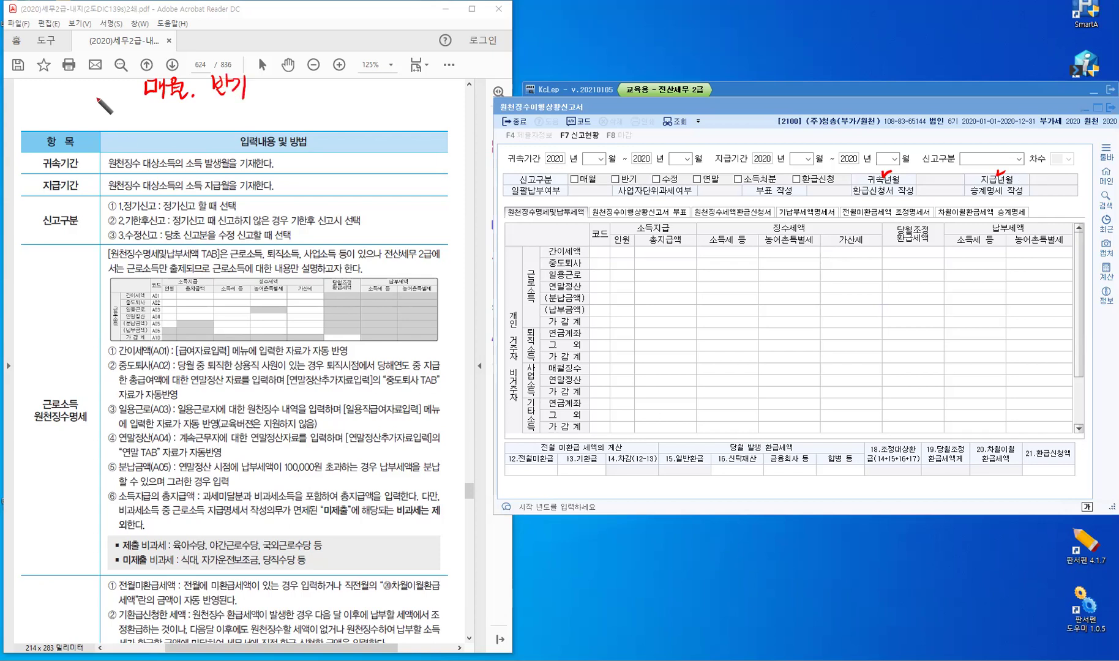
Handwrite "상반기" in red above the 항목 column of the textbook table.
click(58, 96)
drag(58, 93, 49, 114)
drag(55, 102, 64, 111)
drag(68, 92, 77, 114)
drag(72, 107, 78, 106)
drag(81, 95, 81, 115)
drag(72, 116, 82, 123)
drag(85, 104, 97, 120)
Handwrite "1월" and "2월" beneath 매월, and "1월~6월" beneath 반기.
drag(162, 105, 162, 115)
drag(170, 105, 176, 111)
drag(176, 106, 177, 116)
drag(167, 116, 178, 120)
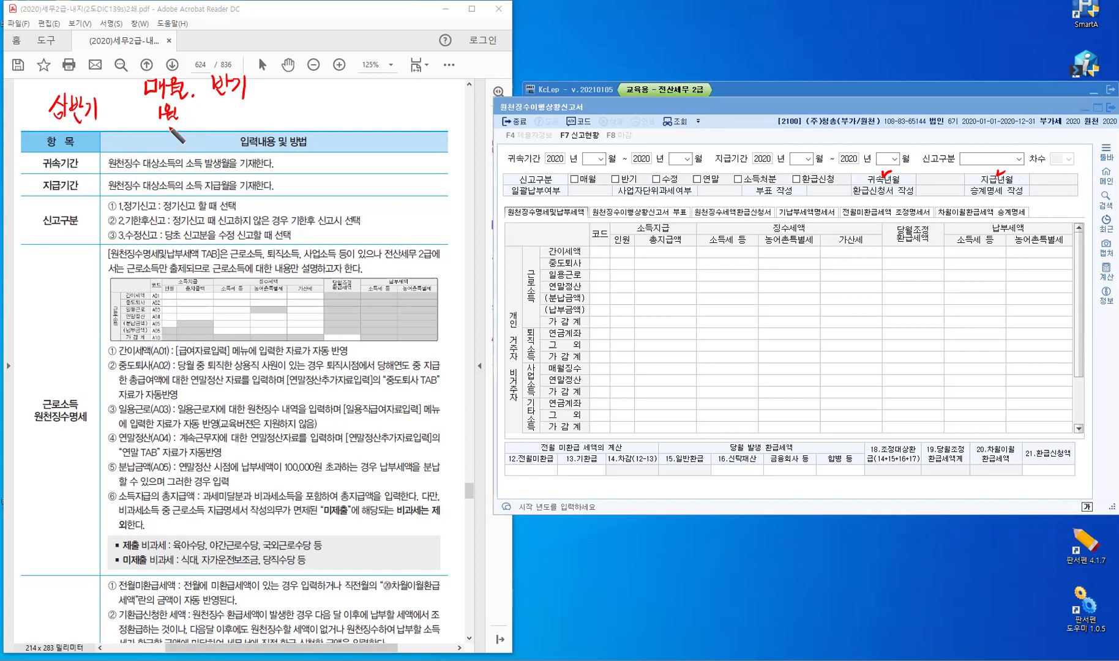
drag(160, 127, 170, 138)
drag(173, 122, 178, 127)
drag(171, 130, 181, 139)
mouse_move(227, 104)
mouse_down()
mouse_move(227, 116)
mouse_move(236, 102)
mouse_move(242, 110)
mouse_up()
drag(235, 112, 243, 112)
drag(234, 114, 273, 119)
drag(277, 103, 288, 121)
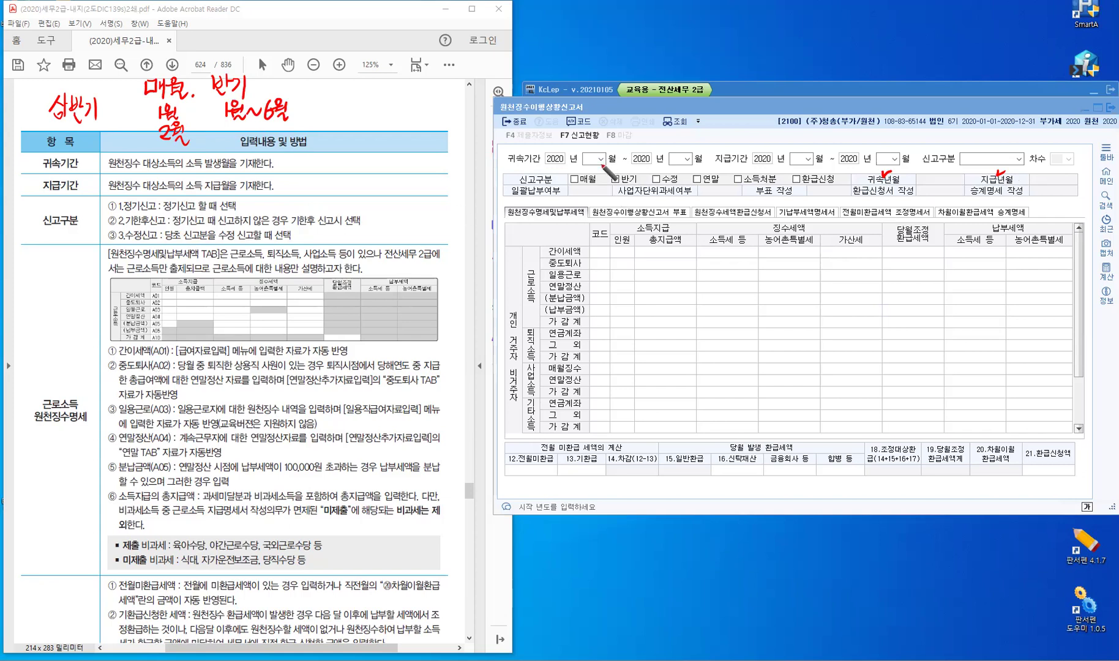
Write 1 and 6 above the 귀속기간 months, and draw red boxes around the start months of 귀속기간 and 지급기간.
drag(591, 140, 590, 148)
drag(678, 139, 674, 148)
mouse_move(604, 129)
mouse_down()
mouse_move(586, 129)
mouse_move(578, 165)
mouse_up()
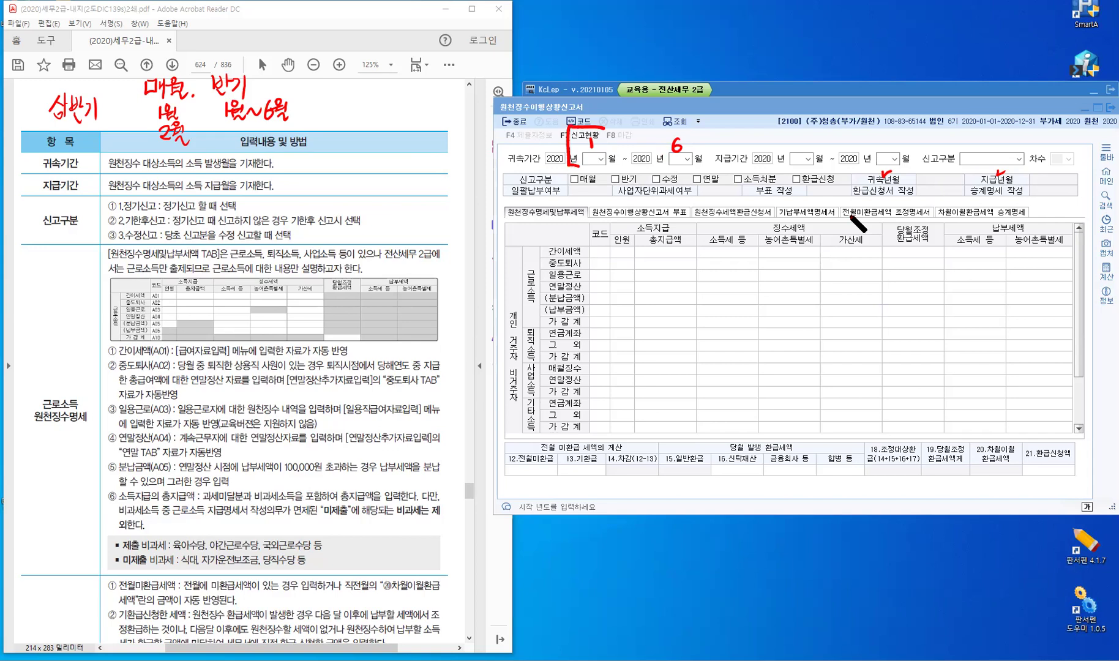
drag(794, 182, 827, 172)
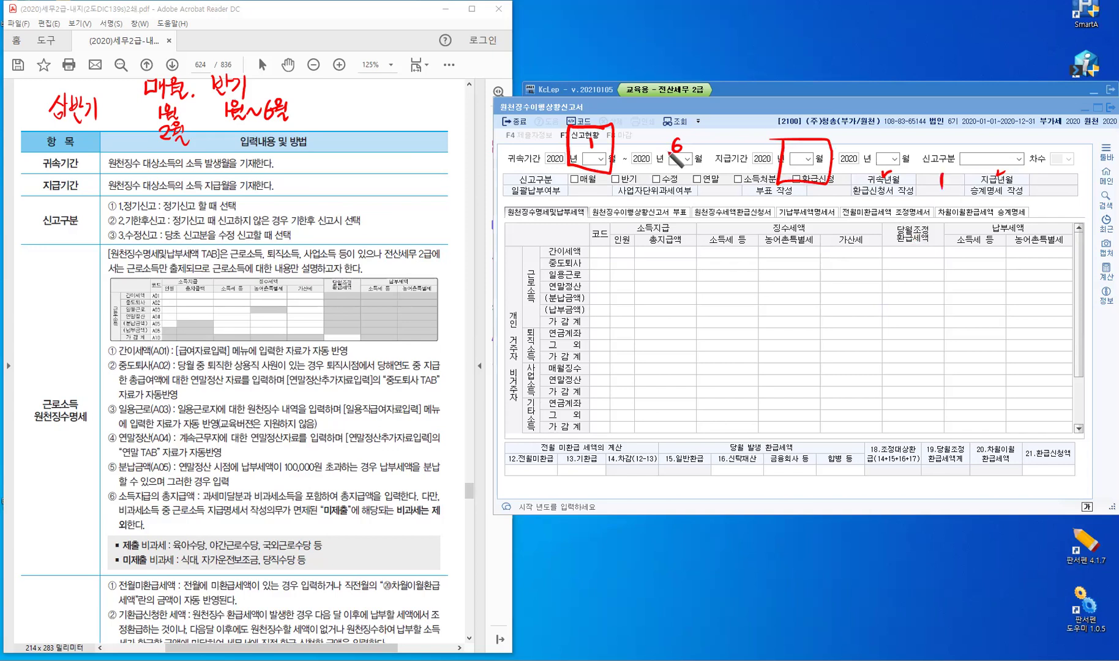
Write 2020 and 2019.12 near 귀속년월 and 12 below the boxed 귀속기간 month, and erase all red markings.
drag(919, 166, 931, 174)
drag(591, 177, 606, 192)
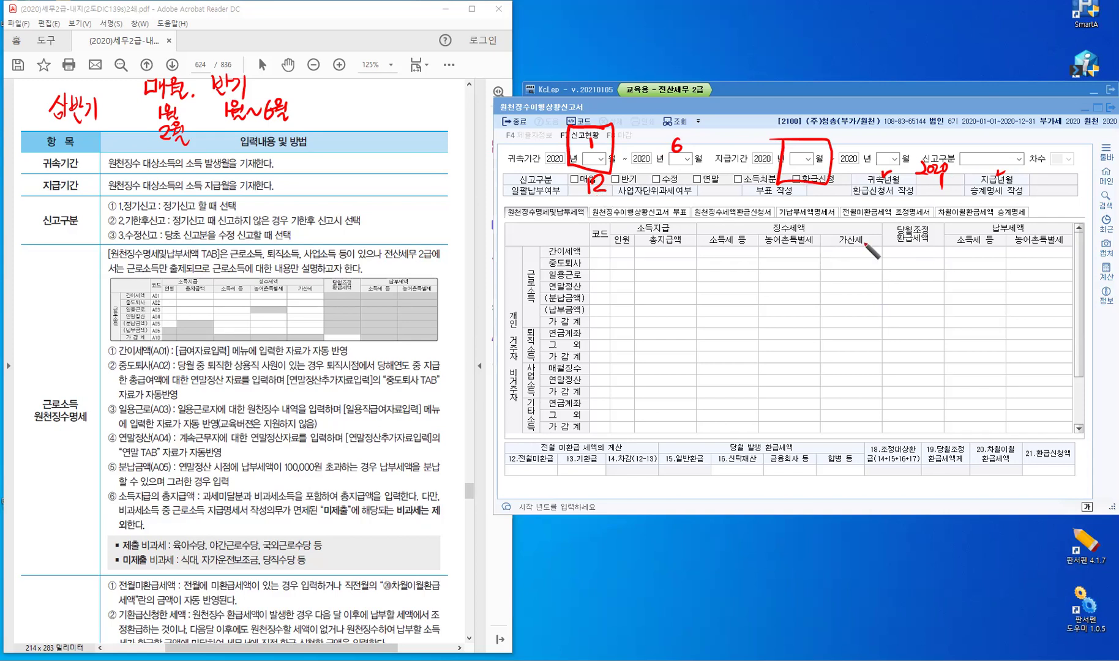
click(916, 198)
drag(916, 198, 947, 208)
drag(952, 199, 964, 208)
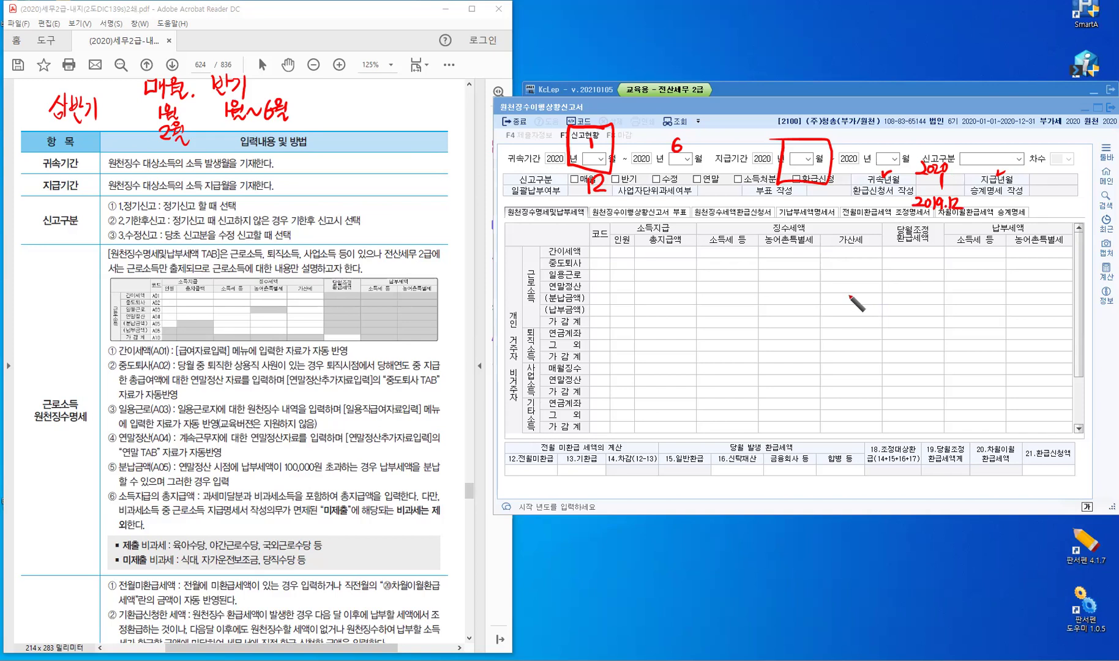
key(e)
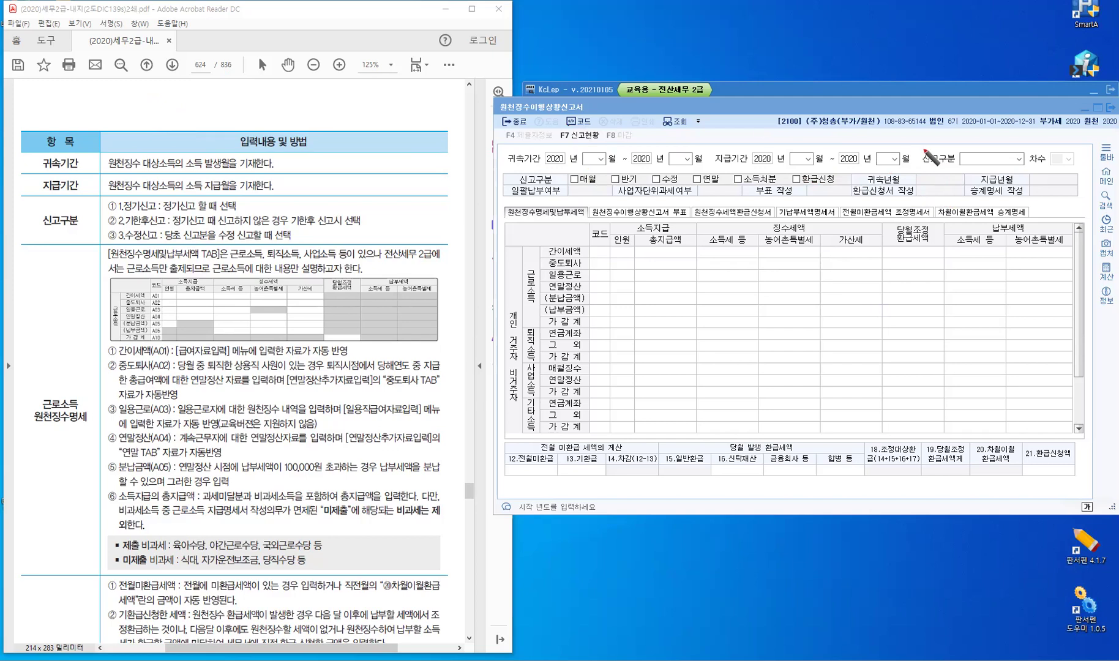
Underline 신고구분 on the form, tick 정기신고 and 기한후신고 in the textbook, annotate above the 신고구분 field, and erase the markings.
drag(922, 164, 957, 172)
drag(133, 191, 142, 185)
drag(145, 209, 154, 205)
drag(360, 201, 376, 210)
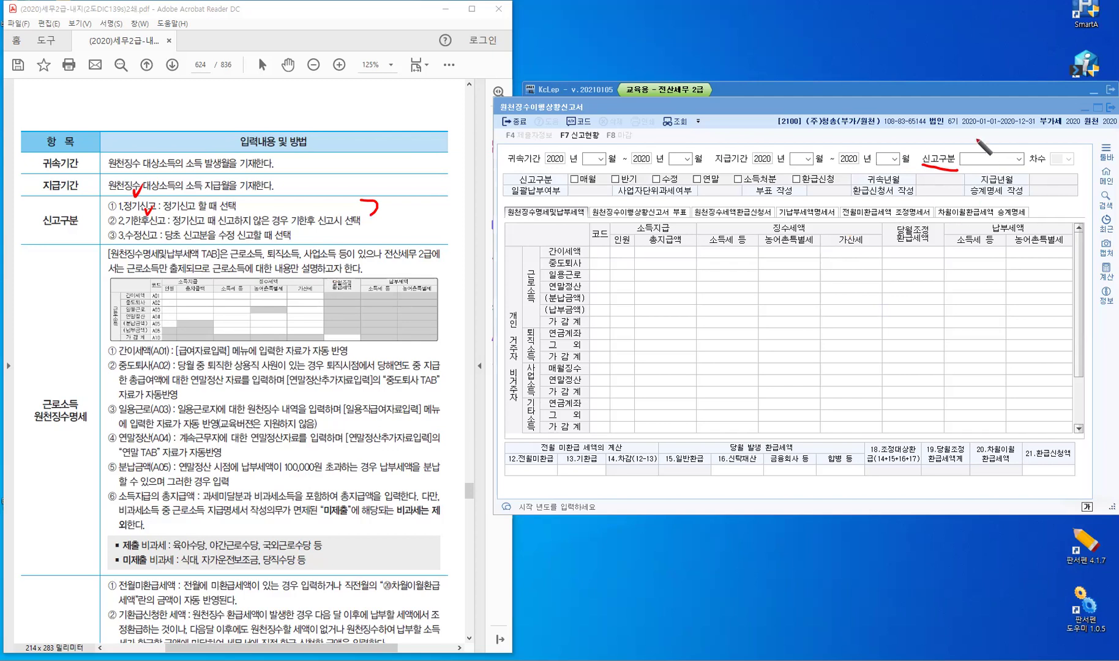
drag(975, 136, 995, 144)
drag(984, 144, 999, 149)
drag(1007, 133, 1007, 150)
key(Escape)
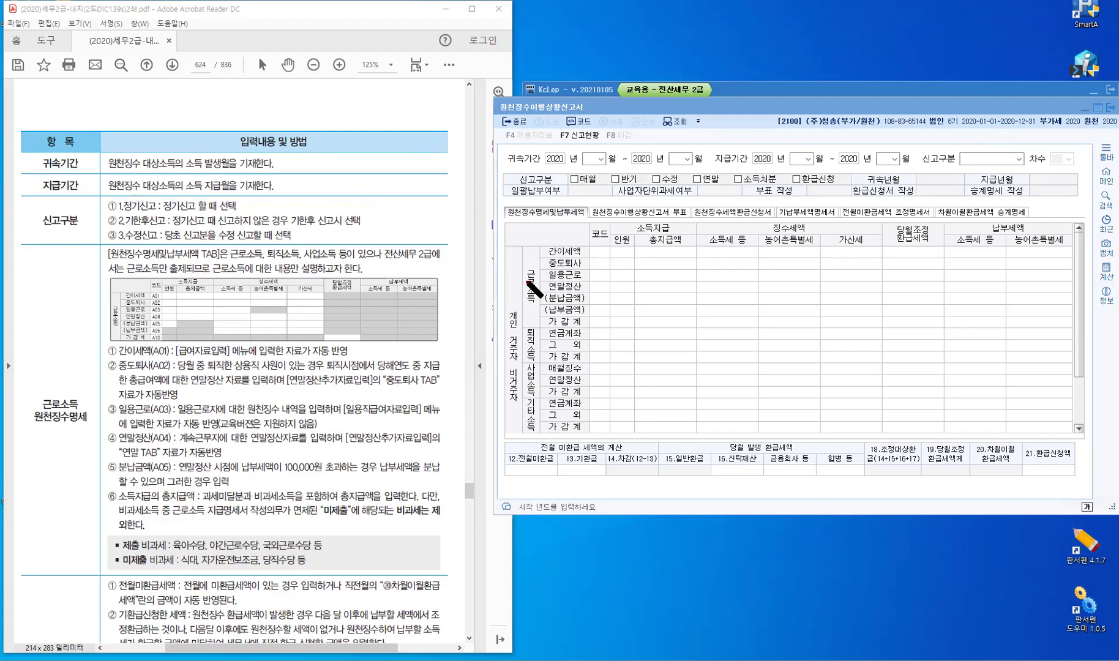
Box the 근로소득, 퇴직소득, 사업소득 and 기타소득 row headings in red and handwrite further income types below them.
mouse_move(519, 325)
mouse_down()
mouse_move(519, 245)
mouse_move(545, 267)
mouse_up()
drag(544, 323, 519, 323)
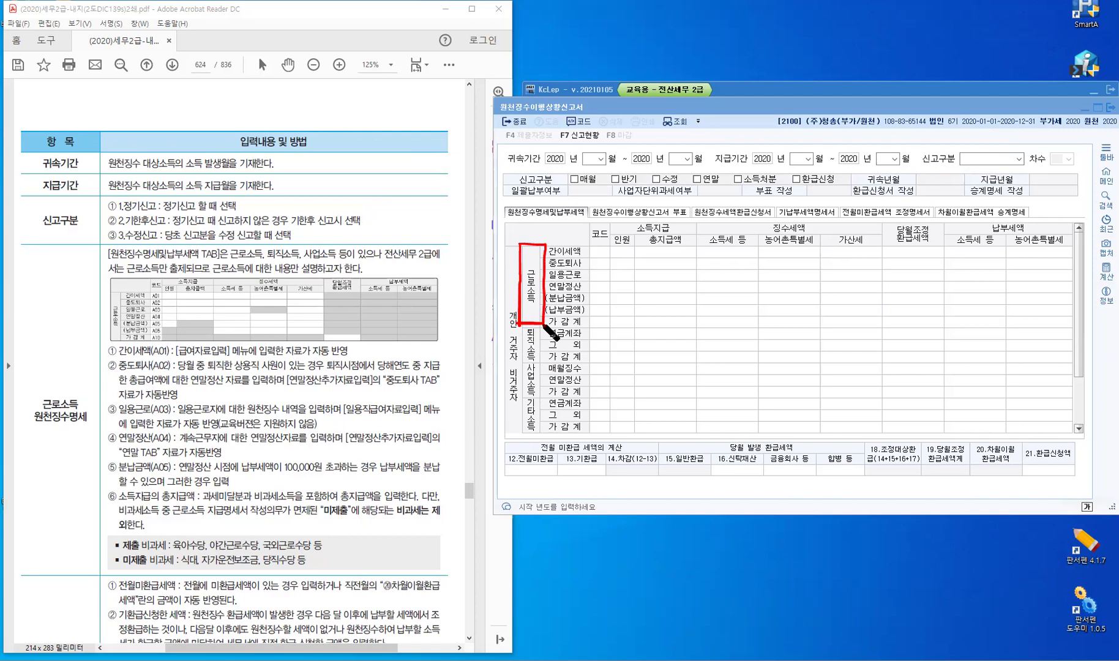
mouse_move(519, 324)
mouse_down()
mouse_move(519, 364)
mouse_move(544, 363)
mouse_move(522, 392)
mouse_move(542, 367)
mouse_move(523, 430)
mouse_up()
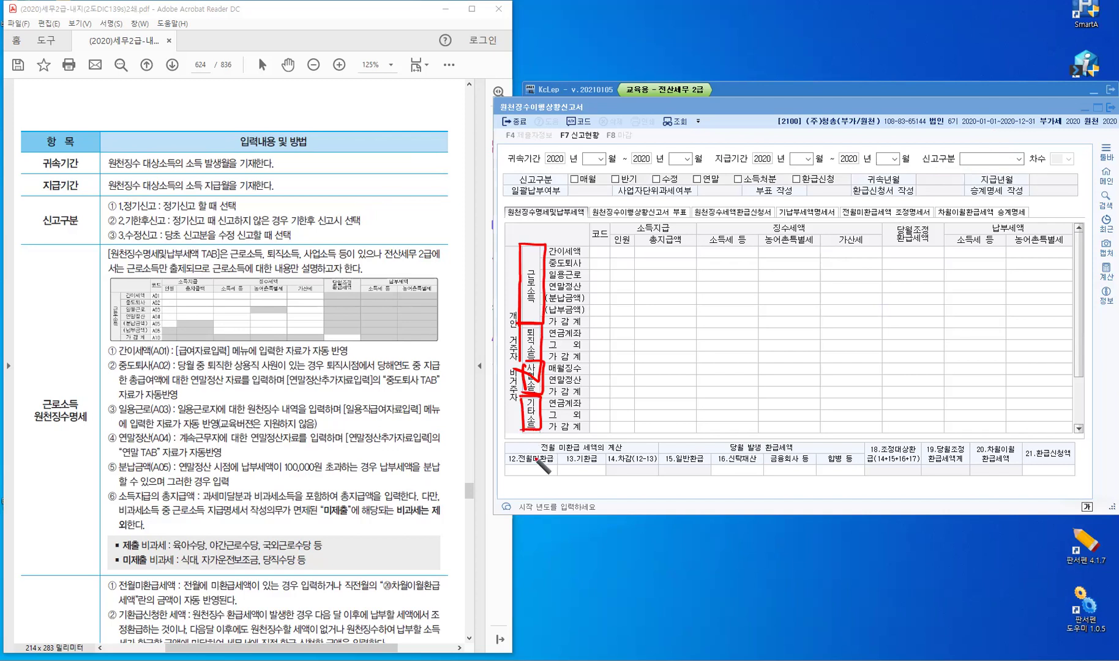
mouse_move(529, 441)
mouse_down()
mouse_move(544, 493)
mouse_move(537, 521)
mouse_move(554, 524)
mouse_up()
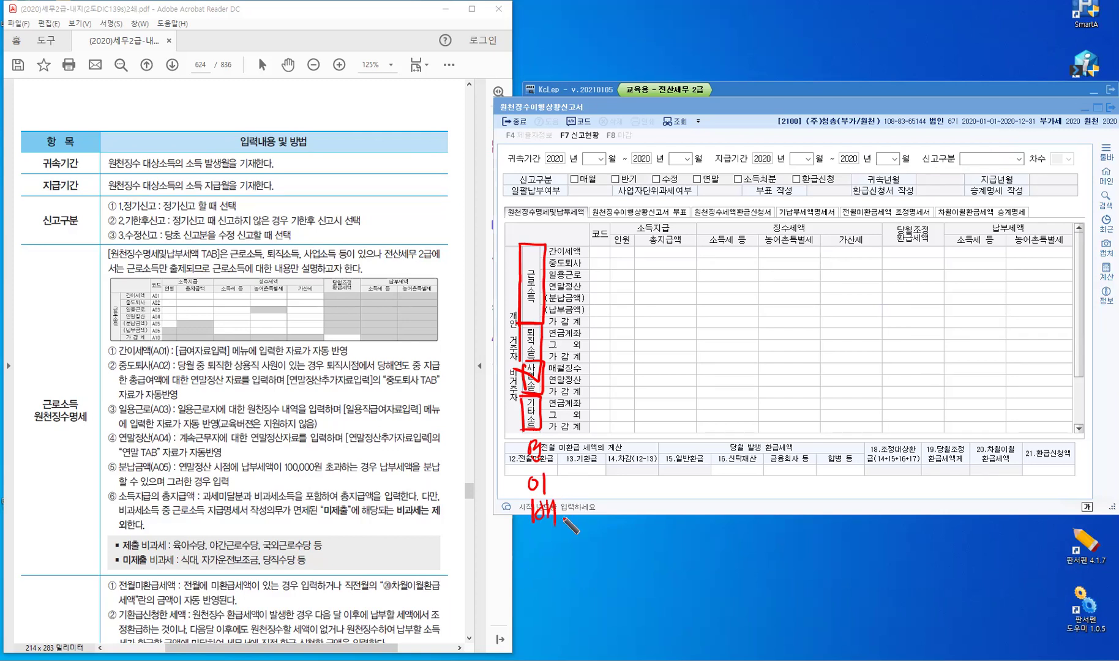
Handwrite a circled "이자" with a percentage on the textbook page and "법인원천" below the income list, and erase all markings.
mouse_move(395, 200)
mouse_down()
mouse_move(391, 212)
mouse_move(422, 205)
mouse_move(402, 225)
mouse_move(445, 207)
mouse_up()
mouse_move(402, 262)
mouse_down()
mouse_move(405, 290)
mouse_move(442, 289)
mouse_up()
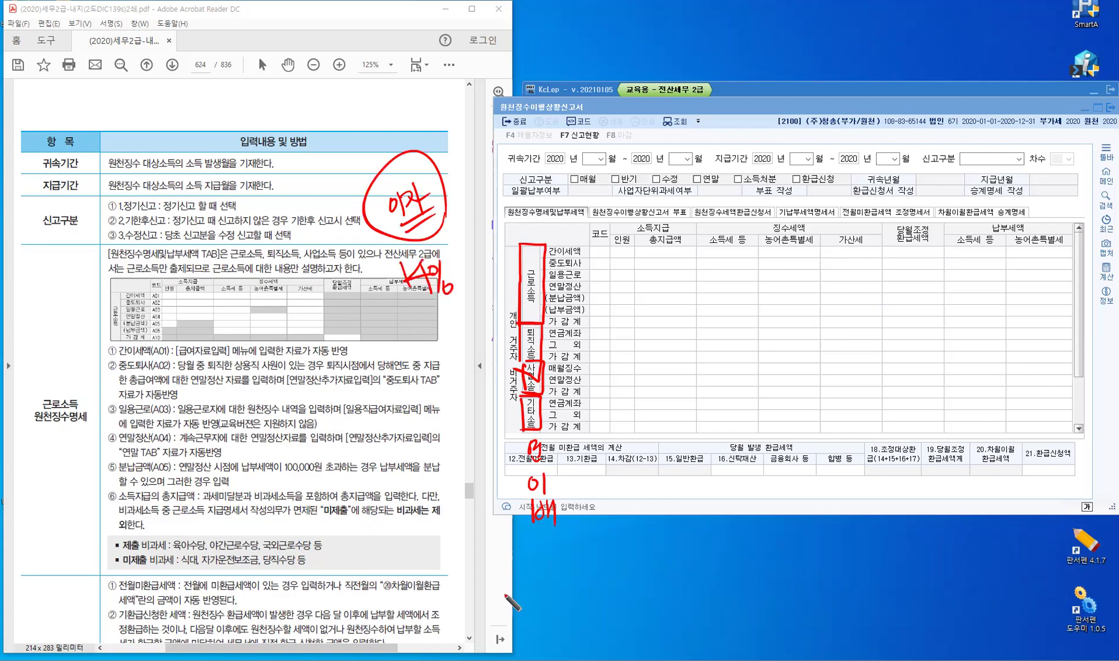
mouse_move(536, 533)
mouse_down()
mouse_move(554, 555)
mouse_move(541, 569)
mouse_move(569, 554)
mouse_move(588, 566)
mouse_move(586, 546)
mouse_up()
drag(584, 556, 602, 567)
drag(604, 542, 621, 568)
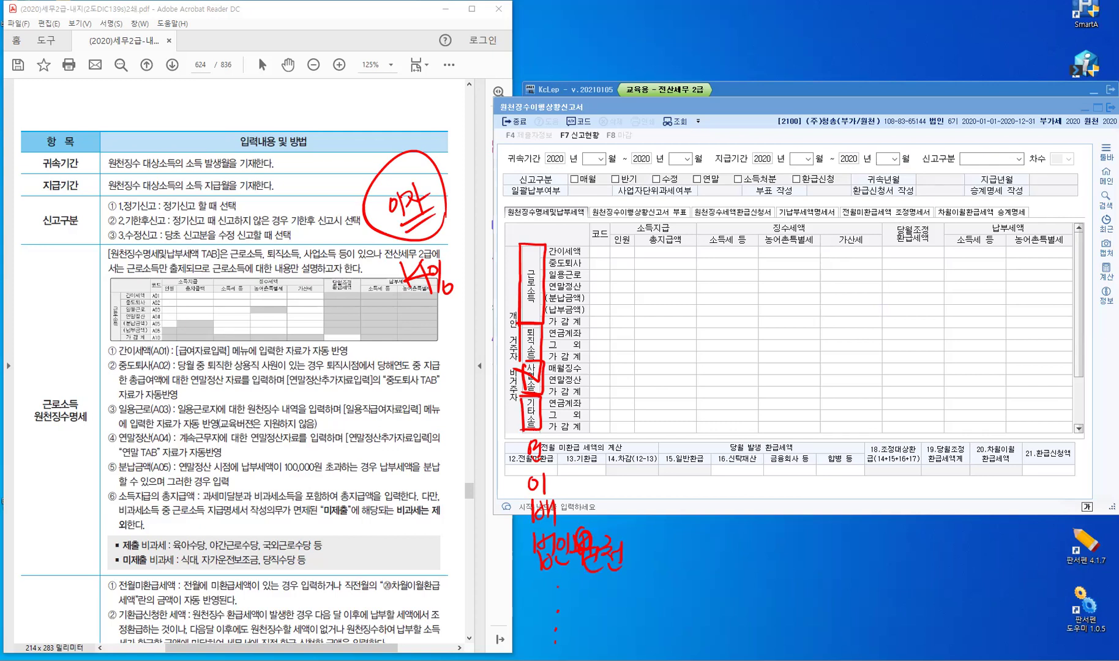
key(Escape)
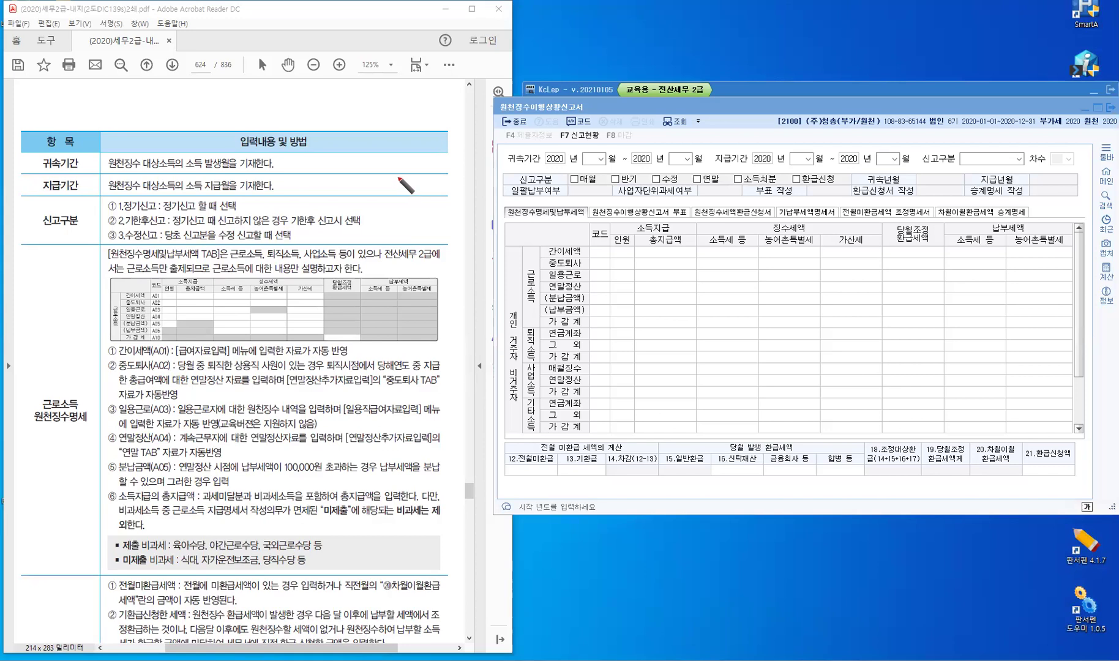
Handwrite "8가지" above the textbook table, tick 근로소득, 퇴직소득 and 사업소득, circle the KcLep title, and erase the markings.
mouse_move(391, 90)
mouse_down()
mouse_move(390, 105)
mouse_move(429, 90)
mouse_move(428, 113)
mouse_up()
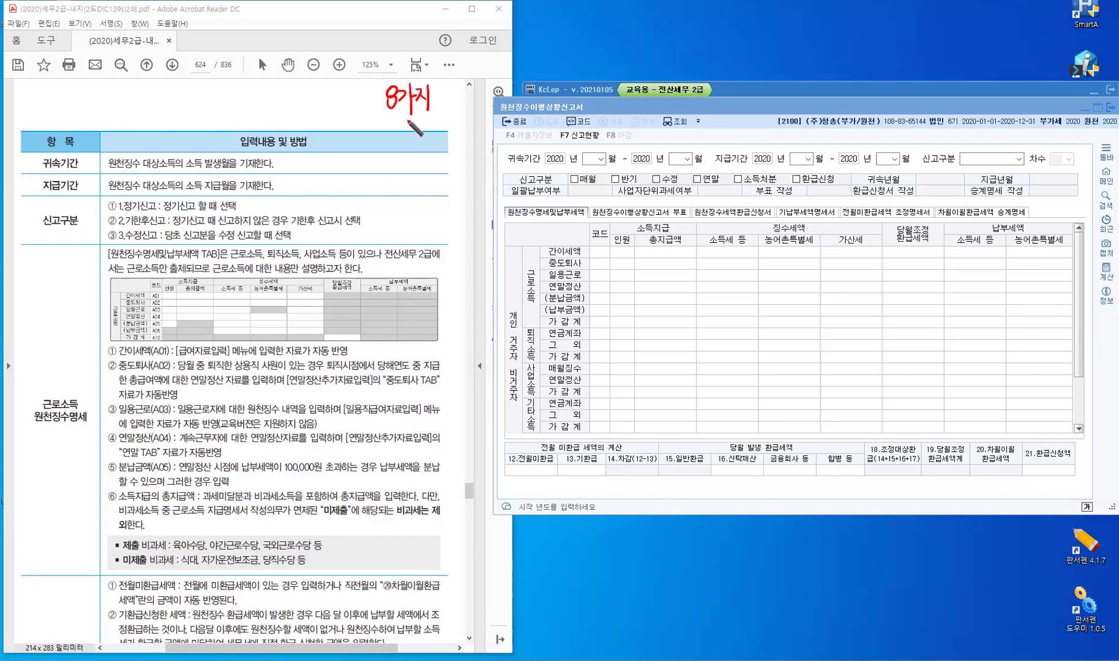
mouse_move(517, 325)
mouse_down()
mouse_move(540, 326)
mouse_move(538, 364)
mouse_up()
drag(510, 277, 528, 270)
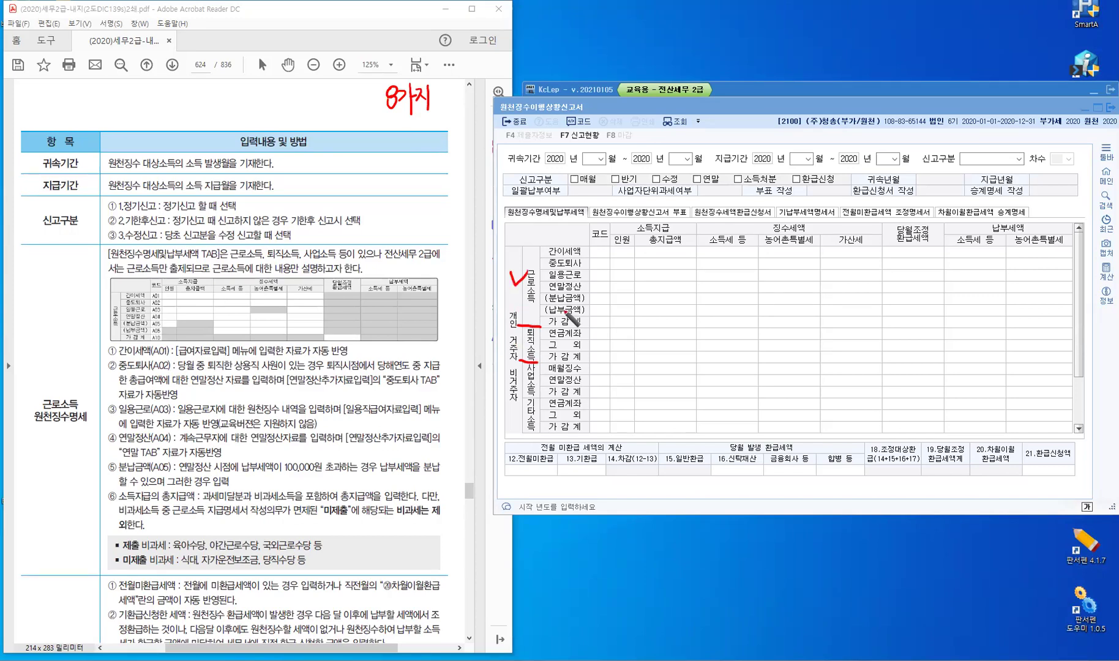
drag(514, 339, 528, 334)
mouse_move(509, 395)
mouse_down()
mouse_move(544, 398)
mouse_move(509, 375)
mouse_move(526, 366)
mouse_up()
drag(514, 74, 589, 125)
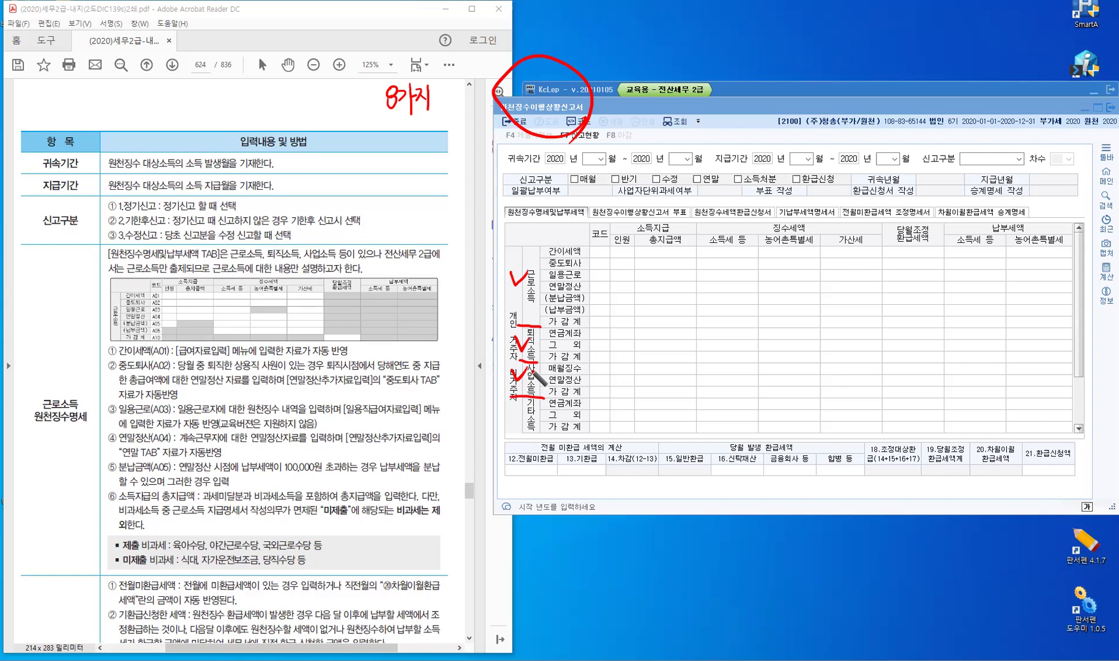
key(e)
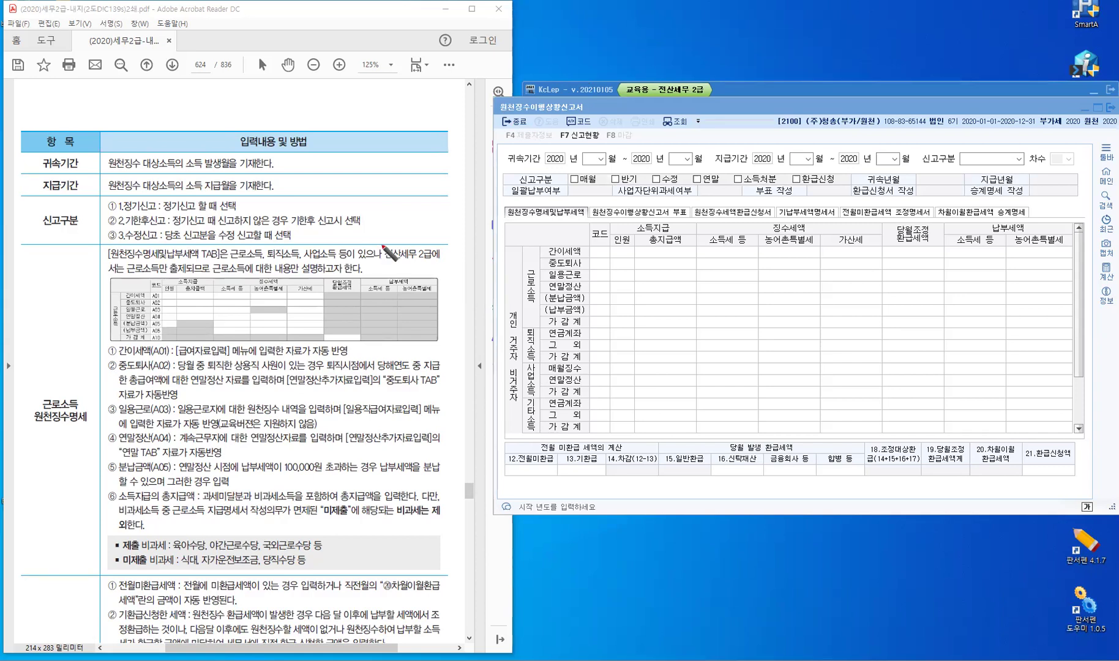
Put red quotation-style marks around "전산세무 2급에" and "근로소득만" in the textbook's 근로소득 원천징수명세 text.
mouse_move(381, 243)
mouse_down()
mouse_move(380, 255)
mouse_move(430, 252)
mouse_up()
drag(439, 244, 434, 253)
drag(124, 258, 120, 266)
drag(168, 259, 165, 267)
drag(171, 259, 168, 267)
Draw a red arrow to the 간이세액 row and handwrite "급여 : 상용직 – 계속근무" beside it.
drag(600, 248, 595, 251)
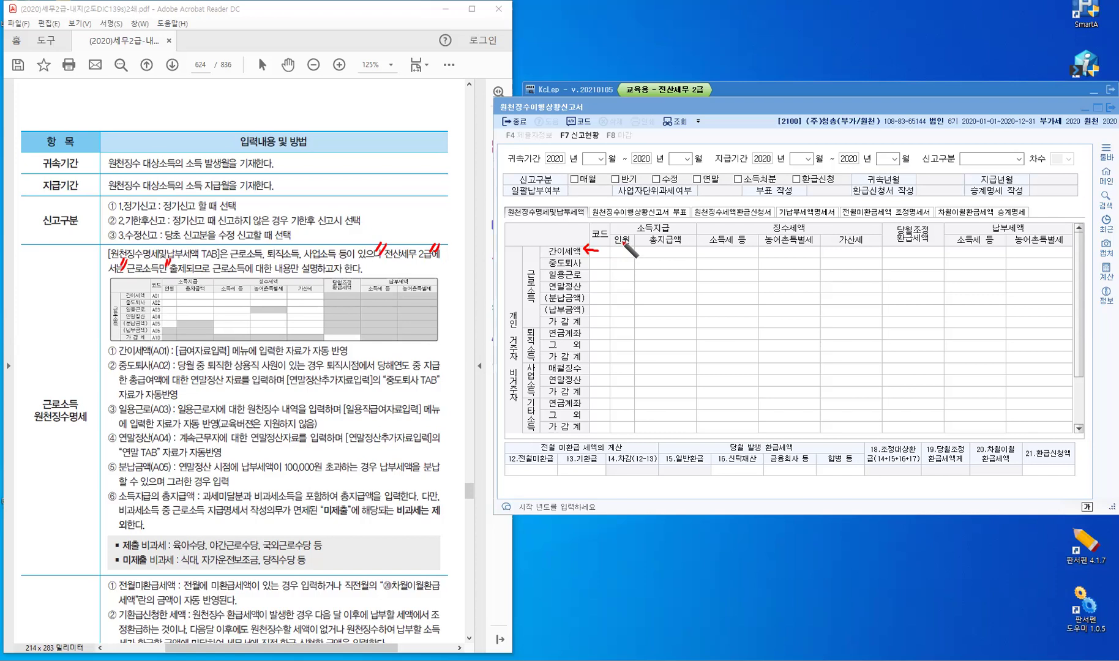
drag(612, 243, 636, 248)
drag(642, 243, 674, 255)
drag(680, 244, 692, 248)
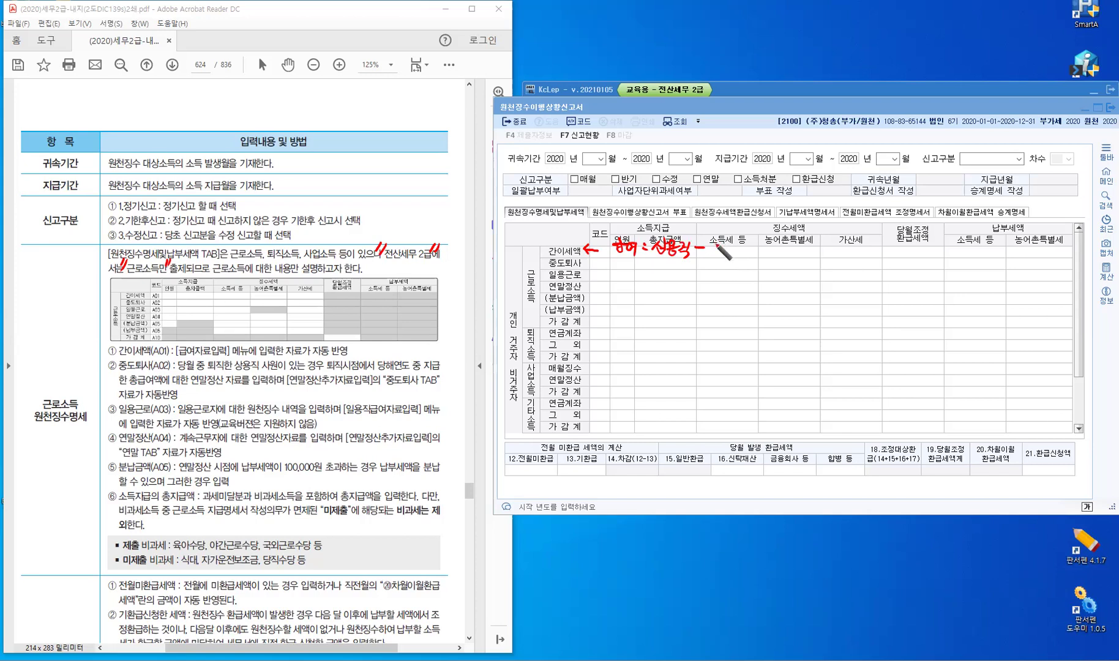
drag(711, 241, 718, 251)
mouse_move(722, 238)
mouse_down()
mouse_move(727, 252)
mouse_move(750, 245)
mouse_up()
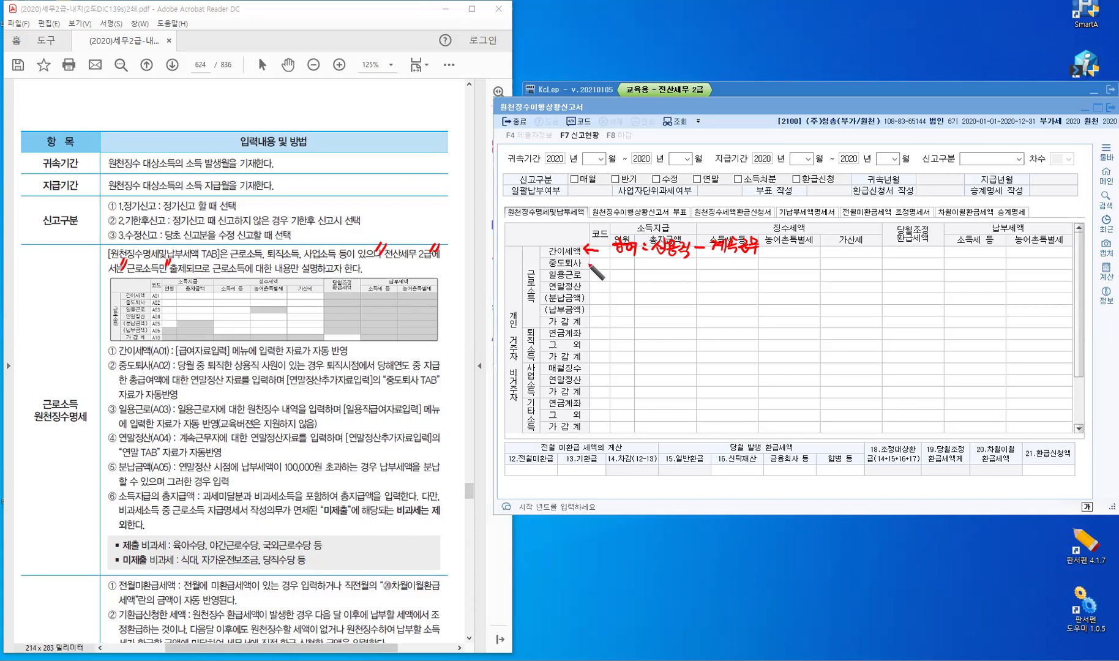
Tick 귀속기간 and 지급기간 in red, draw an arrow to the 중도퇴사 row and handwrite "급여" beside it.
drag(525, 155, 544, 150)
drag(585, 262, 597, 268)
drag(617, 257, 640, 265)
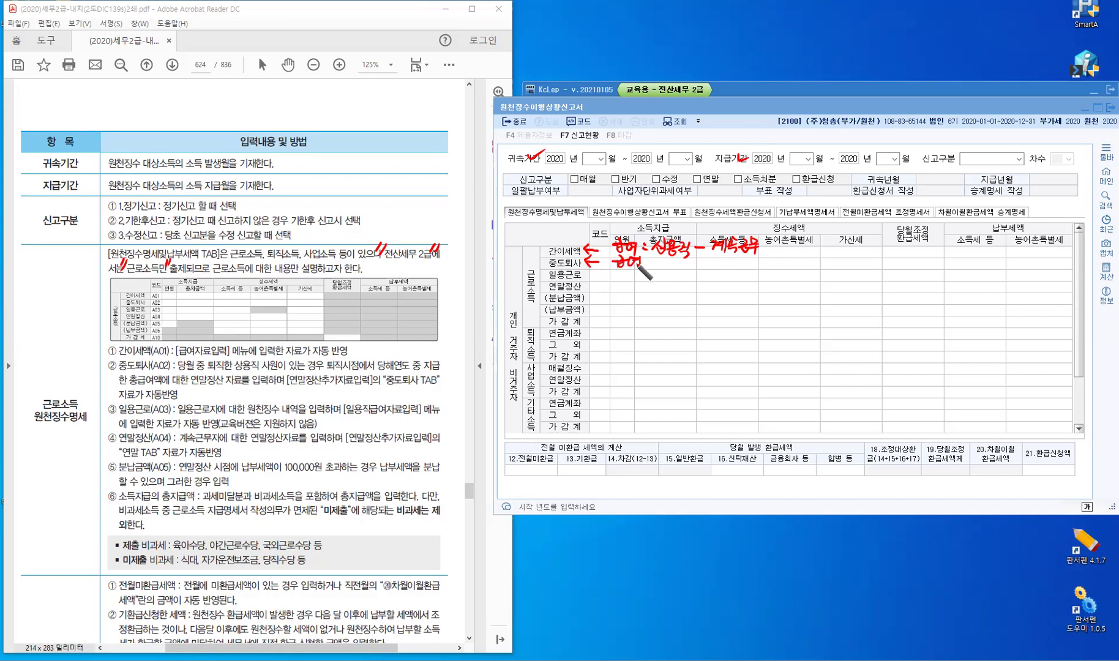
Handwrite "연말정산" above the textbook table with an upper branch labelled "계속근무(12/31)".
drag(111, 94, 122, 97)
drag(123, 94, 126, 106)
drag(126, 98, 135, 109)
drag(135, 103, 140, 104)
mouse_move(124, 112)
mouse_down()
mouse_move(135, 119)
mouse_move(145, 106)
mouse_up()
drag(146, 98, 141, 114)
drag(154, 101, 149, 111)
drag(153, 104, 157, 109)
drag(161, 98, 162, 120)
drag(177, 105, 211, 85)
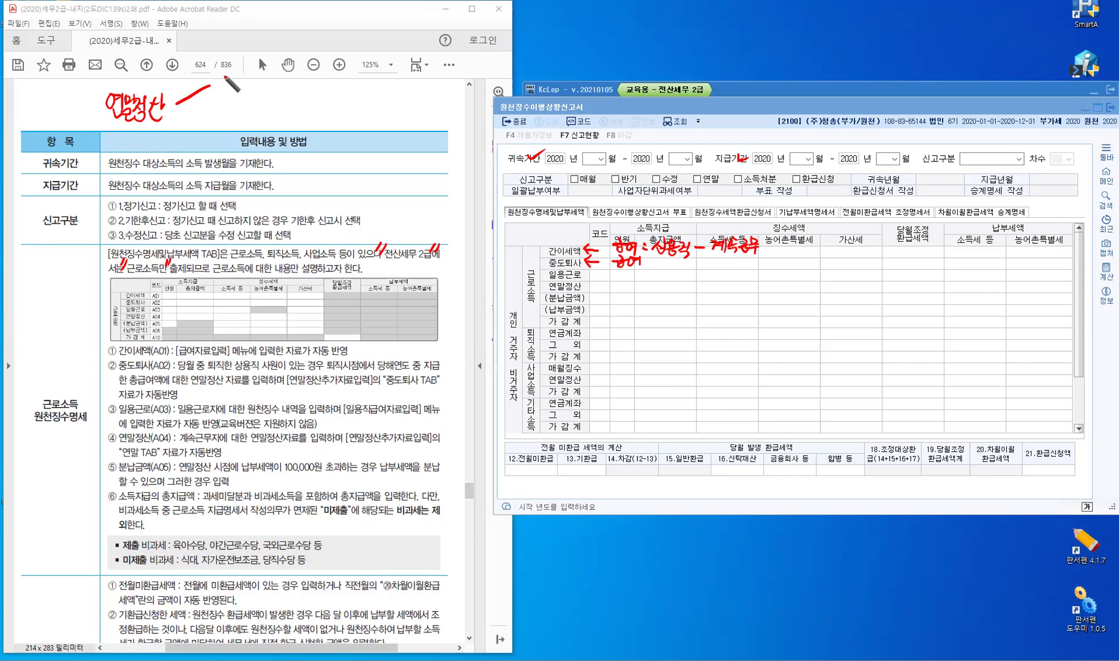
mouse_move(223, 78)
mouse_down()
mouse_move(243, 92)
mouse_move(333, 91)
mouse_up()
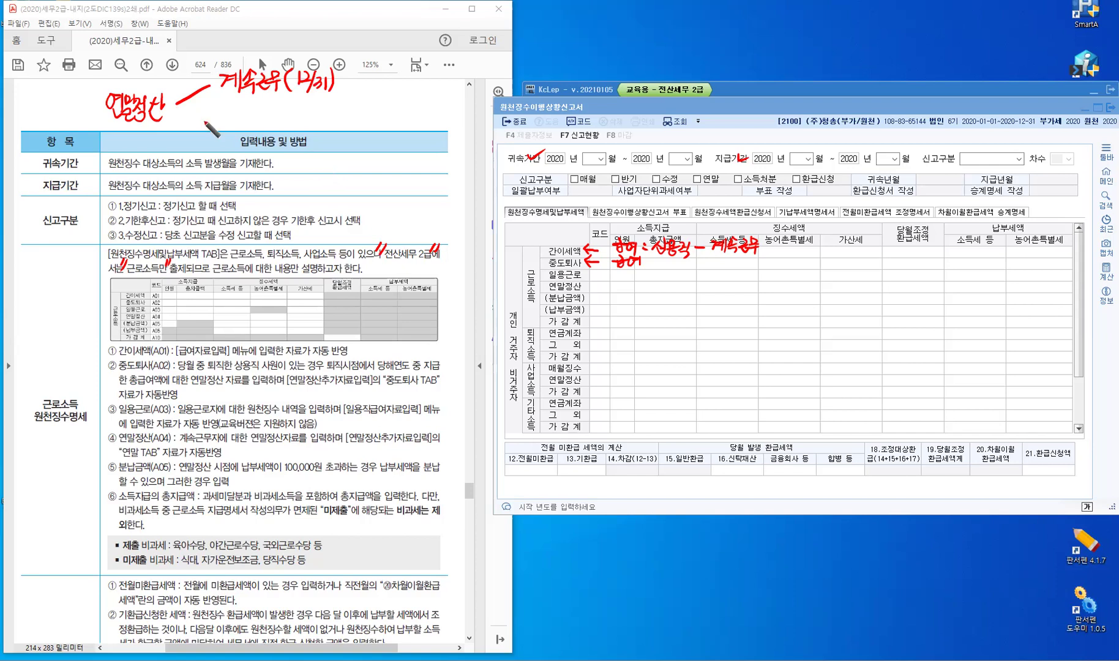
Draw a lower branch from 연말정산 and handwrite "중도퇴사" at its end.
mouse_move(175, 106)
mouse_down()
mouse_move(199, 129)
mouse_move(220, 125)
mouse_up()
drag(228, 119, 237, 127)
drag(228, 128, 229, 134)
drag(227, 134, 250, 117)
drag(241, 119, 244, 132)
drag(238, 133, 251, 131)
drag(255, 116, 264, 126)
drag(253, 133, 268, 130)
mouse_move(270, 113)
mouse_down()
mouse_move(274, 144)
mouse_move(287, 148)
mouse_up()
drag(289, 129, 294, 129)
click(343, 76)
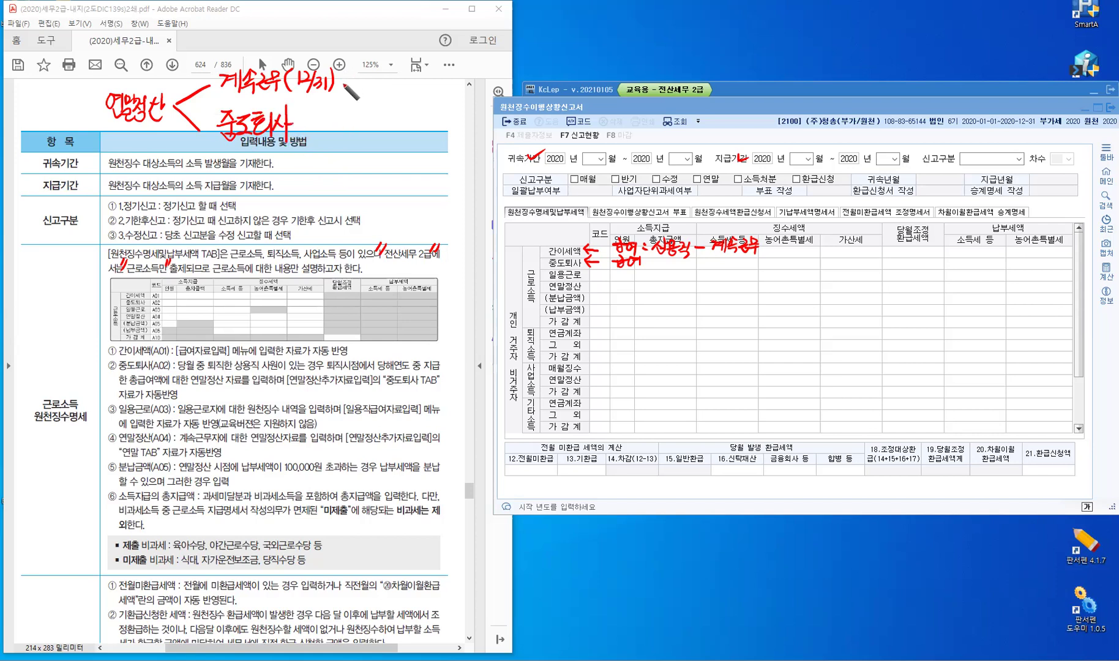
Handwrite ": 익년 2월말" in red after the 계속근무(12/31) branch above the textbook table.
click(344, 84)
drag(366, 65, 366, 66)
drag(374, 62, 374, 77)
drag(361, 81, 385, 82)
drag(383, 73, 393, 82)
mouse_move(384, 82)
mouse_down()
mouse_move(396, 89)
mouse_move(420, 73)
mouse_move(433, 88)
mouse_up()
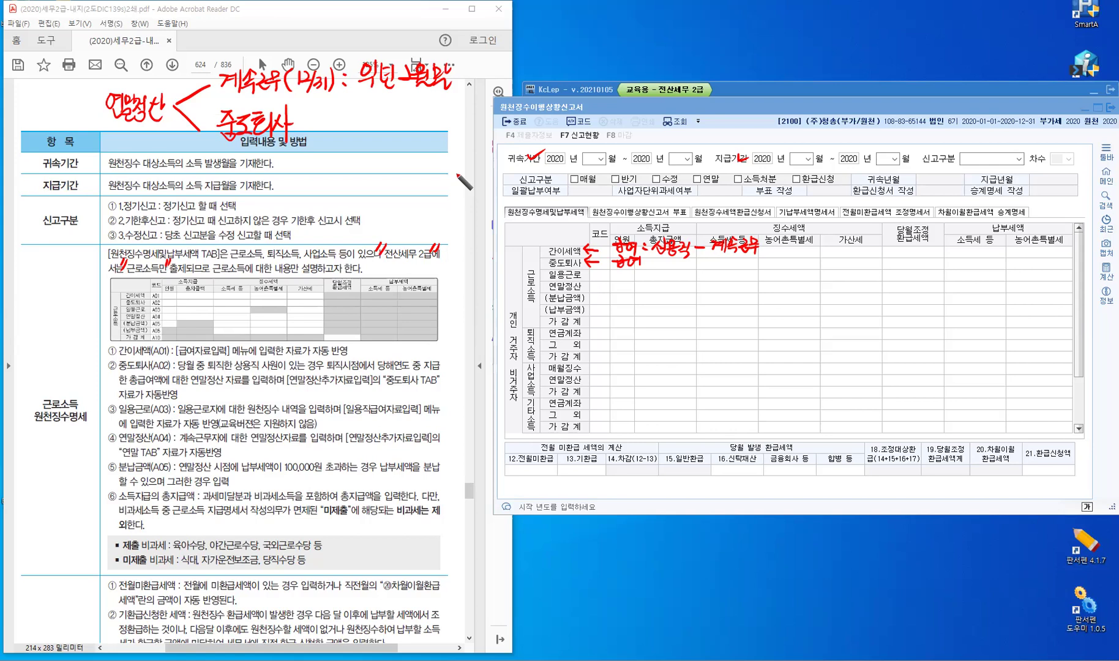
Handwrite ": 퇴사월 급여지급" in red after the 중도퇴사 branch above the textbook table.
click(303, 121)
click(303, 130)
drag(318, 119, 330, 116)
drag(319, 119, 329, 126)
drag(319, 123, 323, 132)
drag(316, 132, 337, 139)
drag(349, 116, 343, 131)
drag(349, 123, 357, 137)
drag(357, 123, 362, 122)
drag(367, 114, 368, 115)
drag(361, 127, 372, 125)
drag(368, 126, 376, 129)
mouse_move(366, 133)
mouse_down()
mouse_move(378, 139)
mouse_move(402, 120)
mouse_up()
drag(394, 115, 402, 142)
drag(409, 115, 411, 126)
drag(414, 120, 421, 119)
mouse_move(422, 108)
mouse_down()
mouse_move(421, 146)
mouse_move(437, 114)
mouse_up()
drag(433, 115, 426, 129)
drag(432, 121, 448, 120)
drag(439, 126, 458, 123)
mouse_move(445, 129)
mouse_down()
mouse_move(446, 140)
mouse_move(454, 129)
mouse_up()
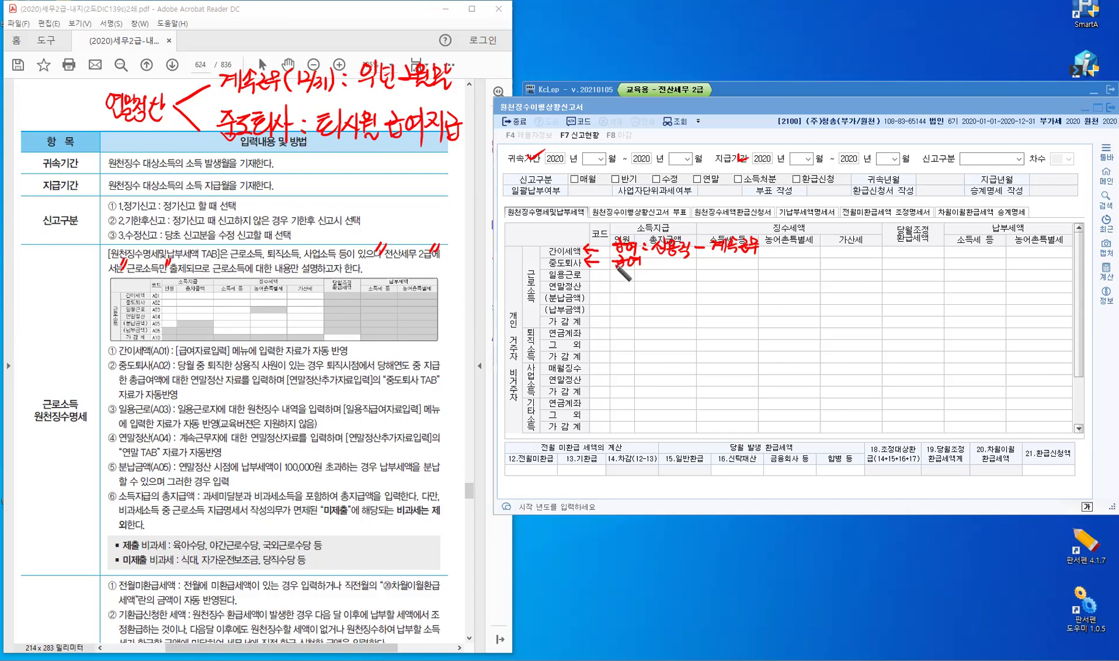
Extend the 중도퇴사 row note with "대상 : 퇴사자" and underline 연말정산추가자료입력 and 중도퇴사 in textbook item ②.
drag(639, 262, 649, 261)
drag(667, 265, 667, 268)
click(677, 262)
click(677, 266)
mouse_move(689, 261)
mouse_down()
mouse_move(716, 264)
mouse_move(708, 270)
mouse_up()
mouse_move(710, 257)
mouse_down()
mouse_move(711, 272)
mouse_move(722, 269)
mouse_up()
drag(724, 257, 725, 272)
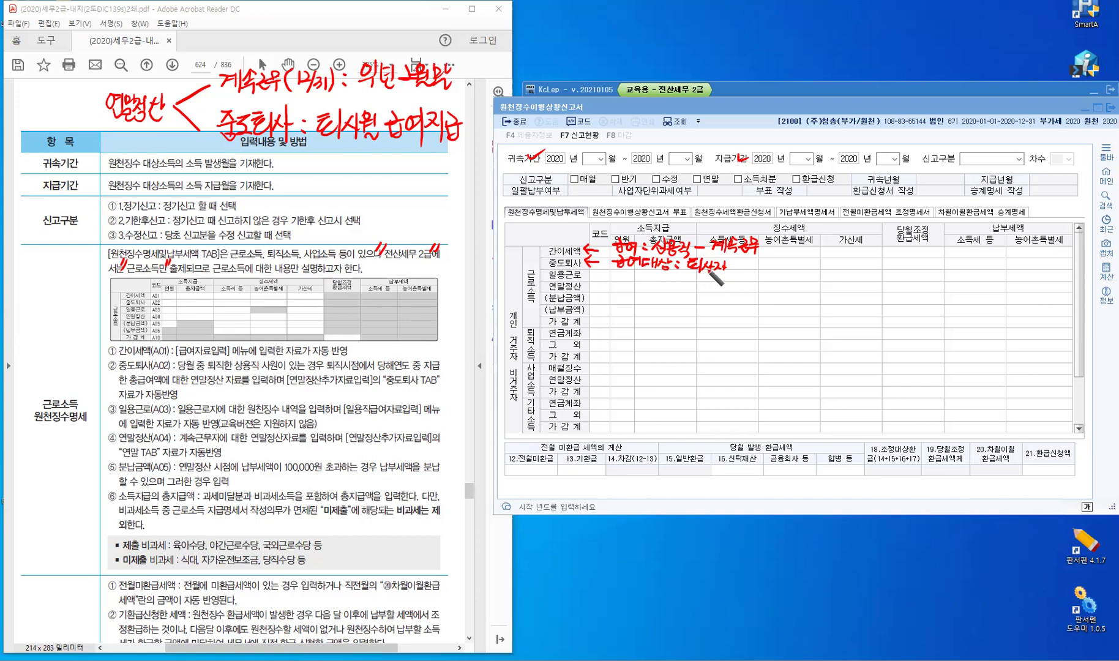
drag(284, 382, 370, 385)
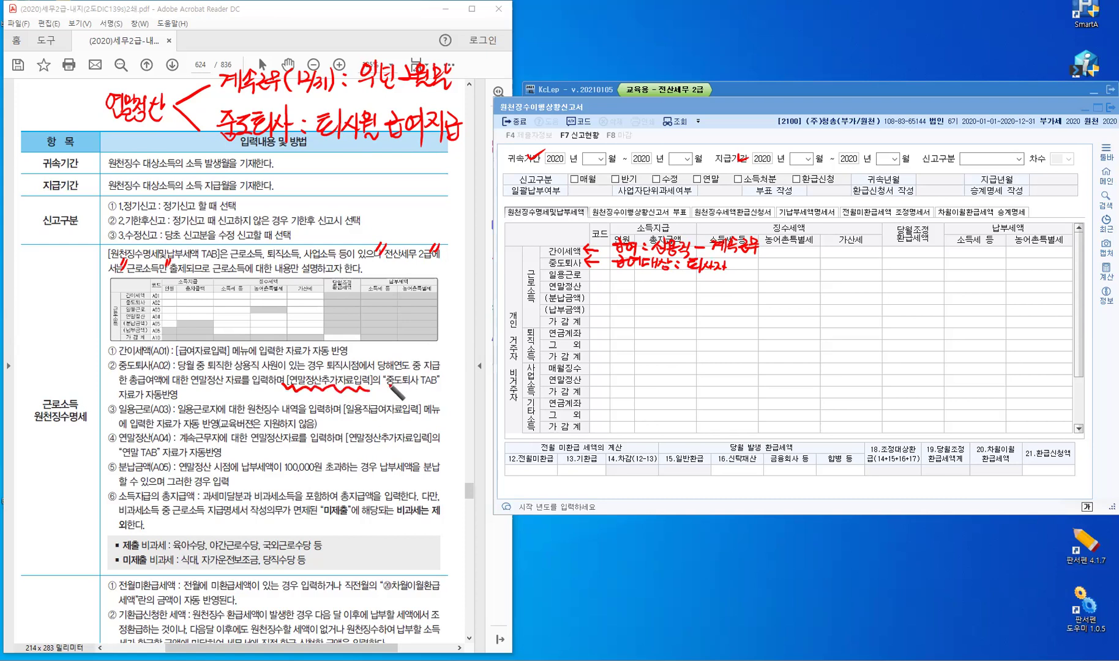
drag(384, 387, 419, 386)
Draw a red arrow to the 일용근로 row and handwrite "일용직" beside it.
drag(600, 275, 590, 279)
drag(617, 269, 617, 275)
drag(610, 275, 617, 281)
drag(623, 270, 628, 275)
drag(622, 277, 634, 279)
drag(636, 268, 637, 280)
drag(631, 281, 640, 284)
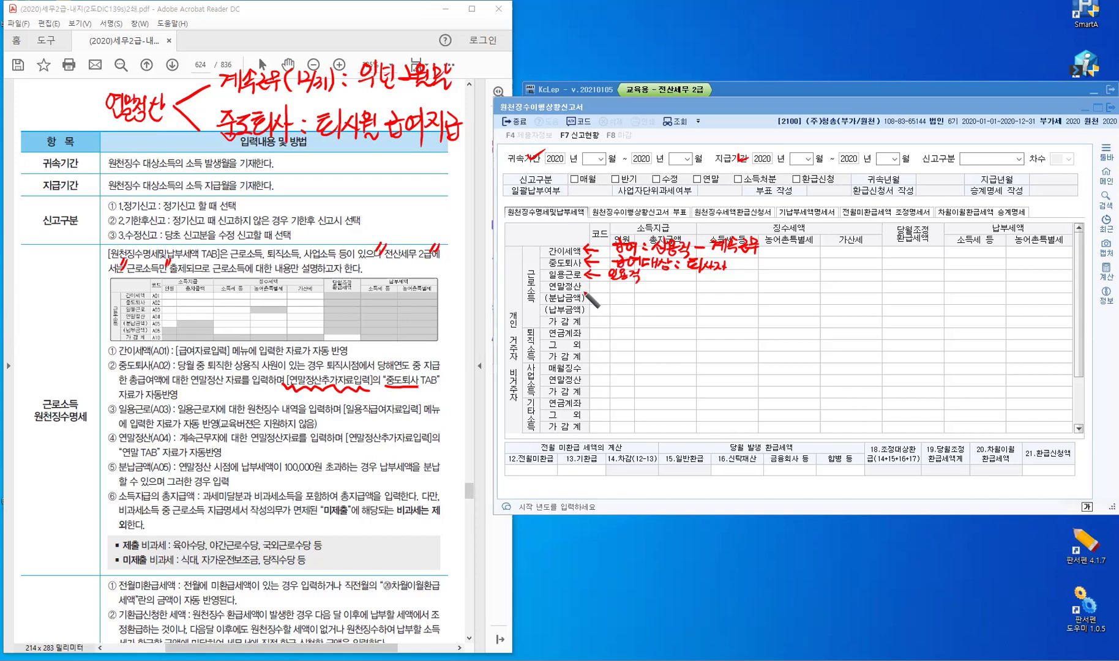
Box the handwritten 연말정산, underline its 중도퇴사 branch and tick the 중도퇴사 row in the form.
mouse_move(91, 79)
mouse_down()
mouse_move(164, 143)
mouse_move(173, 80)
mouse_move(92, 76)
mouse_up()
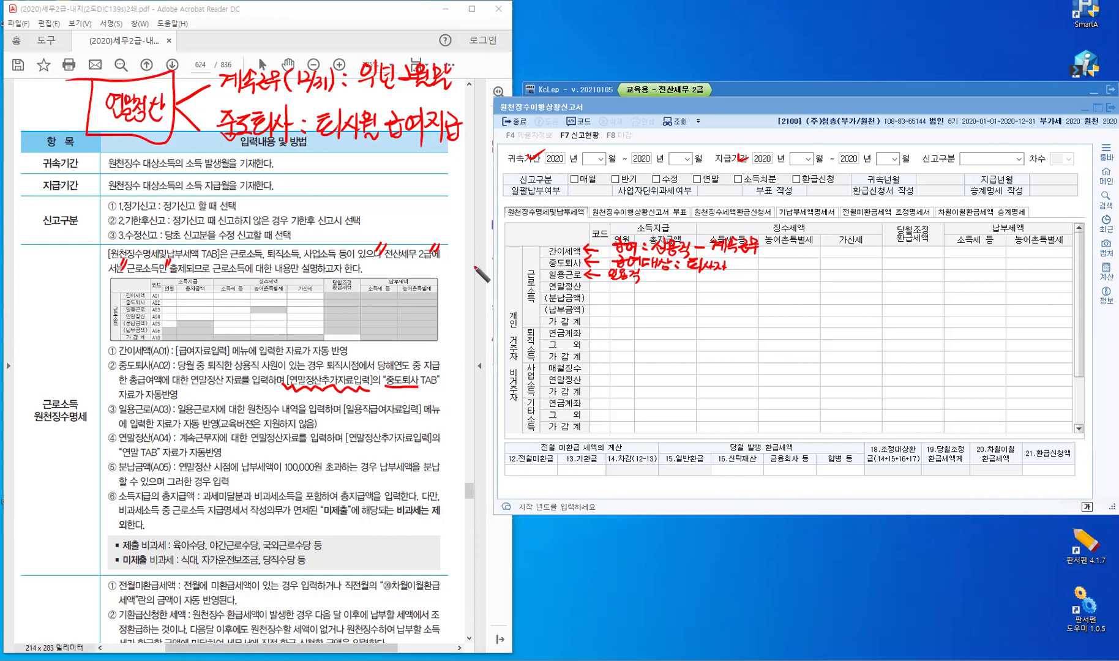
drag(543, 260, 555, 256)
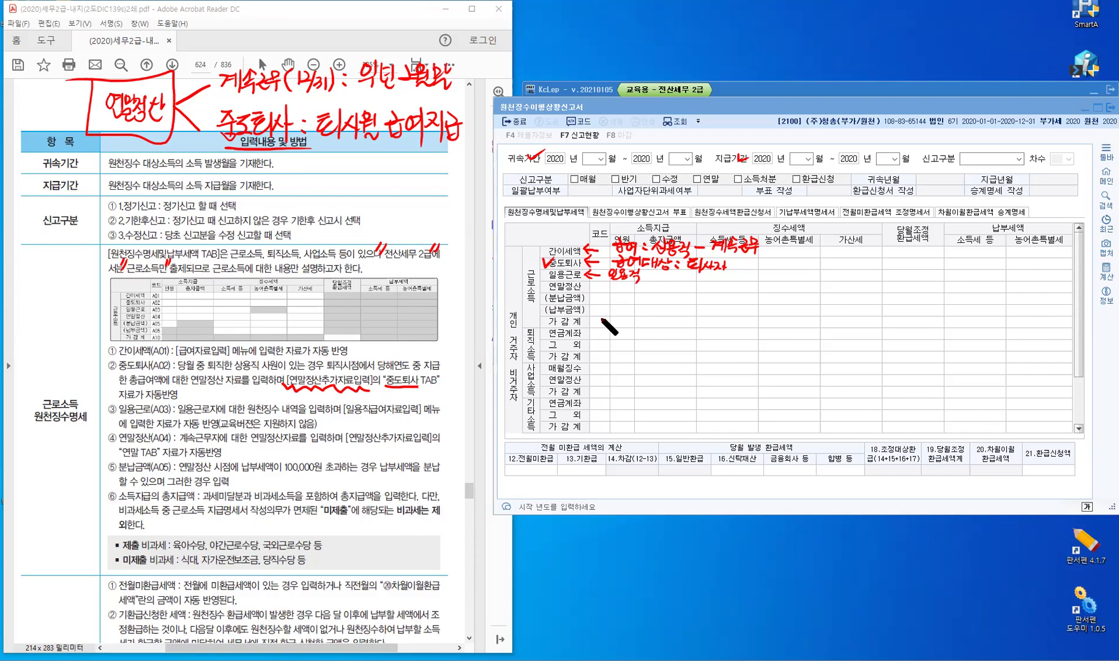
Box the 연말정산, 분납금액 and 납부금액 row labels and handwrite "계속근무" in the form's blank grid area.
click(541, 280)
mouse_move(541, 279)
mouse_down()
mouse_move(538, 313)
mouse_move(584, 282)
mouse_move(585, 314)
mouse_up()
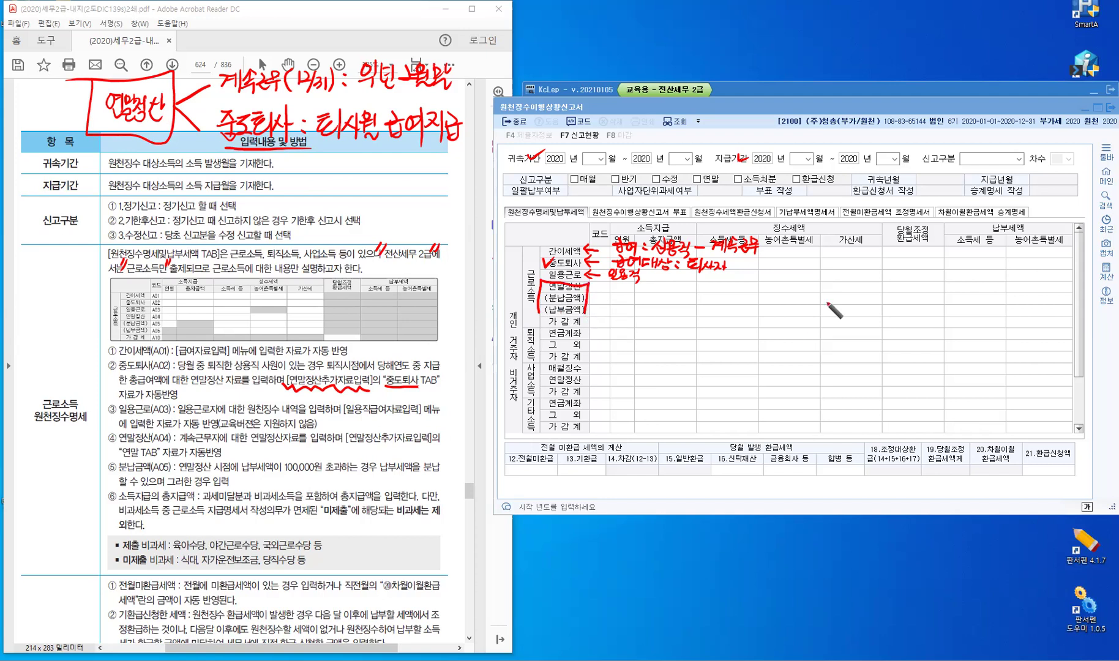
mouse_move(818, 299)
mouse_down()
mouse_move(822, 313)
mouse_move(853, 319)
mouse_move(885, 298)
mouse_up()
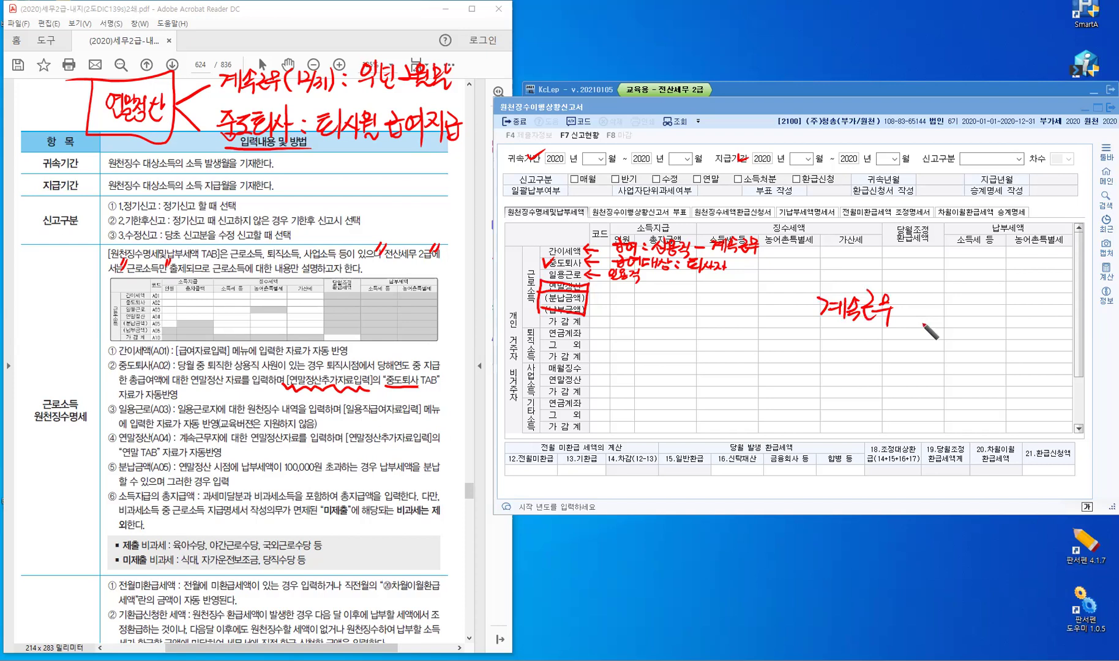
Draw two branches from 계속근무 in the form and label them "환" and "납".
drag(912, 297, 947, 279)
drag(936, 284, 950, 281)
drag(943, 286, 928, 316)
drag(952, 280, 954, 293)
drag(941, 293, 957, 299)
drag(943, 306, 959, 317)
drag(965, 310, 949, 332)
drag(948, 320, 964, 330)
drag(950, 326, 962, 326)
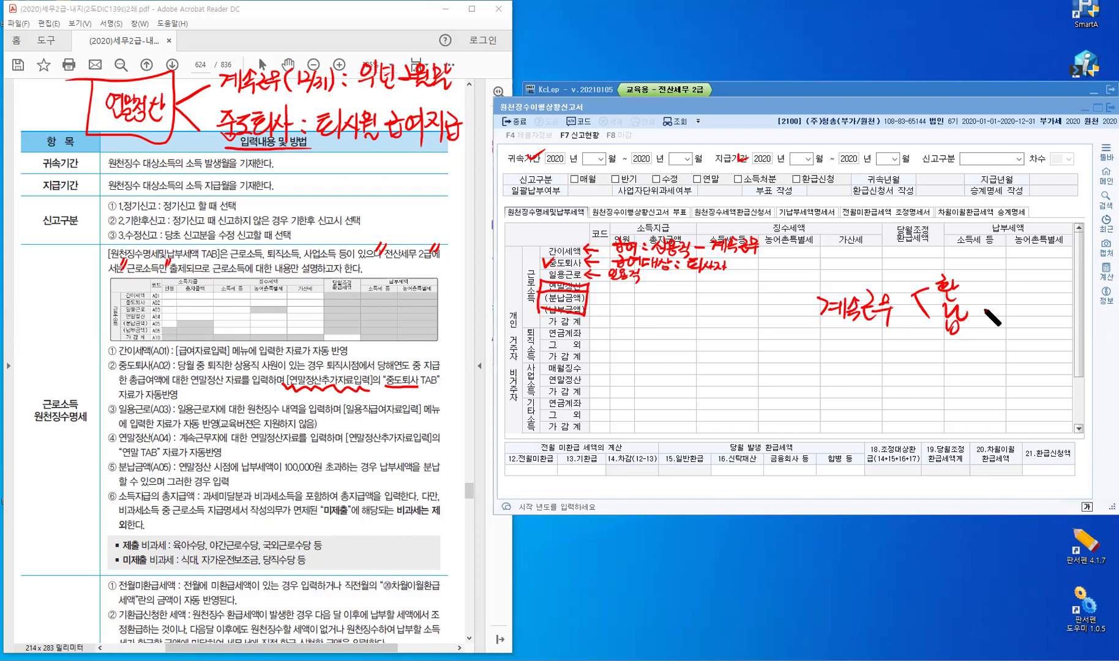
Handwrite "100,000" beside the 납 branch and underline it.
drag(976, 305, 976, 321)
drag(987, 306, 986, 307)
drag(996, 306, 1025, 312)
click(1004, 317)
drag(1029, 310, 1031, 311)
drag(972, 328, 1038, 331)
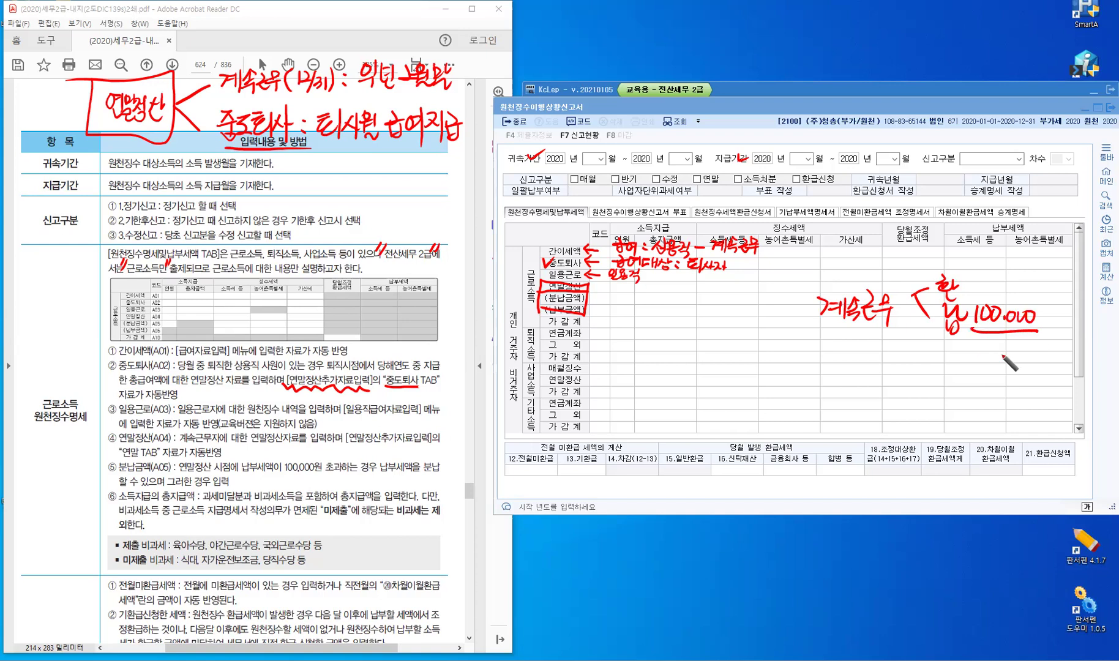
Handwrite "분납" and "3개월" below the underlined 100,000.
drag(985, 341, 986, 353)
drag(996, 339, 997, 354)
drag(986, 348, 996, 347)
mouse_move(979, 359)
mouse_down()
mouse_move(1002, 357)
mouse_move(992, 365)
mouse_up()
mouse_move(988, 363)
mouse_down()
mouse_move(998, 371)
mouse_move(1014, 356)
mouse_up()
drag(1018, 345, 1019, 361)
drag(1020, 354, 1026, 352)
drag(1007, 362, 1010, 373)
drag(1017, 361, 992, 403)
drag(1007, 391, 1009, 401)
mouse_move(1019, 390)
mouse_down()
mouse_move(1017, 400)
mouse_move(1024, 394)
mouse_up()
drag(1024, 386, 1024, 404)
drag(1033, 384, 1033, 384)
drag(1027, 394, 1038, 392)
drag(1041, 384, 1041, 398)
drag(1031, 399, 1043, 406)
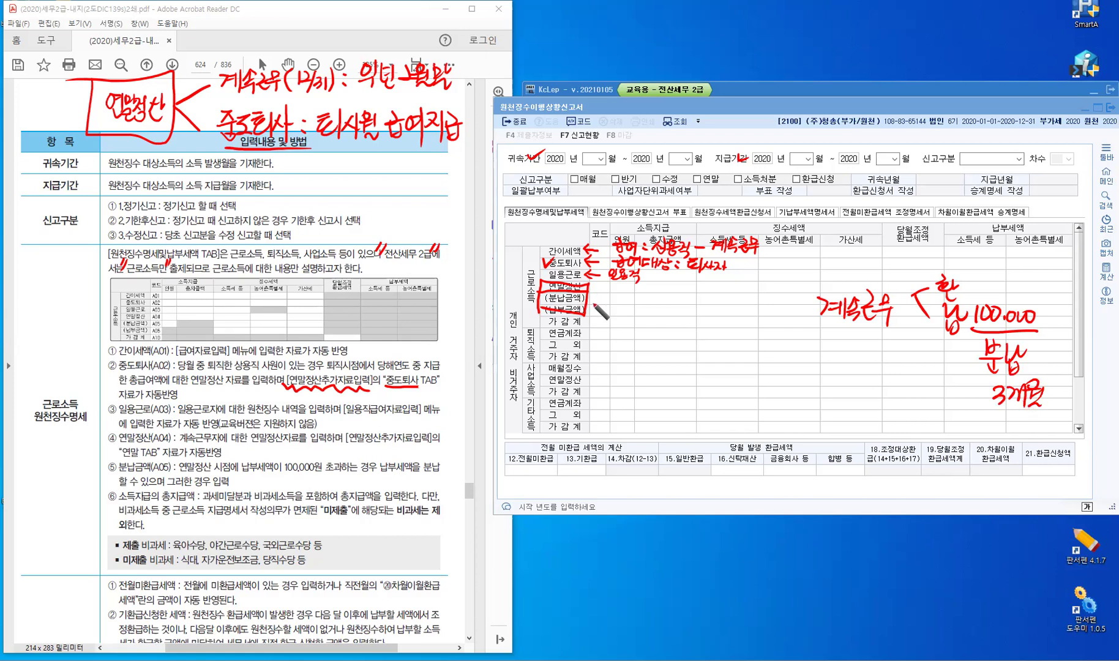
Draw a small box beside the 분납금액 row and handwrite "300,000/3" with "100,000" below it.
mouse_move(593, 286)
mouse_down()
mouse_move(607, 287)
mouse_move(594, 300)
mouse_up()
mouse_move(951, 421)
mouse_down()
mouse_move(953, 438)
mouse_move(968, 425)
mouse_up()
drag(975, 424, 975, 425)
drag(979, 437, 978, 441)
drag(982, 432, 983, 432)
mouse_move(986, 429)
mouse_down()
mouse_move(986, 439)
mouse_move(1002, 430)
mouse_up()
drag(1014, 429, 1016, 427)
mouse_move(1046, 418)
mouse_down()
mouse_move(1019, 457)
mouse_move(1034, 460)
mouse_up()
mouse_move(963, 469)
mouse_down()
mouse_move(963, 490)
mouse_move(978, 472)
mouse_up()
drag(992, 471, 991, 473)
drag(1003, 482, 1001, 489)
drag(1008, 482, 1035, 481)
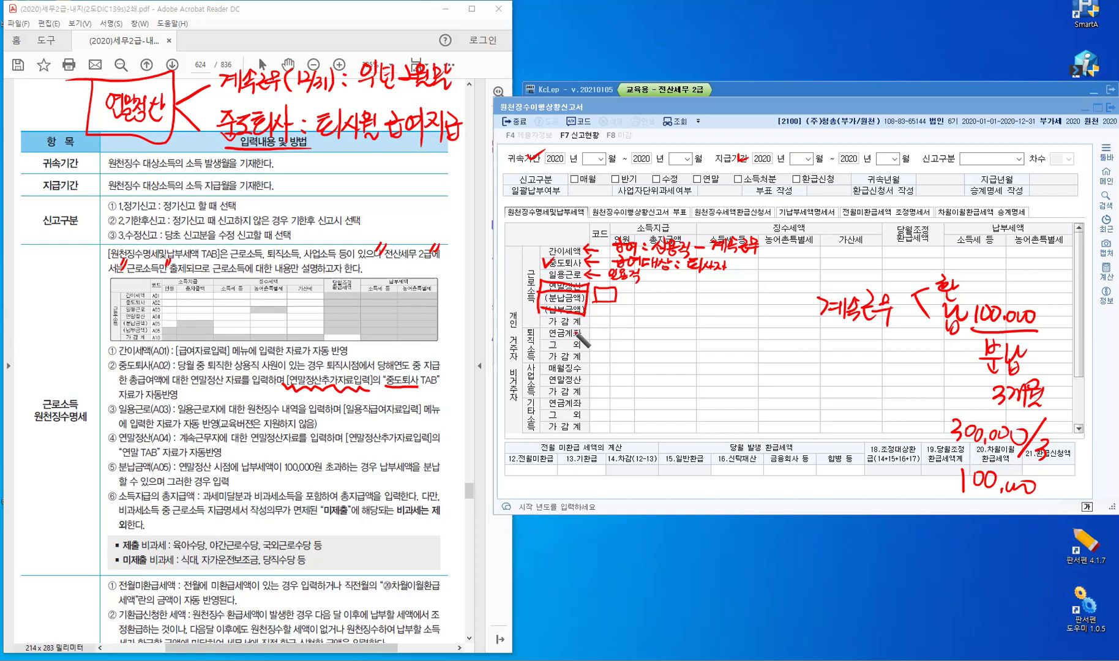
Draw red divider lines between the income groups in the form's row labels, and clear all annotations from the screen.
mouse_move(540, 332)
mouse_down()
mouse_move(589, 329)
mouse_move(540, 365)
mouse_up()
drag(591, 401, 539, 401)
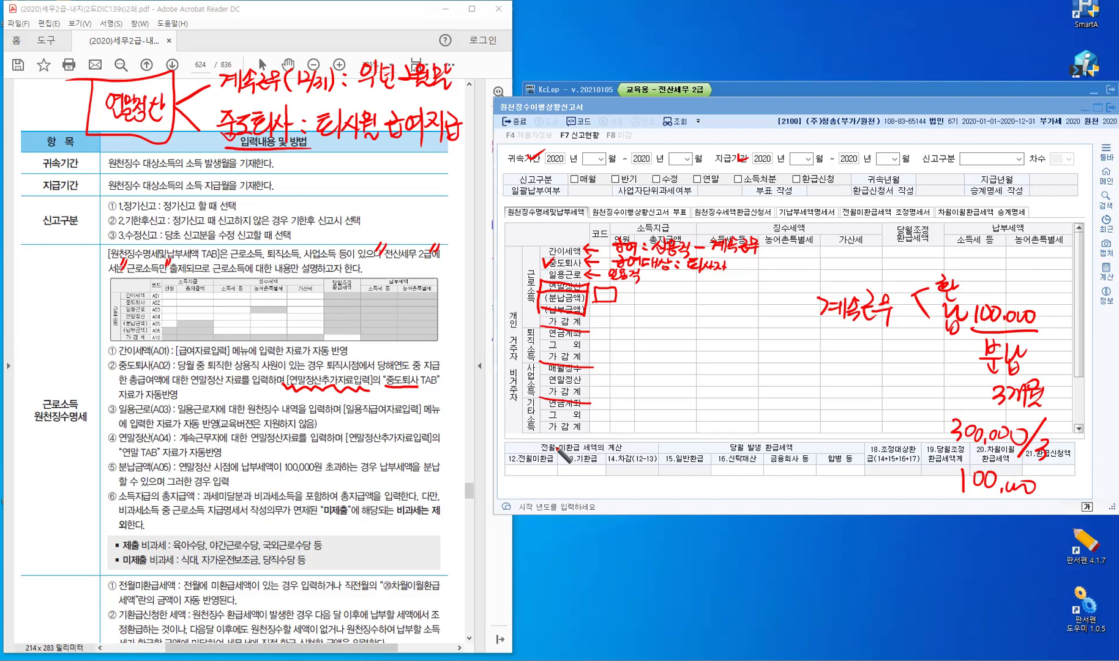
key(Escape)
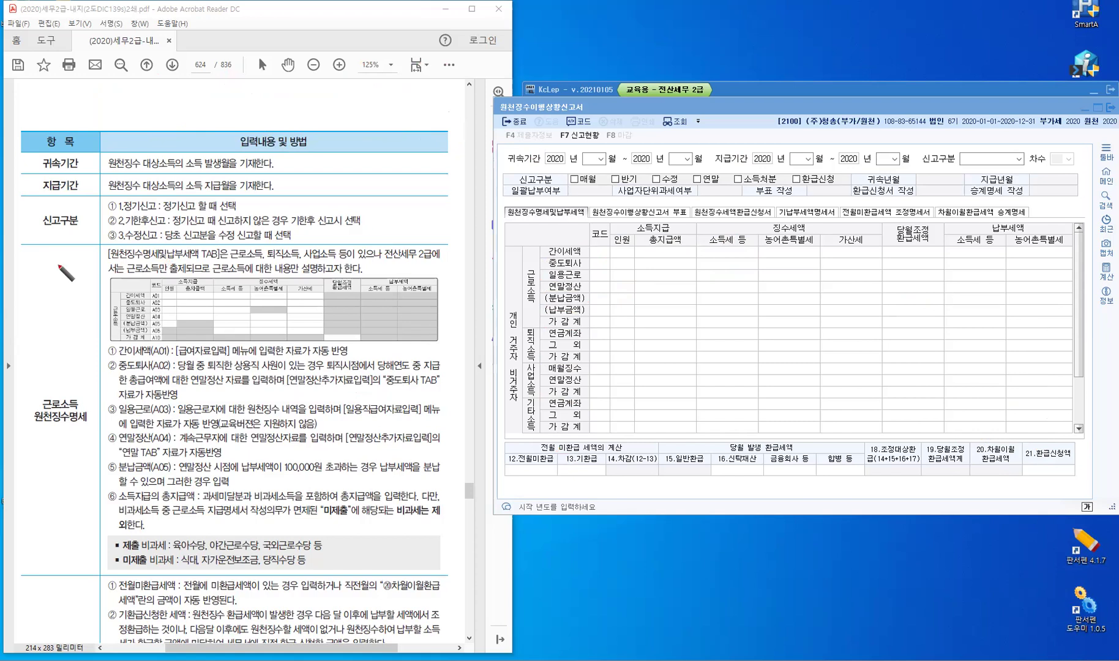
Handwrite a circled "간" and "일" over the textbook with an arrow to the 귀속기간 month, labelled "직접입력".
mouse_move(167, 126)
mouse_down()
mouse_move(172, 138)
mouse_move(186, 131)
mouse_move(182, 142)
mouse_up()
drag(174, 152, 175, 153)
drag(185, 149, 185, 172)
mouse_move(222, 167)
mouse_down()
mouse_move(204, 169)
mouse_move(462, 79)
mouse_move(626, 146)
mouse_up()
drag(624, 112, 643, 123)
drag(632, 128, 641, 135)
mouse_move(649, 117)
mouse_down()
mouse_move(660, 126)
mouse_move(653, 136)
mouse_up()
drag(662, 127, 666, 134)
mouse_move(675, 115)
mouse_down()
mouse_move(676, 135)
mouse_move(683, 120)
mouse_move(717, 140)
mouse_up()
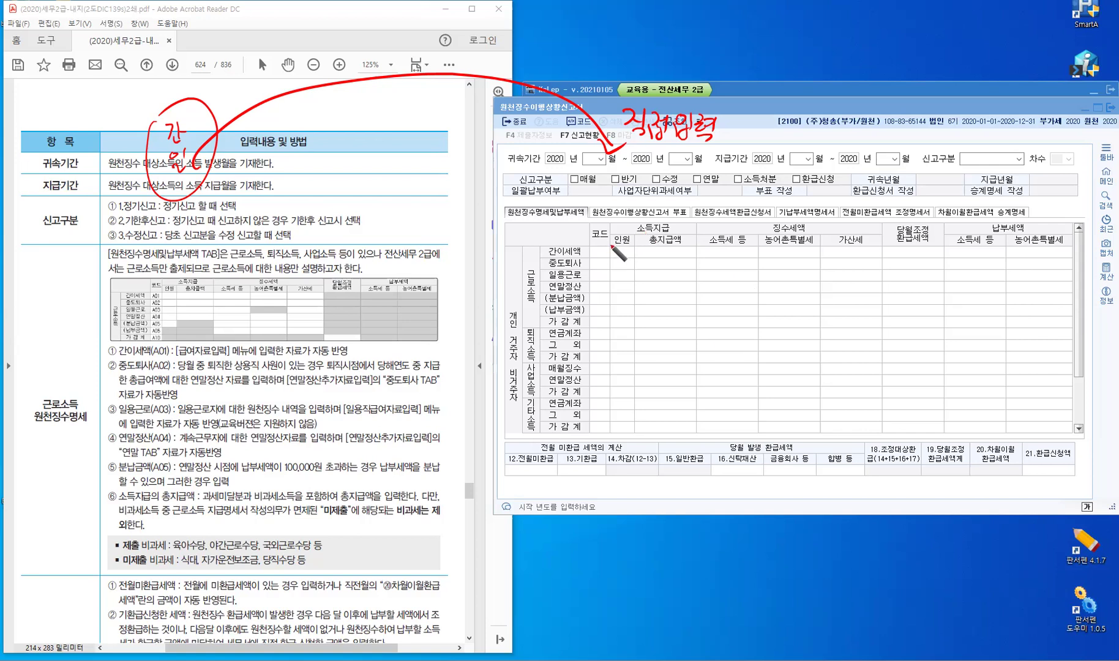
Underline the 인원 column heading and point an arrow at it labelled "지급인원".
drag(611, 246, 630, 237)
drag(687, 202, 625, 232)
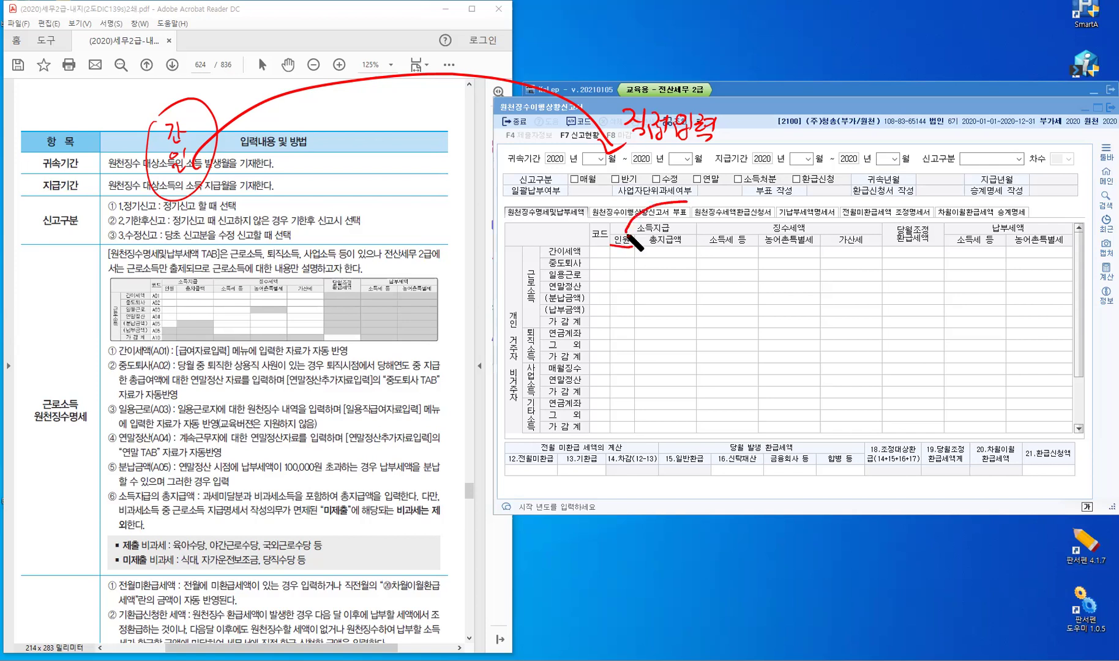
drag(697, 192, 714, 207)
drag(717, 194, 727, 199)
drag(717, 201, 742, 209)
drag(747, 194, 748, 194)
drag(745, 203, 748, 208)
drag(756, 194, 757, 207)
drag(749, 207, 759, 209)
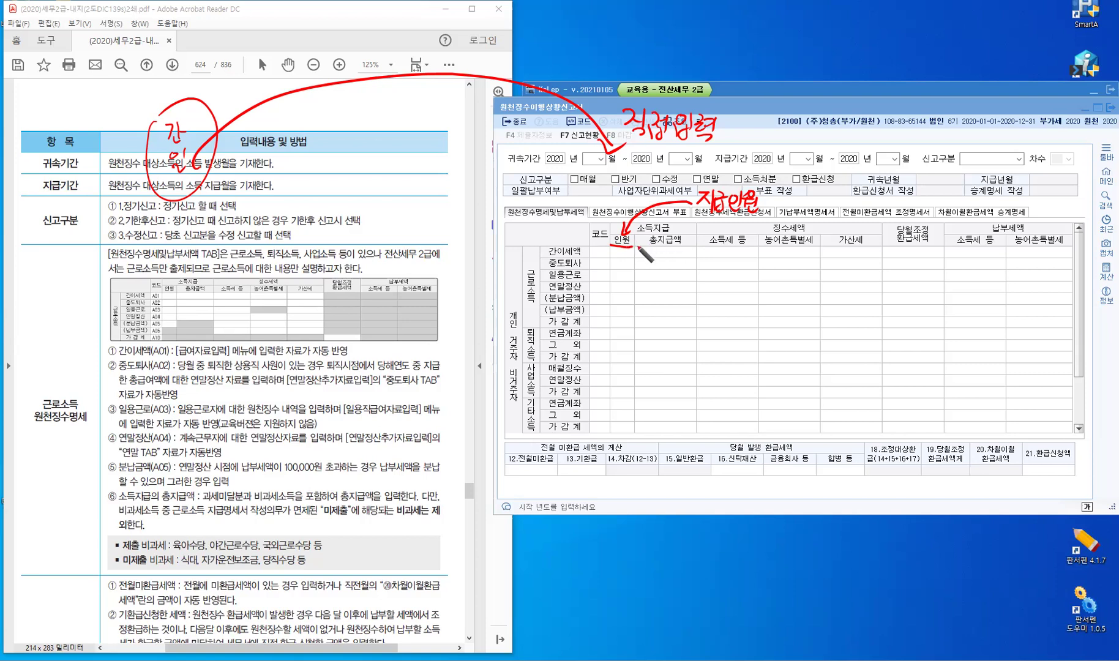
Draw a wavy underline beneath the 총지급액 heading and handwrite "지급총액 –" below it.
drag(635, 246, 699, 247)
drag(647, 260, 646, 270)
drag(653, 264, 660, 269)
mouse_move(662, 256)
mouse_down()
mouse_move(663, 275)
mouse_move(674, 264)
mouse_up()
mouse_move(665, 266)
mouse_down()
mouse_move(679, 264)
mouse_move(679, 277)
mouse_move(698, 268)
mouse_up()
drag(705, 257, 710, 272)
drag(698, 275, 730, 267)
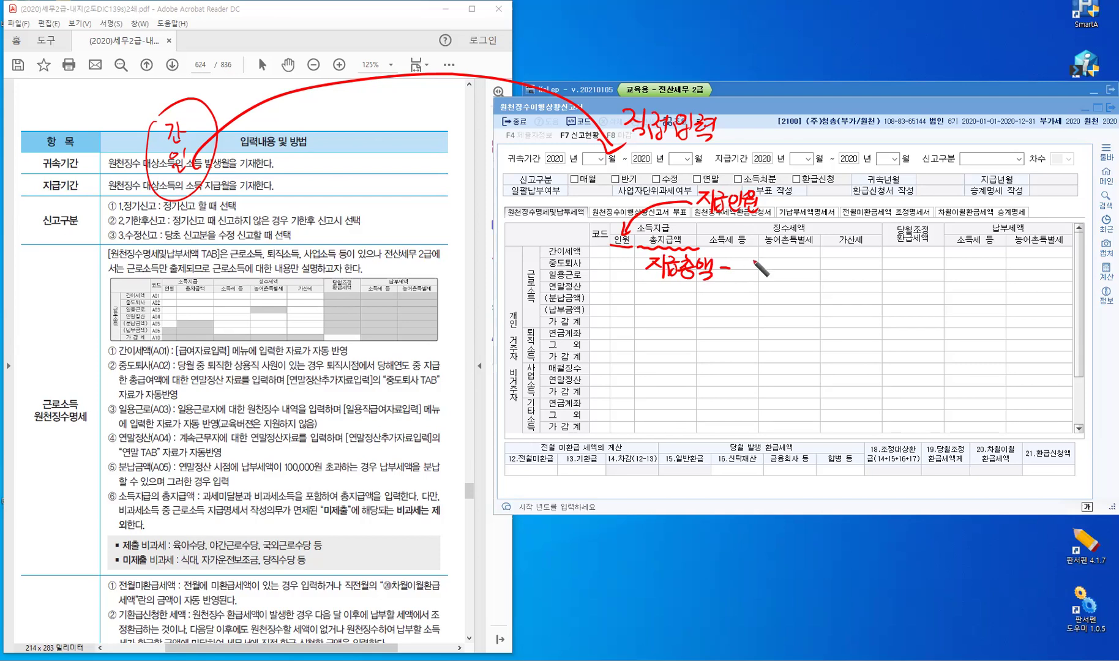
Handwrite "미제출비과세" after the minus sign in the 지급총액 formula.
drag(750, 257, 751, 271)
mouse_move(756, 254)
mouse_down()
mouse_move(756, 276)
mouse_move(766, 271)
mouse_up()
drag(767, 265, 771, 271)
mouse_move(776, 256)
mouse_down()
mouse_move(776, 273)
mouse_move(811, 273)
mouse_up()
drag(816, 255, 815, 277)
drag(821, 259, 839, 273)
mouse_move(848, 257)
mouse_down()
mouse_move(845, 278)
mouse_move(860, 284)
mouse_up()
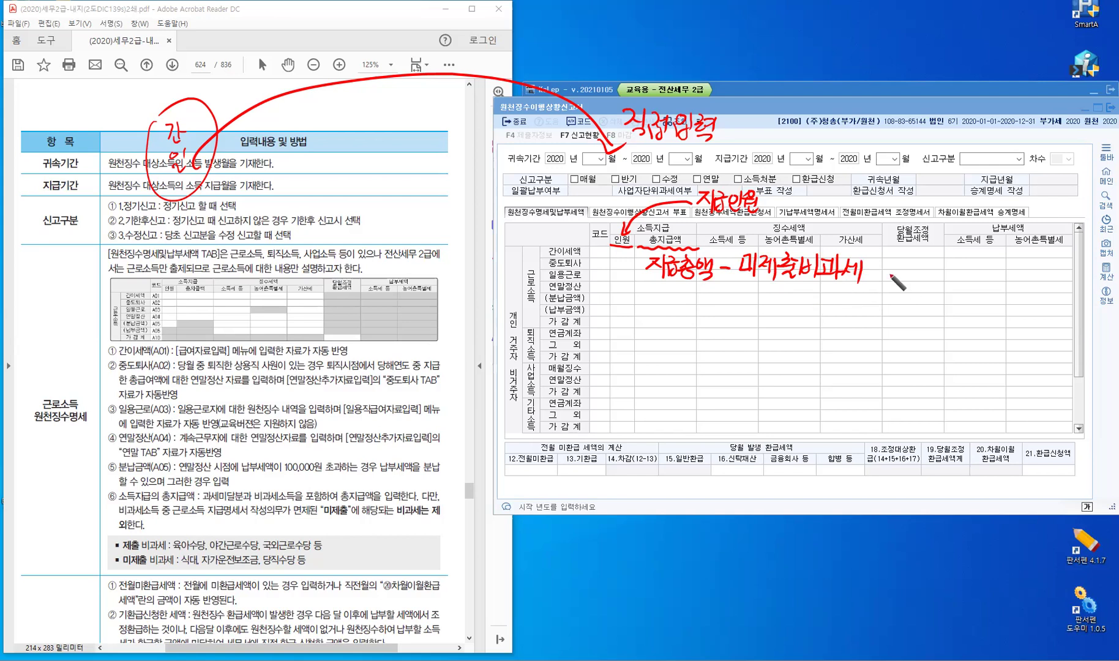
Complete the 지급총액 formula by handwriting "= 과세 + 제출비과세".
drag(883, 270, 896, 270)
drag(883, 276, 930, 263)
drag(919, 264, 920, 277)
drag(908, 278, 932, 276)
drag(933, 267, 935, 283)
drag(935, 273, 940, 274)
drag(946, 264, 940, 278)
drag(944, 272, 949, 276)
drag(947, 272, 953, 271)
drag(953, 263, 953, 293)
mouse_move(958, 262)
mouse_down()
mouse_move(958, 281)
mouse_move(994, 283)
mouse_up()
drag(1000, 275, 1005, 279)
drag(1003, 274, 1010, 273)
mouse_move(1010, 265)
mouse_down()
mouse_move(1009, 285)
mouse_move(1034, 275)
mouse_move(1037, 291)
mouse_up()
mouse_move(1040, 270)
mouse_down()
mouse_move(1040, 291)
mouse_move(1054, 289)
mouse_up()
mouse_move(1059, 266)
mouse_down()
mouse_move(1060, 291)
mouse_move(1092, 292)
mouse_up()
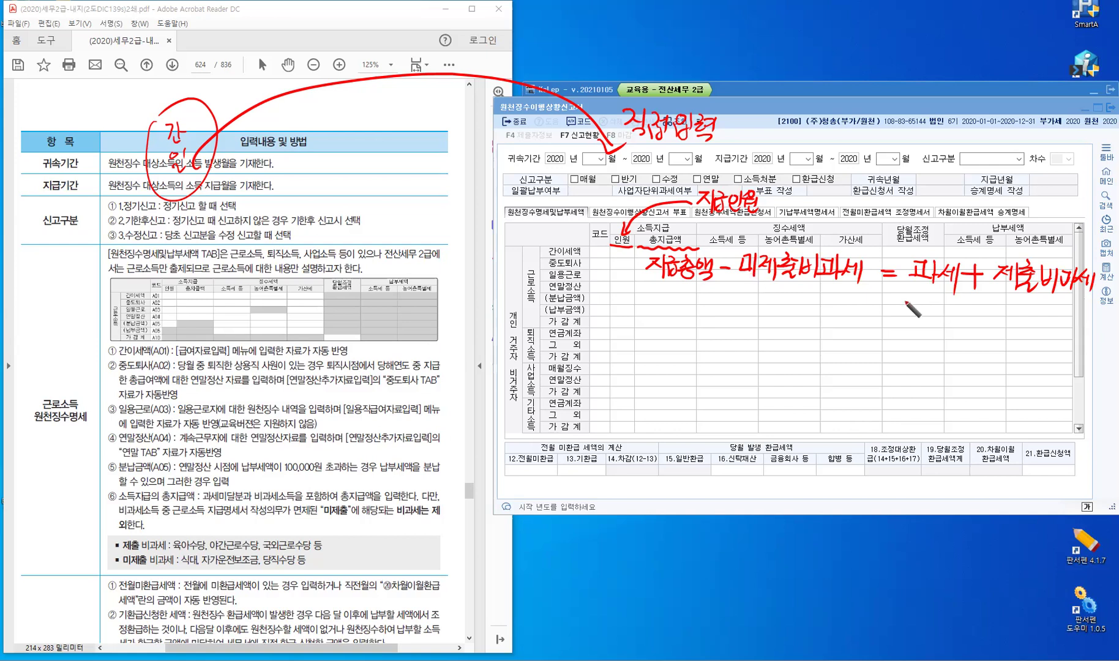
Underline 과세 + 제출비과세 in the formula and handwrite "1월~12월 합계" beneath it.
drag(898, 301, 1084, 322)
mouse_move(959, 324)
mouse_down()
mouse_move(956, 350)
mouse_move(977, 354)
mouse_up()
drag(985, 332, 995, 342)
drag(1000, 327, 1000, 356)
drag(891, 315, 888, 337)
mouse_move(905, 319)
mouse_down()
mouse_move(915, 349)
mouse_move(948, 341)
mouse_up()
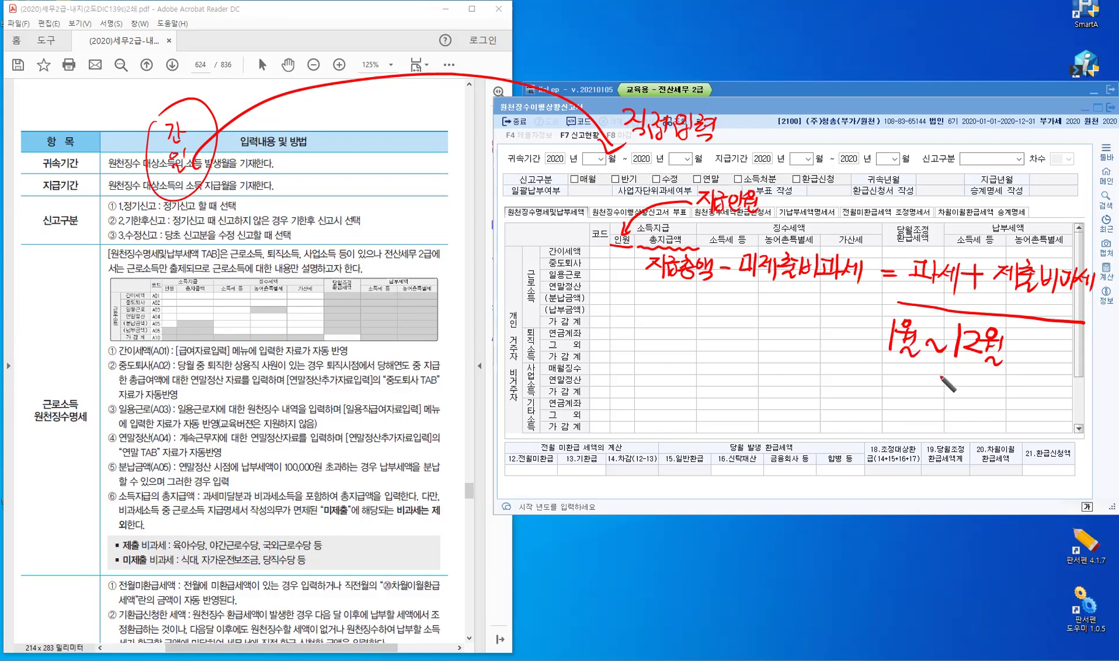
drag(918, 374, 957, 402)
drag(964, 383, 964, 405)
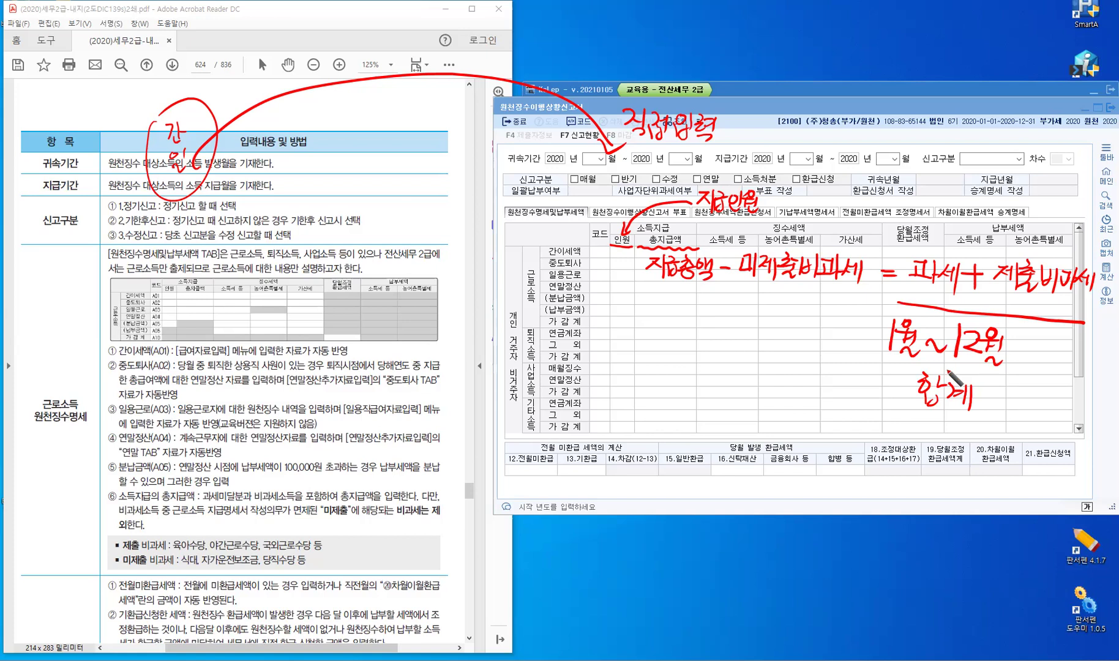
Box the 간이세액 row label and handwrite "3.000.000 →" beneath the 지급총액 formula.
mouse_move(539, 239)
mouse_down()
mouse_move(537, 261)
mouse_move(572, 238)
mouse_move(498, 263)
mouse_up()
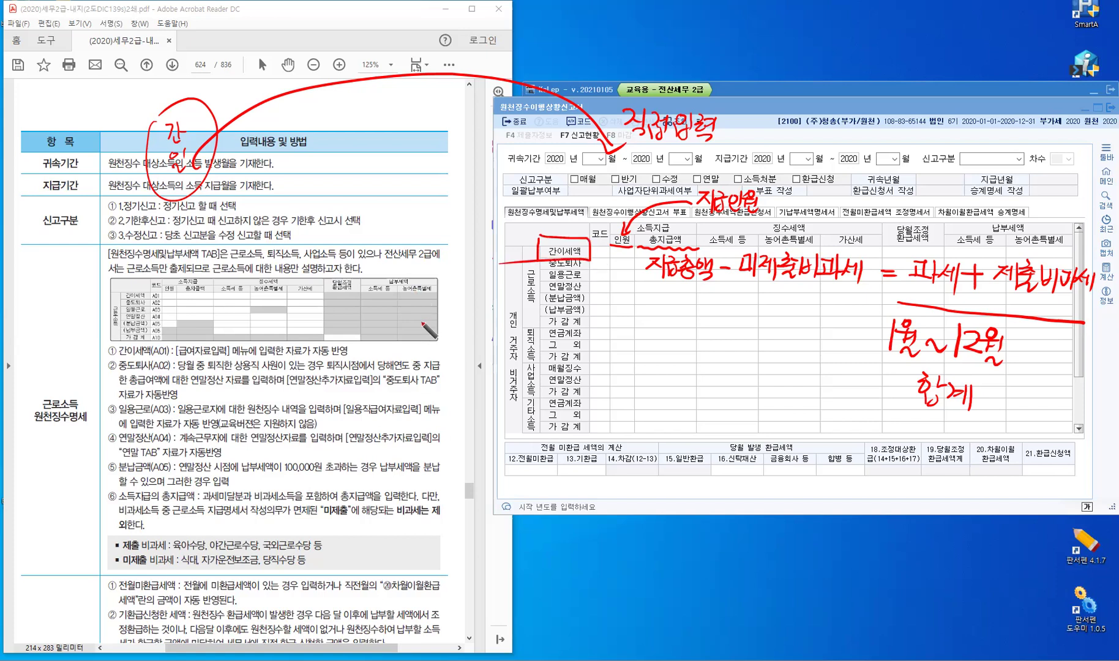
mouse_move(612, 315)
mouse_down()
mouse_move(613, 329)
mouse_move(634, 316)
mouse_up()
click(629, 327)
drag(642, 316, 651, 317)
click(662, 327)
drag(668, 315, 669, 316)
mouse_move(676, 315)
mouse_down()
mouse_move(733, 317)
mouse_move(727, 325)
mouse_up()
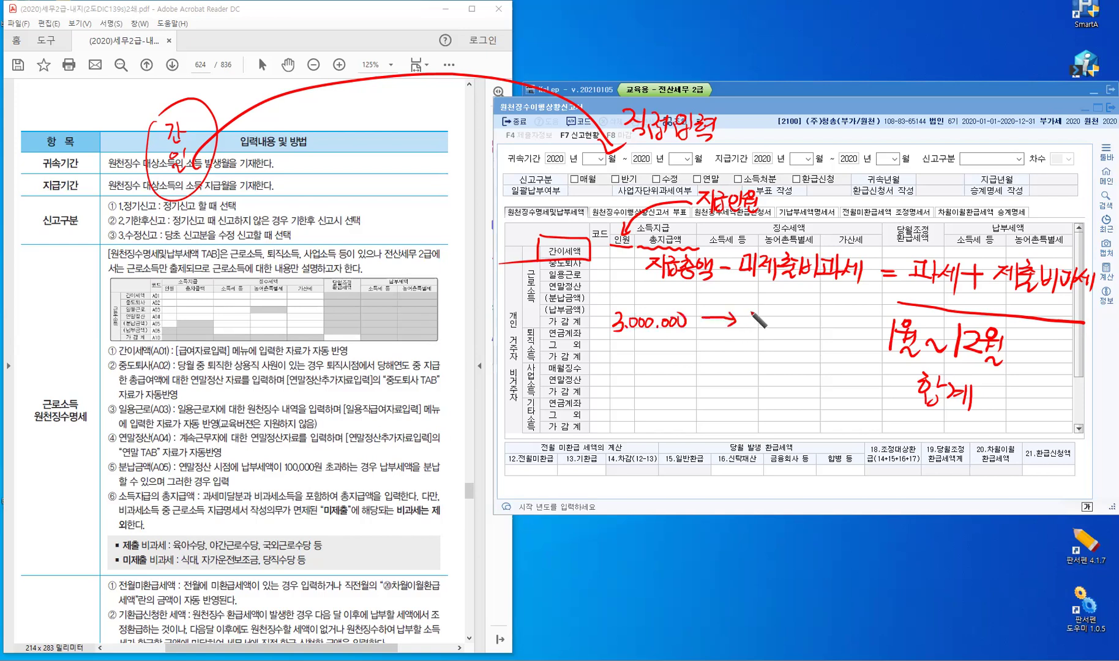
Handwrite "2.700.000" after the arrow beside 3.000.000.
click(759, 326)
drag(742, 314, 768, 326)
drag(783, 313, 782, 314)
click(801, 325)
drag(793, 313, 810, 315)
drag(819, 314, 845, 316)
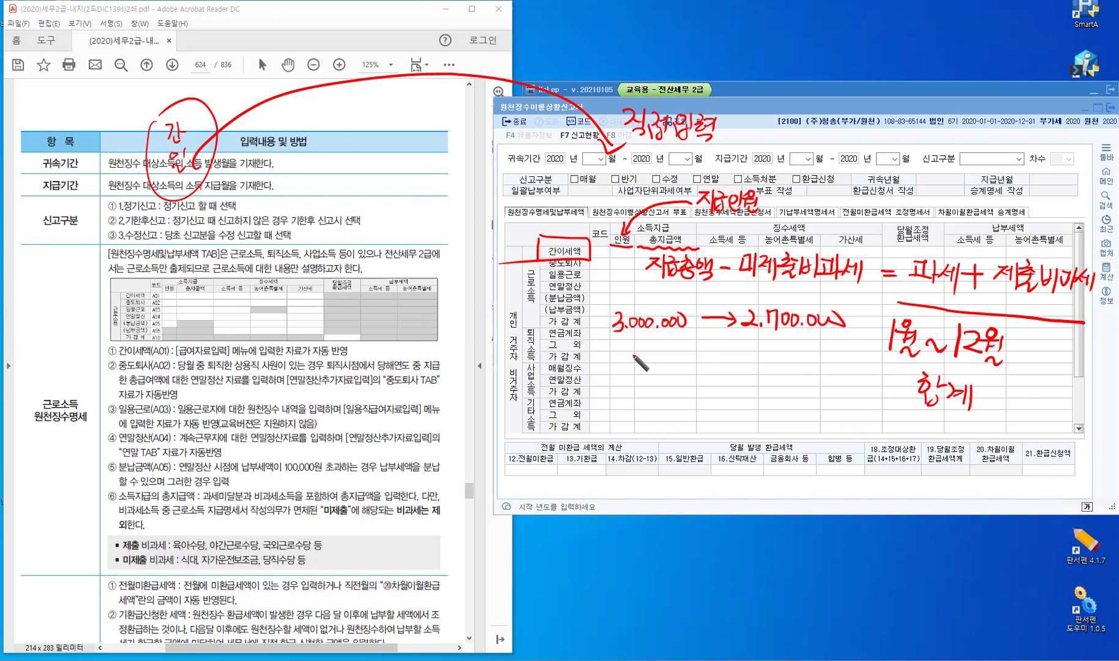
Handwrite "(차) 급여 ≠ 신고" beneath the 3.000.000 → 2.700.000 line.
mouse_move(609, 346)
mouse_down()
mouse_move(603, 367)
mouse_move(619, 368)
mouse_up()
mouse_move(623, 348)
mouse_down()
mouse_move(635, 372)
mouse_move(656, 355)
mouse_up()
drag(650, 358, 681, 379)
mouse_move(784, 341)
mouse_down()
mouse_move(789, 361)
mouse_move(798, 356)
mouse_up()
mouse_move(784, 361)
mouse_down()
mouse_move(804, 373)
mouse_move(817, 365)
mouse_up()
drag(809, 362, 809, 369)
drag(798, 372, 823, 374)
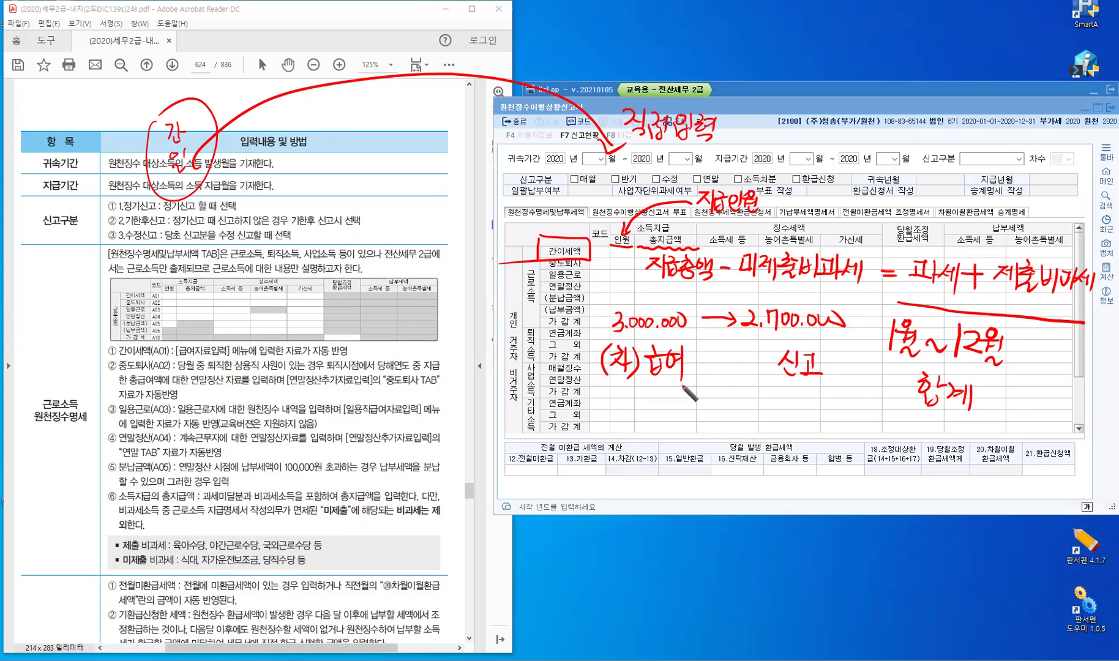
mouse_move(719, 366)
mouse_down()
mouse_move(733, 364)
mouse_move(722, 379)
mouse_up()
Handwrite "비과세소득" below (차) 급여, and list "식대 100.000" and "자가운전 200.000" beneath it.
mouse_move(601, 390)
mouse_down()
mouse_move(612, 409)
mouse_move(660, 408)
mouse_up()
mouse_move(664, 392)
mouse_down()
mouse_move(681, 414)
mouse_move(615, 416)
mouse_move(639, 444)
mouse_move(702, 430)
mouse_up()
mouse_move(604, 456)
mouse_down()
mouse_move(660, 482)
mouse_move(647, 482)
mouse_move(661, 474)
mouse_up()
drag(653, 475, 663, 482)
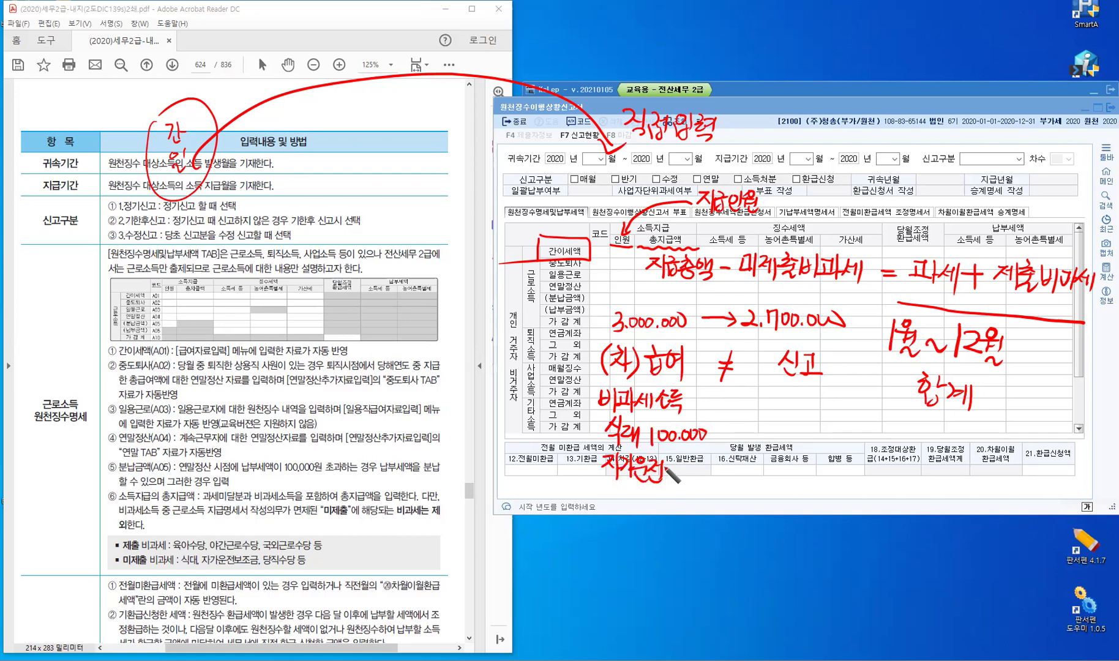
drag(675, 467, 687, 474)
drag(693, 463, 694, 464)
click(711, 473)
drag(704, 463, 720, 465)
drag(726, 466, 741, 467)
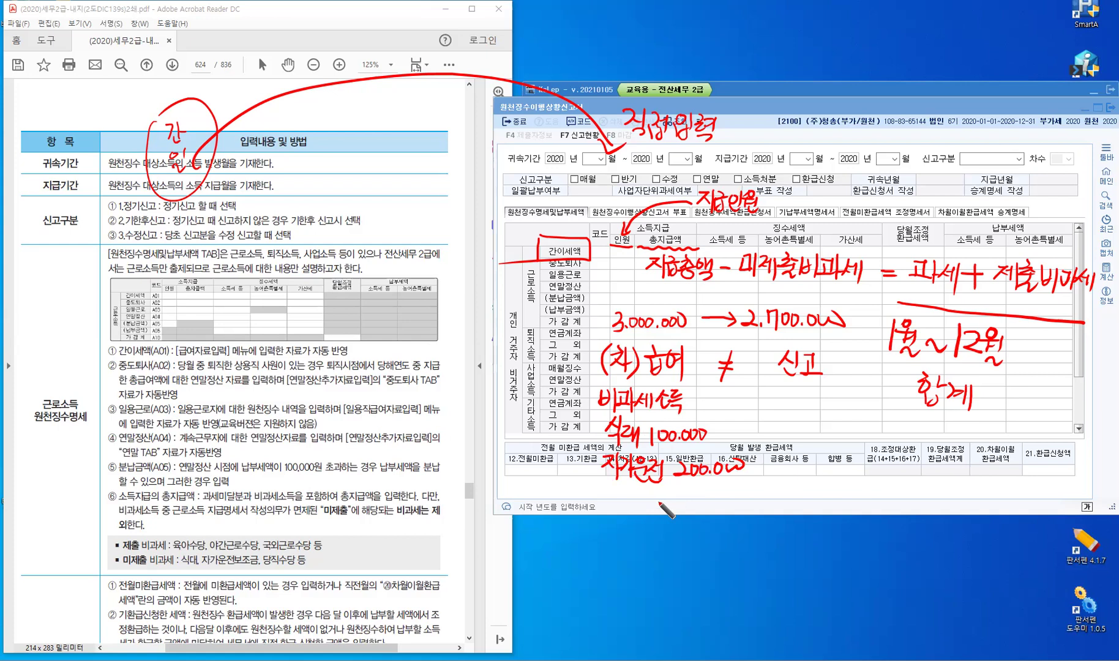
Handwrite "미제출" in quotation marks below the 자가운전 line and "급여대장" beside it.
mouse_move(634, 501)
mouse_down()
mouse_move(653, 531)
mouse_move(689, 508)
mouse_move(691, 530)
mouse_move(618, 505)
mouse_up()
drag(624, 498, 623, 506)
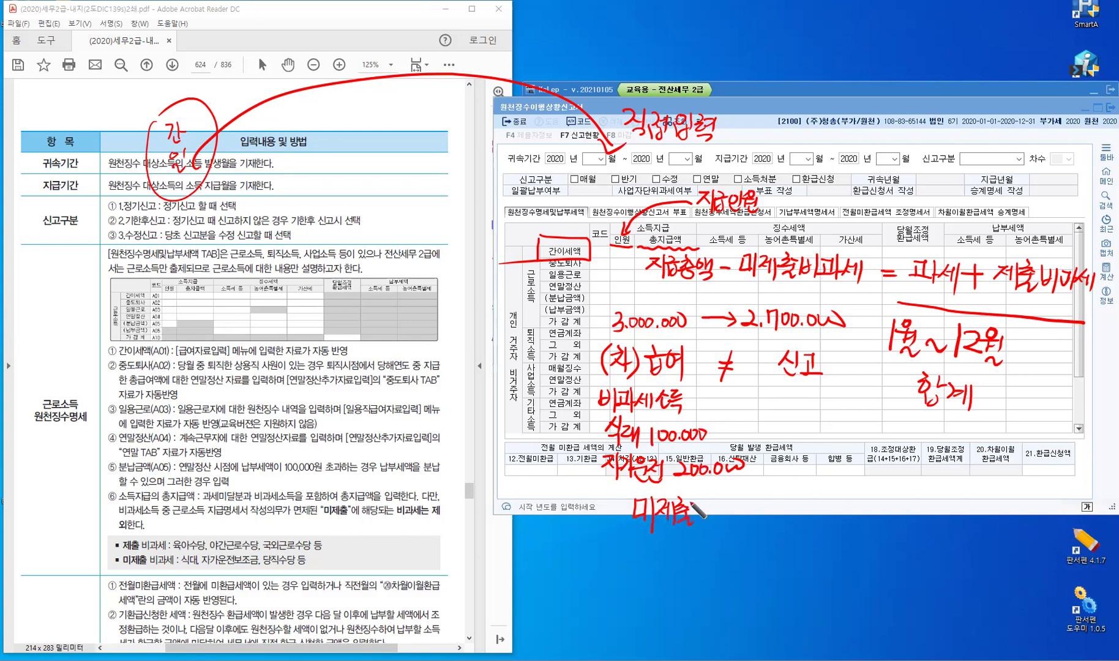
drag(692, 496, 690, 506)
drag(699, 494, 698, 504)
drag(777, 489, 801, 488)
mouse_move(785, 489)
mouse_down()
mouse_move(785, 514)
mouse_move(813, 511)
mouse_up()
mouse_move(814, 495)
mouse_down()
mouse_move(826, 484)
mouse_move(847, 513)
mouse_up()
drag(854, 489, 860, 515)
mouse_move(866, 490)
mouse_down()
mouse_move(878, 510)
mouse_move(869, 509)
mouse_up()
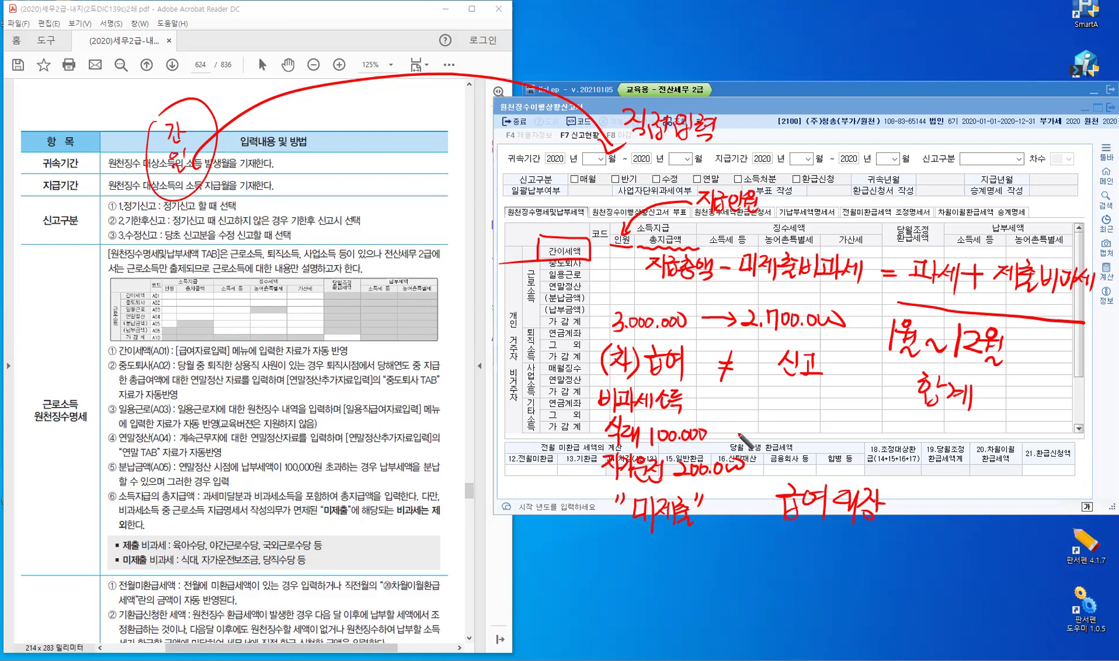
Check off the 식대 and 자가운전 amounts, draw arrows toward them above 급여대장, and link 식대 to 비과세소득 with a curved arrow.
mouse_move(735, 427)
mouse_down()
mouse_move(750, 417)
mouse_move(782, 456)
mouse_up()
mouse_move(786, 425)
mouse_down()
mouse_move(823, 428)
mouse_move(790, 460)
mouse_up()
drag(799, 417, 798, 470)
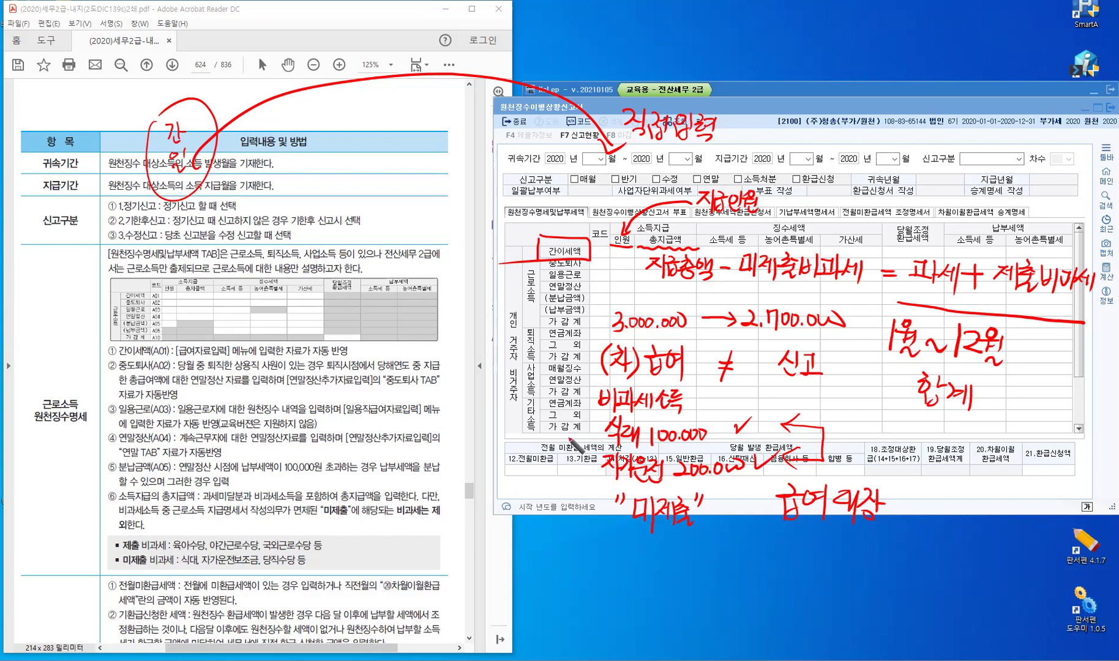
drag(597, 397, 592, 436)
drag(580, 395, 580, 411)
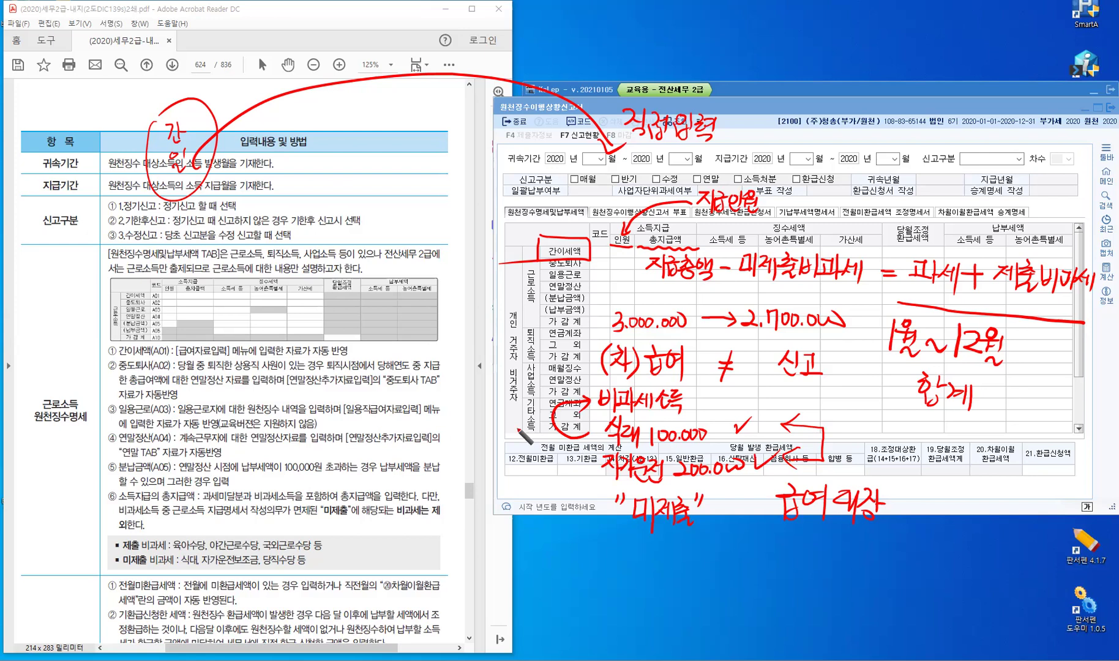
Mark the 제출/미제출 비과세 note in the textbook with paired strokes and handwrite "O 제출" and "X 미제출" above the form.
drag(105, 528, 102, 543)
drag(435, 558, 438, 569)
drag(954, 110, 947, 109)
drag(978, 115, 977, 127)
drag(981, 120, 989, 120)
drag(990, 113, 990, 128)
drag(995, 112, 995, 130)
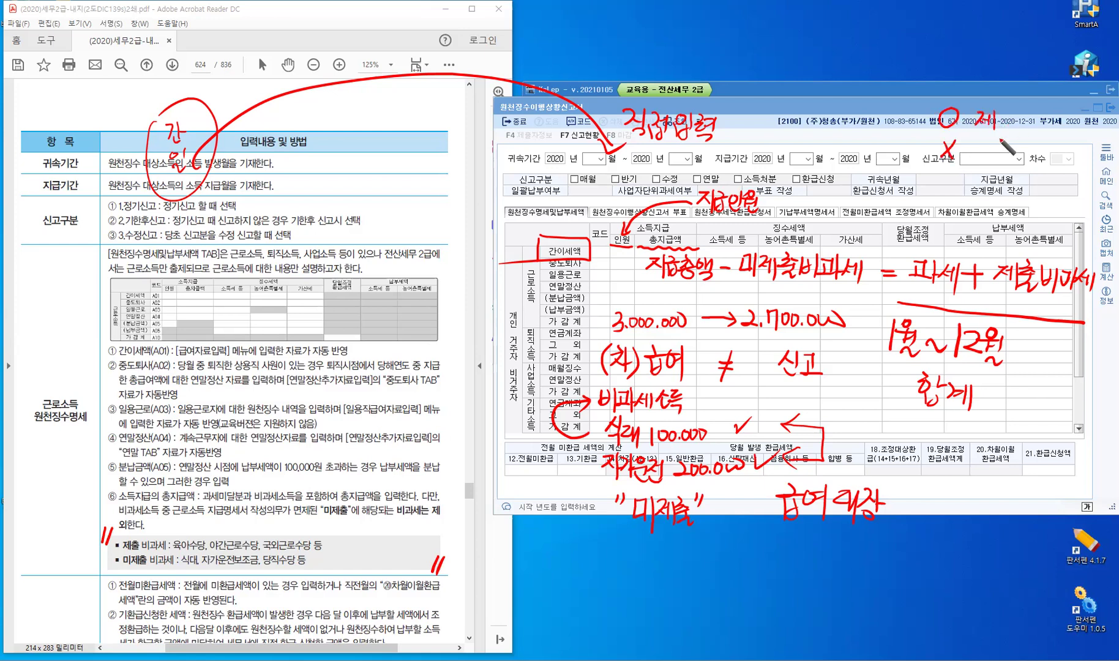
drag(978, 143, 979, 159)
drag(979, 142, 1007, 161)
mouse_move(1010, 144)
mouse_down()
mouse_move(1011, 162)
mouse_move(1023, 147)
mouse_up()
drag(1012, 153, 1026, 153)
drag(1016, 157, 1023, 163)
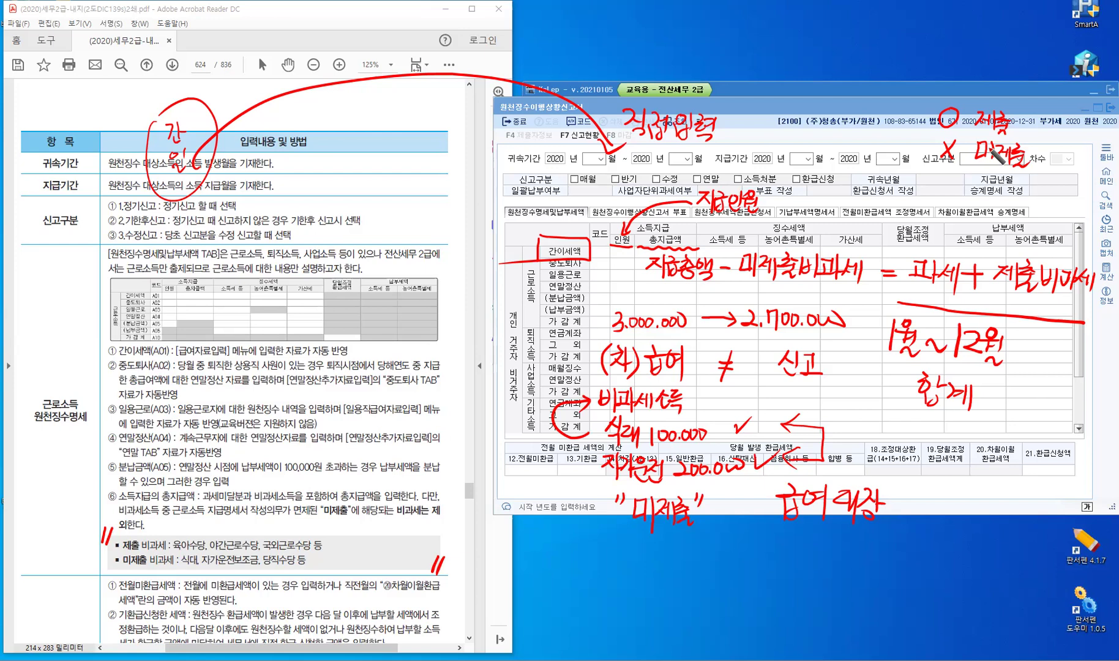
Clear all annotations and switch to the 제출/미제출 비과세 note in the textbook PDF.
key(Escape)
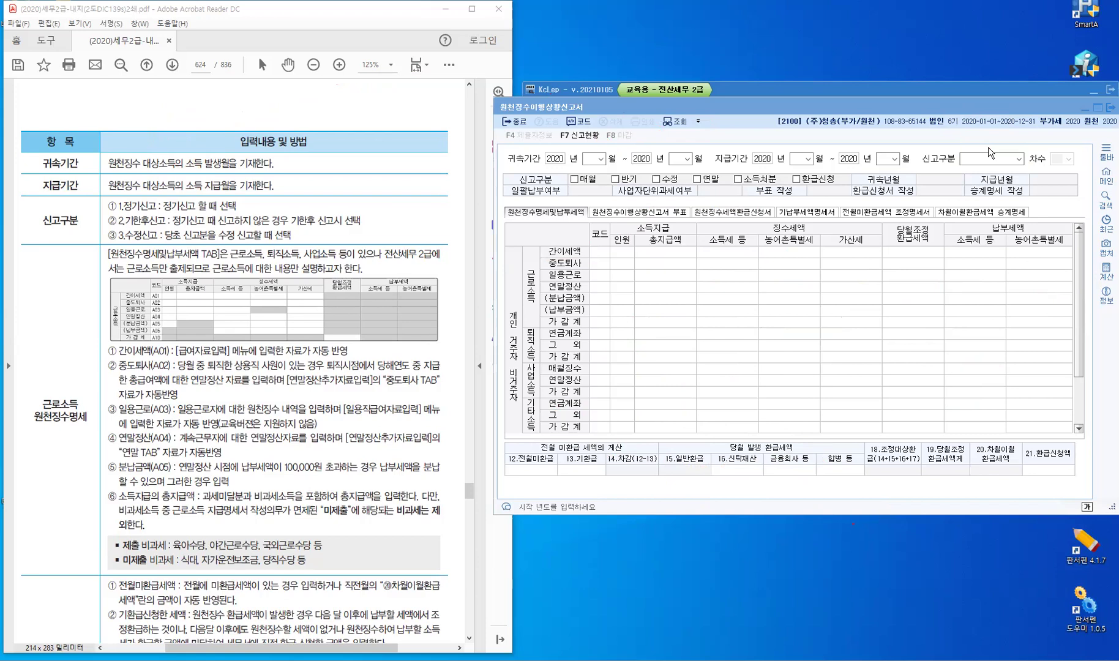
click(988, 147)
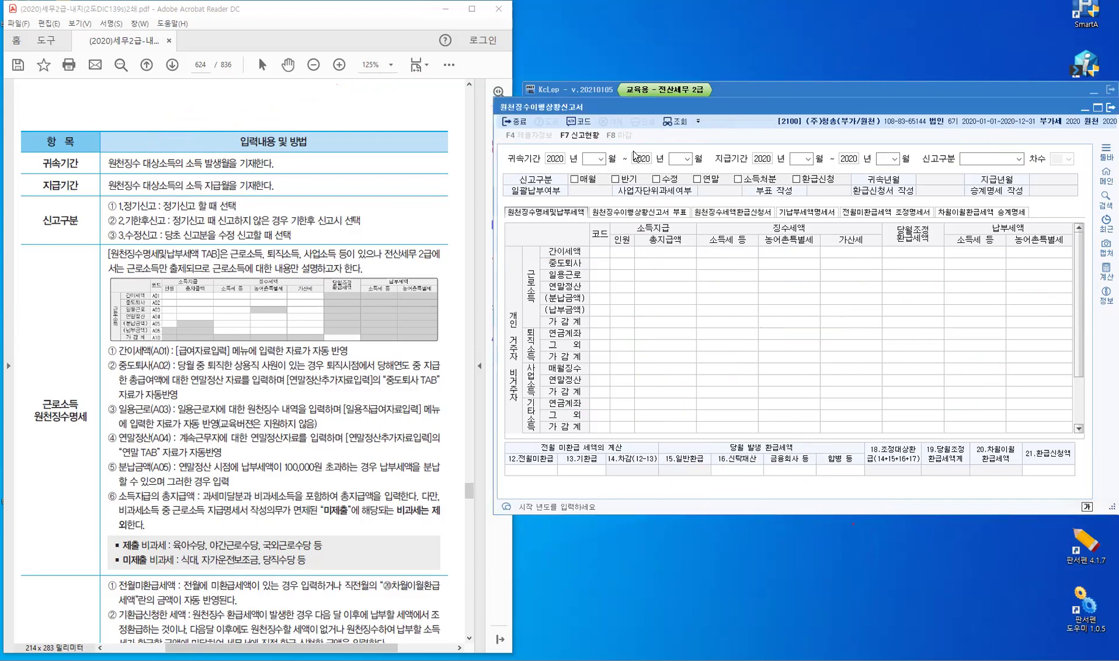
click(177, 371)
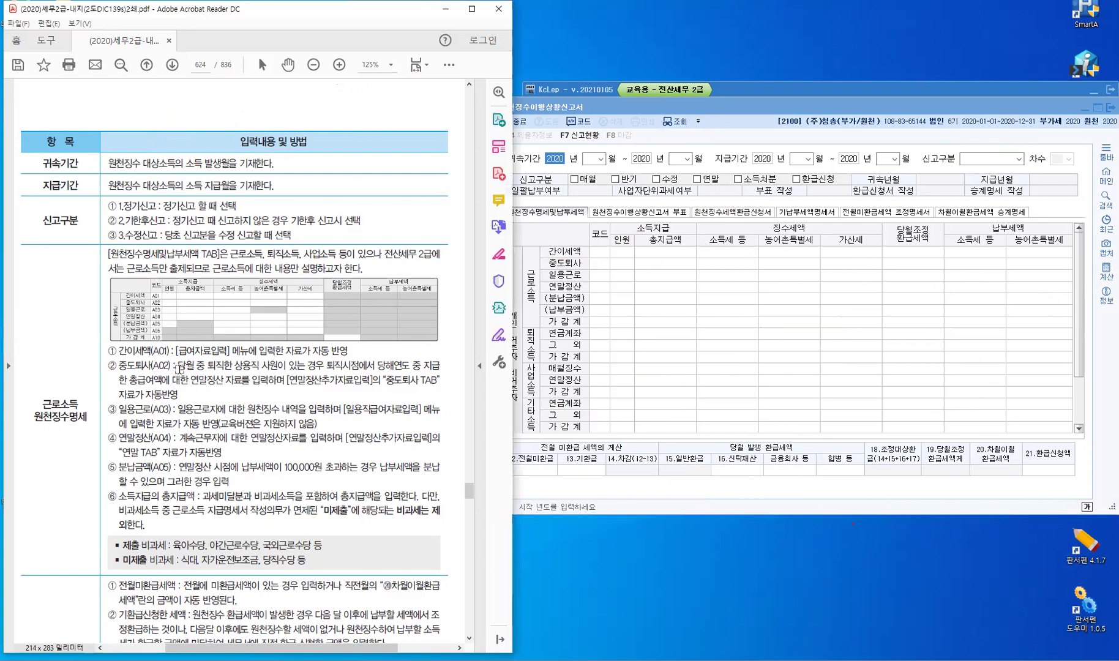
scroll(245, 327, down, 3)
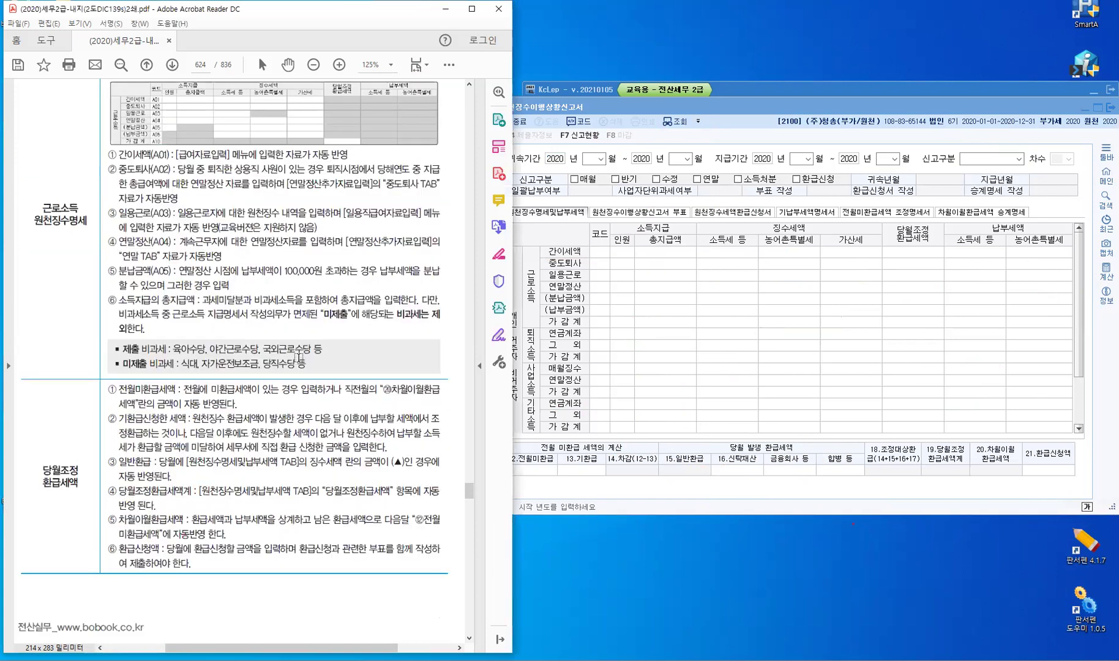
scroll(298, 358, down, 1)
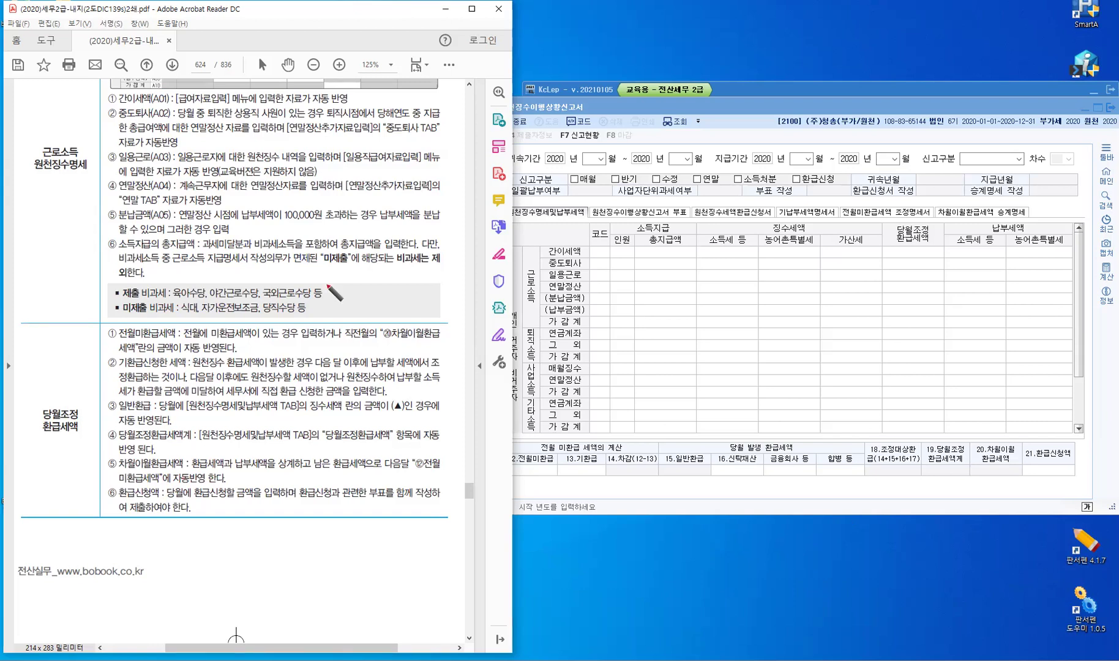
Handwrite "연구수당, 중소기업취업감면" after the 제출 비과세 line and box the 총지급액 heading on the form.
mouse_move(333, 284)
mouse_down()
mouse_move(343, 298)
mouse_move(380, 287)
mouse_up()
drag(371, 296, 380, 302)
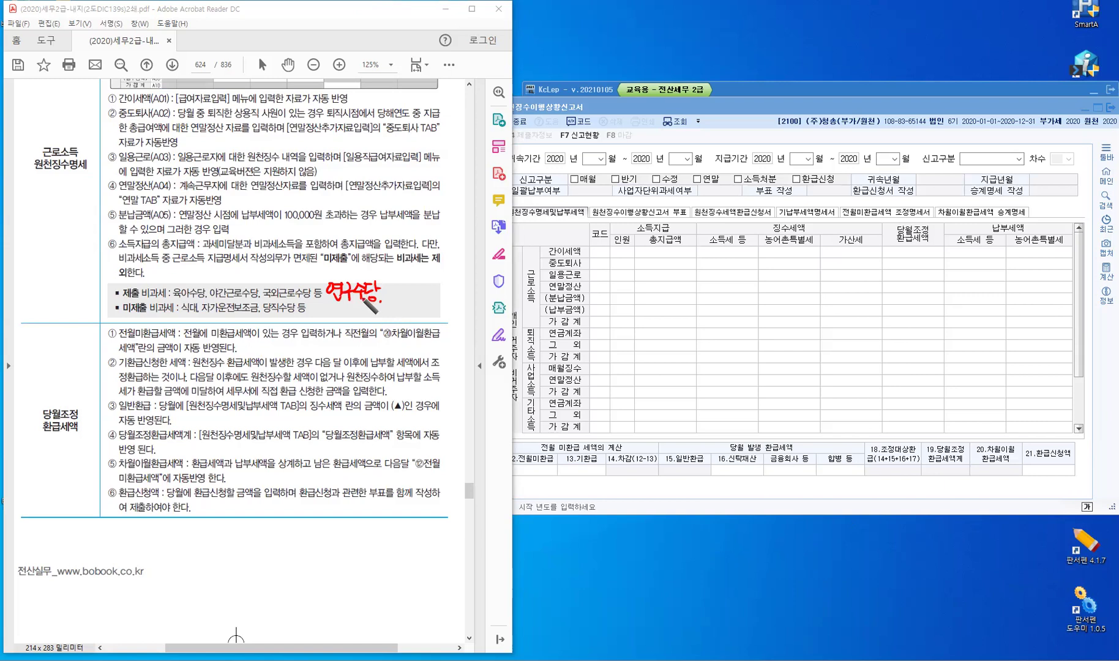
mouse_move(392, 284)
mouse_down()
mouse_move(405, 299)
mouse_move(451, 303)
mouse_move(487, 286)
mouse_move(484, 306)
mouse_move(522, 306)
mouse_move(521, 293)
mouse_up()
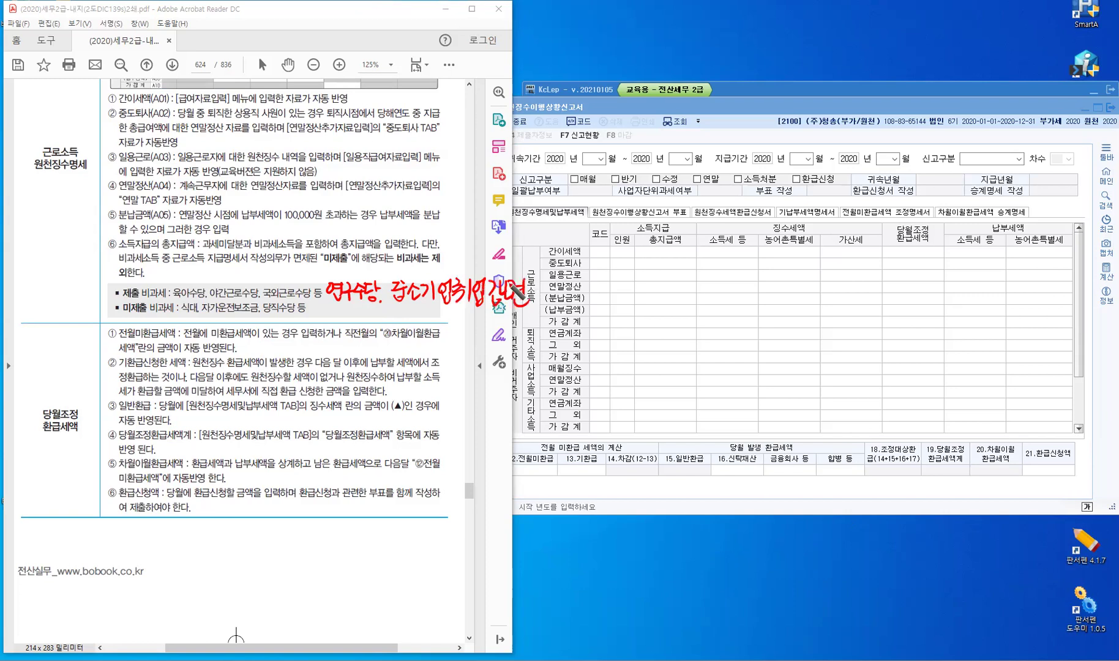
mouse_move(636, 243)
mouse_down()
mouse_move(693, 252)
mouse_move(620, 227)
mouse_up()
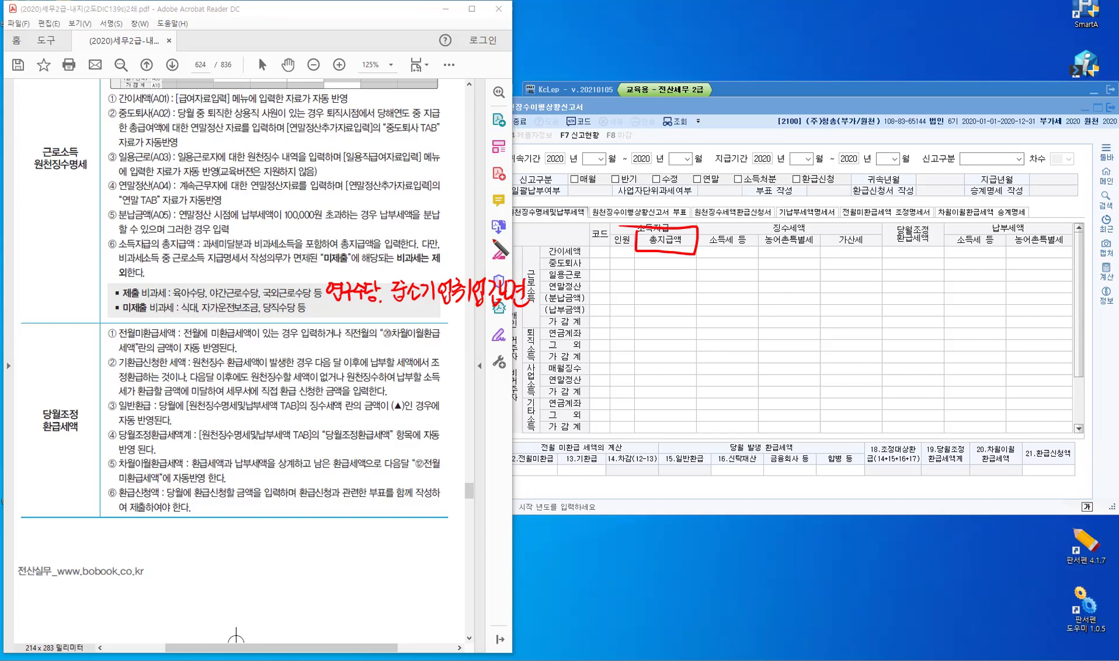
Clear the annotations and show the textbook's 당월조정환급세액 section beside the 원천징수이행상황신고서 form.
key(Escape)
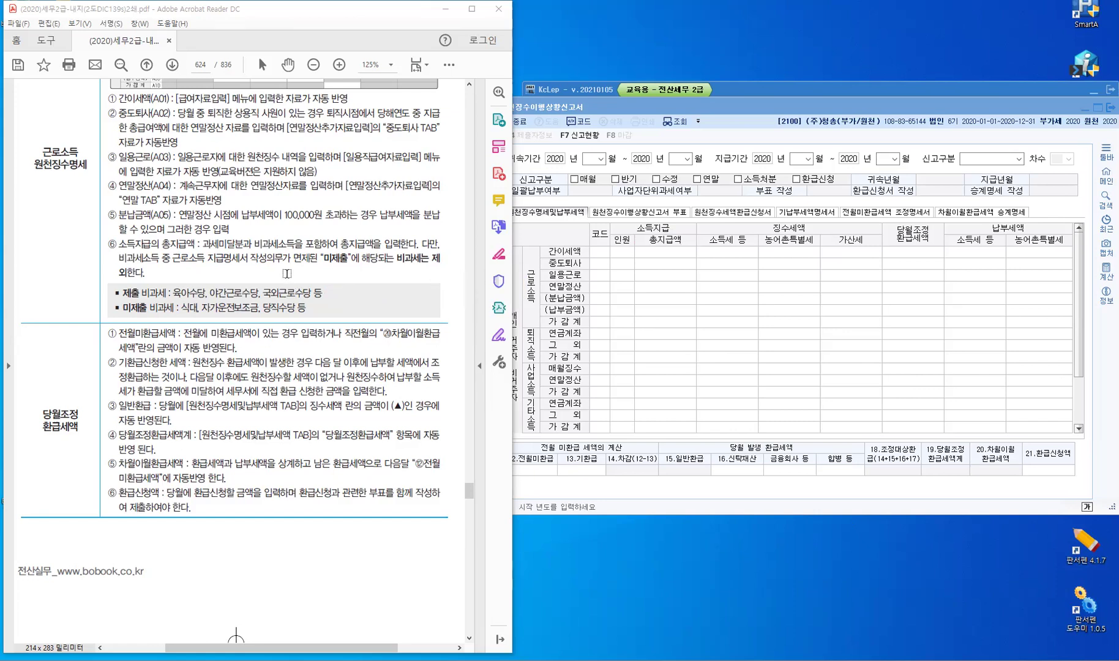
scroll(183, 316, down, 3)
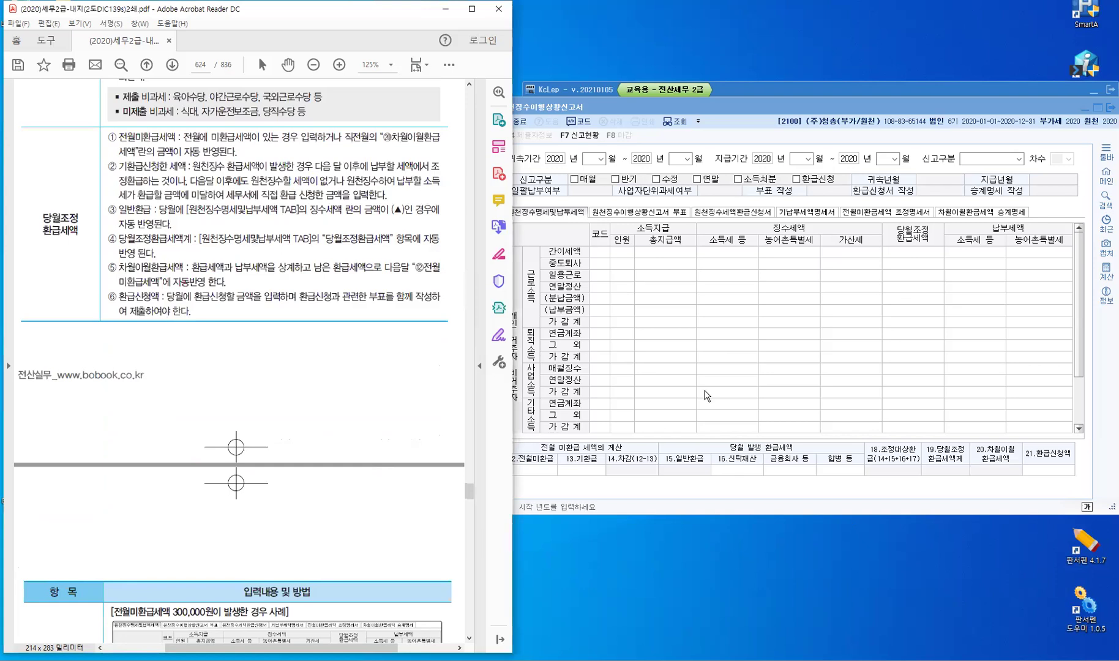
click(554, 457)
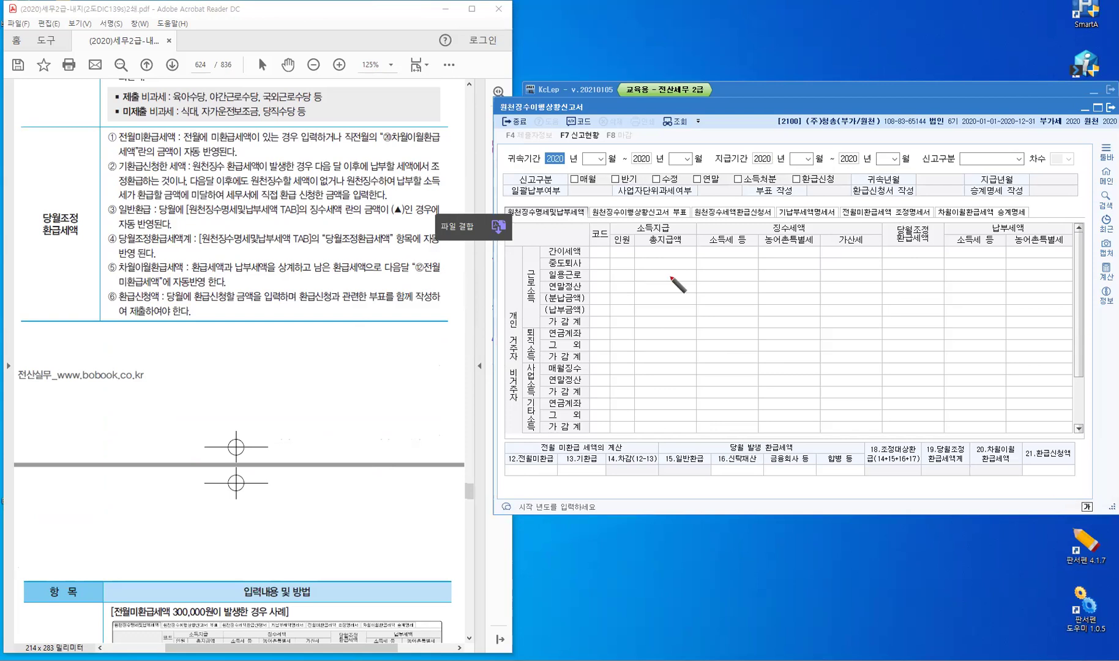
Handwrite 2, 5.0.0 and 120.000 in the 간이세액 row, then 1 for 중도퇴사 with a corrected 총지급액 of 25.0.0 below.
drag(617, 247, 681, 255)
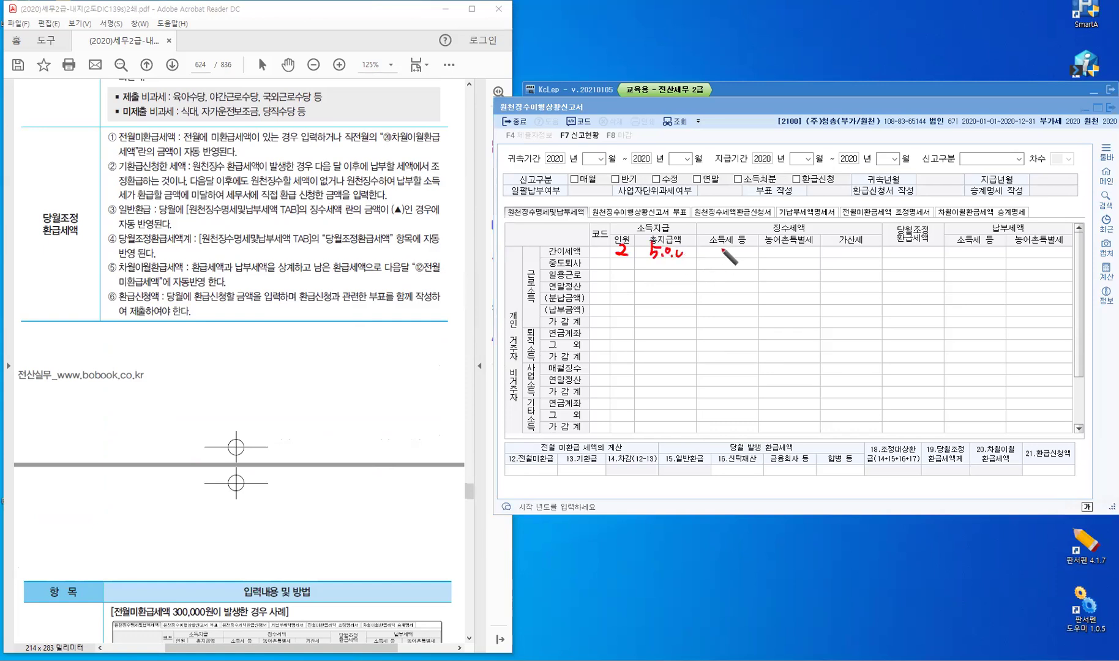
mouse_move(719, 244)
mouse_down()
mouse_move(717, 256)
mouse_move(748, 251)
mouse_move(732, 265)
mouse_move(751, 252)
mouse_up()
mouse_move(621, 256)
mouse_down()
mouse_move(621, 268)
mouse_move(675, 263)
mouse_up()
drag(655, 268, 653, 295)
drag(656, 282, 660, 301)
mouse_move(670, 287)
mouse_down()
mouse_move(677, 298)
mouse_move(687, 288)
mouse_up()
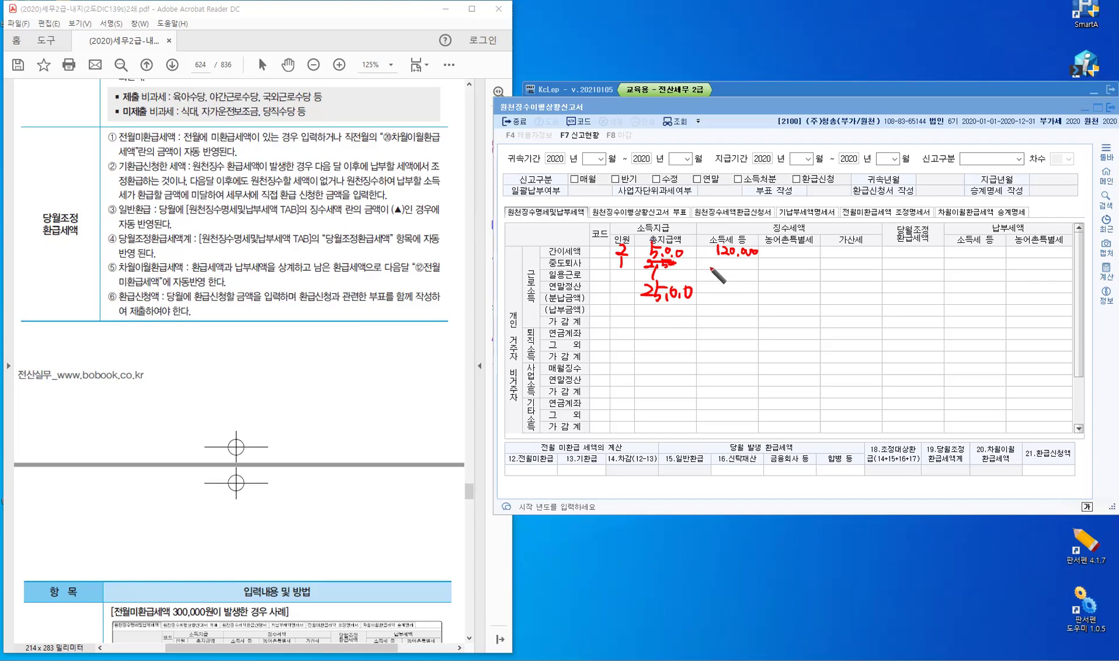
Handwrite "△200.000" as the 중도퇴사 소득세 and "△80.000" in the 가감계 row.
drag(705, 261, 704, 262)
drag(714, 260, 760, 263)
drag(706, 316, 735, 326)
drag(741, 318, 740, 320)
drag(745, 319, 744, 320)
drag(749, 318, 748, 321)
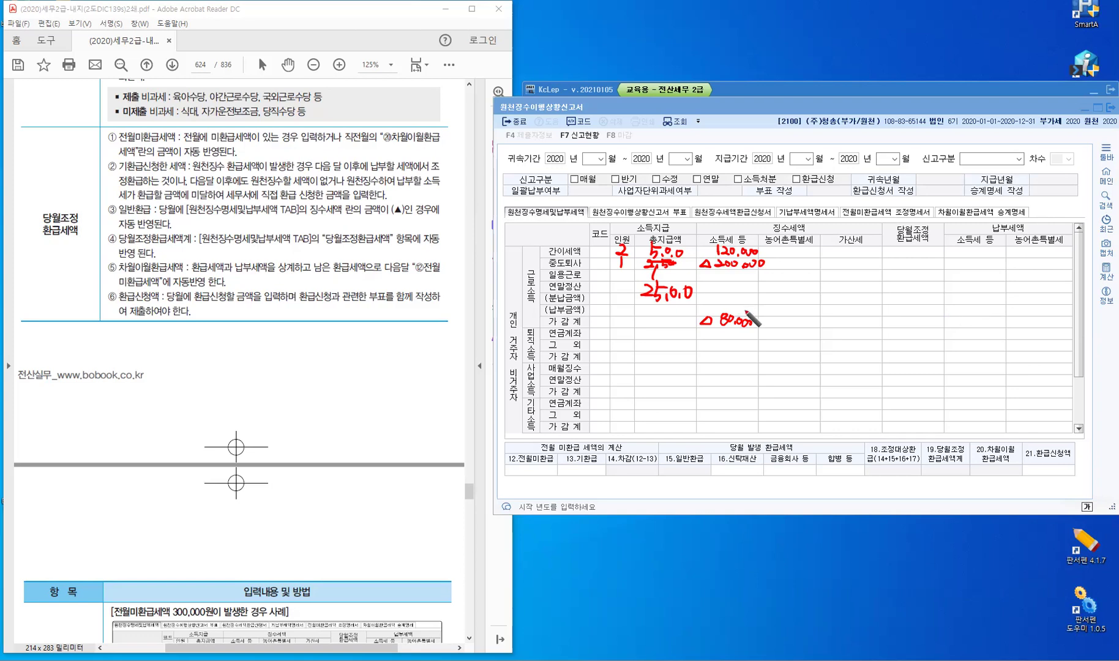
Draw arrows carrying the 가감계 amount to 15.일반환급 and 21.환급신청액, handwriting 80.000 under both.
mouse_move(741, 331)
mouse_down()
mouse_move(750, 428)
mouse_move(755, 416)
mouse_up()
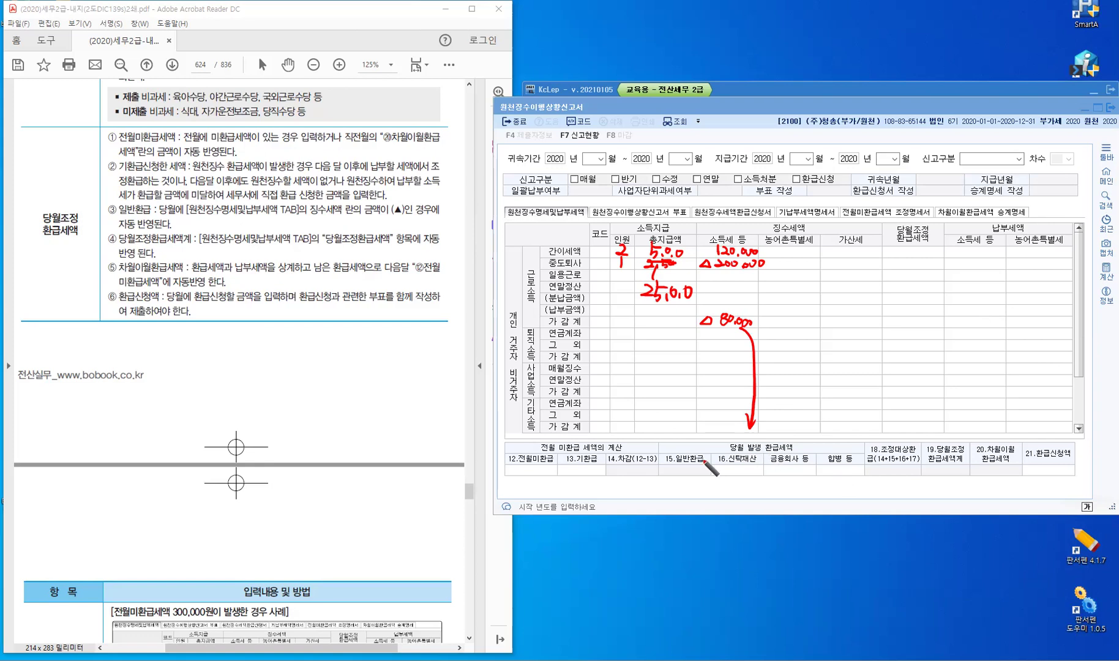
mouse_move(696, 459)
mouse_down()
mouse_move(678, 470)
mouse_move(701, 470)
mouse_move(692, 483)
mouse_up()
mouse_move(704, 458)
mouse_down()
mouse_move(798, 436)
mouse_move(964, 425)
mouse_up()
mouse_move(1037, 437)
mouse_down()
mouse_move(1048, 444)
mouse_move(1036, 468)
mouse_move(1068, 473)
mouse_up()
click(1048, 473)
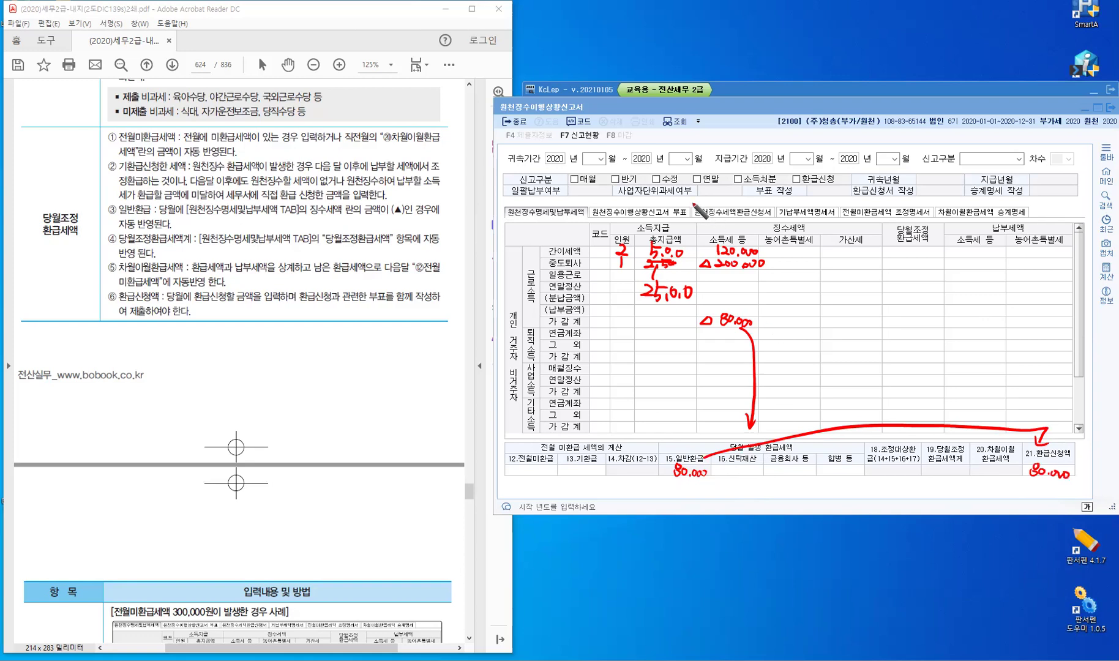
Box the 원천징수세액환급신청서 and 원천징수명세및납부세액 tab names, and draw an arrow ending in an X across the remaining tabs.
drag(691, 200, 692, 217)
drag(759, 198, 691, 218)
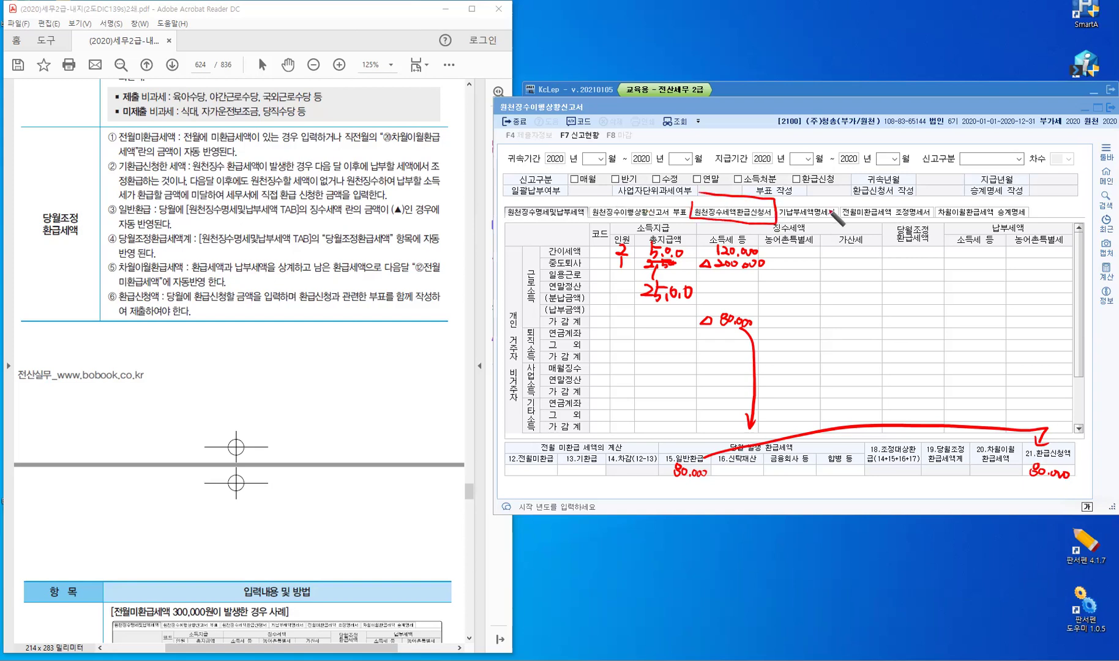
drag(830, 211, 1001, 223)
drag(1001, 200, 983, 222)
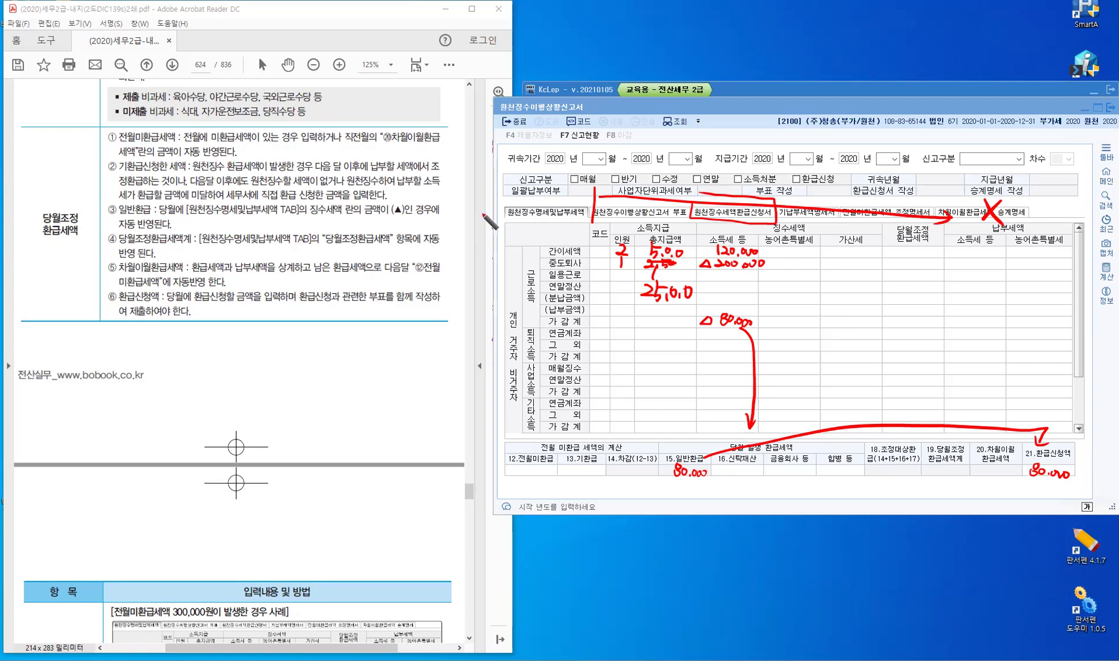
mouse_move(503, 199)
mouse_down()
mouse_move(501, 217)
mouse_move(584, 216)
mouse_up()
drag(499, 193, 590, 218)
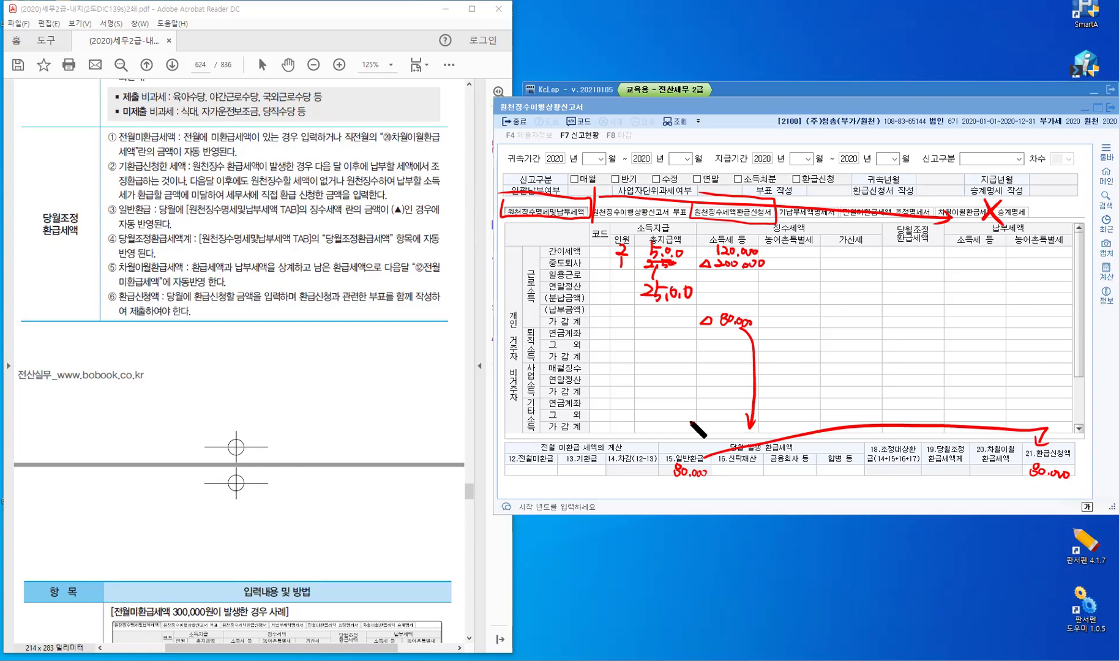
Handwrite "다음달: 급여" in the empty area of the form's 납부세액 columns.
drag(831, 329, 843, 344)
mouse_move(849, 323)
mouse_down()
mouse_move(850, 350)
mouse_move(852, 334)
mouse_up()
drag(858, 323, 871, 331)
drag(854, 335, 876, 336)
mouse_move(858, 341)
mouse_down()
mouse_move(872, 352)
mouse_move(889, 343)
mouse_up()
drag(892, 325, 893, 347)
drag(892, 337, 901, 351)
drag(925, 324, 947, 335)
mouse_move(934, 344)
mouse_down()
mouse_move(943, 352)
mouse_move(954, 341)
mouse_up()
drag(958, 342, 969, 339)
drag(959, 348, 969, 346)
drag(970, 331, 969, 362)
drag(911, 334, 912, 336)
drag(911, 349, 913, 352)
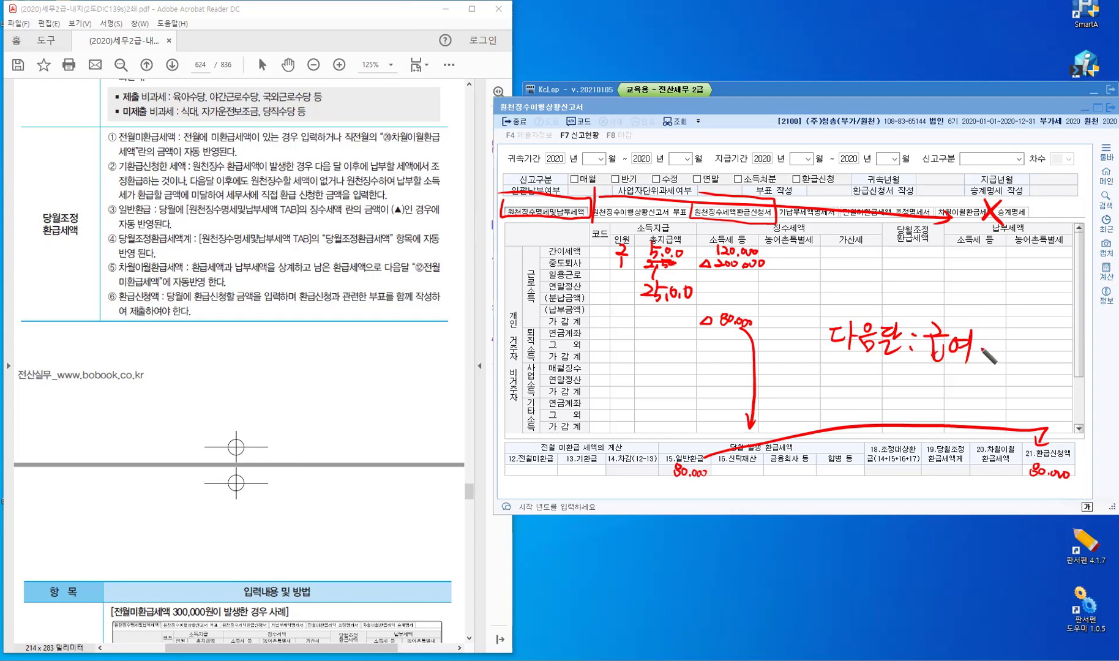
Extend the 다음달 note with "– 소득세", underline 소득세 and handwrite "상계" beneath it.
drag(976, 346, 988, 346)
mouse_move(1007, 332)
mouse_down()
mouse_move(999, 346)
mouse_move(1015, 347)
mouse_up()
drag(997, 353, 1032, 346)
drag(1019, 351, 1037, 350)
mouse_move(1023, 356)
mouse_down()
mouse_move(1032, 364)
mouse_move(1047, 350)
mouse_move(1054, 361)
mouse_up()
drag(987, 366, 1069, 371)
drag(980, 373, 973, 394)
drag(980, 384, 986, 395)
mouse_move(991, 371)
mouse_down()
mouse_move(991, 393)
mouse_move(1001, 380)
mouse_move(985, 391)
mouse_move(1005, 397)
mouse_up()
drag(1008, 384, 1015, 385)
drag(1008, 390, 1015, 391)
drag(1016, 378, 1017, 401)
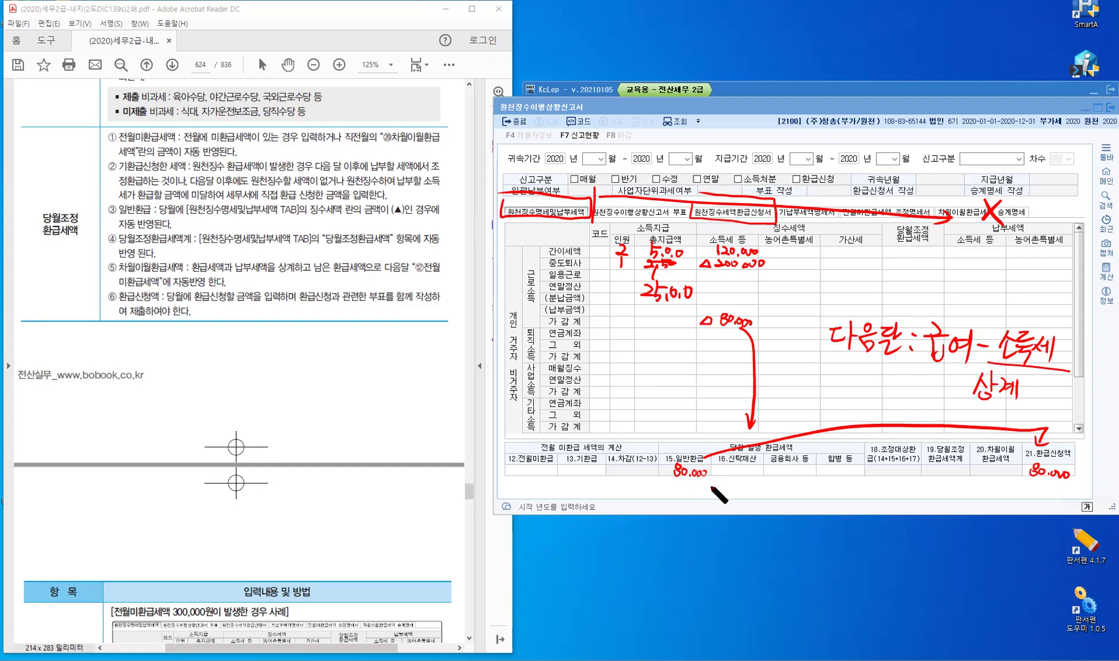
Draw a curved arrow from the 80.000 under 15.일반환급 to the 20.차월이월환급세액 field.
mouse_move(700, 476)
mouse_down()
mouse_move(975, 487)
mouse_move(980, 478)
mouse_up()
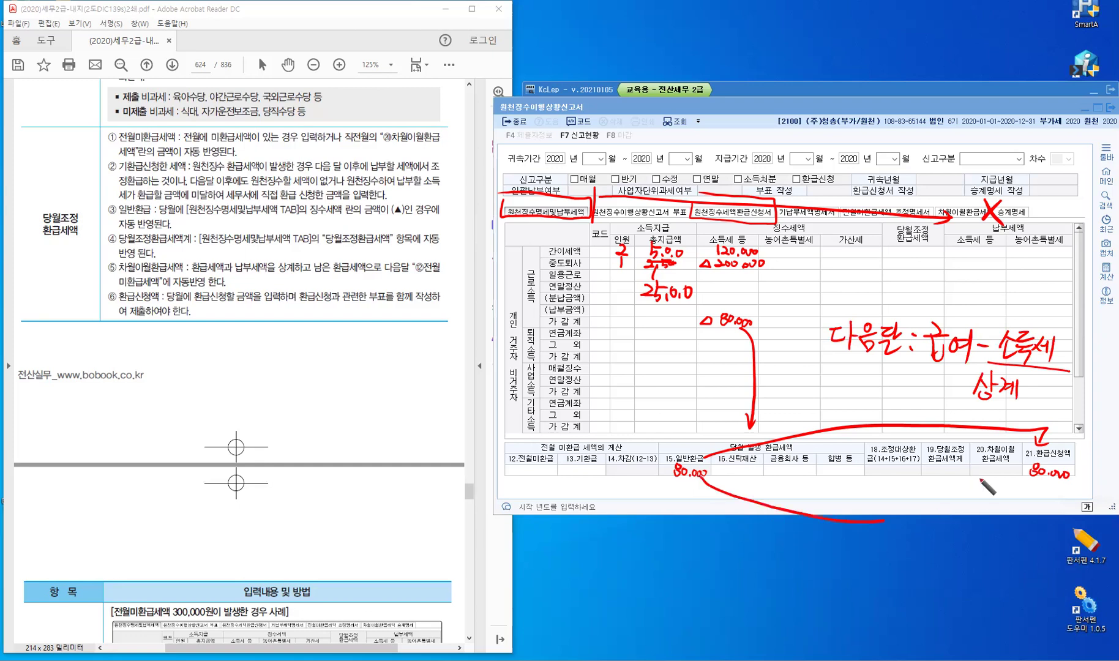
click(979, 467)
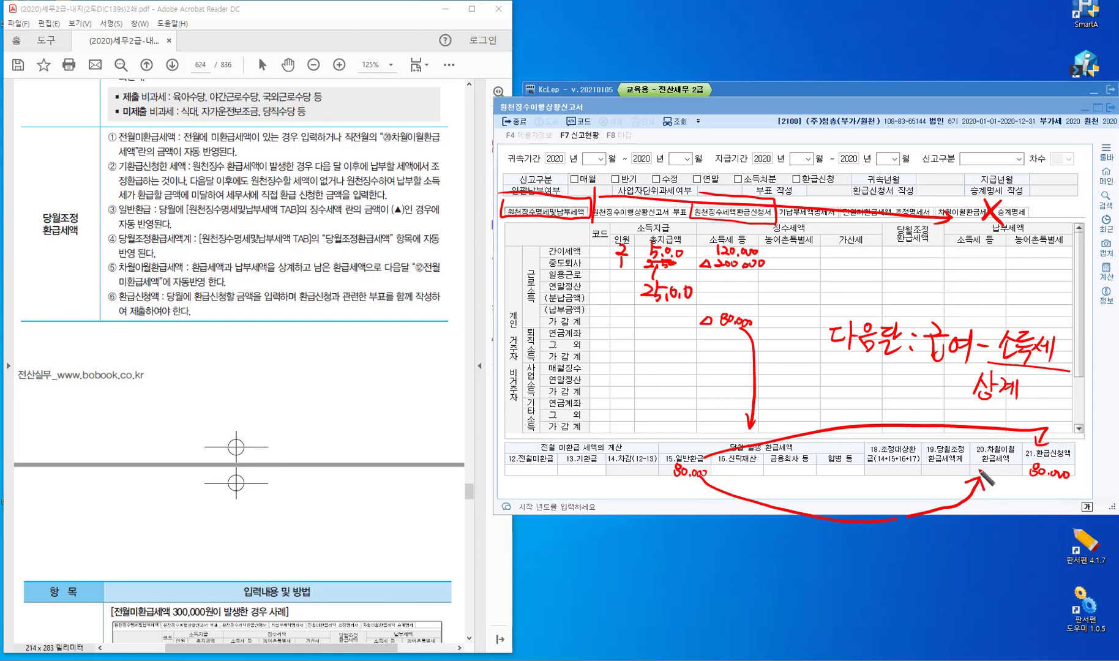
Handwrite 80.000 under 20.차월이월환급세액 and add the month labels 5月 beside the △80.000 and 6月 above the 다음달 note.
drag(978, 466, 1017, 472)
mouse_move(625, 309)
mouse_down()
mouse_move(623, 339)
mouse_move(651, 340)
mouse_up()
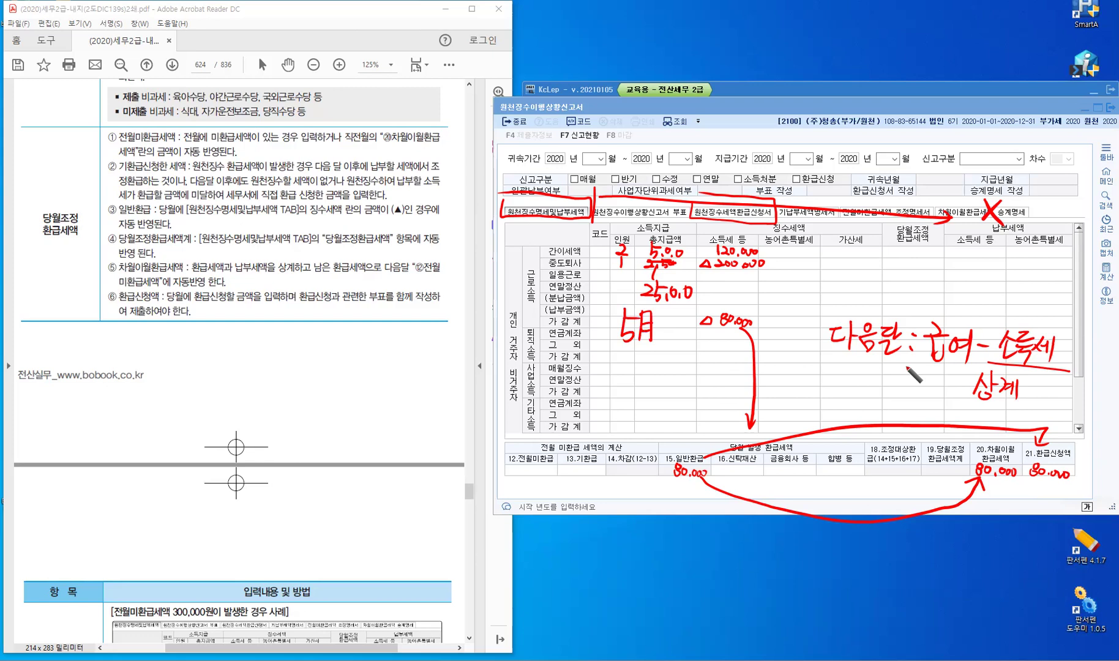
mouse_move(918, 271)
mouse_down()
mouse_move(915, 283)
mouse_move(943, 292)
mouse_up()
Box 20.차월이월환급세액, draw a curved arrow from it to 12.전월미환급, and underline the 전월 미환급 세액의 계산 heading.
drag(964, 447, 960, 469)
drag(1032, 456, 1011, 506)
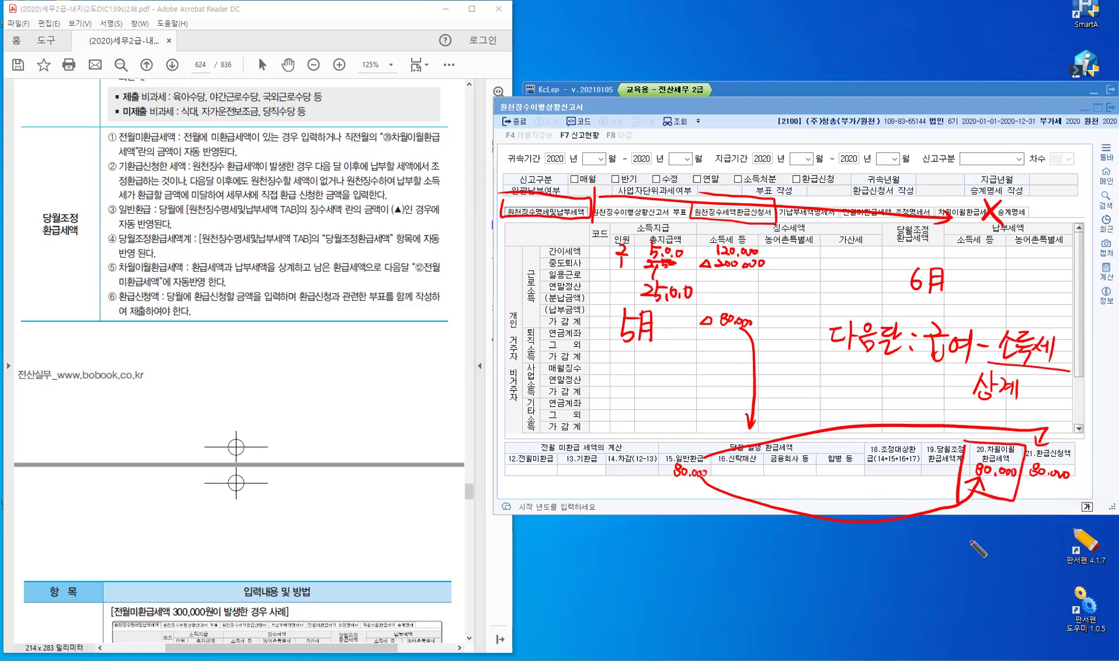
mouse_move(989, 494)
mouse_down()
mouse_move(822, 577)
mouse_move(508, 469)
mouse_move(506, 494)
mouse_up()
drag(536, 453, 635, 454)
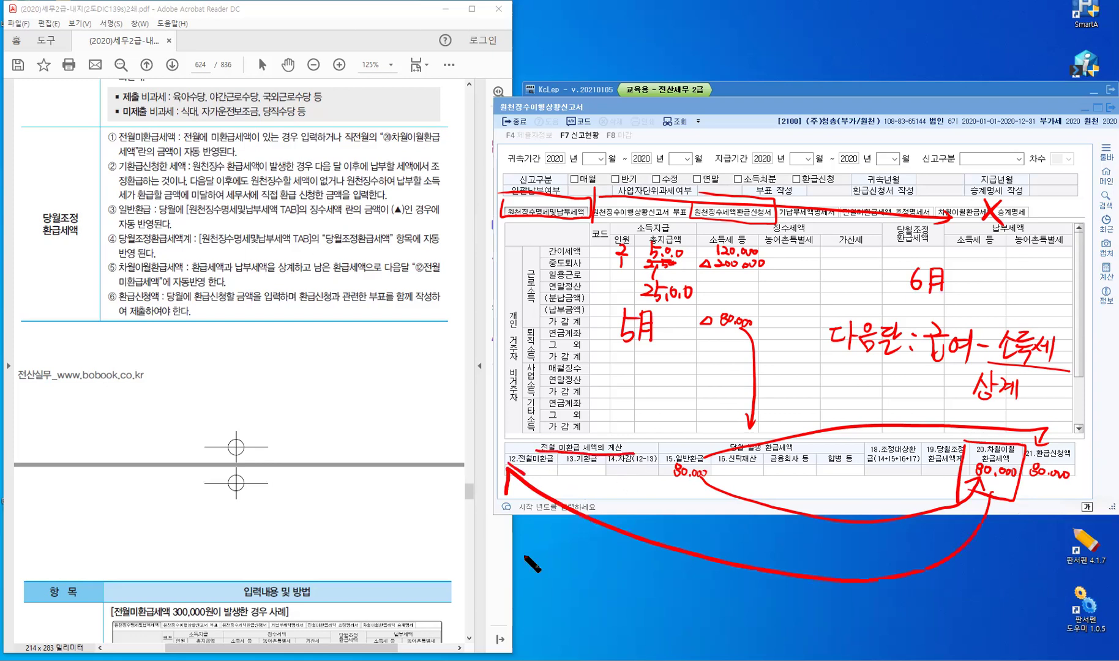
Handwrite 80.000 under 12.전월미환급 and 5月 beneath the boxed 20.차월이월환급세액 field.
click(532, 462)
drag(529, 464, 565, 468)
drag(1001, 521, 1000, 530)
drag(1002, 520, 1015, 541)
mouse_move(1018, 522)
mouse_down()
mouse_move(1029, 521)
mouse_move(1027, 541)
mouse_up()
drag(1018, 529, 1027, 533)
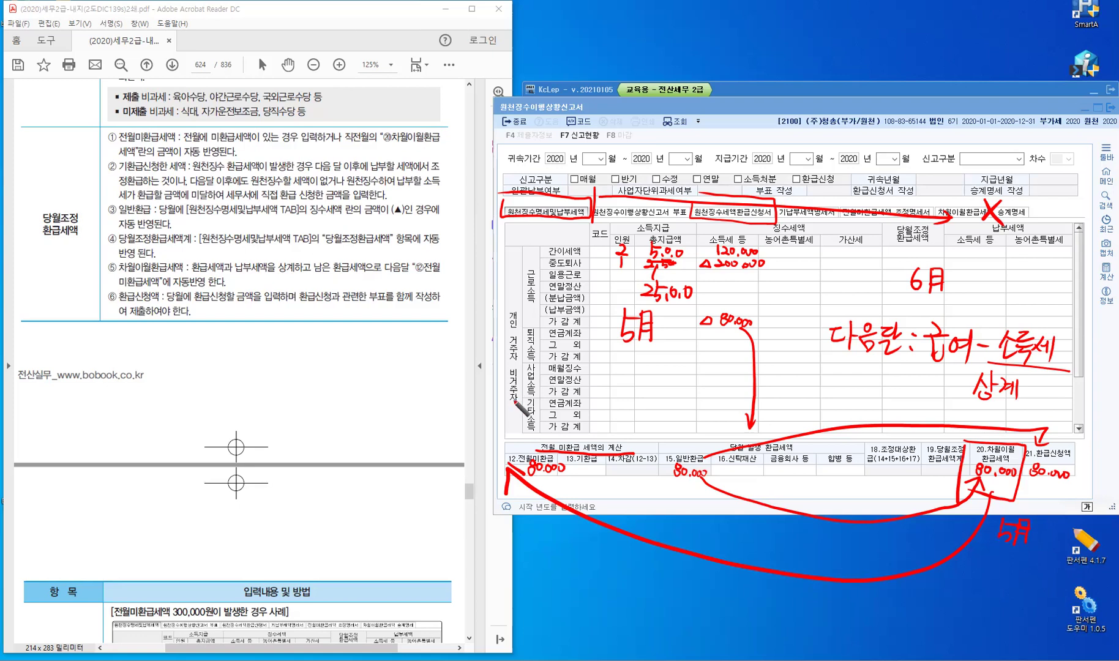
Handwrite 6月 and 직접입력 above the 12.전월미환급 field.
drag(521, 385, 513, 400)
drag(527, 387, 525, 412)
drag(528, 386, 540, 409)
drag(527, 396, 538, 395)
drag(527, 402, 538, 402)
click(511, 429)
mouse_move(510, 427)
mouse_down()
mouse_move(525, 445)
mouse_move(547, 445)
mouse_up()
mouse_move(552, 422)
mouse_down()
mouse_move(559, 448)
mouse_move(573, 442)
mouse_up()
drag(580, 421, 582, 450)
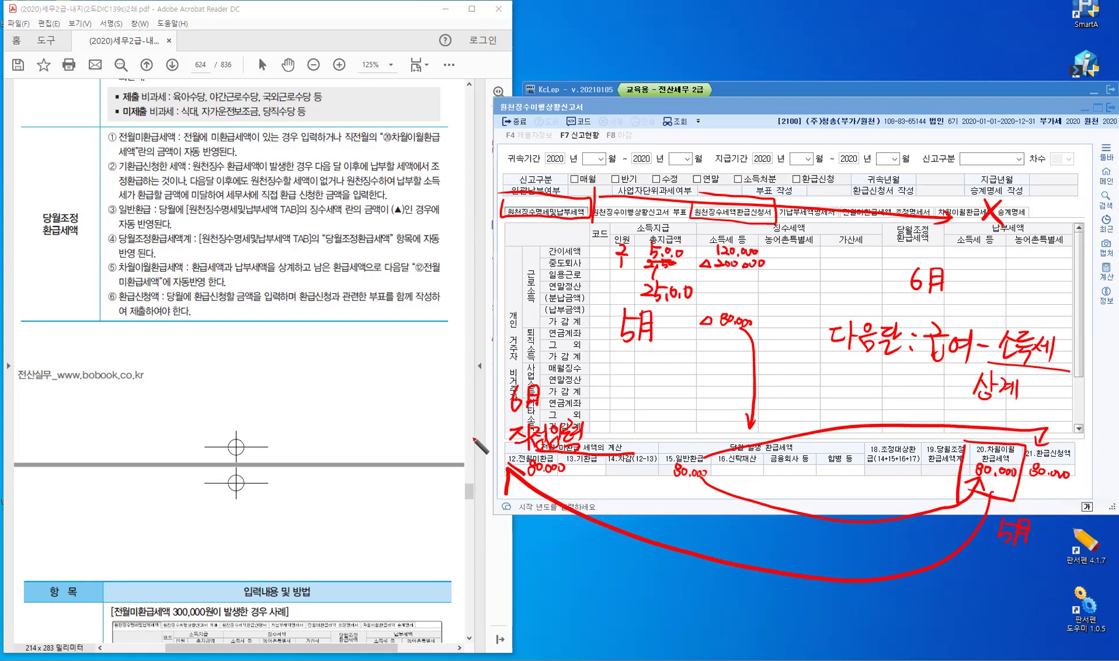
Erase all annotations and handwrite the row labels 근로 and 퇴직 in the form's 총지급액 column.
key(e)
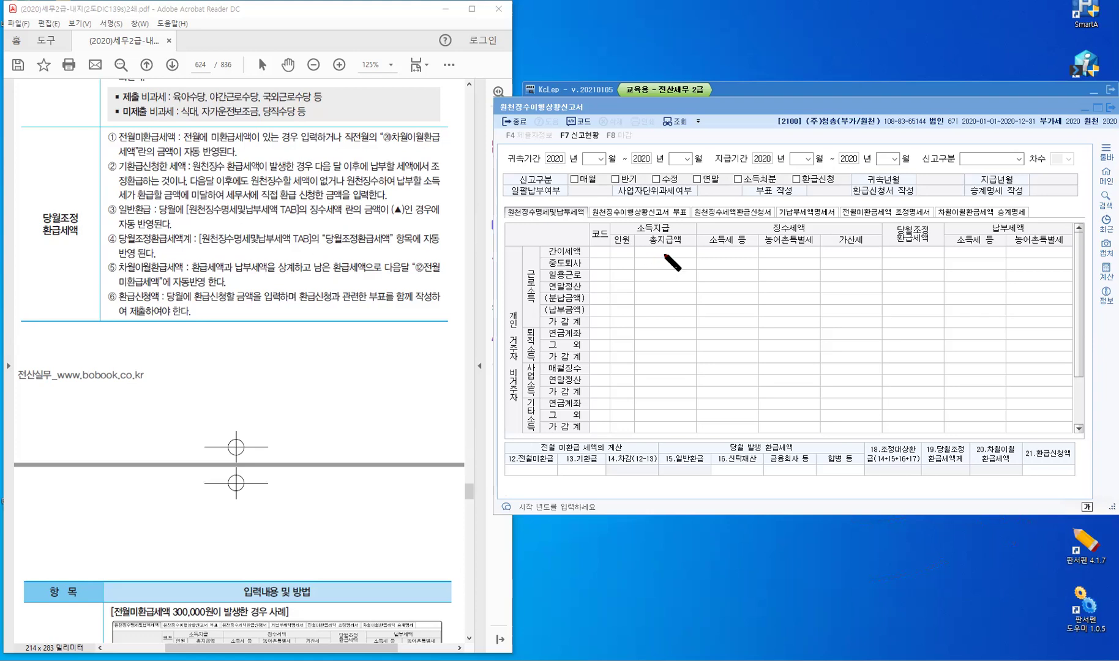
drag(656, 257, 670, 271)
drag(674, 255, 684, 264)
mouse_move(678, 263)
mouse_down()
mouse_move(687, 270)
mouse_move(666, 296)
mouse_up()
drag(657, 302, 672, 314)
mouse_move(673, 296)
mouse_down()
mouse_move(673, 319)
mouse_move(684, 306)
mouse_up()
drag(687, 295, 688, 312)
drag(676, 314, 689, 321)
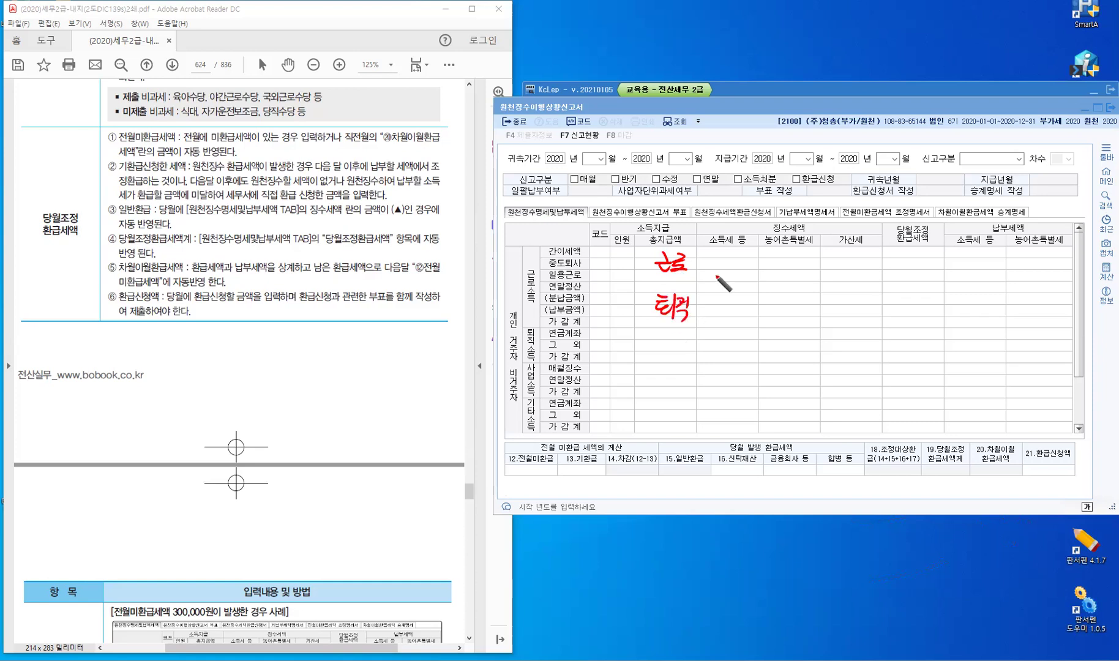
Handwrite the heading 귀속월 over the 징수세액 columns, with 5월 beneath it in the 근로 row.
mouse_move(741, 223)
mouse_down()
mouse_move(761, 221)
mouse_move(759, 238)
mouse_up()
drag(770, 215, 764, 226)
drag(770, 221, 776, 225)
drag(770, 226, 778, 229)
mouse_move(766, 234)
mouse_down()
mouse_move(775, 247)
mouse_move(784, 214)
mouse_up()
drag(777, 224, 790, 222)
drag(783, 224, 783, 229)
drag(791, 213, 791, 229)
mouse_move(780, 232)
mouse_down()
mouse_move(794, 240)
mouse_move(769, 264)
mouse_move(786, 256)
mouse_up()
drag(770, 260, 787, 268)
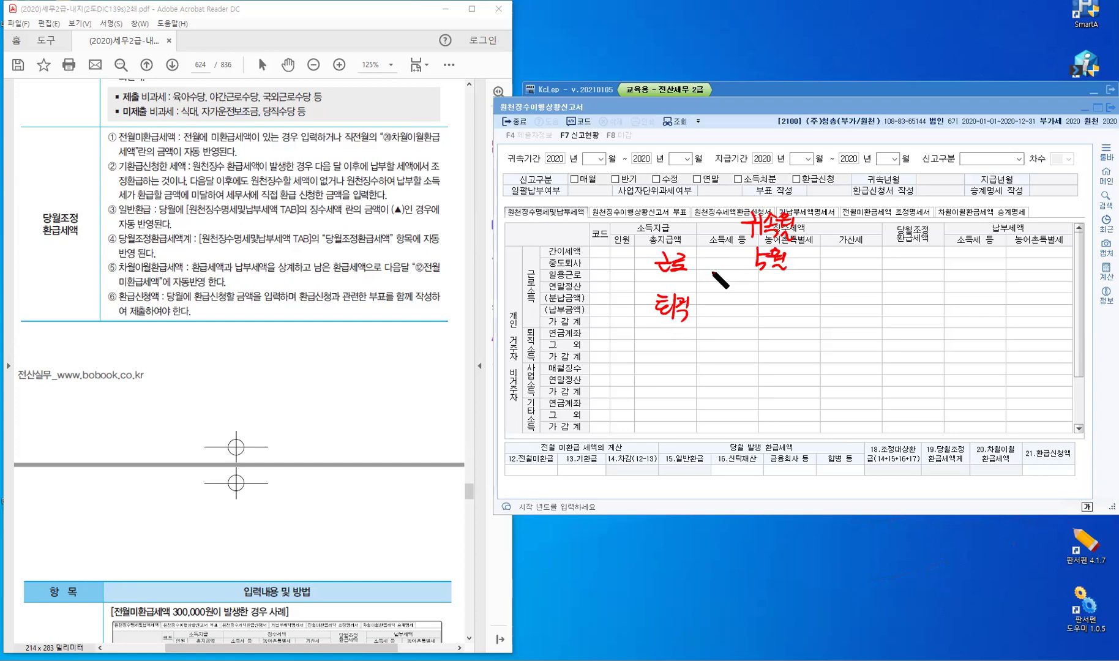
Handwrite the heading 지급월 with 5월 for both 근로 and 퇴직, and an equals sign between the two 근로 months.
drag(858, 215, 906, 234)
click(899, 210)
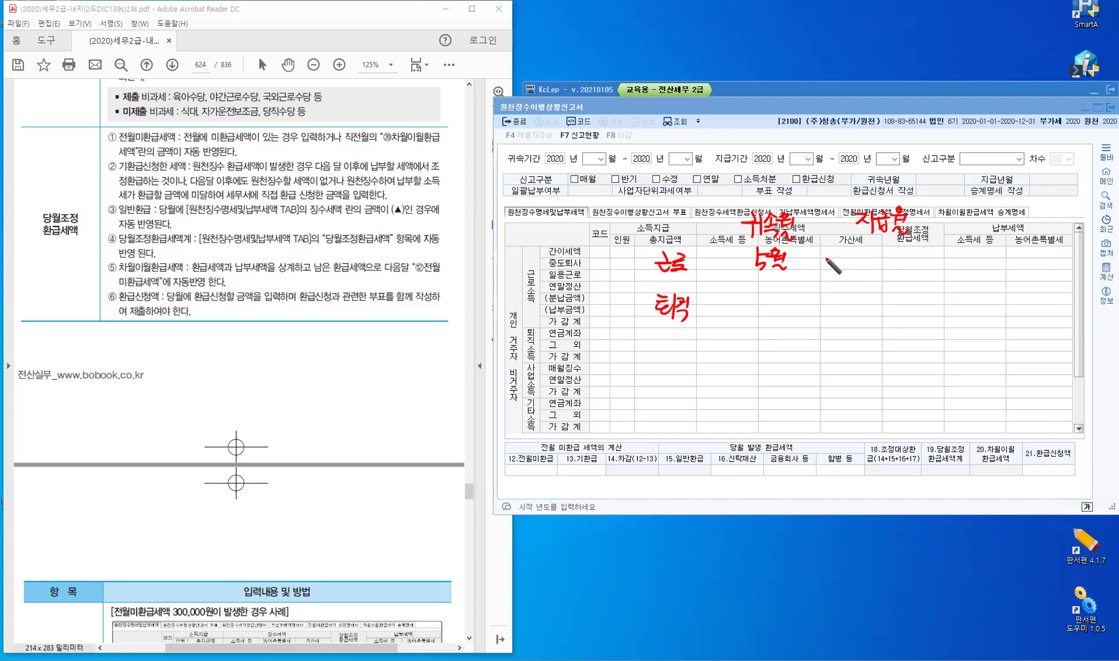
mouse_move(818, 256)
mouse_down()
mouse_move(874, 267)
mouse_move(886, 251)
mouse_up()
drag(893, 248, 906, 269)
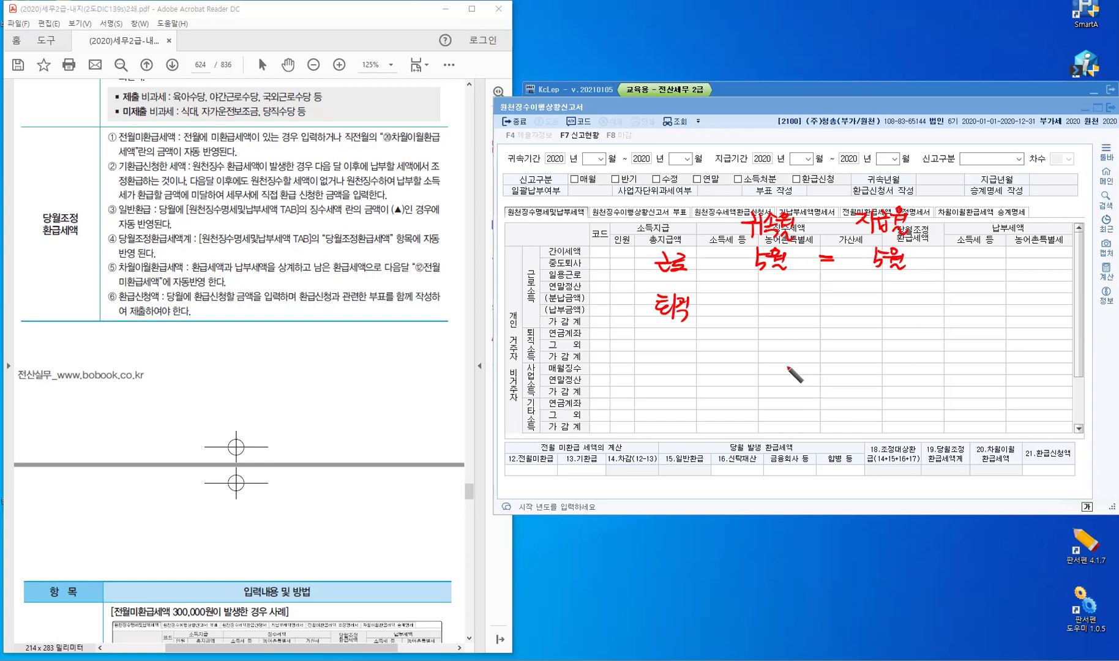
mouse_move(873, 298)
mouse_down()
mouse_move(880, 318)
mouse_move(895, 300)
mouse_up()
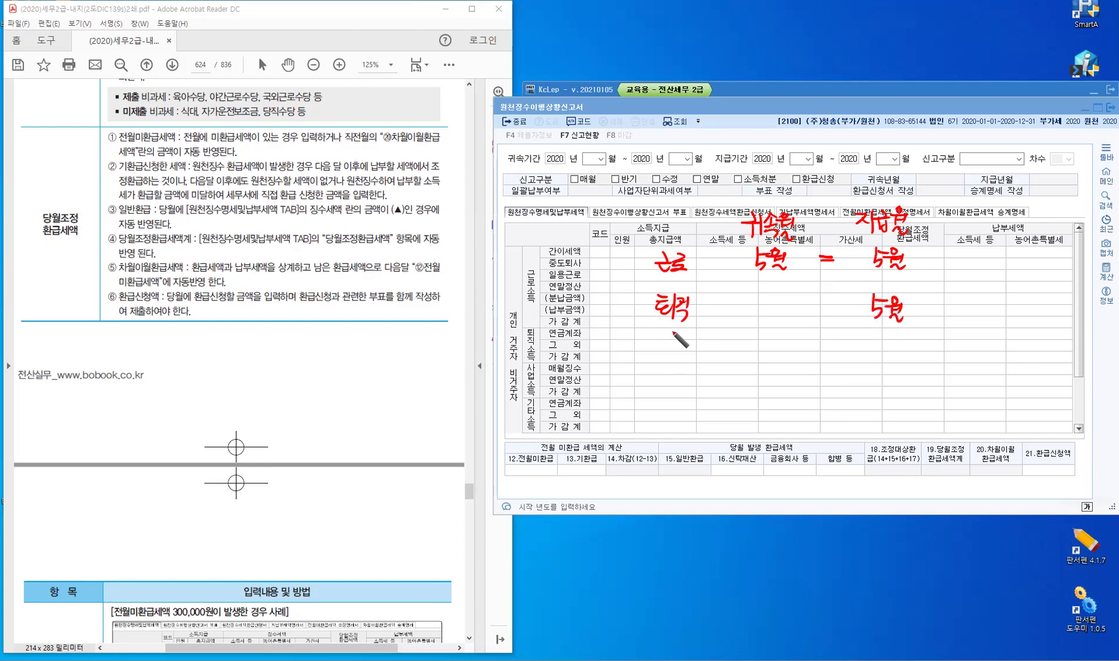
Underline 퇴직, handwrite "퇴사일자: 4/20" below with an arrow up to it, and write 4월 as its 귀속월.
mouse_move(650, 330)
mouse_down()
mouse_move(689, 329)
mouse_move(652, 396)
mouse_up()
drag(665, 366, 669, 392)
drag(675, 380, 685, 396)
drag(694, 375, 692, 377)
drag(700, 371, 700, 387)
drag(689, 387, 705, 392)
drag(711, 384, 716, 391)
drag(719, 372, 719, 396)
drag(719, 384, 762, 391)
click(730, 382)
click(731, 391)
mouse_move(759, 379)
mouse_down()
mouse_move(759, 399)
mouse_move(776, 383)
mouse_up()
drag(792, 380, 789, 383)
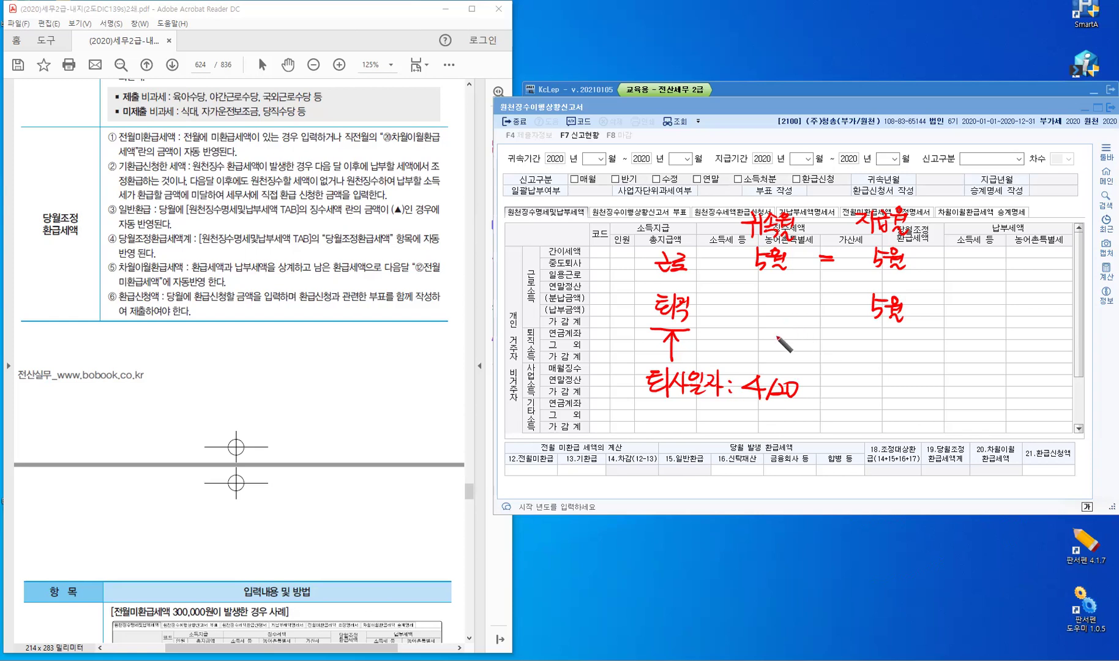
mouse_move(772, 298)
mouse_down()
mouse_move(779, 323)
mouse_move(798, 306)
mouse_up()
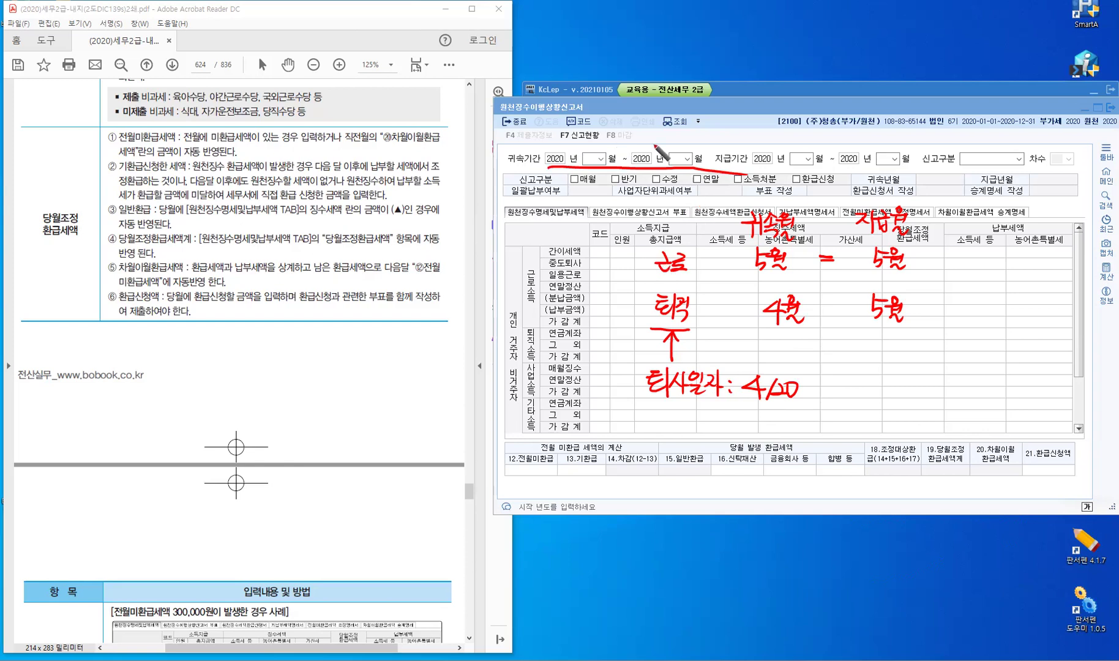
Handwrite 5 over each of the four month fields of 귀속기간 and 지급기간.
drag(595, 147, 591, 163)
drag(593, 145, 605, 143)
mouse_move(675, 146)
mouse_down()
mouse_move(672, 165)
mouse_move(686, 144)
mouse_up()
drag(801, 147, 798, 164)
drag(800, 145, 816, 142)
drag(894, 149, 893, 166)
drag(894, 149, 908, 147)
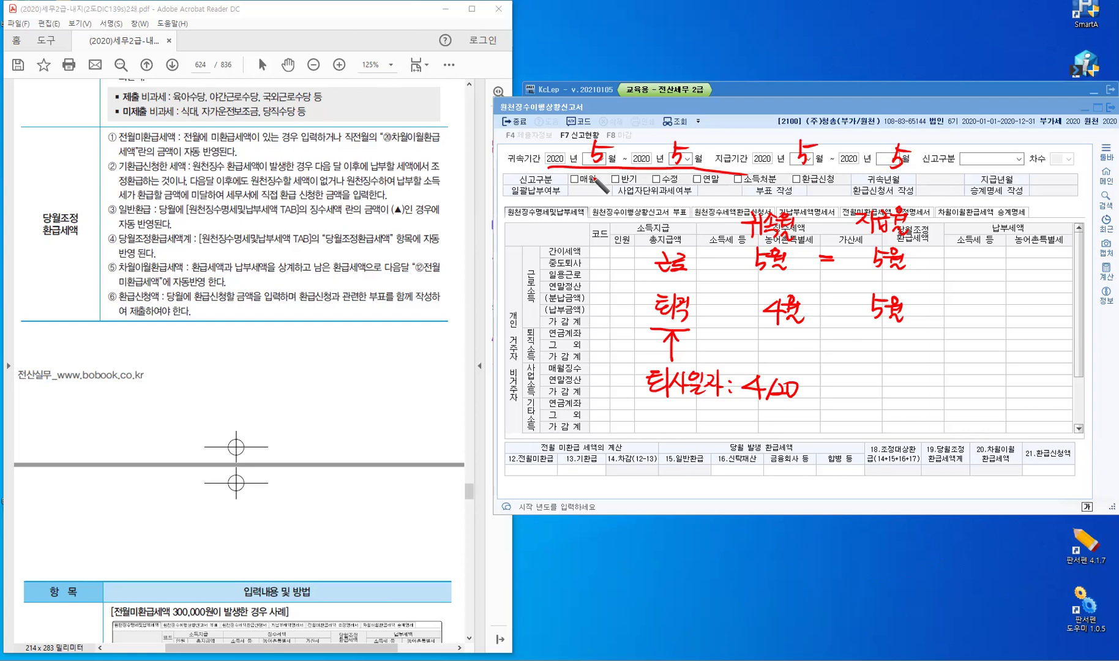
Handwrite 4 and 4 below the 귀속기간 months, 5 and 5 below the 지급기간 months, and circle the 지급월 column.
drag(596, 170, 607, 183)
drag(597, 174, 598, 196)
drag(678, 170, 691, 183)
drag(681, 174, 680, 195)
drag(808, 175, 816, 191)
drag(807, 174, 821, 175)
mouse_move(892, 173)
mouse_down()
mouse_move(894, 196)
mouse_move(904, 172)
mouse_up()
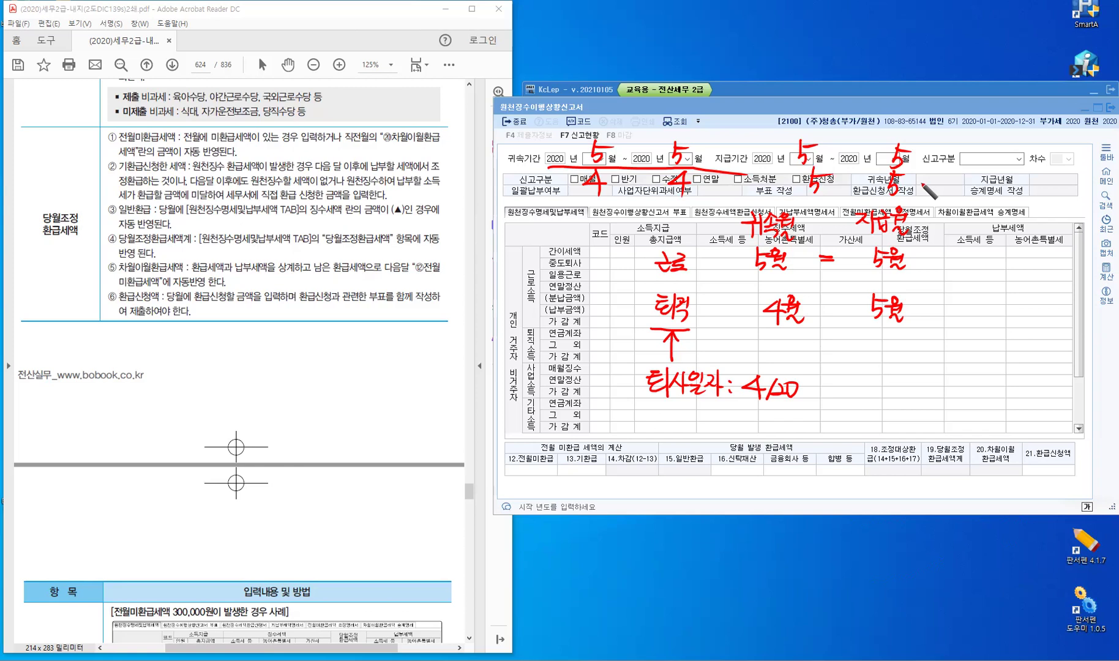
mouse_move(907, 199)
mouse_down()
mouse_move(911, 361)
mouse_move(894, 195)
mouse_up()
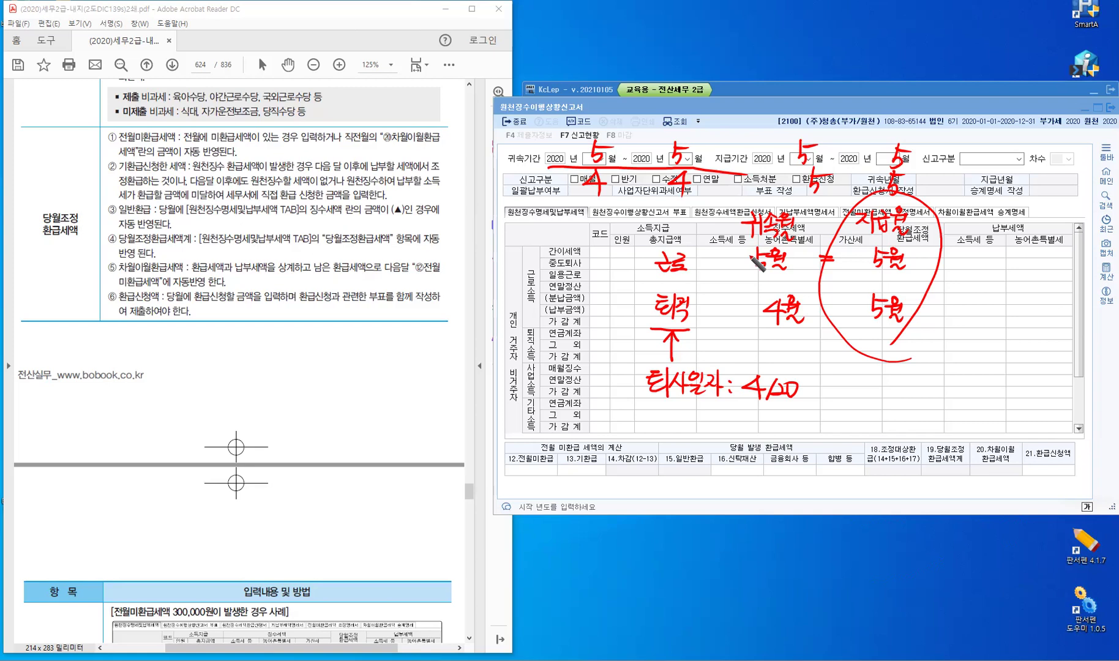
Clear the annotations, switch to the textbook PDF and highlight 매월 and 9월 in the 실무예제 on page 625.
key(Escape)
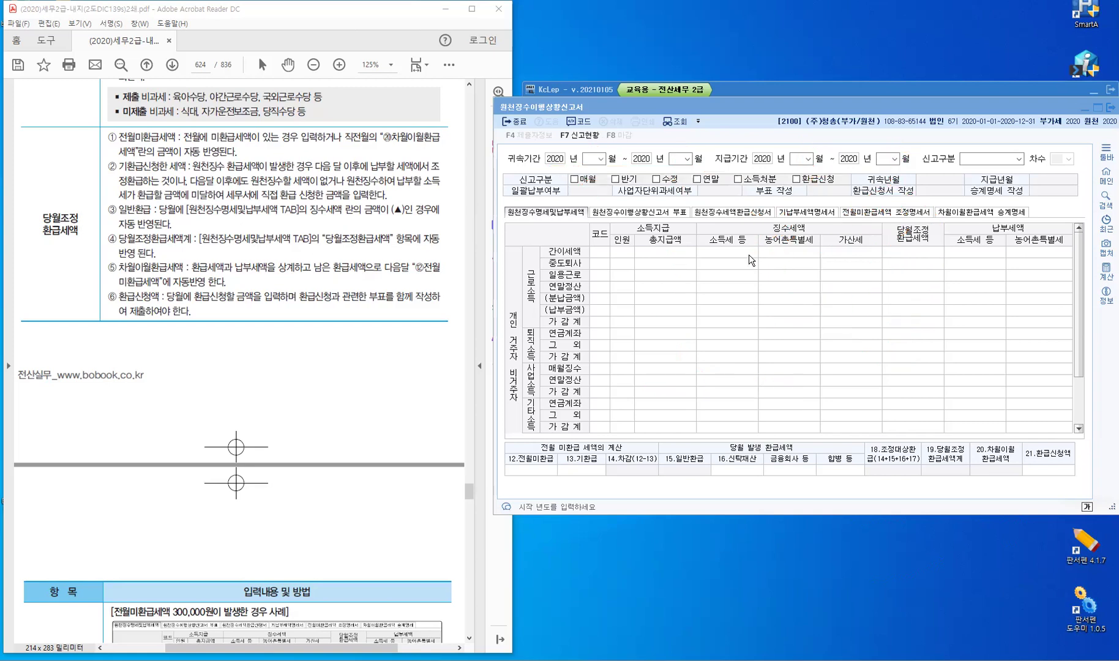
click(238, 330)
scroll(238, 330, down, 5)
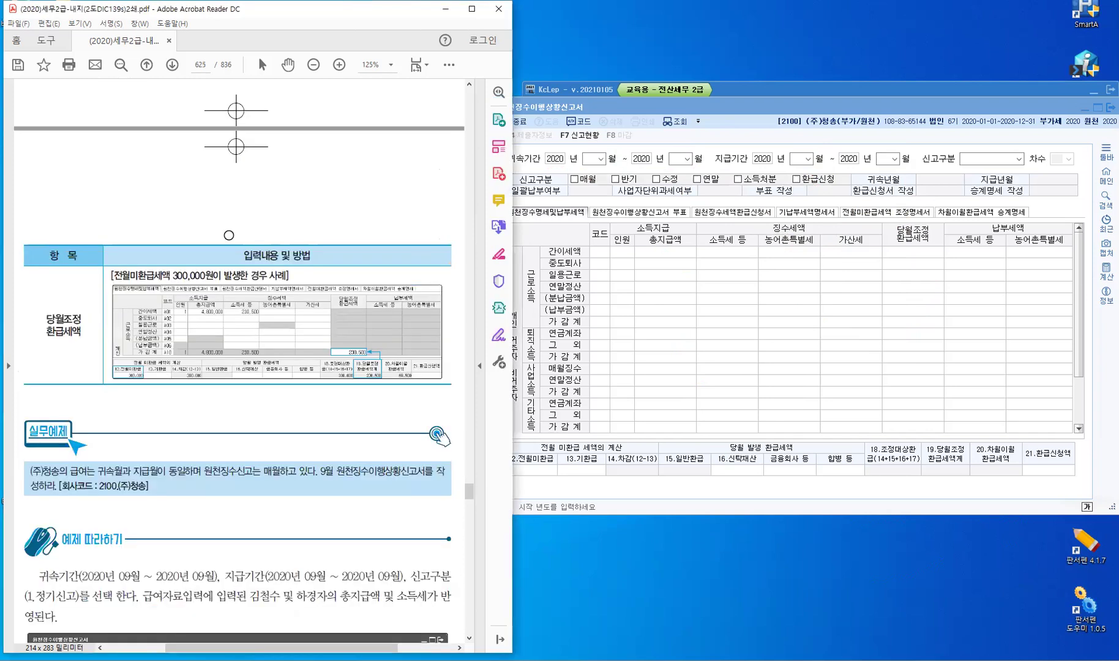
scroll(412, 230, down, 1)
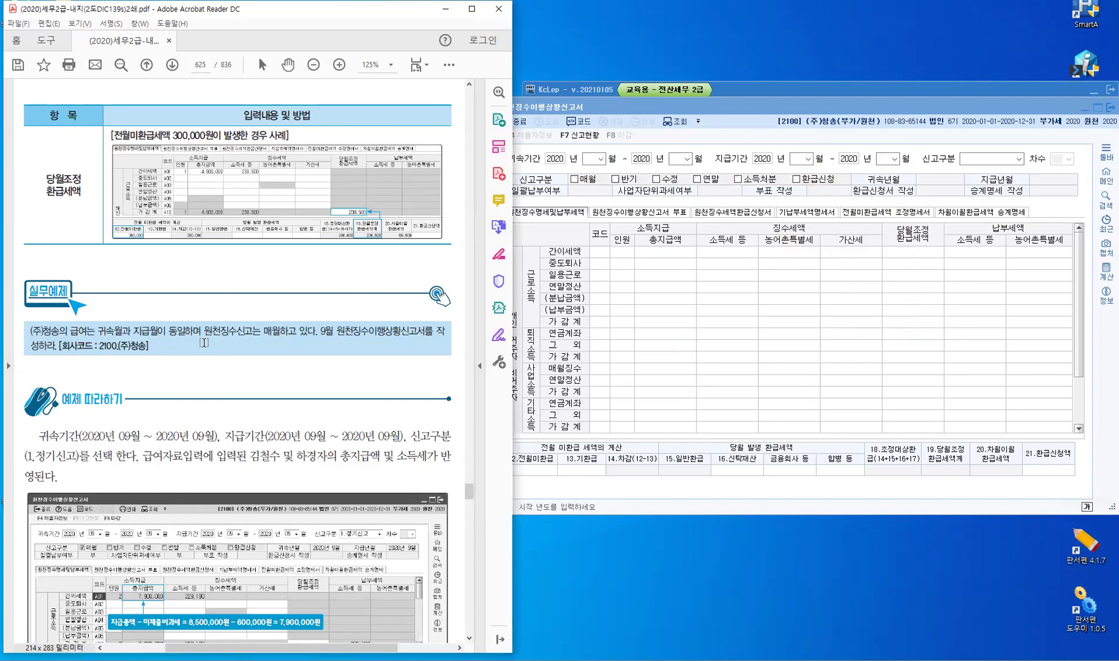
scroll(204, 342, down, 4)
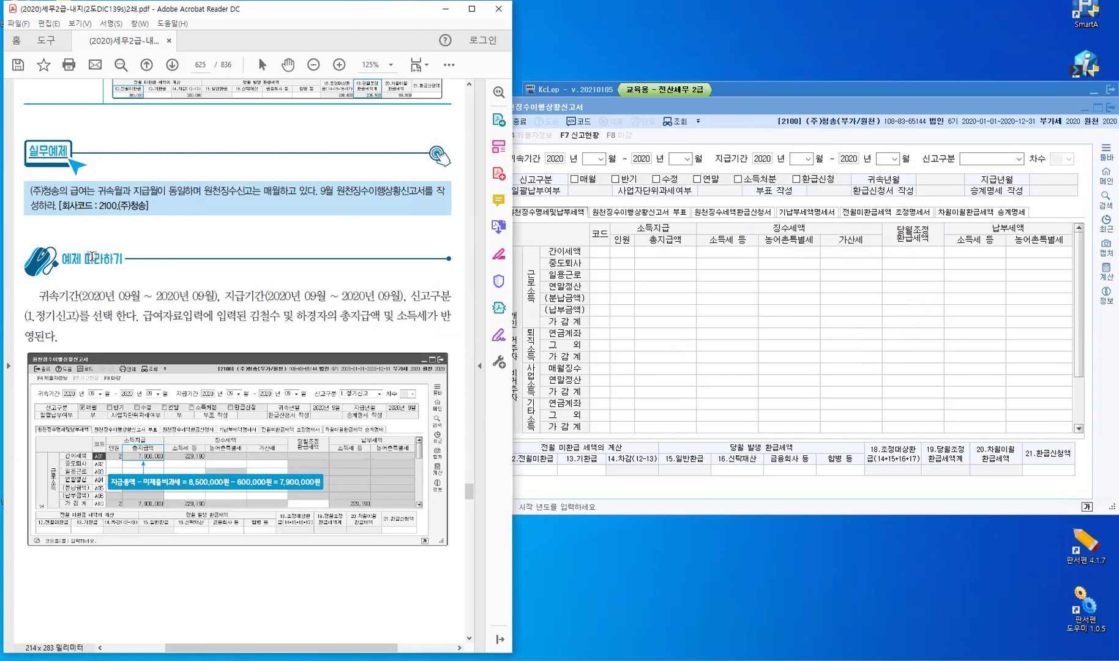
drag(262, 193, 273, 192)
drag(319, 191, 333, 191)
Switch to KcLep's 원천징수이행상황신고서 and set 귀속기간 to 2020년 09월 ~ 2020년 09월.
click(608, 231)
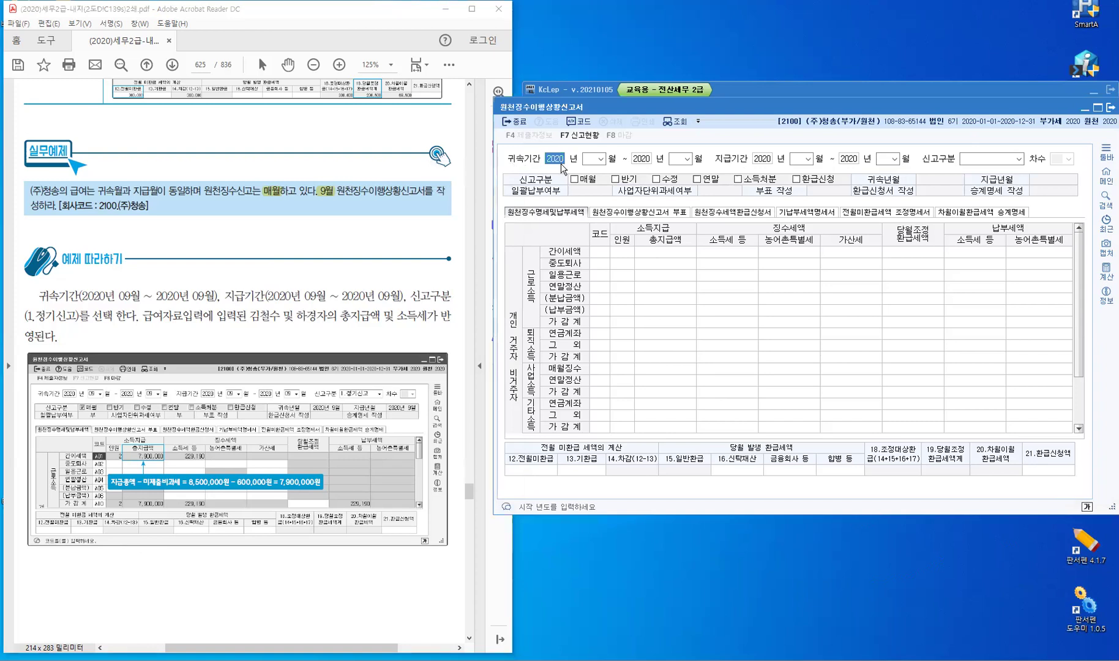
key(Return)
text(9)
key(Return)
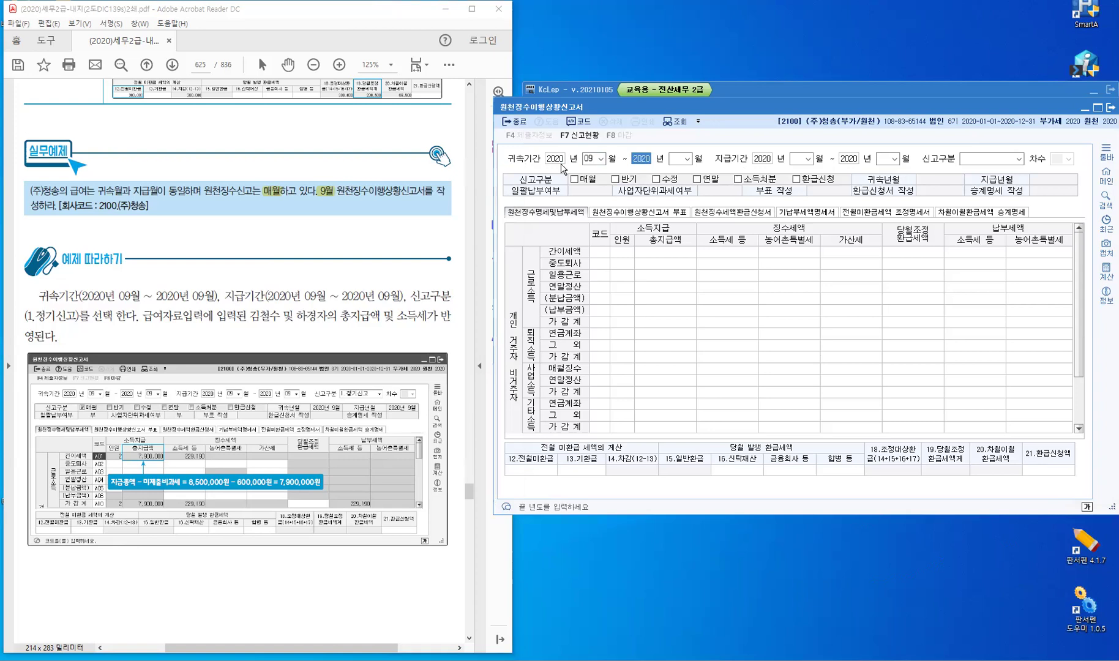
key(Return)
text(9)
key(Return)
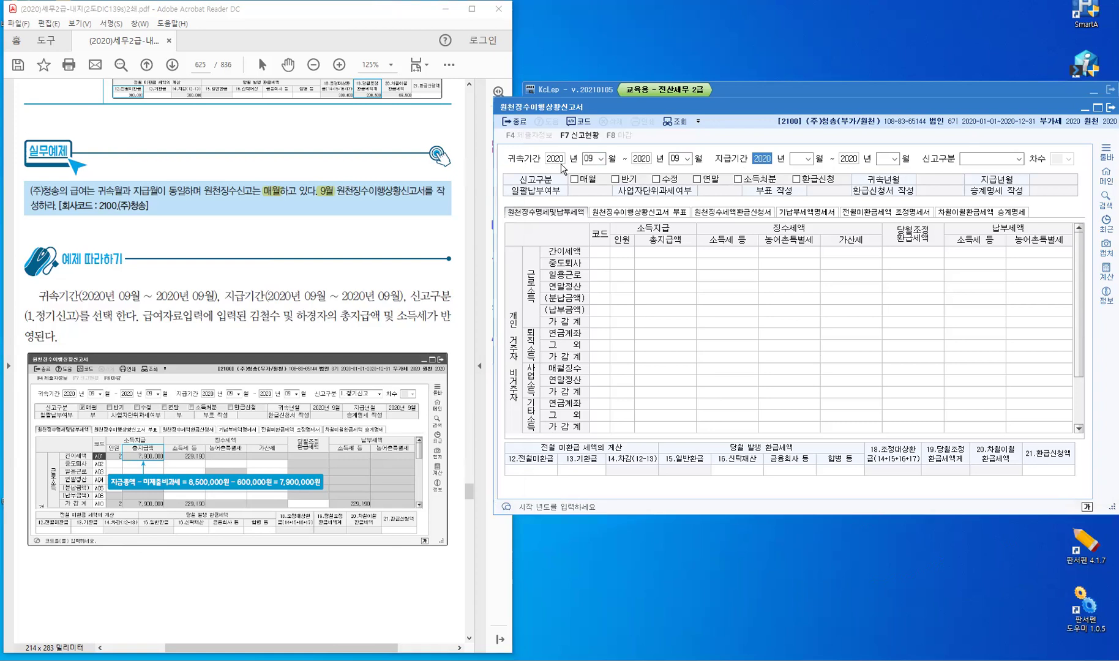
Set 지급기간 to 2020년 09월 ~ 2020년 09월.
key(Return)
text(9)
key(Return)
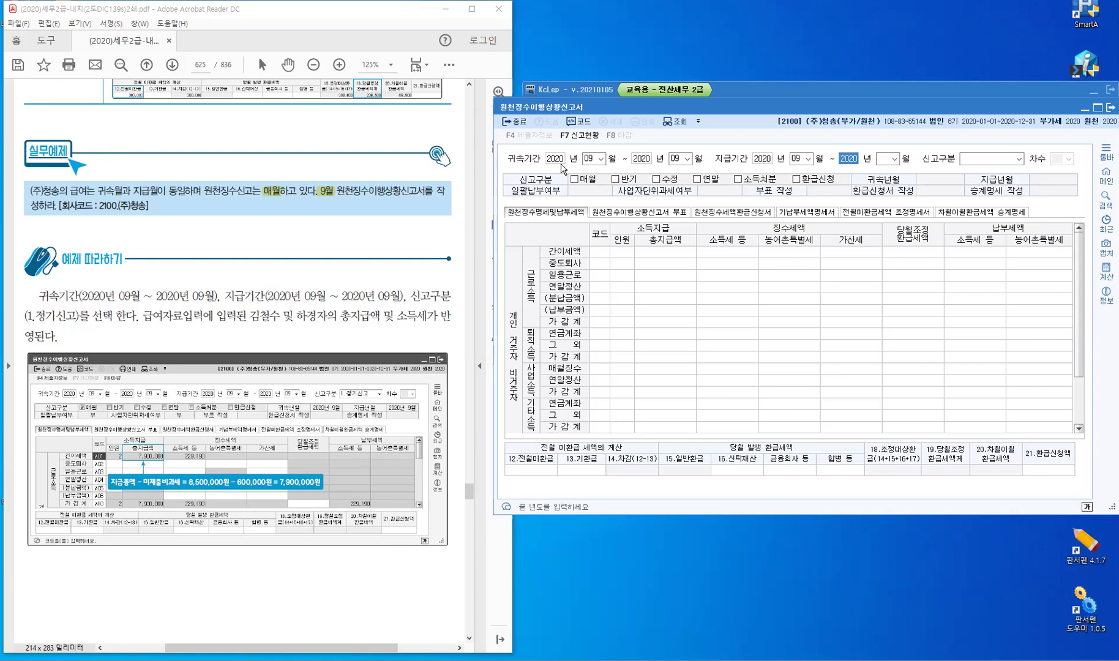
key(Return)
text(9)
key(Return)
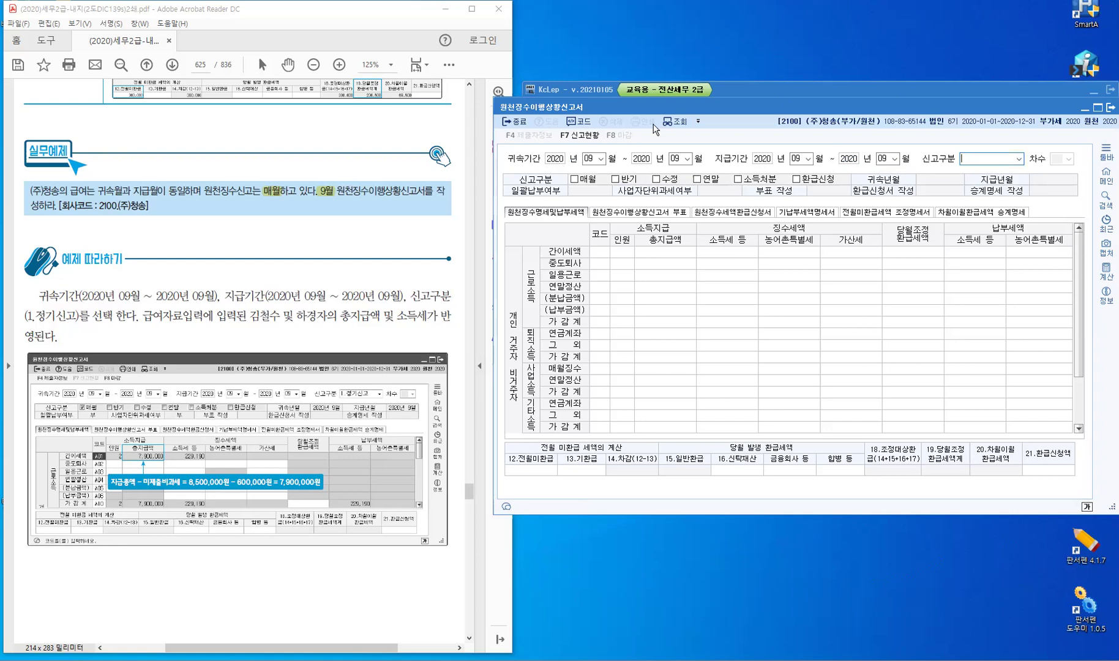
Choose 1.정기신고 as the 신고구분 and load the September report.
click(1019, 160)
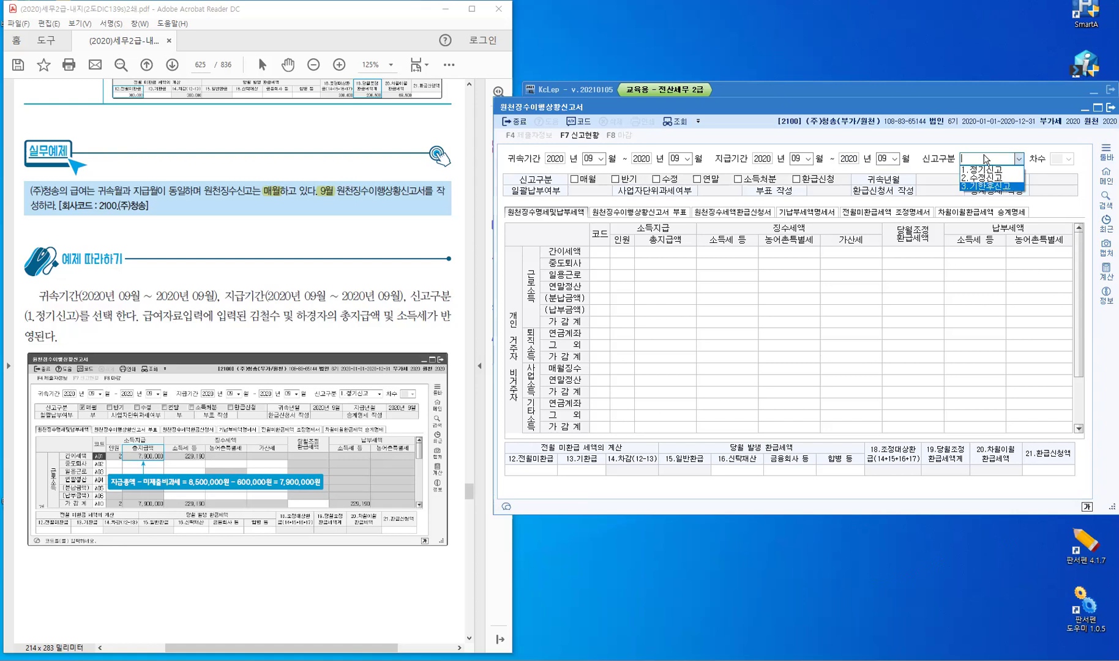
click(981, 156)
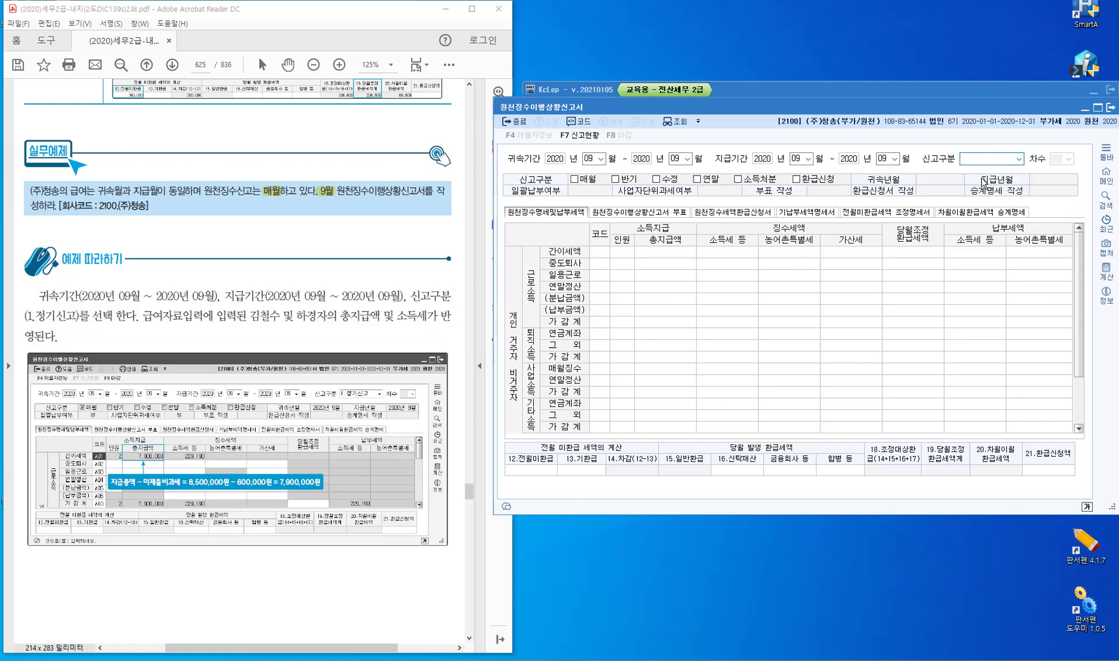
key(1)
key(Return)
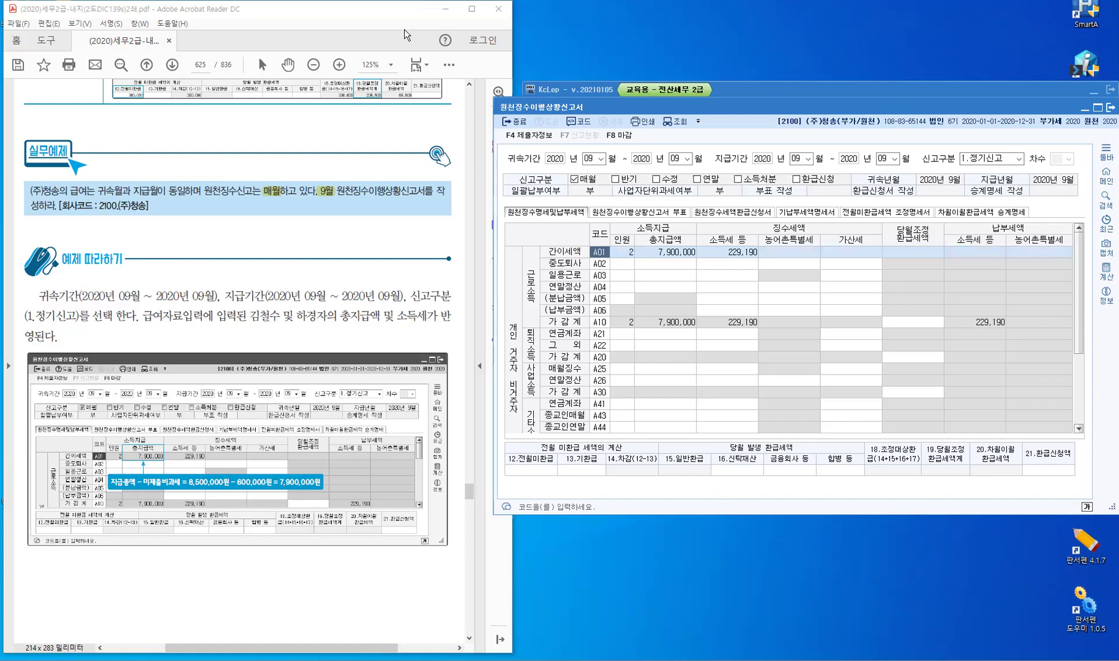
Move the report window over the PDF, open 급여자료입력 beside it, and confirm the conversion notice and the 수당공제등록 settings.
drag(897, 108, 402, 32)
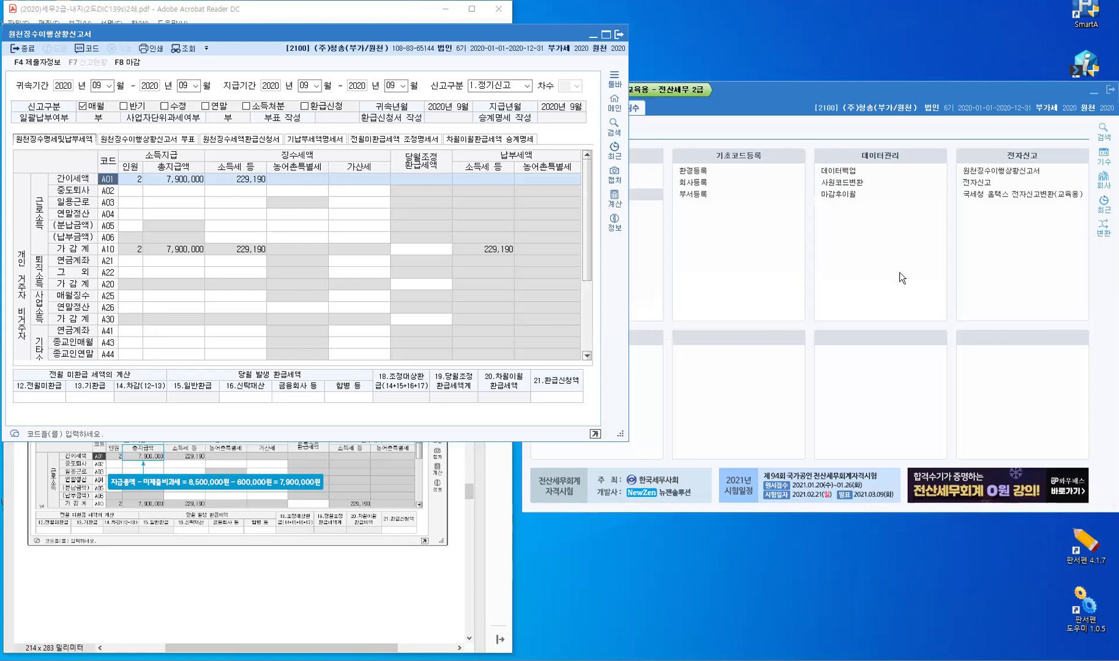
click(836, 282)
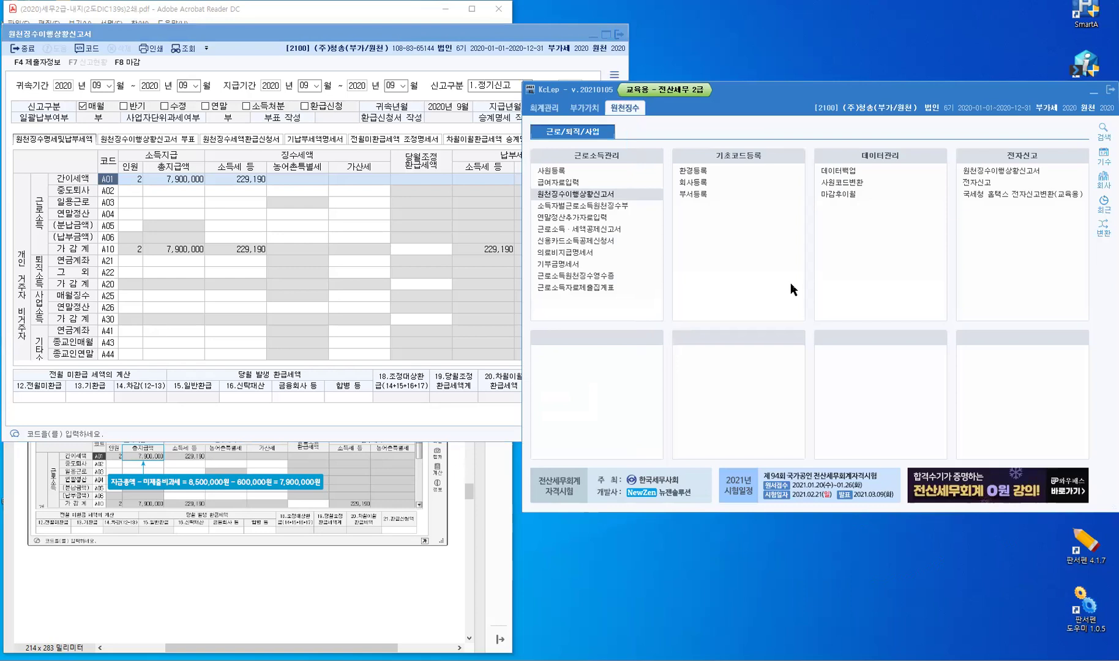
click(556, 182)
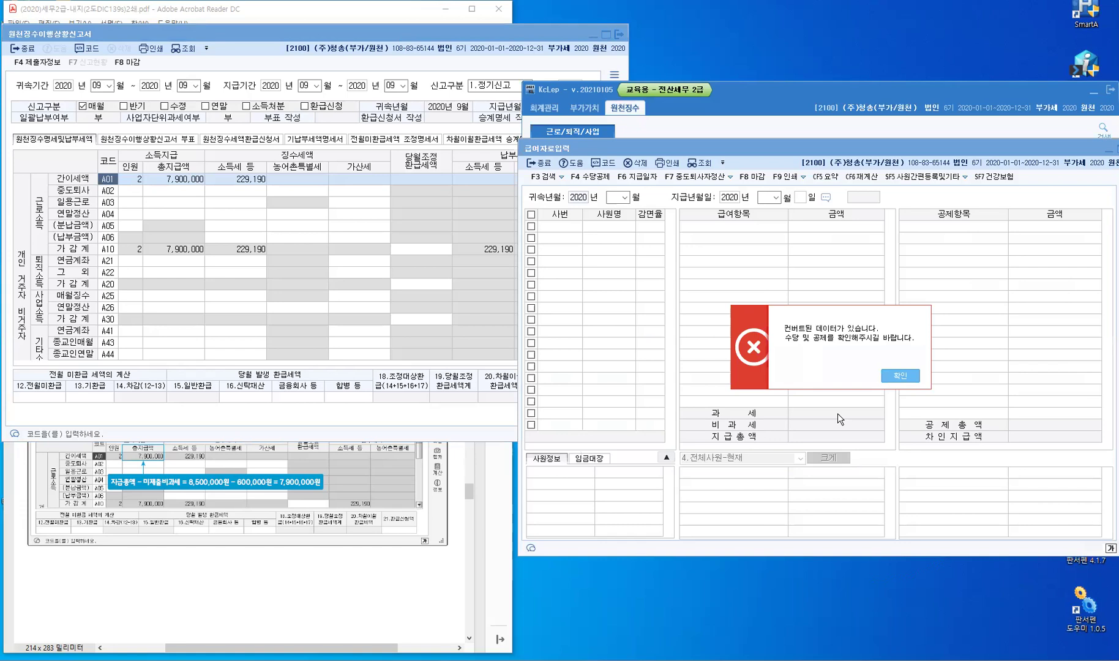
key(Return)
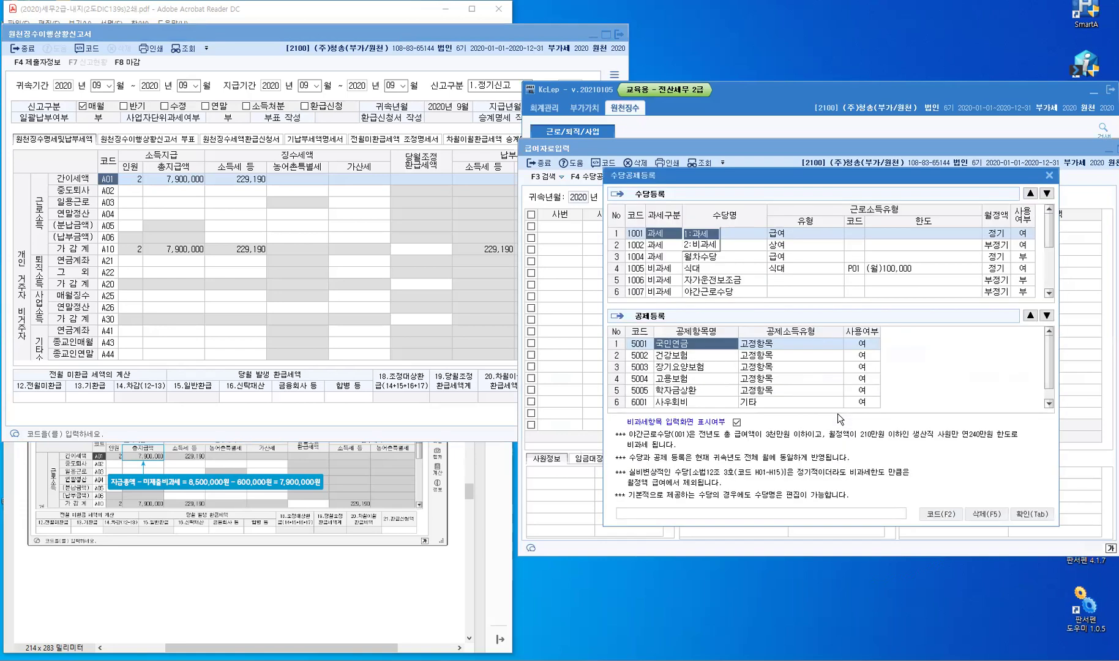
click(1023, 514)
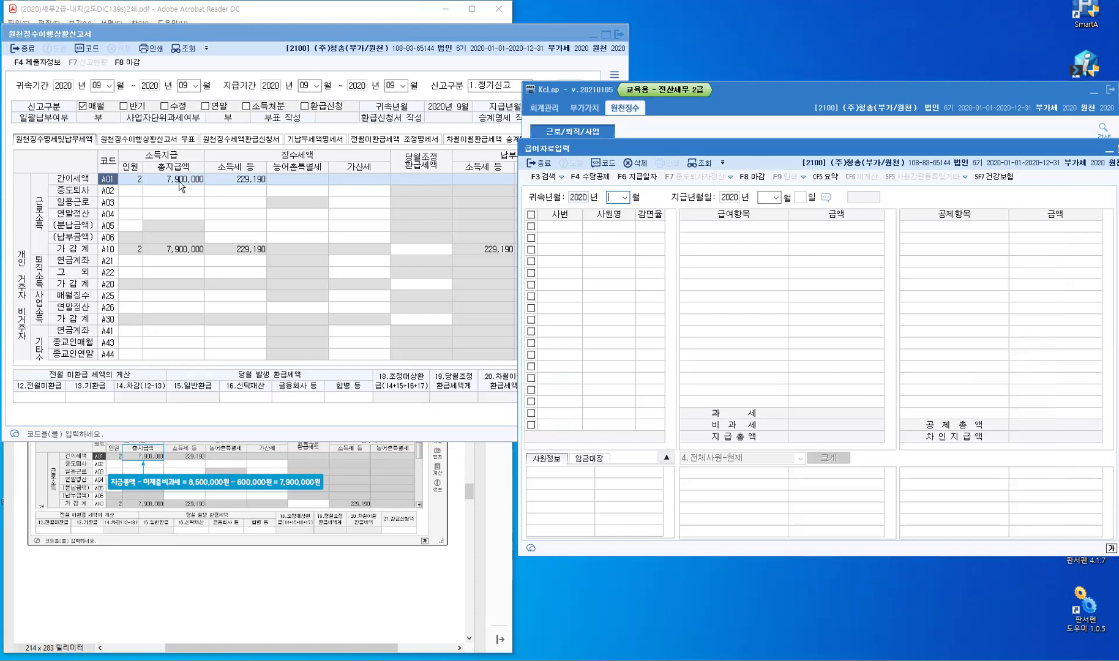
Load the 급여자료입력 data for 귀속년월 2020년 09월 and examine 지급총액 in the 전체사원-현재 totals.
click(625, 199)
click(613, 273)
key(Return)
key(Return)
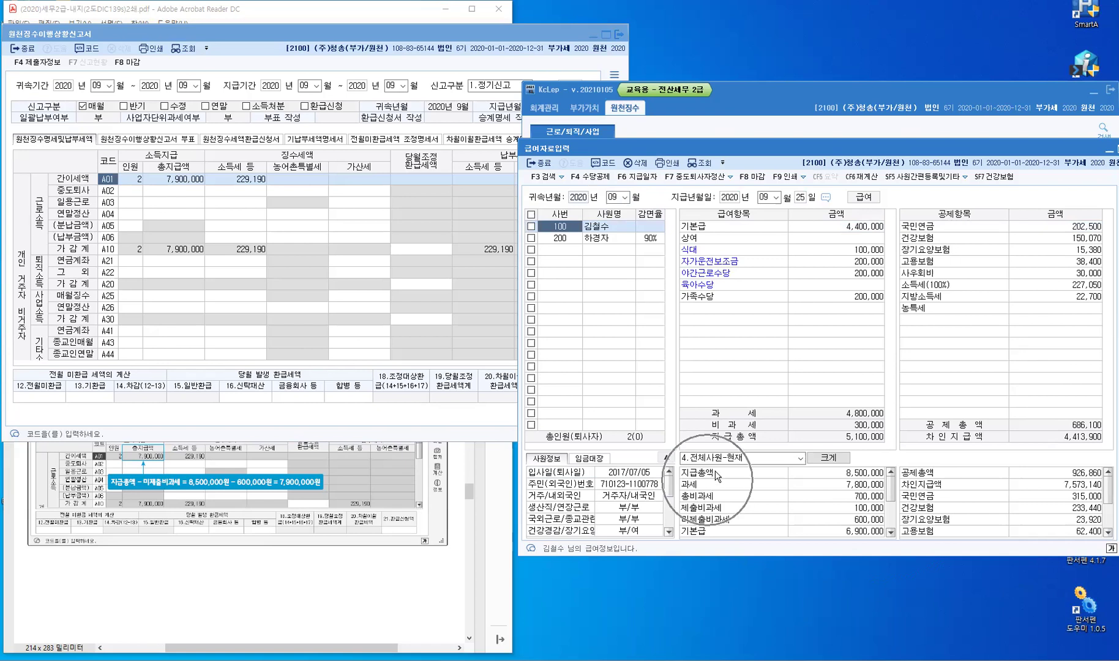
click(713, 473)
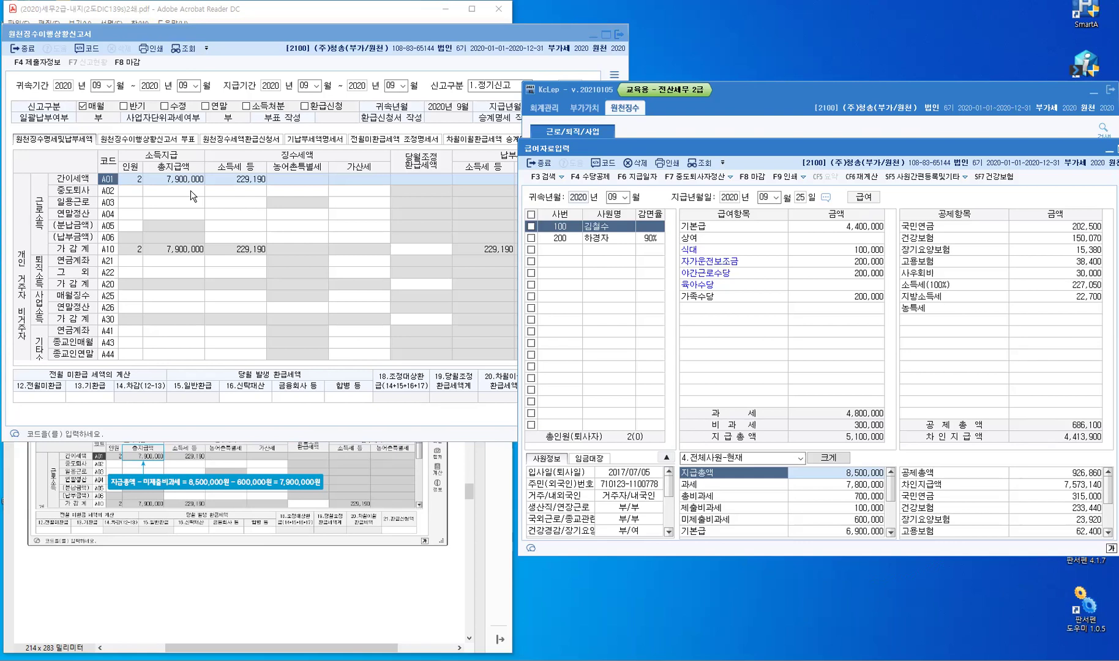
Examine the 과세 and 제출비과세 rows in the 전체사원-현재 totals.
click(741, 487)
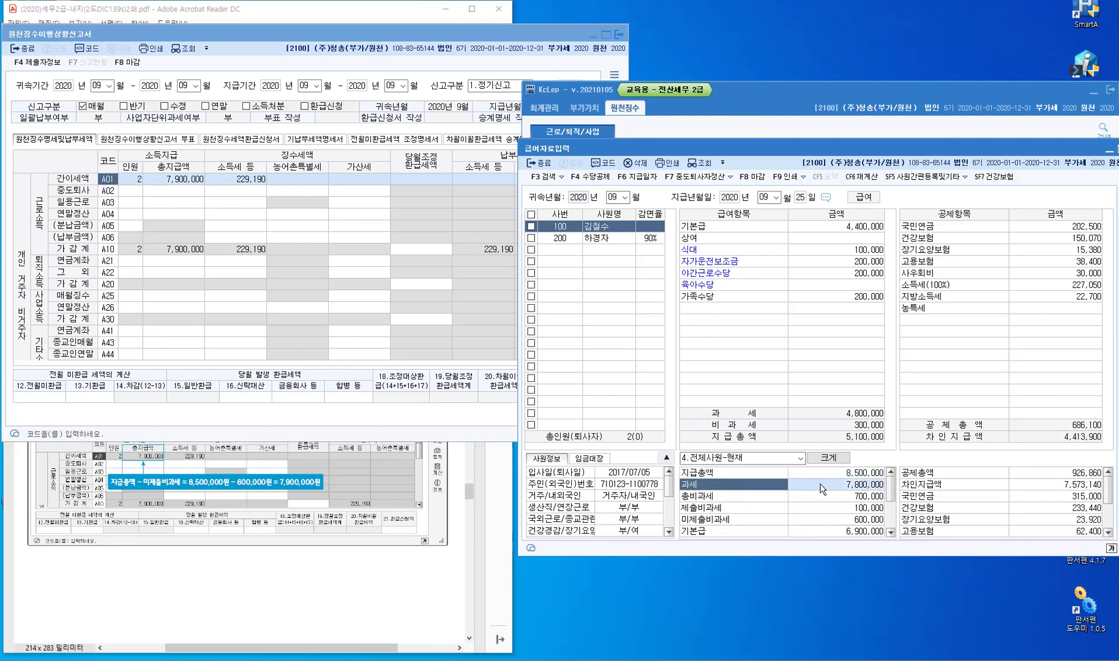
key(ctrl)
click(759, 514)
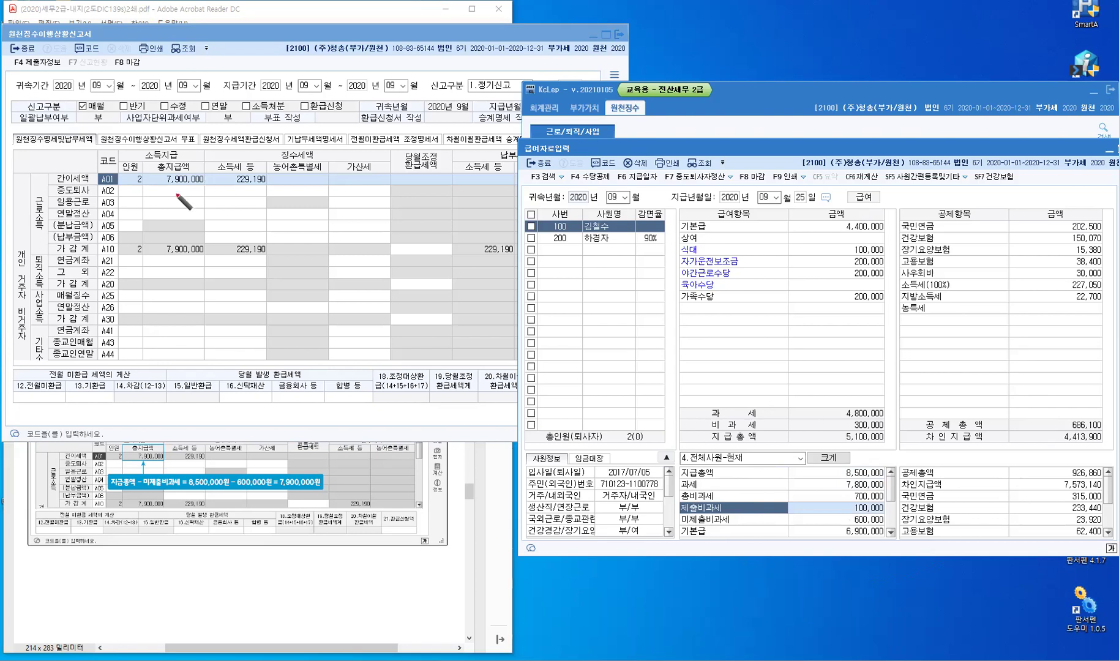
Handwrite the sum 7,800,000 + 100,000 in red below the A01 총지급액 of the report.
drag(173, 193, 172, 205)
mouse_move(176, 193)
mouse_down()
mouse_move(178, 209)
mouse_move(195, 197)
mouse_up()
drag(200, 196, 209, 197)
drag(215, 204, 214, 205)
drag(220, 197, 230, 199)
drag(236, 198, 263, 199)
drag(254, 192, 255, 207)
drag(276, 196, 278, 209)
drag(285, 195, 286, 196)
drag(295, 195, 297, 196)
drag(303, 203, 310, 200)
drag(316, 199, 319, 200)
drag(325, 199, 327, 200)
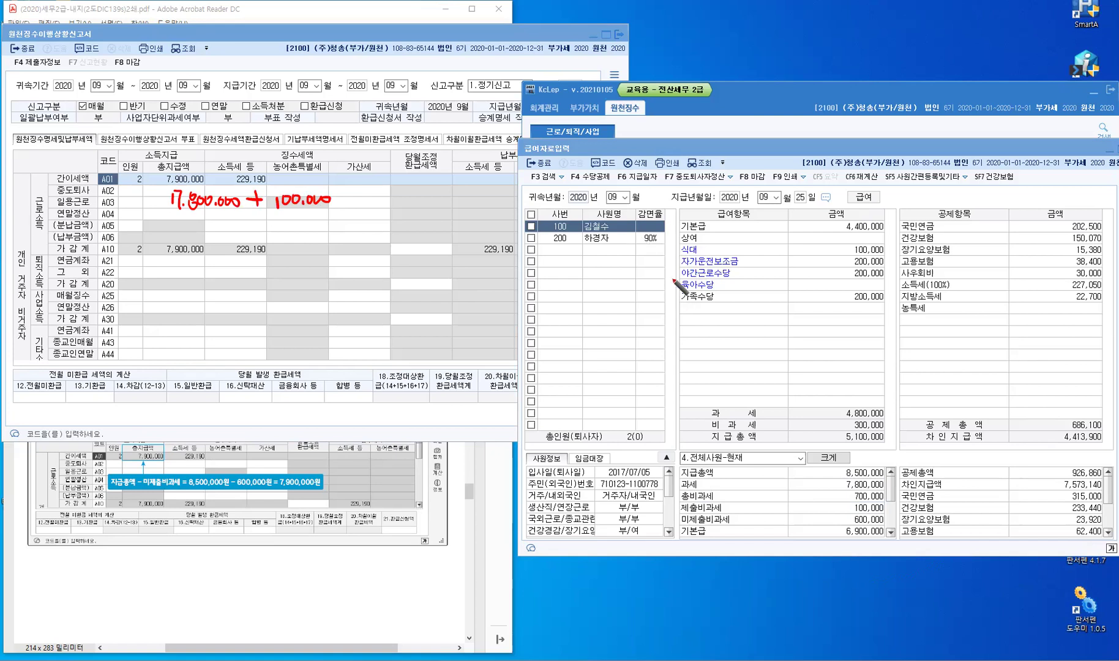
Draw a red box around the 육아수당 row and mark it with an arrow and the amount 100,000.
mouse_move(676, 276)
mouse_down()
mouse_move(676, 292)
mouse_move(719, 277)
mouse_up()
mouse_move(834, 285)
mouse_down()
mouse_move(871, 280)
mouse_move(879, 294)
mouse_up()
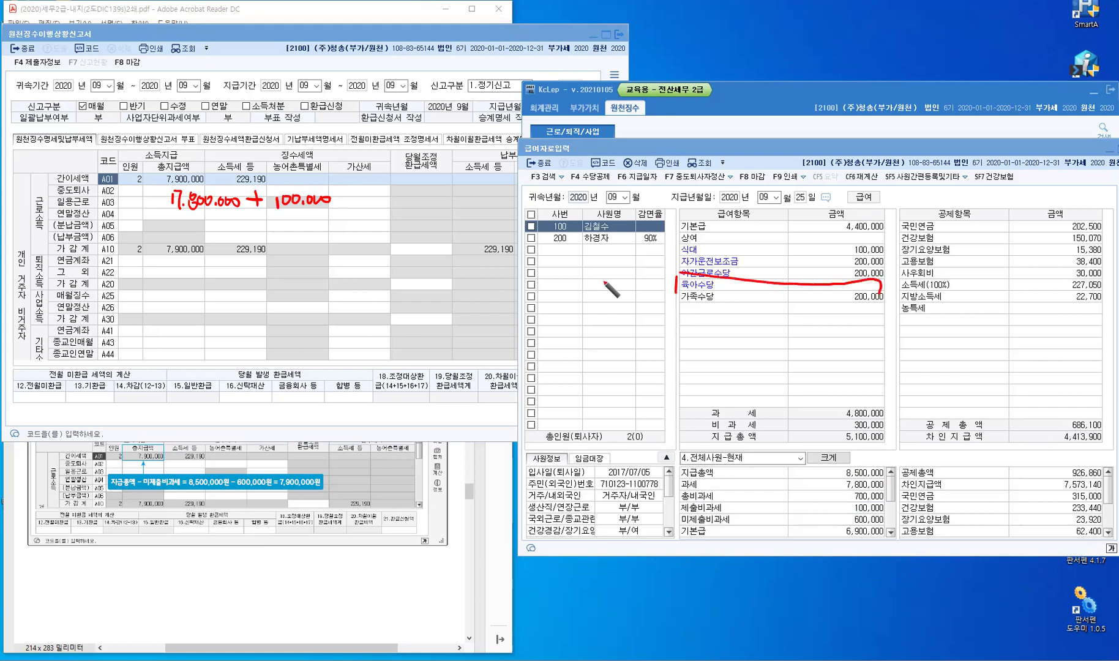
mouse_move(680, 293)
mouse_down()
mouse_move(826, 302)
mouse_move(879, 298)
mouse_move(883, 281)
mouse_up()
mouse_move(795, 326)
mouse_down()
mouse_move(798, 296)
mouse_move(809, 306)
mouse_move(806, 350)
mouse_move(839, 347)
mouse_up()
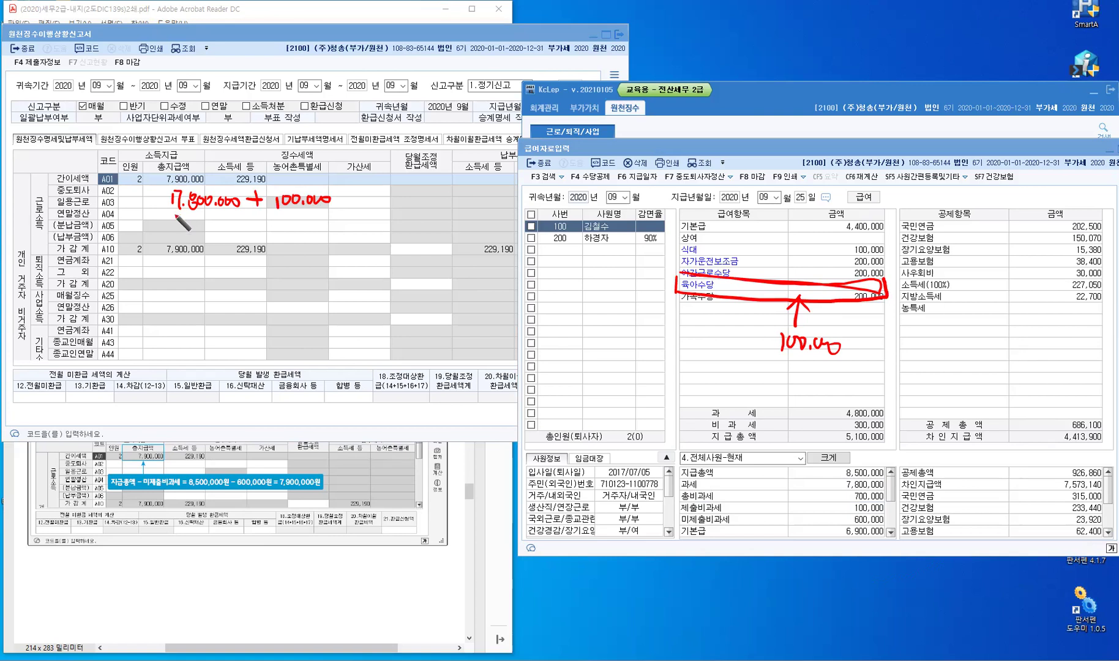
Handwrite 8,500,000 - 600,000 below the first calculation, and tick and underline 미제출비과세 in the payroll totals.
mouse_move(181, 216)
mouse_down()
mouse_move(187, 229)
mouse_move(262, 224)
mouse_up()
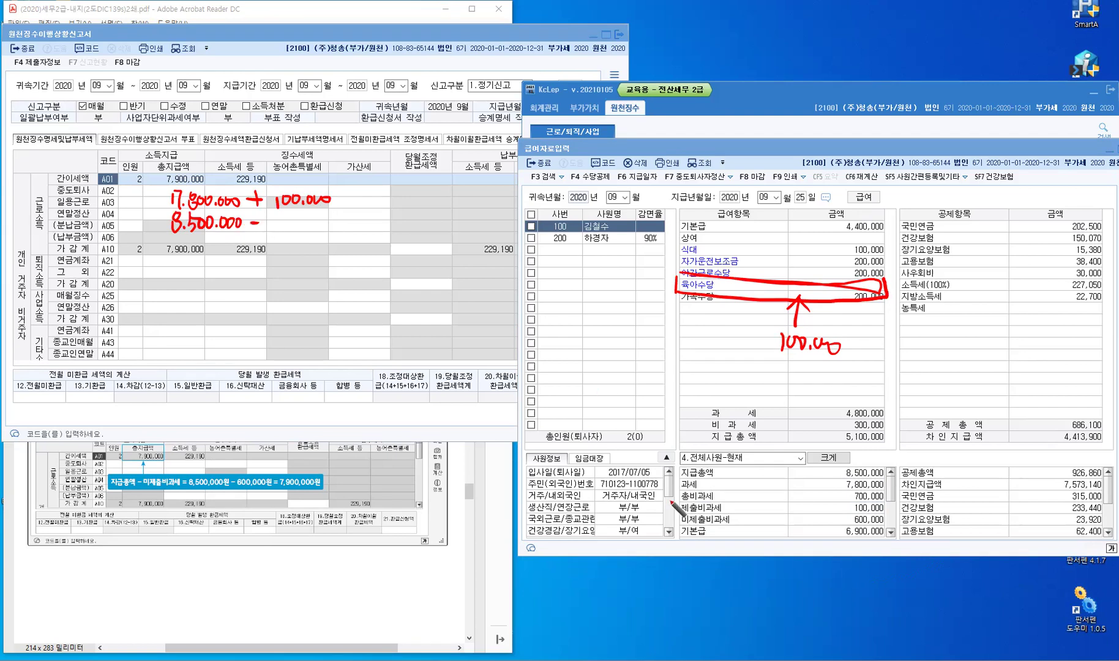
drag(672, 517, 681, 513)
drag(852, 526, 899, 525)
mouse_move(283, 217)
mouse_down()
mouse_move(280, 228)
mouse_move(306, 216)
mouse_up()
click(314, 227)
drag(320, 214, 319, 216)
Bracket both calculations with the handwritten result 7,900,000, and clear all annotations.
mouse_move(331, 214)
mouse_down()
mouse_move(399, 220)
mouse_move(426, 204)
mouse_up()
click(409, 218)
drag(435, 203, 434, 204)
click(439, 212)
drag(447, 200, 459, 200)
drag(473, 200, 472, 201)
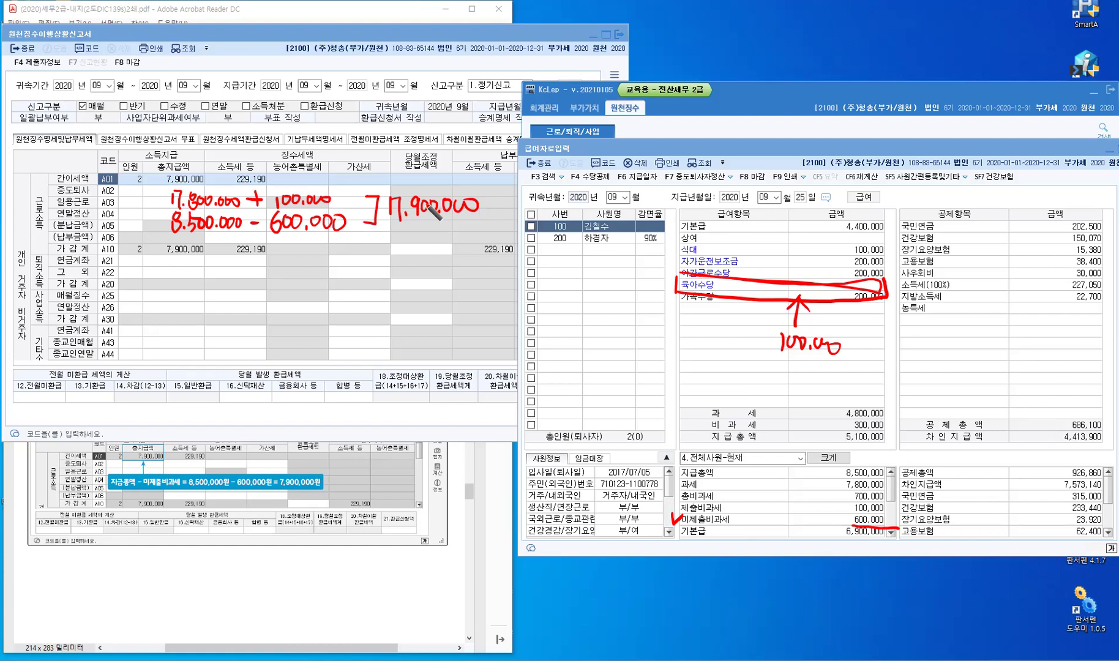
key(Escape)
key(Escape)
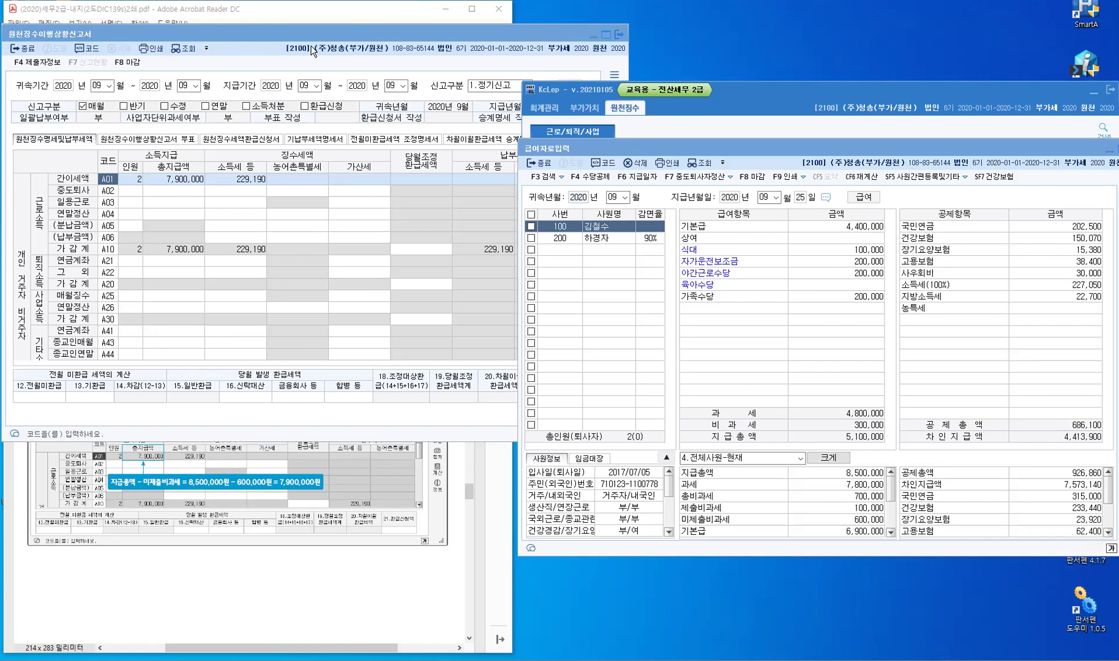
Move the September report window clear of the PDF text, save the report data and close the report.
drag(314, 35, 386, 49)
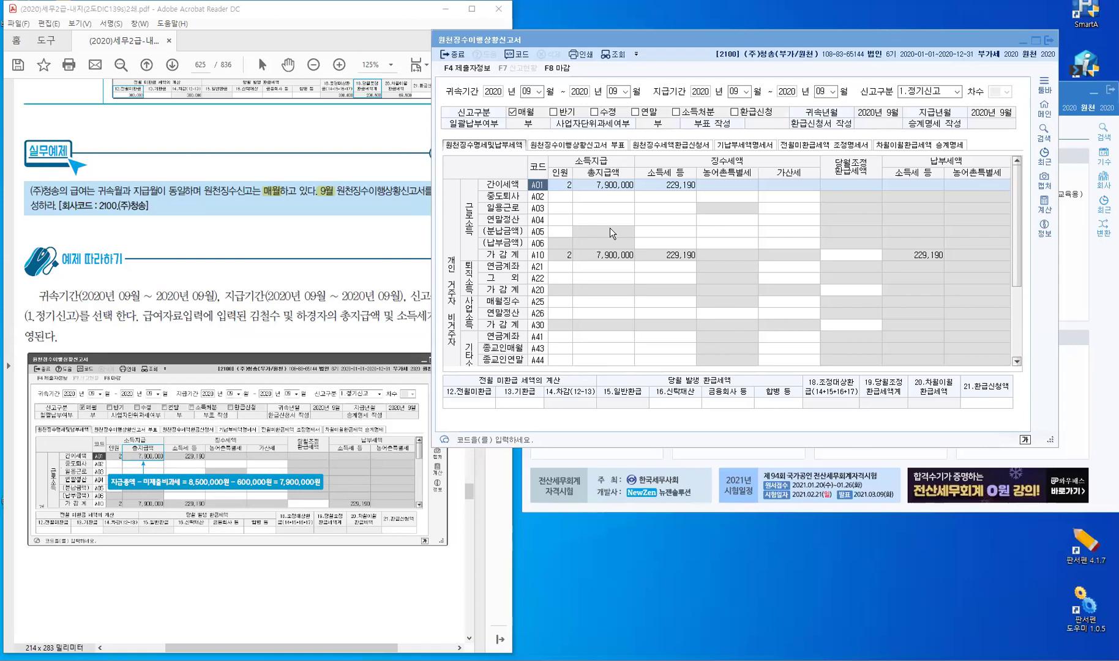
click(565, 188)
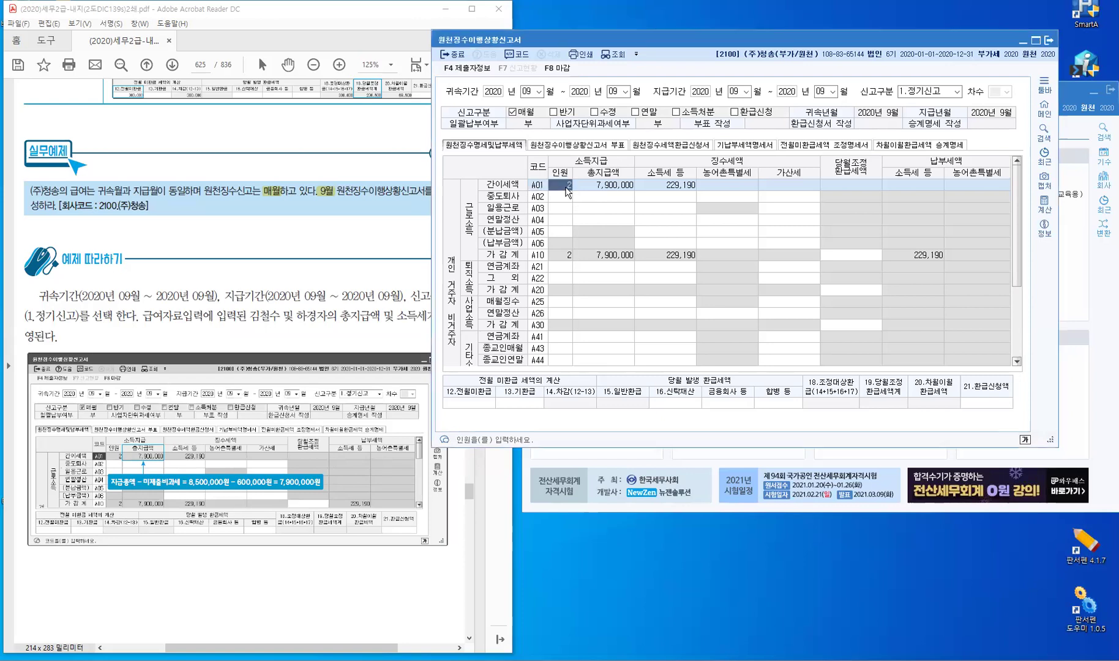
key(Return)
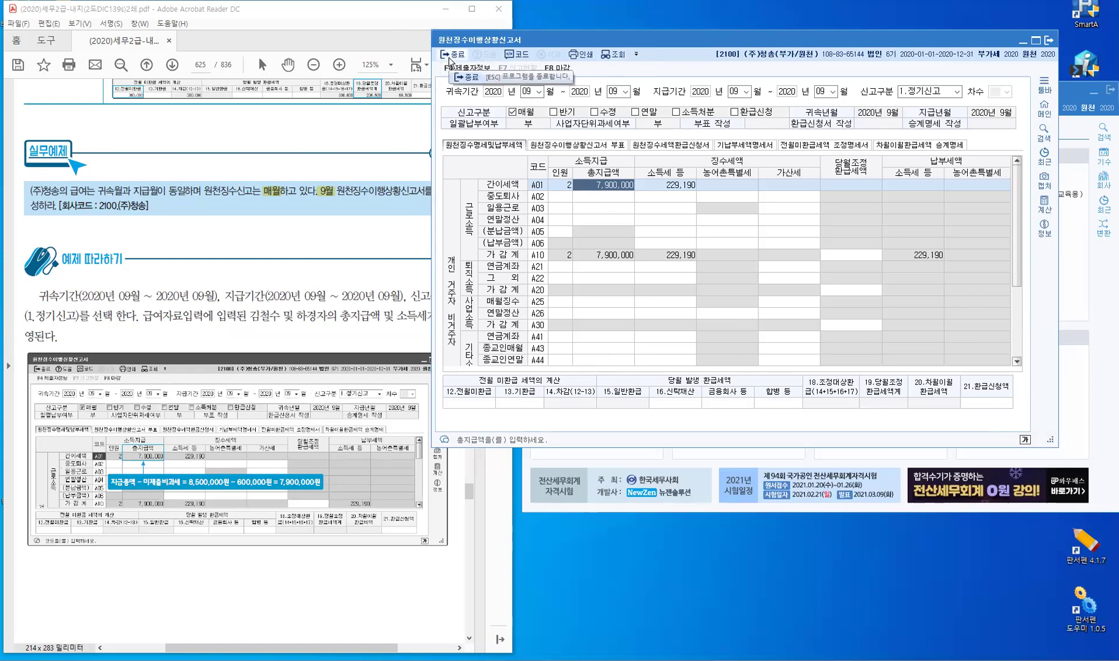
click(452, 55)
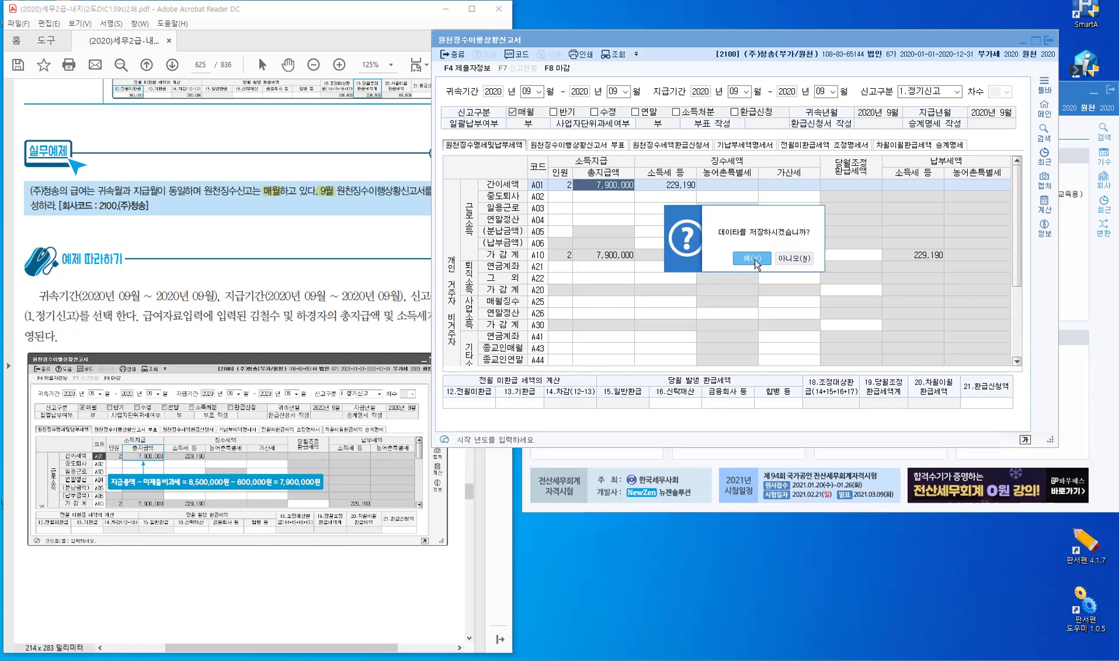
click(751, 259)
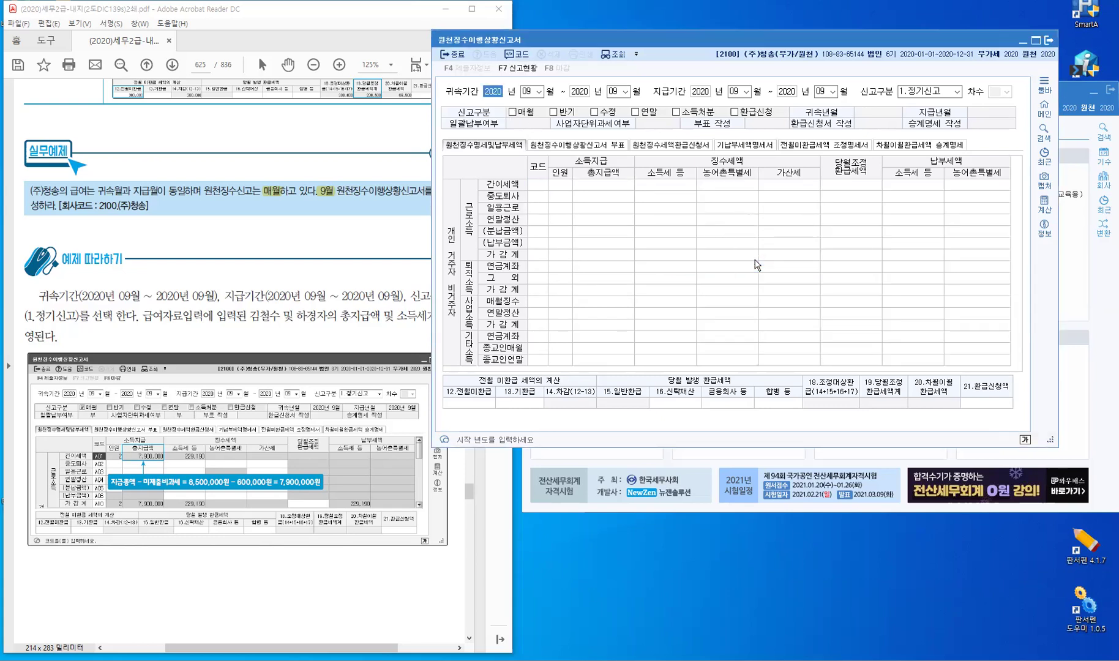
key(Escape)
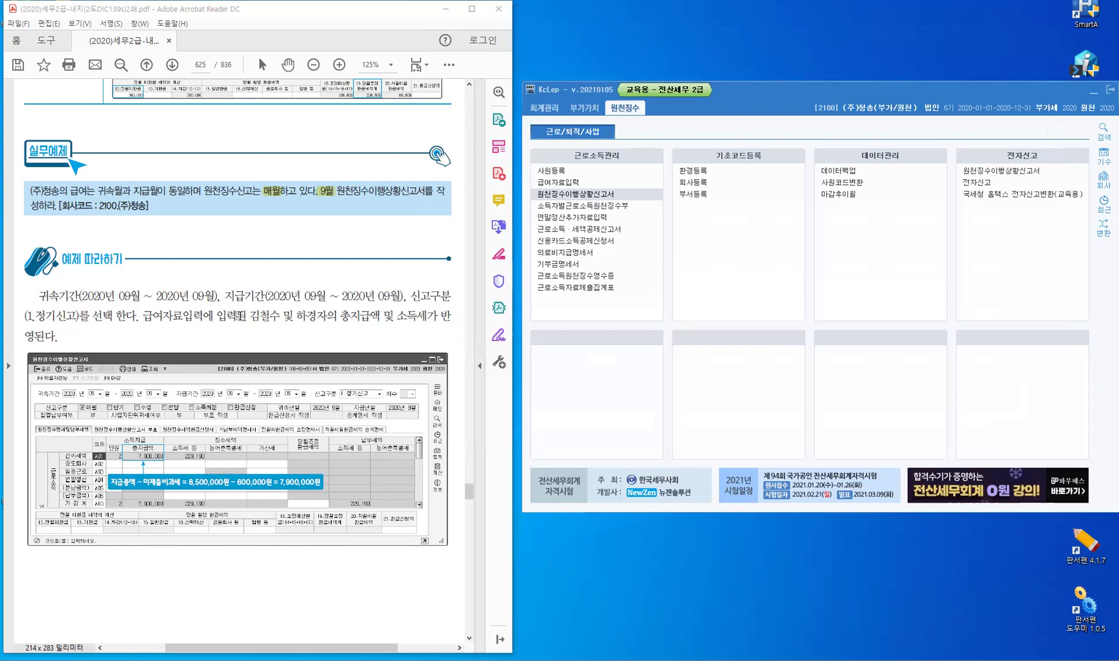
Look through the 원천징수 전자신고 section of the PDF and go on to 심화연습 problem [1].
scroll(241, 320, down, 5)
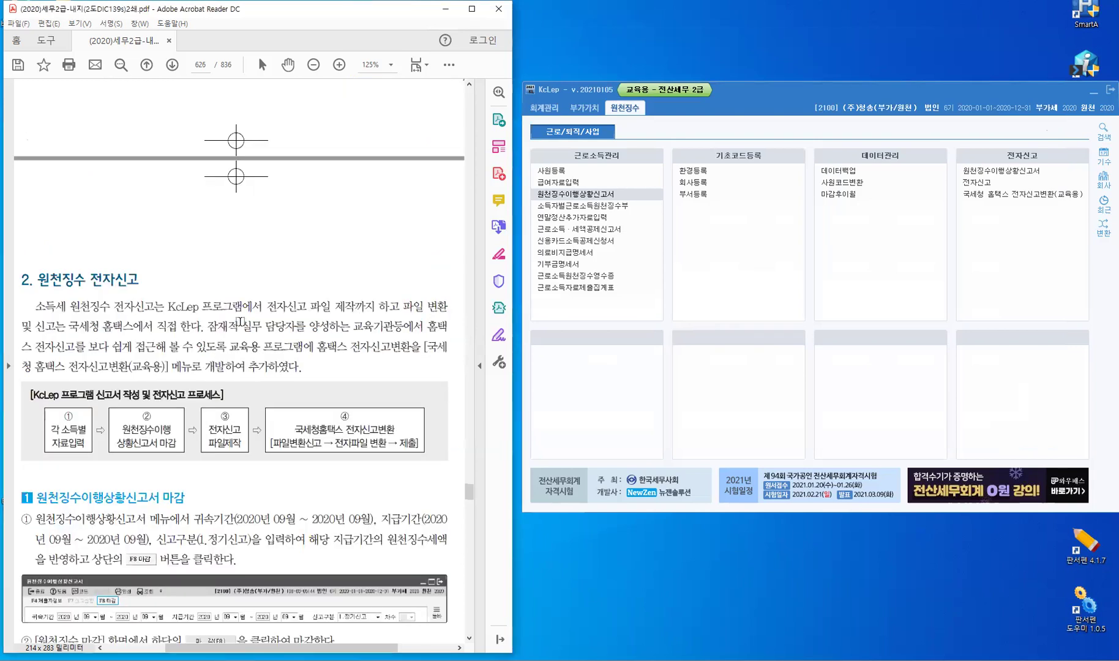
scroll(99, 170, down, 3)
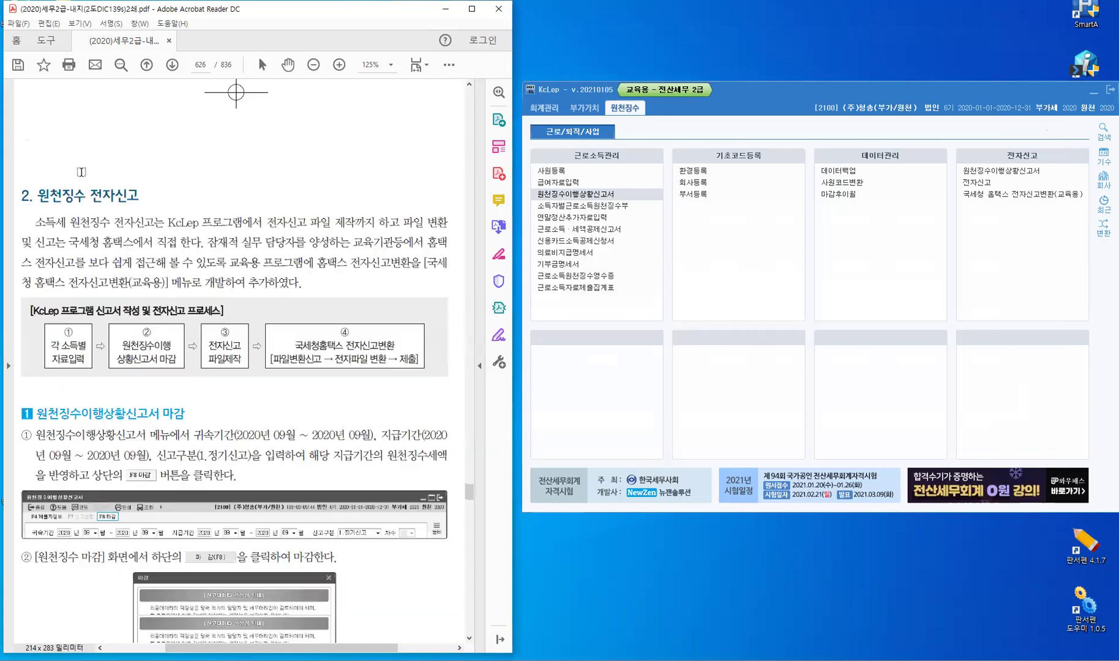
scroll(100, 170, down, 1)
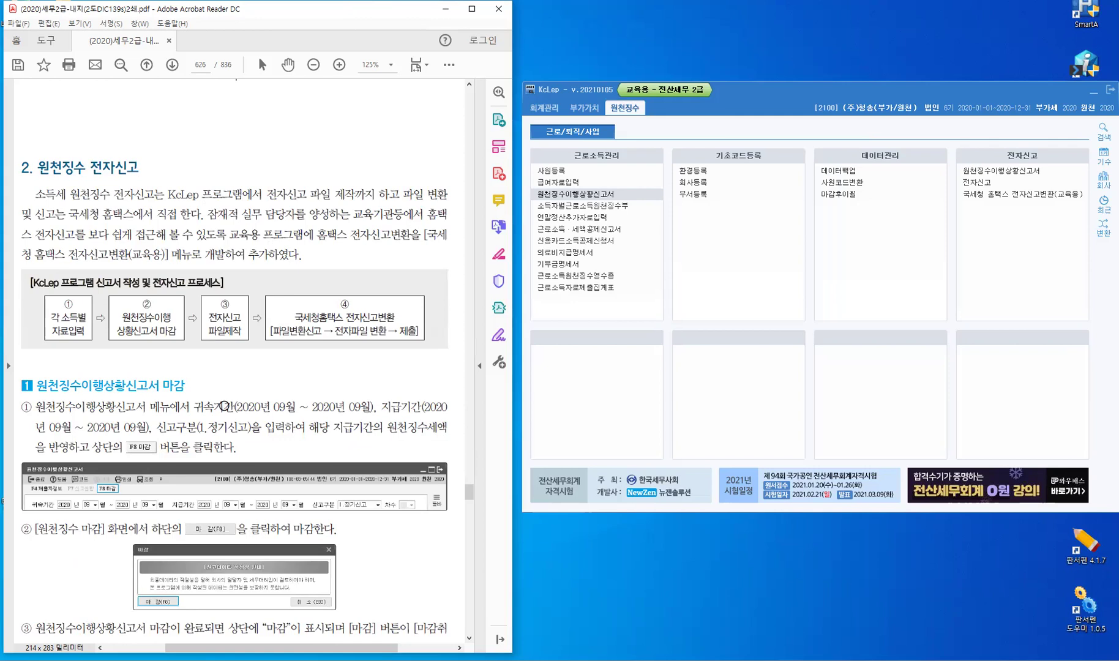
scroll(224, 405, down, 8)
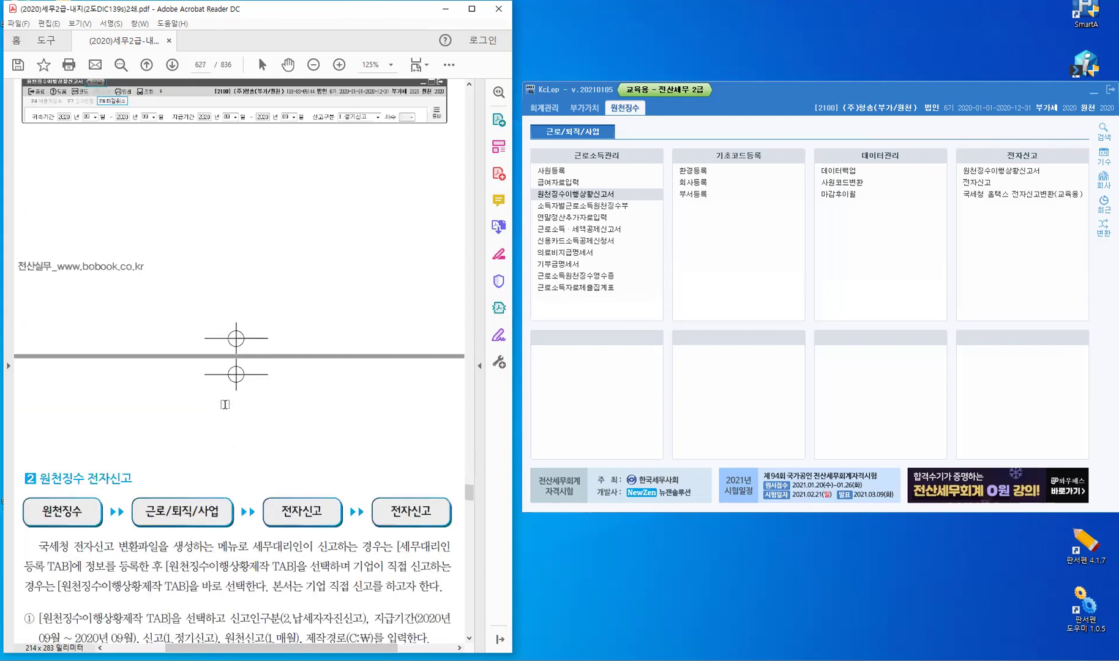
scroll(226, 403, down, 5)
scroll(230, 402, down, 6)
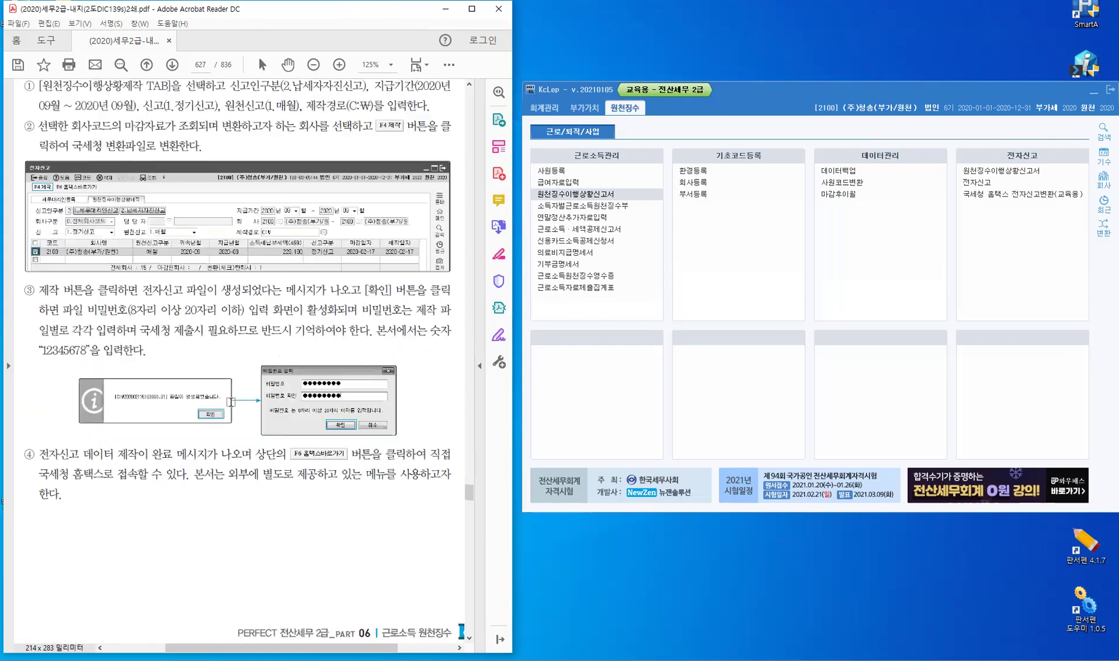
scroll(231, 402, down, 5)
scroll(232, 401, down, 5)
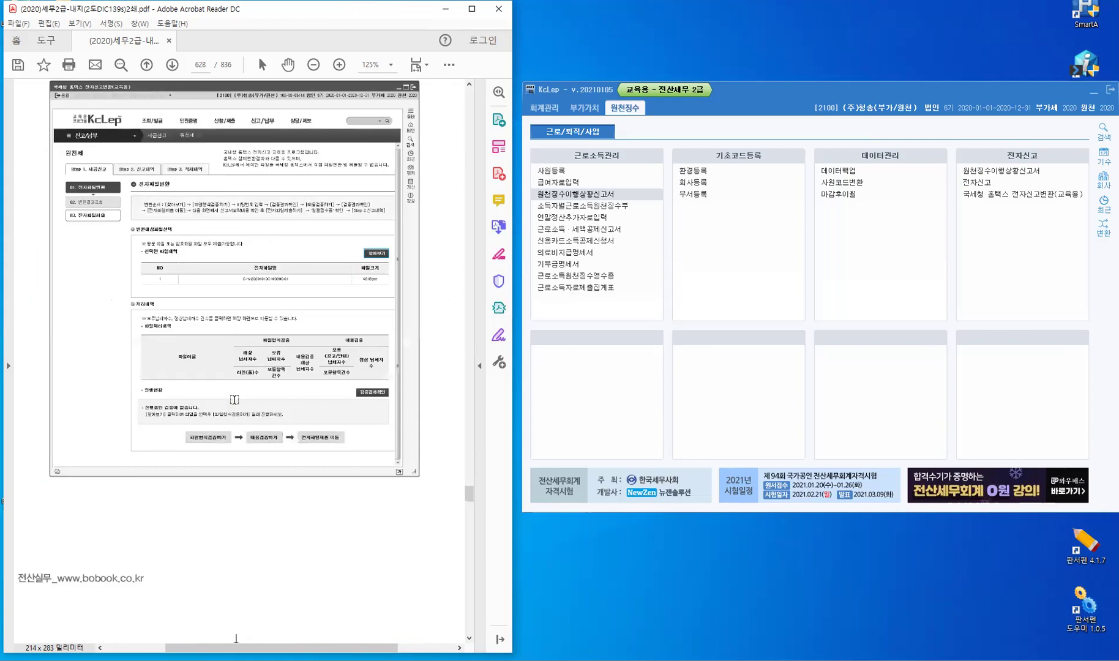
scroll(235, 400, down, 10)
scroll(233, 400, down, 2)
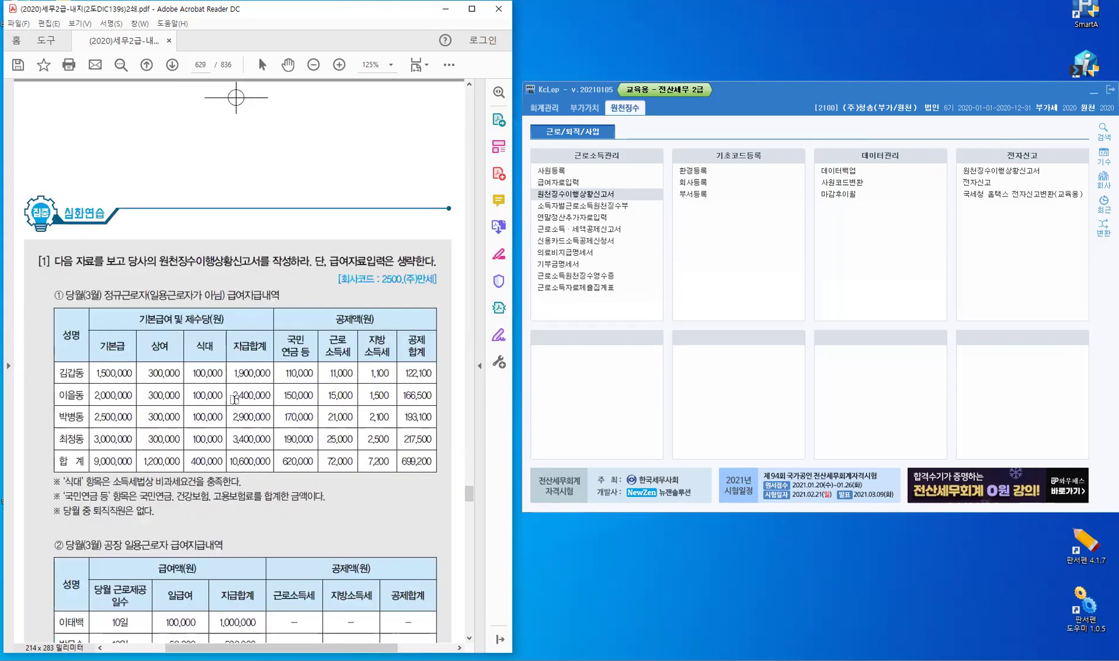
scroll(221, 405, down, 2)
scroll(221, 405, down, 1)
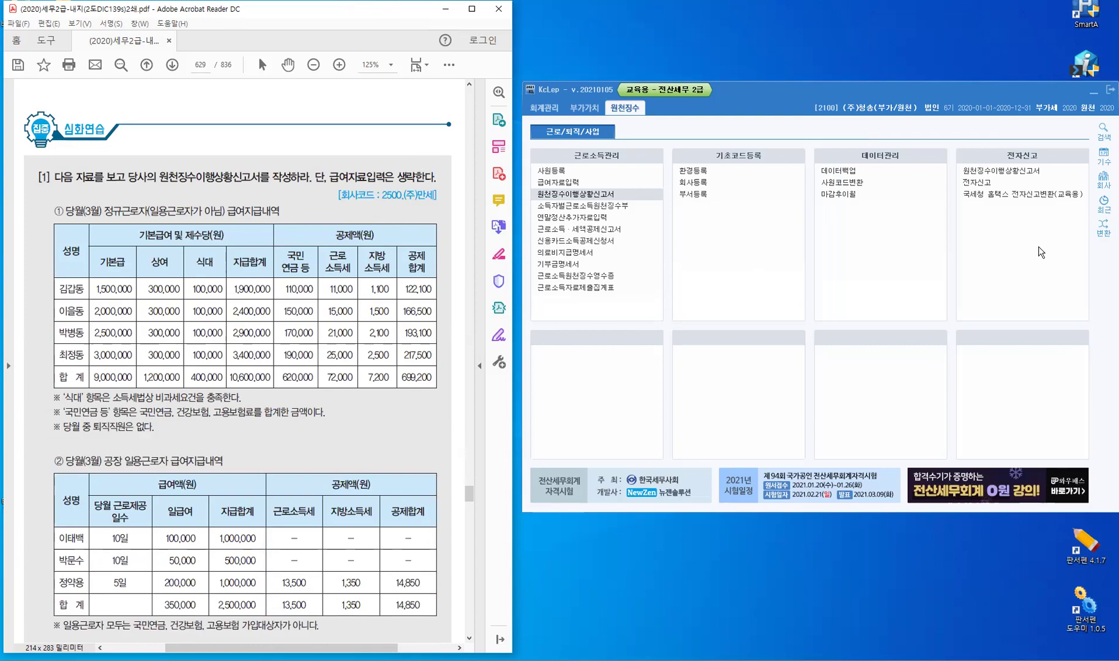
Switch the working company to code 2500, (주)만세.
click(1103, 179)
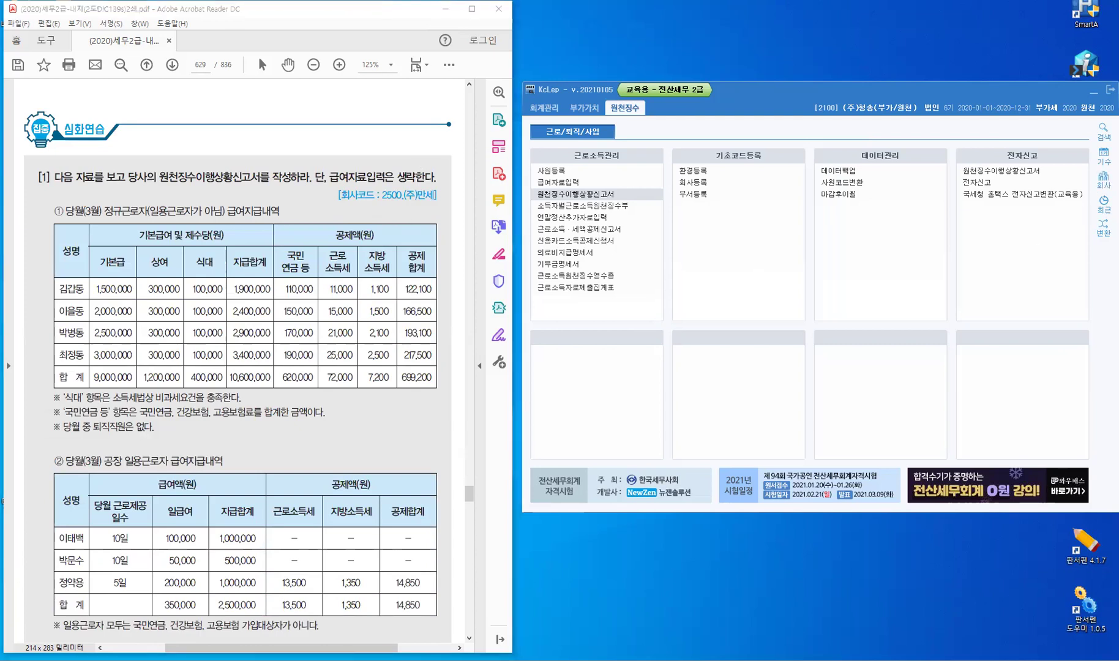
text(2)
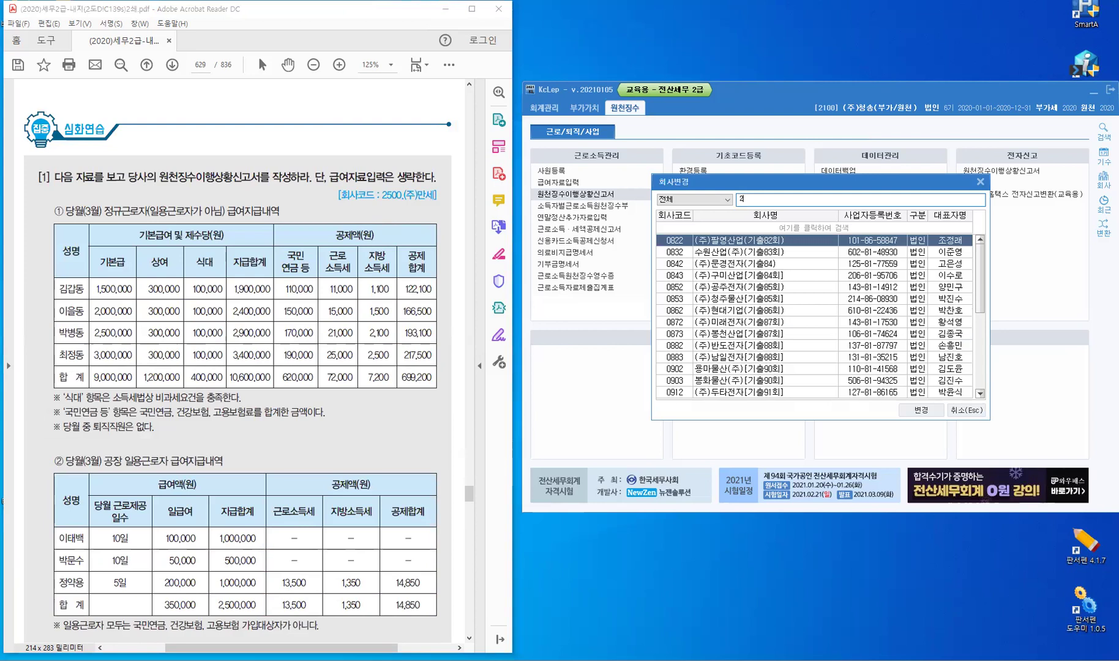
text(500)
double_click(845, 239)
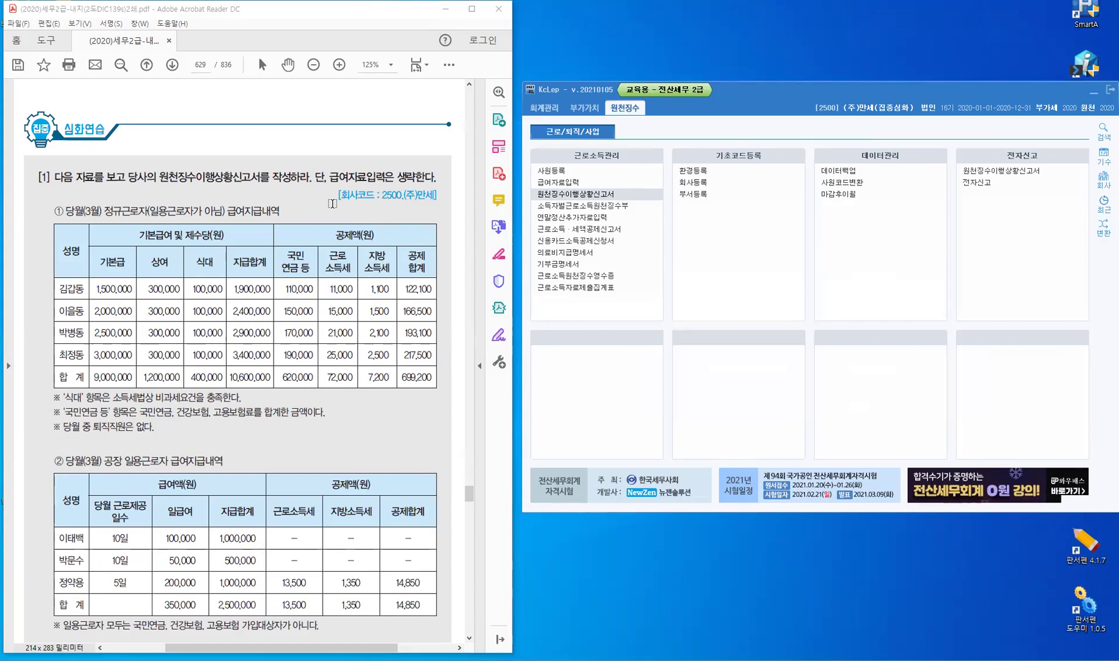
Highlight 원천징수이행상황신고서 and 생략 in the question text of problem [1].
drag(161, 177, 256, 179)
drag(257, 185, 249, 195)
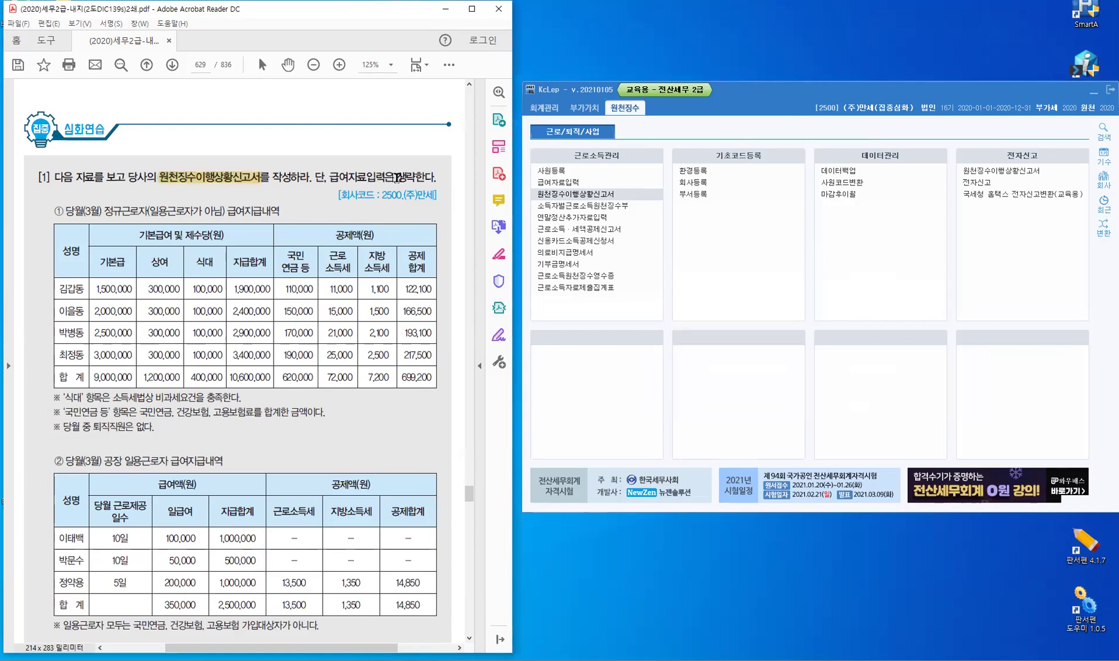
drag(397, 178, 415, 185)
Open 원천징수이행상황신고서 for (주)만세 and place its window beside the PDF problem.
click(603, 196)
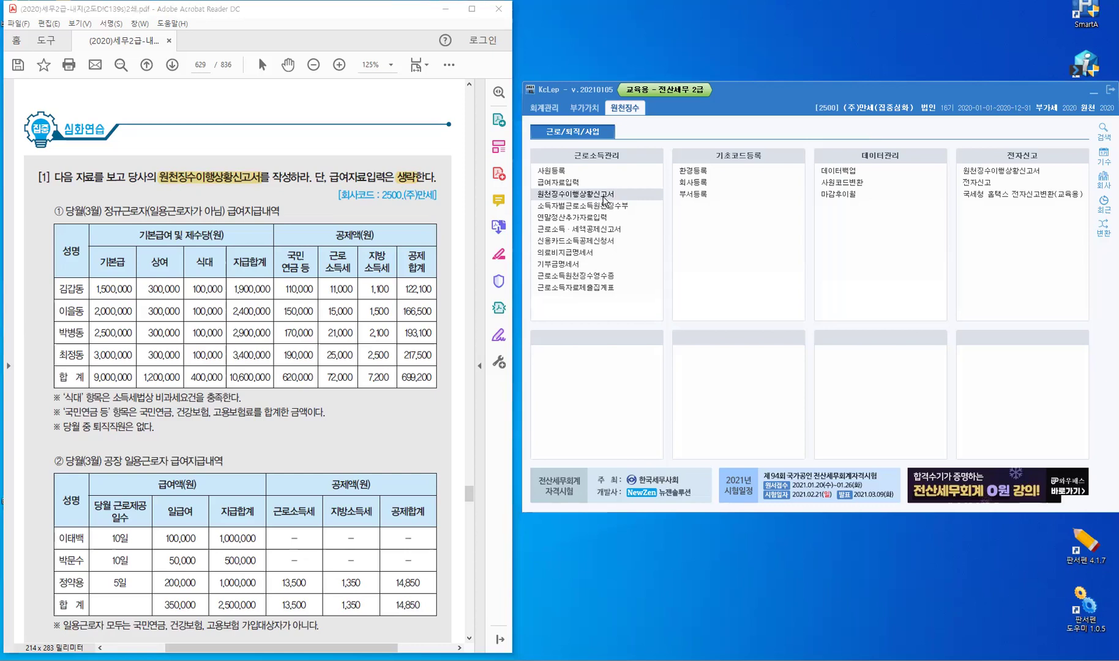
click(603, 197)
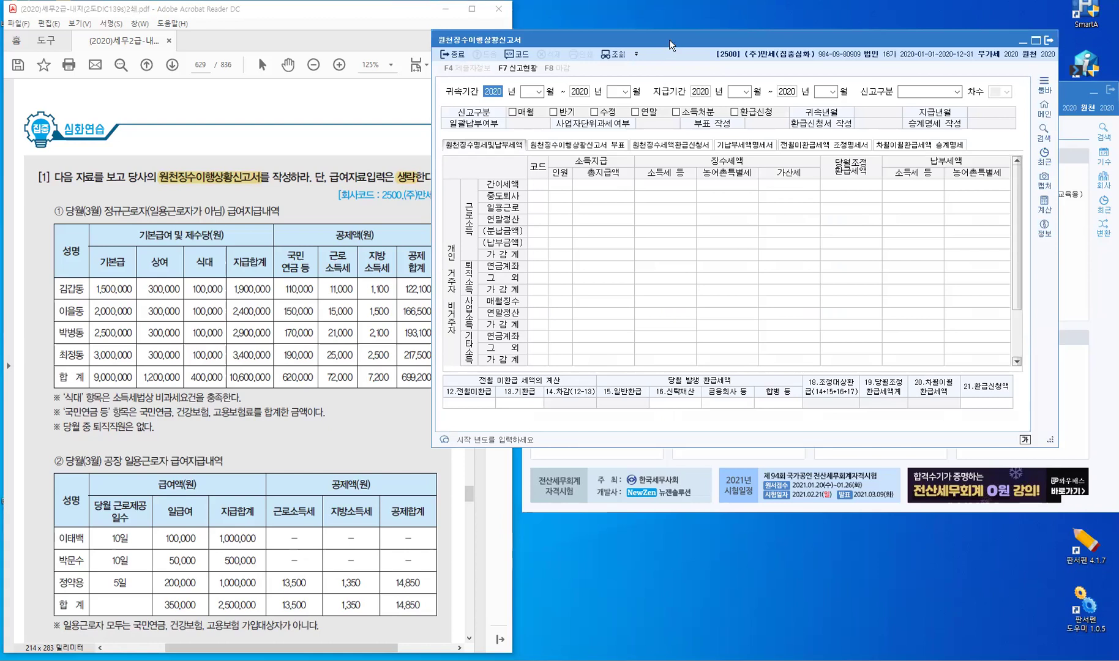
drag(669, 39, 735, 85)
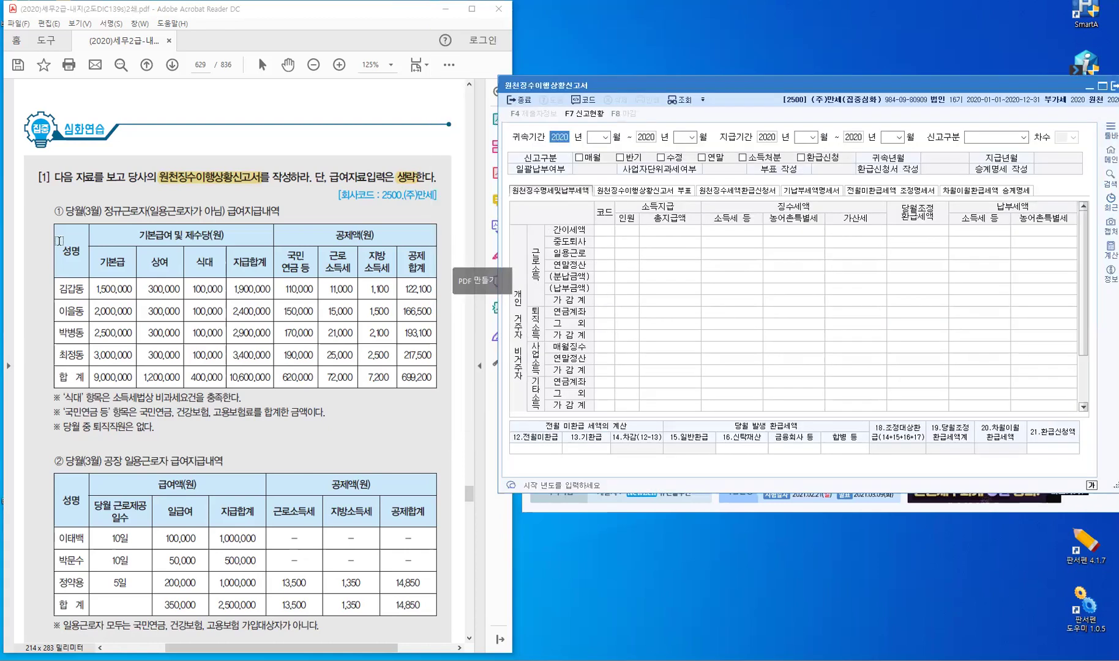
Highlight 3월 in both payroll table headings, and 당월, 당월말일, 매월별 and 차월이월환급세액은 17,500원 under 기타사항.
click(86, 208)
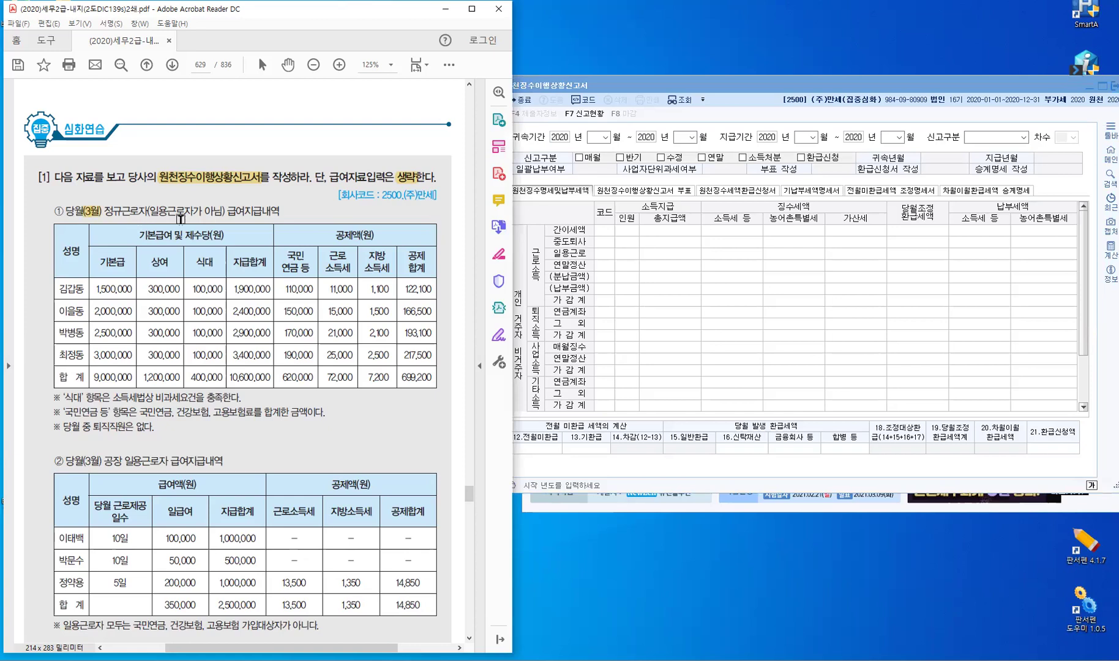
double_click(92, 461)
scroll(264, 446, down, 3)
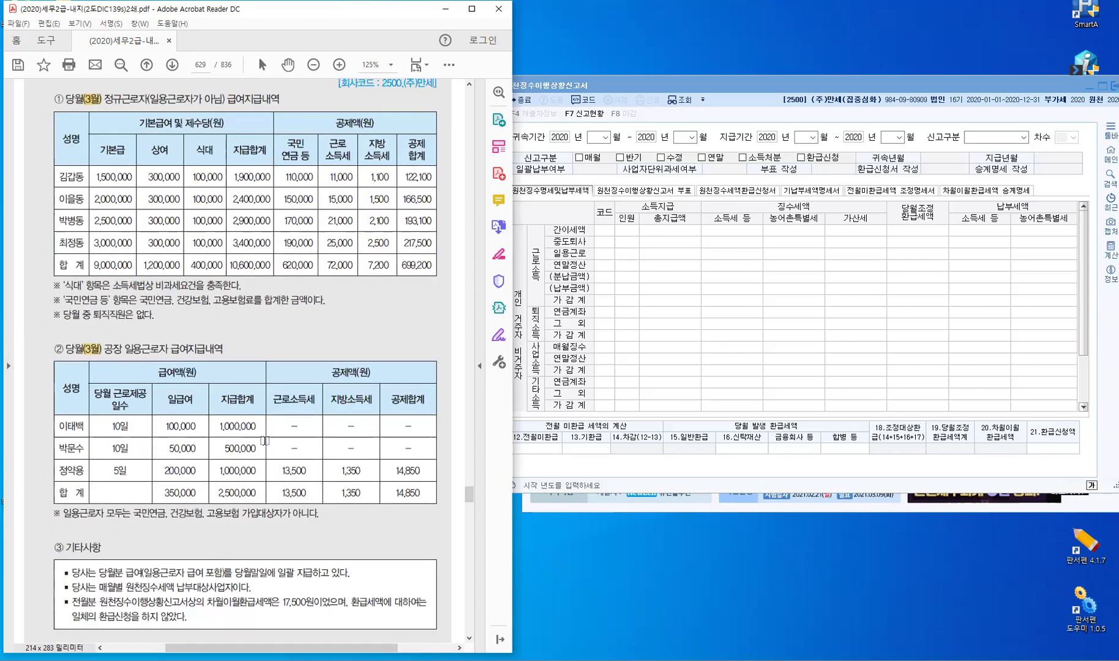
scroll(159, 454, down, 6)
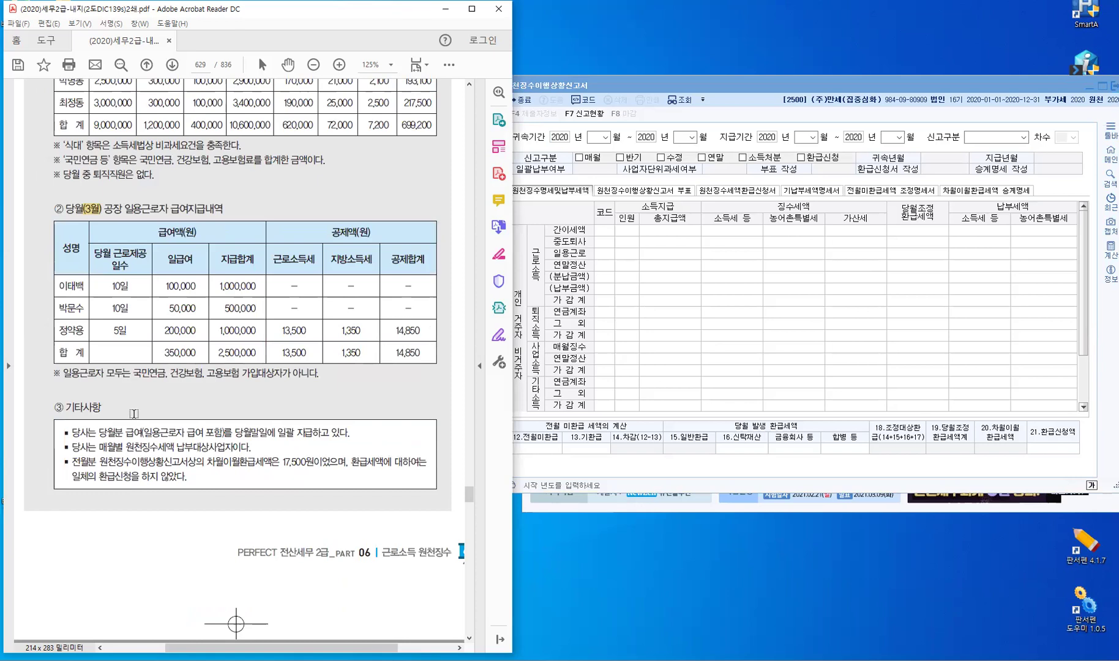
scroll(107, 325, down, 5)
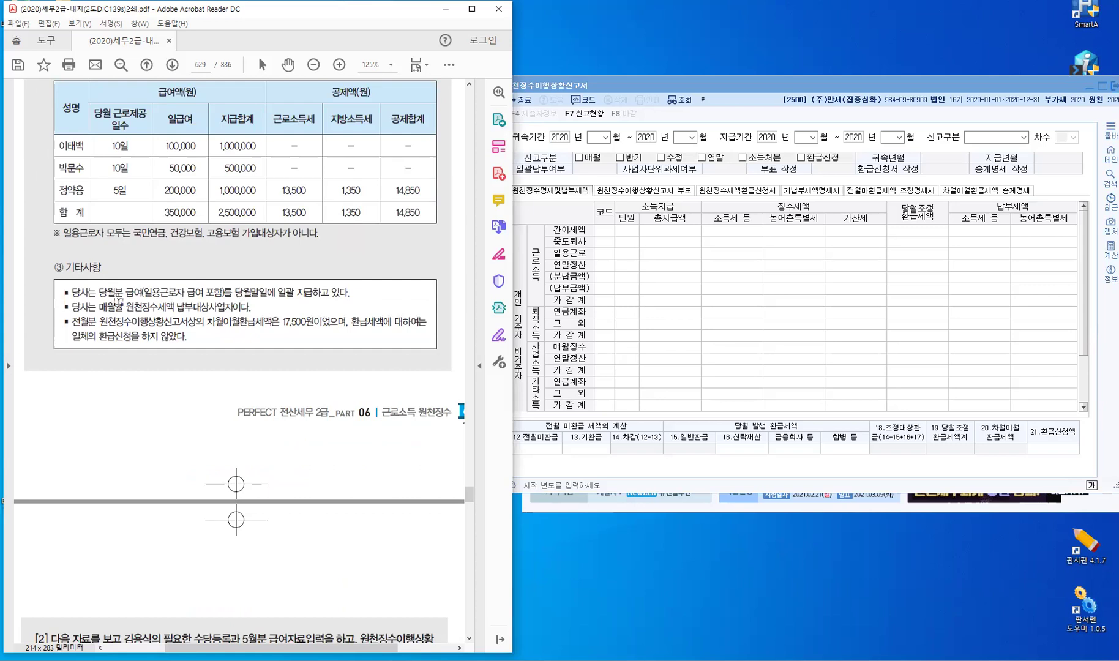
drag(101, 292, 266, 361)
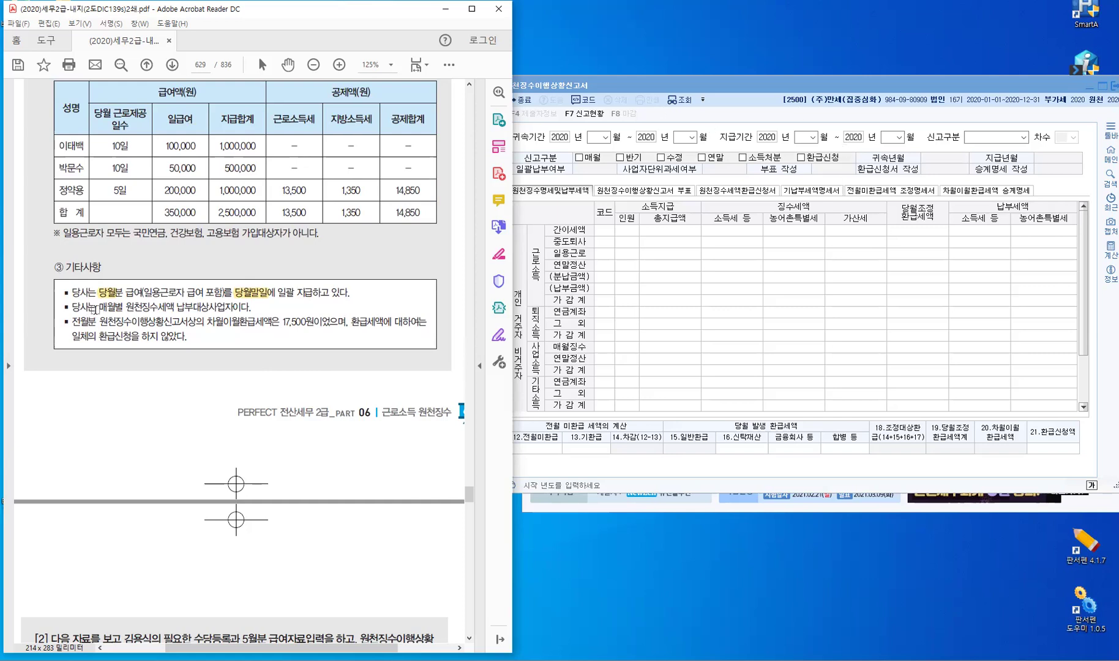
drag(98, 307, 124, 307)
double_click(283, 319)
drag(281, 319, 310, 330)
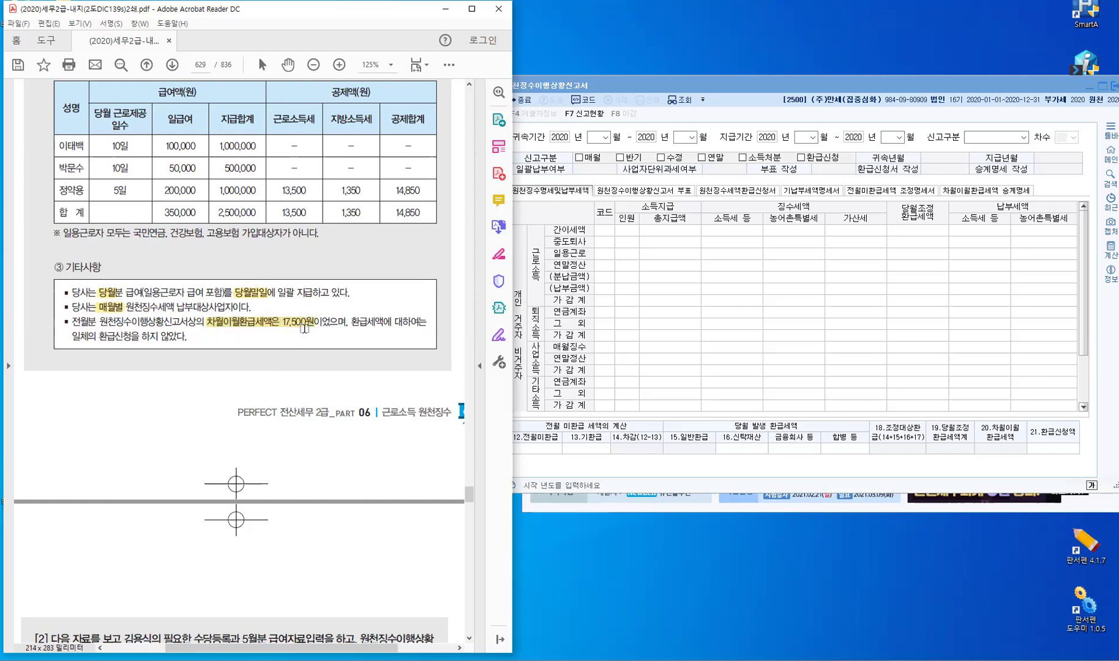
Reposition the 원천징수이행상황신고서 window beside the PDF and set 귀속기간 to 2020년 03월 through 2020년 03월.
click(998, 449)
click(544, 454)
drag(677, 86, 695, 90)
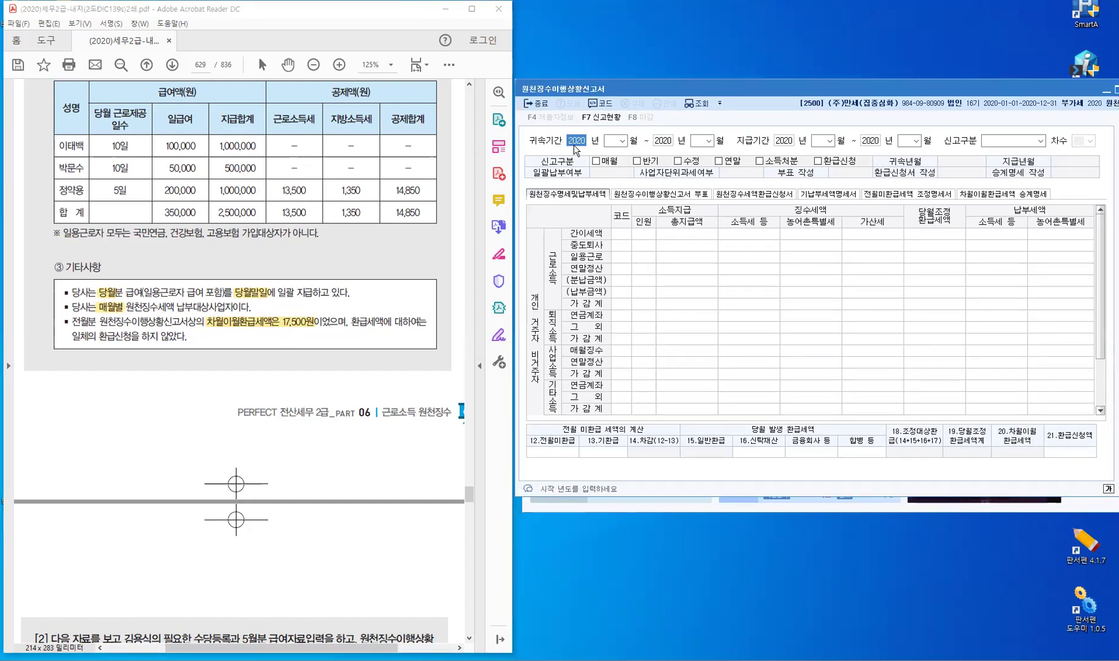
key(Return)
text(03)
key(Return)
text(03)
key(Return)
Set 지급기간 to 2020년 03월 through 2020년 03월 and load the report with 신고구분 1.정기신고.
key(Return)
text(03)
key(Return)
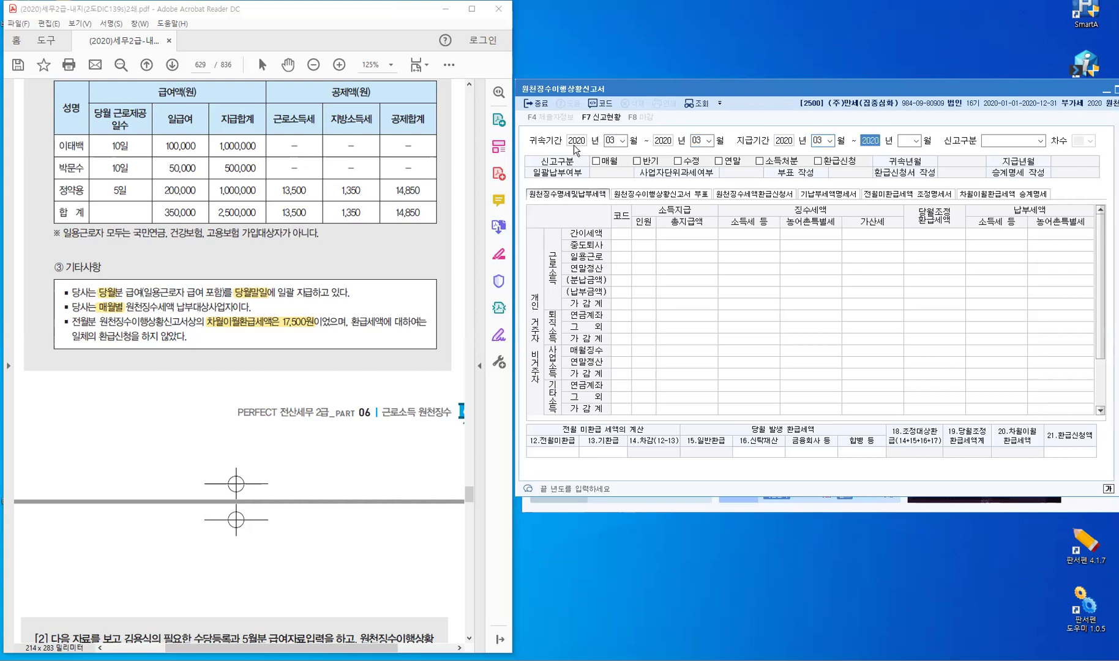
key(Return)
text(03)
key(Return)
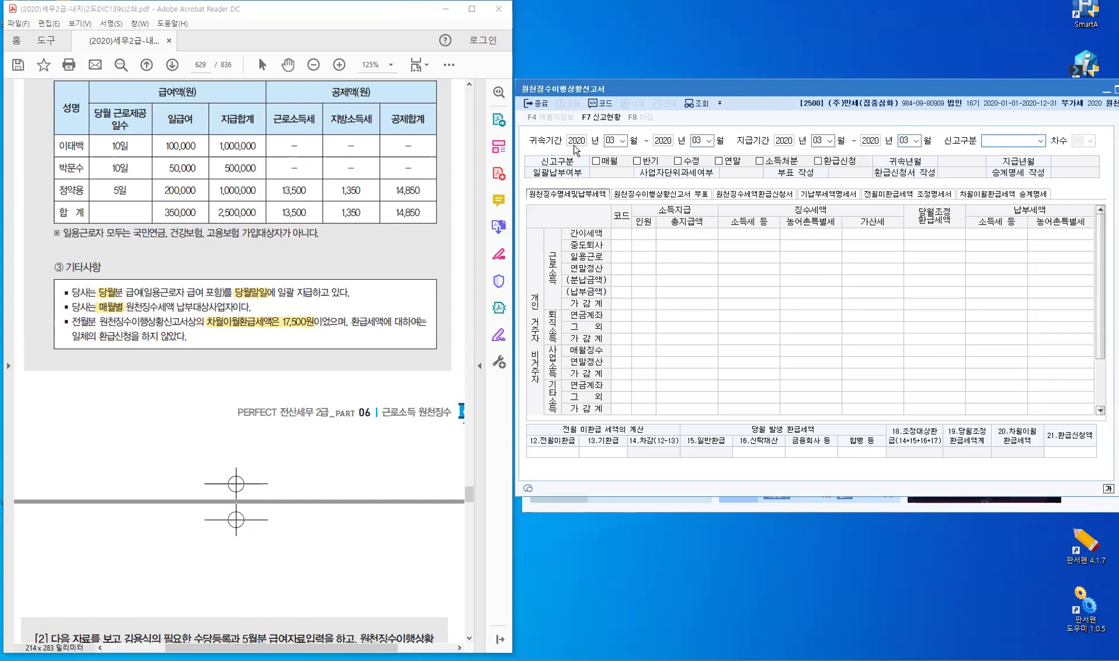
key(1)
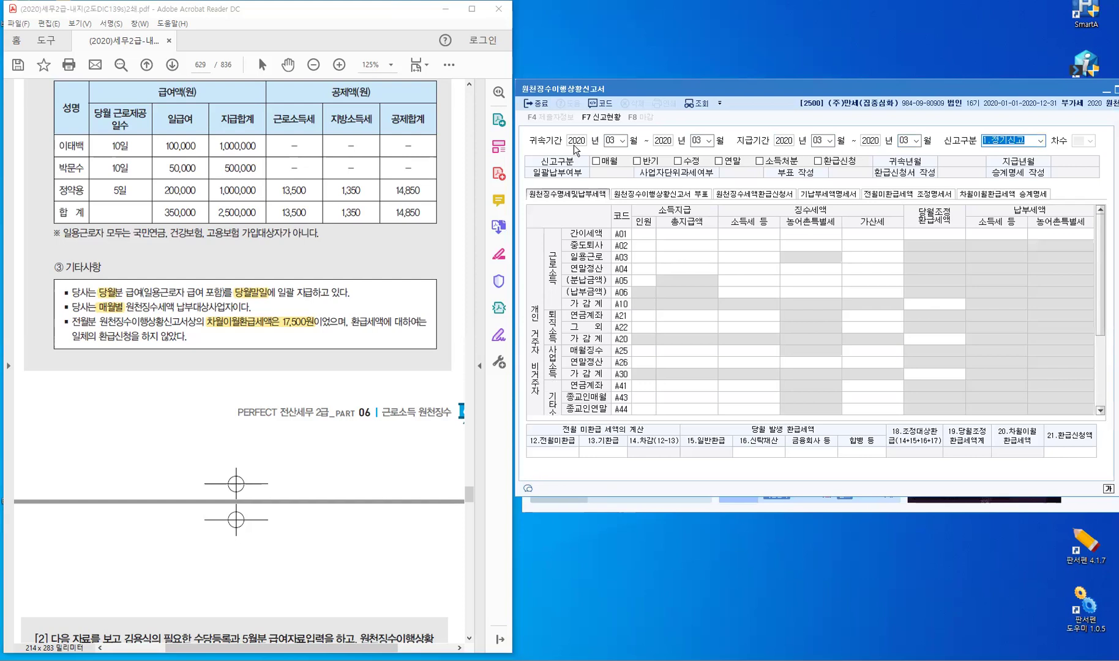
key(Return)
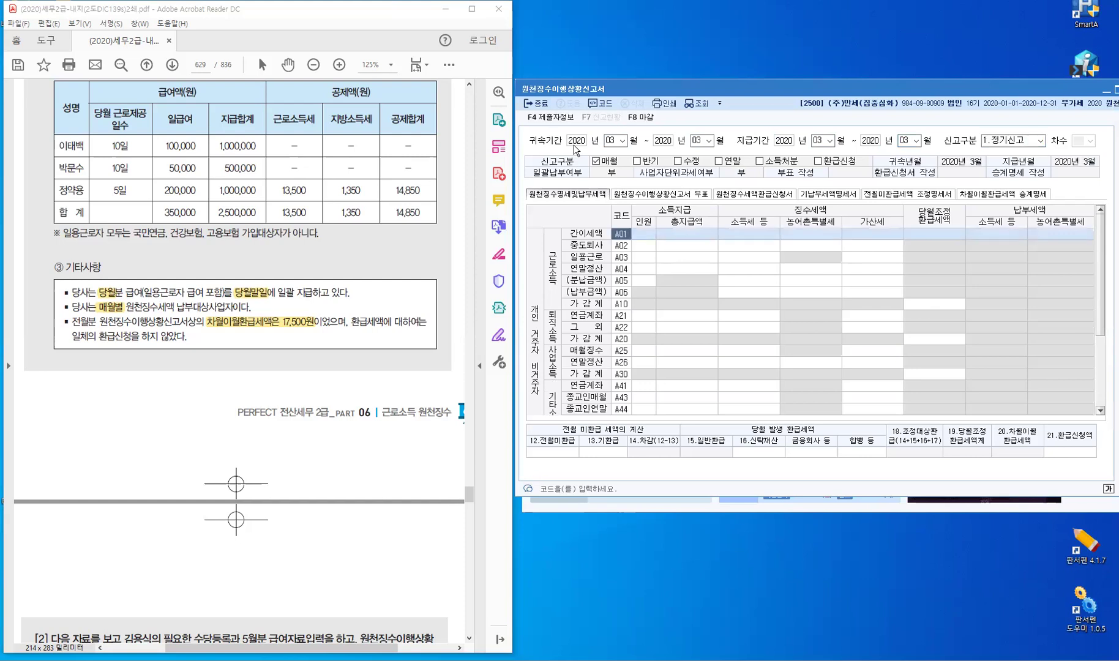
click(601, 163)
Handwrite the note "간이세액 : A01" beside the heading of the regular employees' payroll table ①.
scroll(329, 387, up, 3)
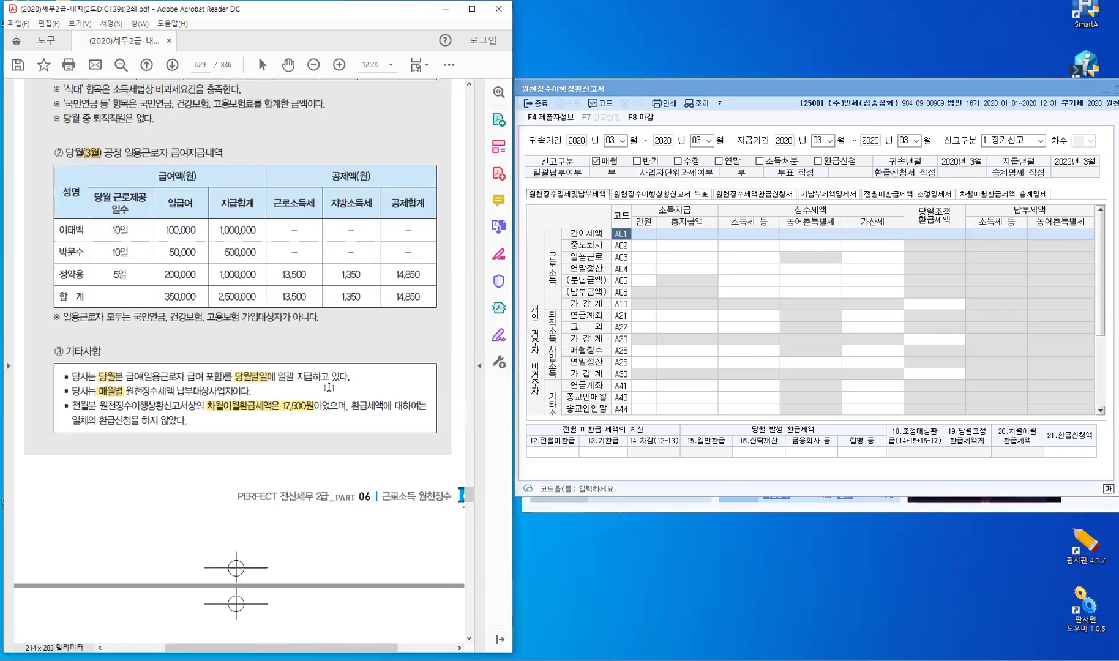
scroll(329, 387, up, 4)
scroll(329, 386, up, 3)
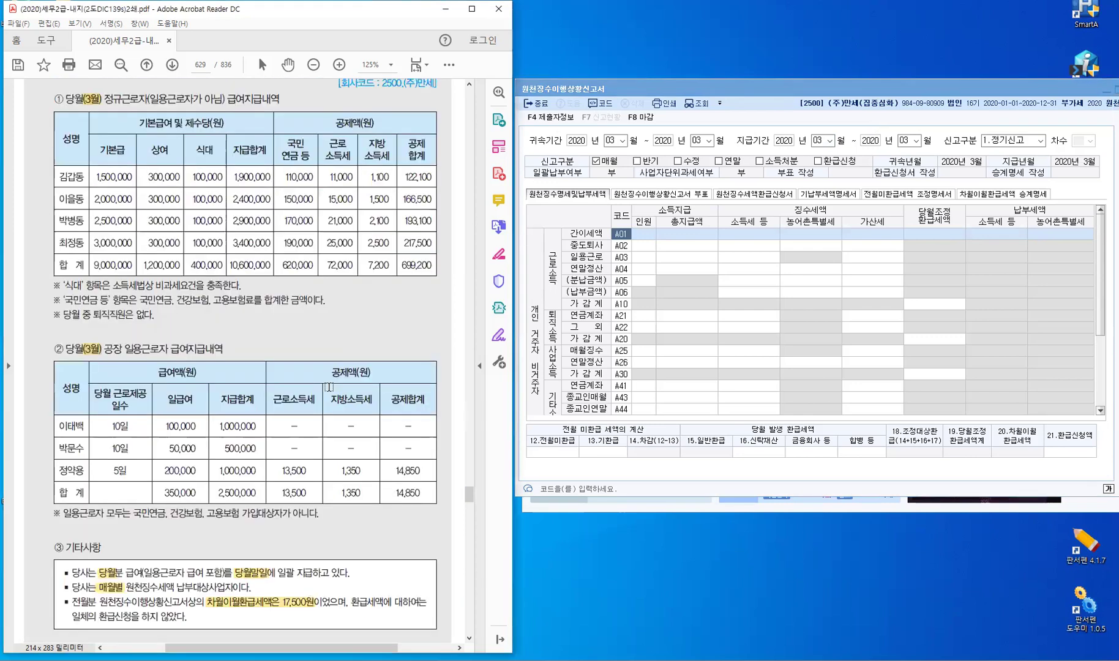
scroll(329, 387, up, 1)
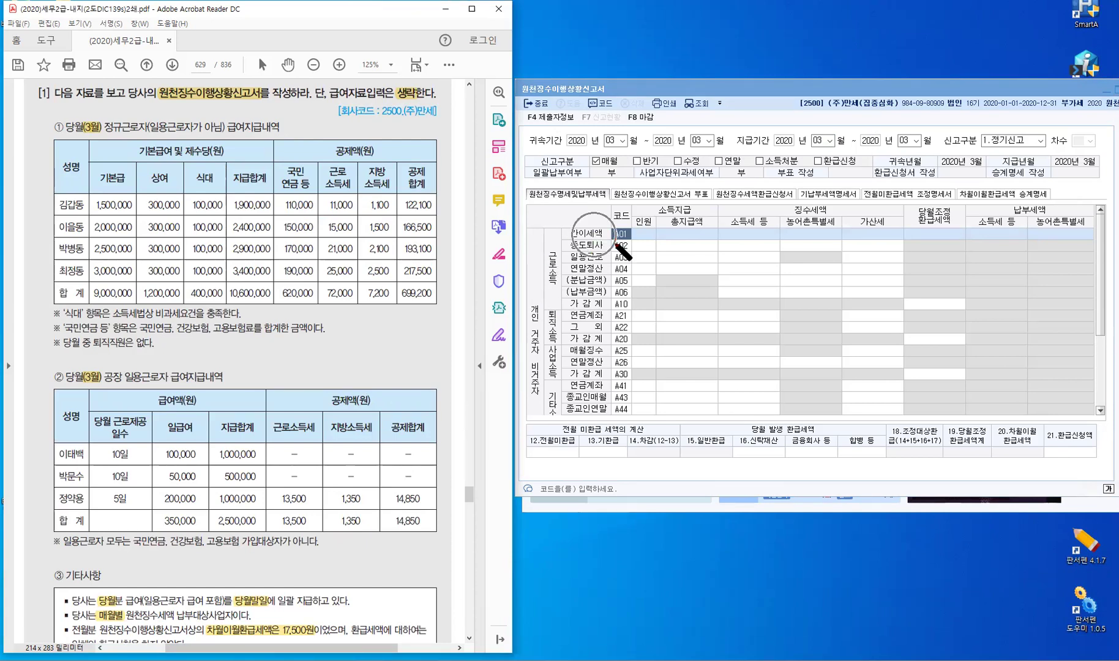
click(288, 122)
drag(288, 122, 301, 133)
mouse_move(301, 125)
mouse_down()
mouse_move(353, 122)
mouse_move(334, 130)
mouse_up()
drag(339, 116, 338, 130)
drag(329, 132, 340, 135)
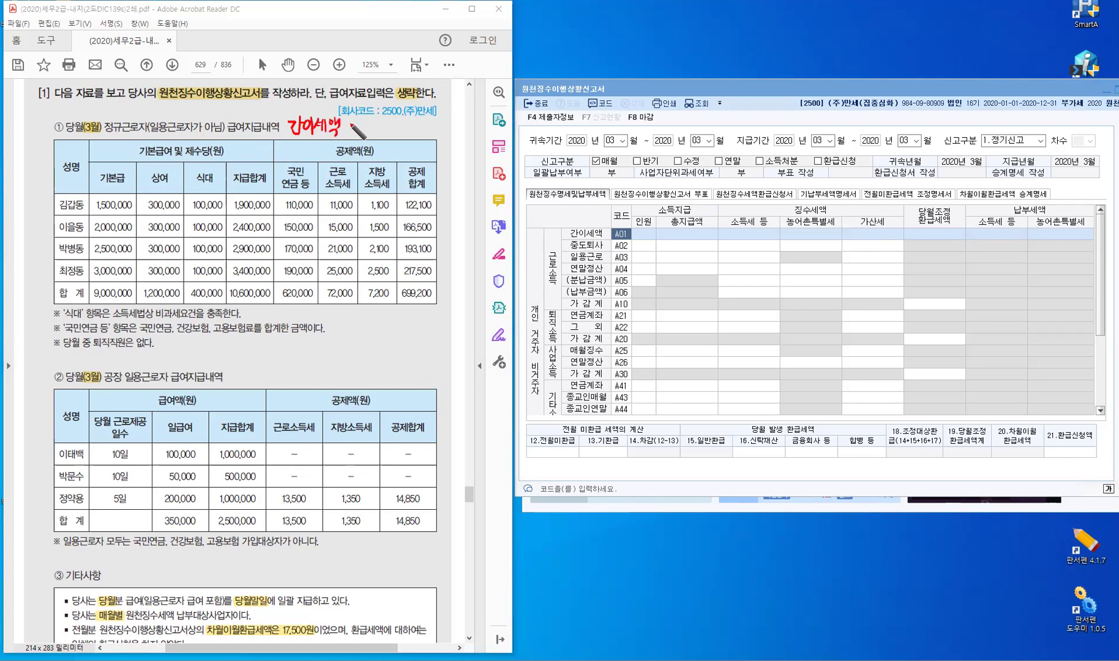
click(349, 124)
click(349, 131)
mouse_move(365, 121)
mouse_down()
mouse_move(370, 132)
mouse_move(383, 119)
mouse_move(381, 132)
mouse_up()
Bracket the regular employees with the note 인원 4명, and mark 기본급 and 상여 as 과 and 식대 as 비.
click(649, 223)
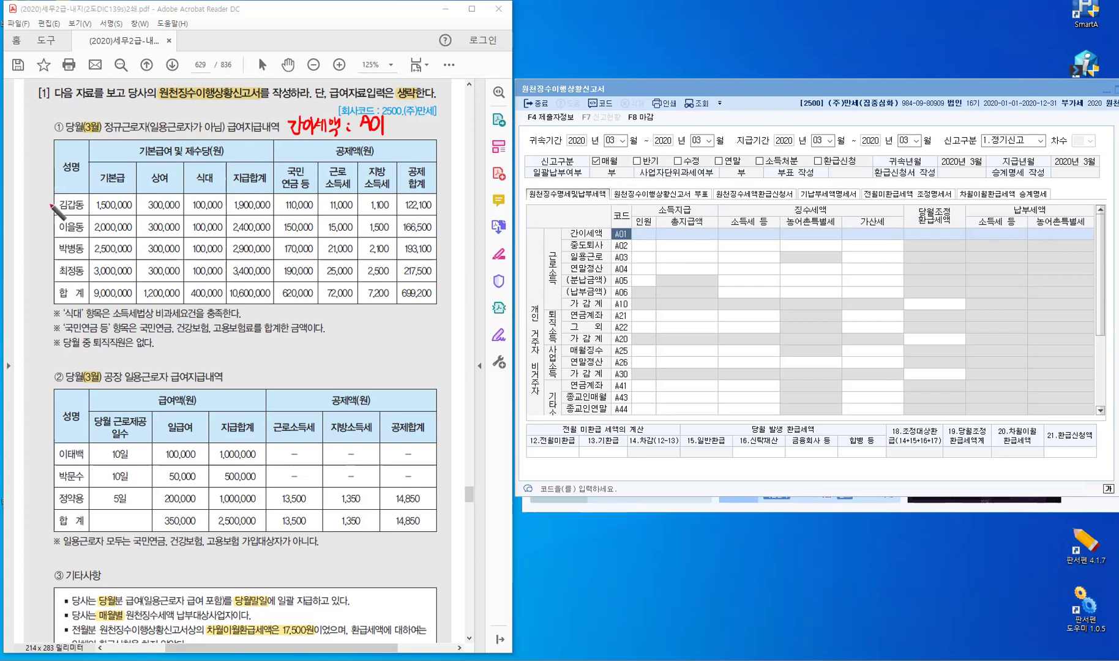
drag(50, 205, 49, 269)
drag(25, 151, 38, 200)
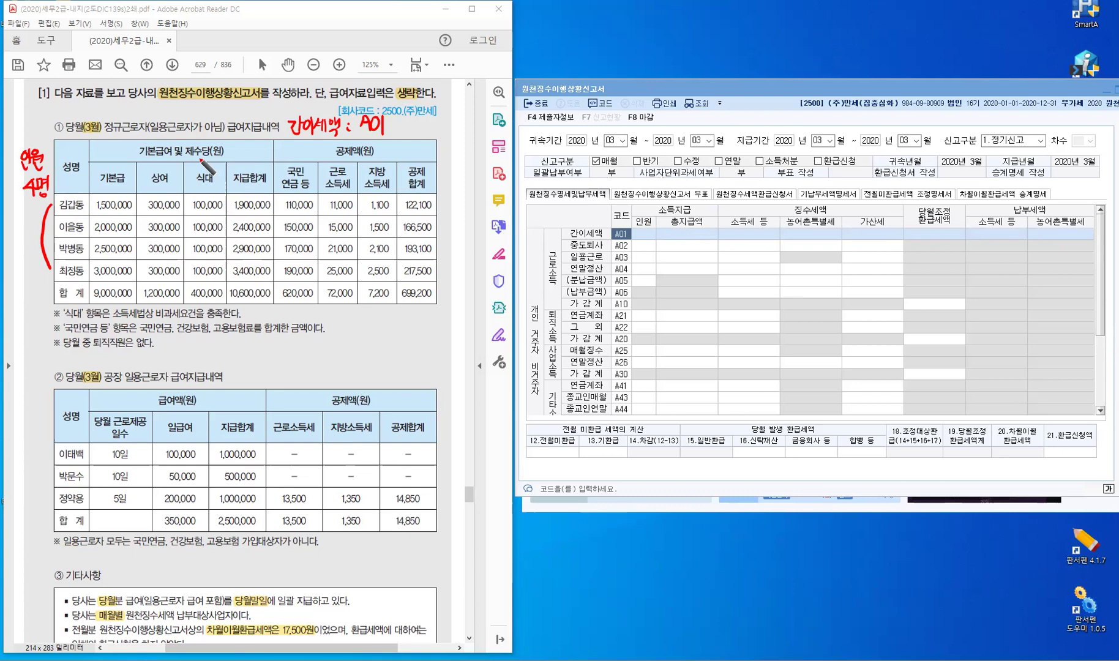
drag(199, 156, 199, 167)
drag(207, 156, 211, 171)
mouse_move(110, 158)
mouse_down()
mouse_move(124, 169)
mouse_move(166, 165)
mouse_up()
Box the 10,600,000 지급합계 total in table ① and write beside it that 미제출비과세(식대) 400,000원 is 차감.
mouse_move(224, 282)
mouse_down()
mouse_move(225, 300)
mouse_move(239, 280)
mouse_move(273, 279)
mouse_move(270, 302)
mouse_move(232, 300)
mouse_move(271, 298)
mouse_up()
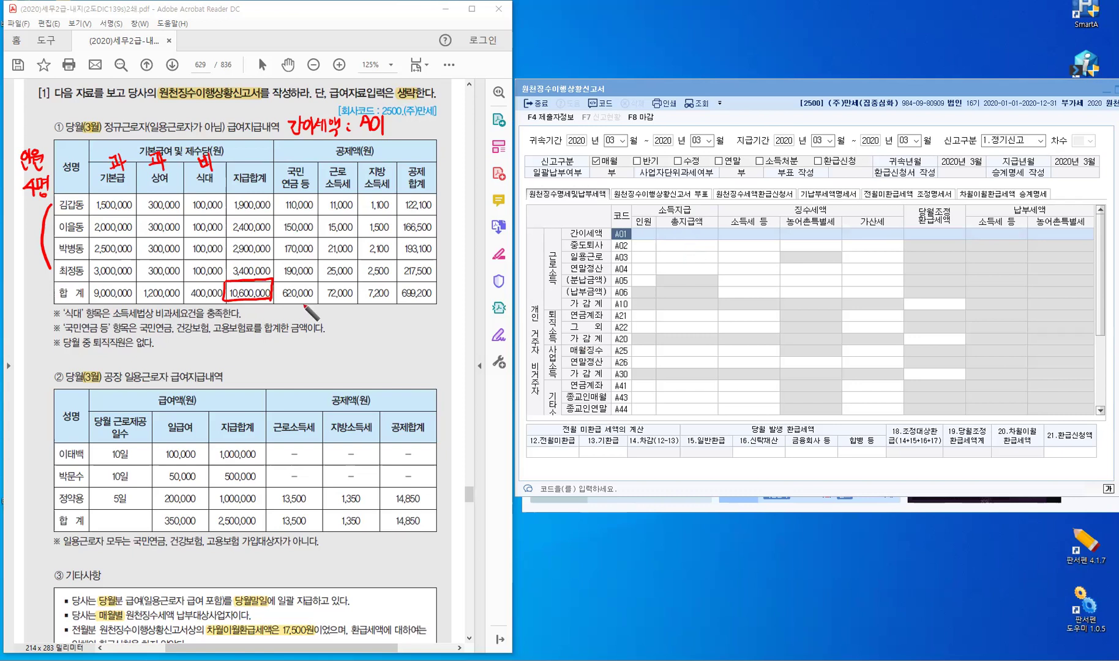
mouse_move(249, 304)
mouse_down()
mouse_move(249, 320)
mouse_move(262, 317)
mouse_move(257, 307)
mouse_up()
drag(268, 307, 276, 319)
drag(270, 319, 277, 318)
drag(280, 307, 281, 318)
drag(285, 314, 295, 319)
mouse_move(297, 307)
mouse_down()
mouse_move(298, 321)
mouse_move(311, 314)
mouse_up()
mouse_move(299, 316)
mouse_down()
mouse_move(312, 320)
mouse_move(313, 309)
mouse_up()
mouse_move(308, 311)
mouse_down()
mouse_move(317, 322)
mouse_move(329, 311)
mouse_up()
drag(325, 312, 334, 322)
drag(334, 314, 347, 315)
drag(348, 307, 348, 324)
drag(354, 304, 353, 328)
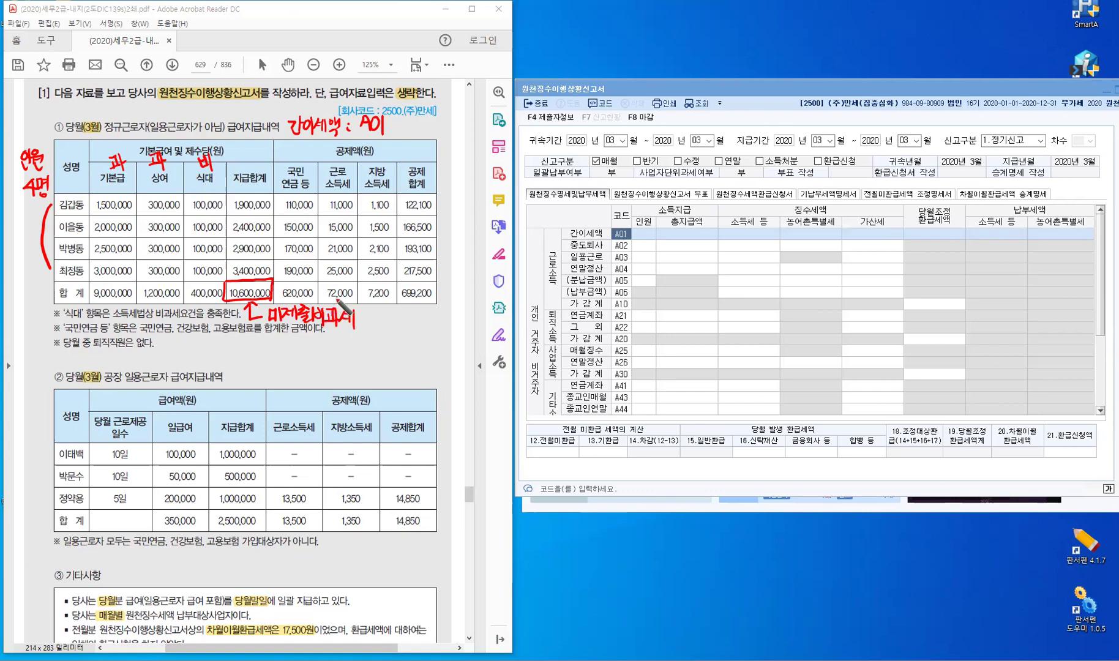
drag(361, 311, 359, 327)
drag(368, 310, 365, 324)
drag(367, 317, 377, 317)
drag(378, 308, 374, 330)
drag(379, 313, 382, 325)
mouse_move(387, 310)
mouse_down()
mouse_move(392, 331)
mouse_move(412, 322)
mouse_up()
drag(409, 313, 408, 326)
drag(421, 312, 435, 315)
click(430, 323)
drag(442, 314, 442, 315)
drag(450, 313, 463, 319)
drag(458, 320, 457, 325)
drag(466, 311, 466, 325)
drag(456, 324, 467, 329)
drag(474, 310, 481, 313)
drag(477, 314, 472, 328)
mouse_move(483, 308)
mouse_down()
mouse_move(484, 331)
mouse_move(497, 323)
mouse_up()
drag(502, 309, 505, 334)
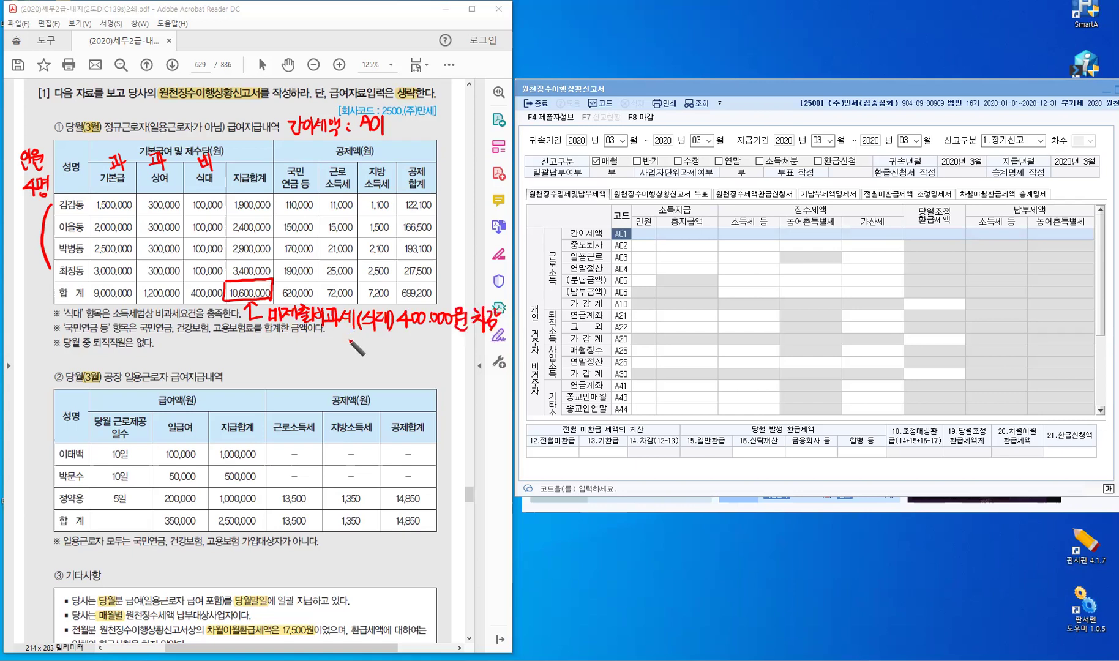
Write the resulting amount ": 10,200,000원" beneath the 미제출비과세 note.
click(348, 344)
click(348, 352)
drag(356, 339, 356, 354)
mouse_move(363, 340)
mouse_down()
mouse_move(388, 352)
mouse_move(417, 345)
mouse_up()
click(375, 351)
click(410, 352)
drag(424, 344, 449, 355)
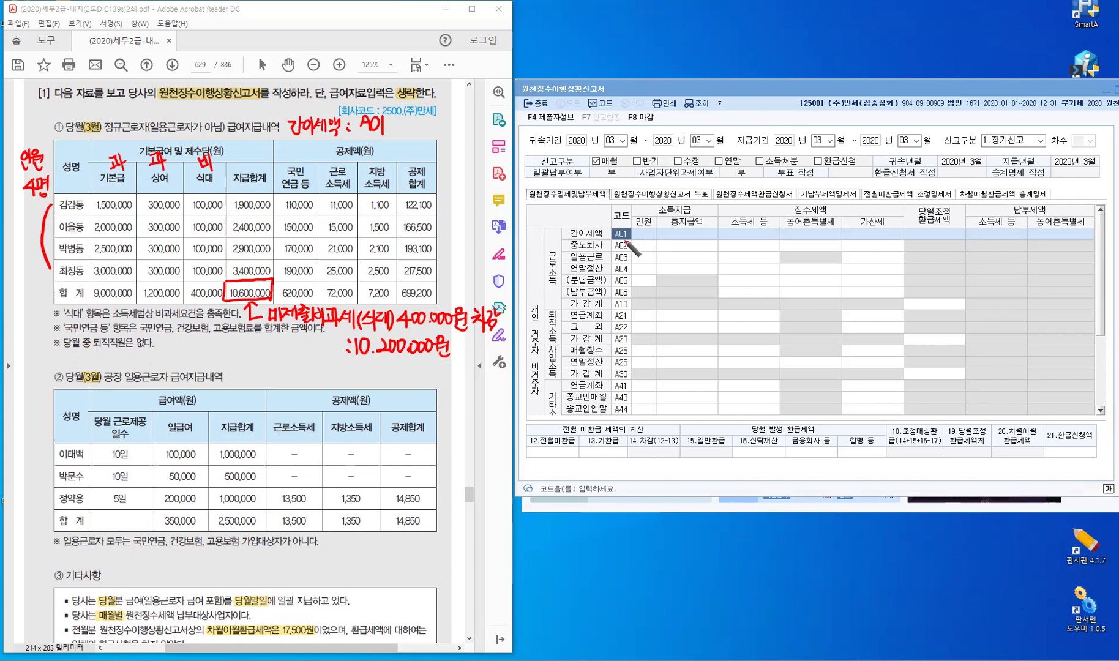
Label table ①'s deduction columns with 사 over 국민연금 등, 소 over 근로소득세 and 지 over 지방소득세.
mouse_move(294, 155)
mouse_down()
mouse_move(299, 167)
mouse_move(344, 164)
mouse_up()
drag(337, 164, 354, 163)
drag(371, 156, 375, 165)
drag(380, 154, 380, 167)
Put quotation marks around 원천징수이행상황신고서 in the question text and write 소득세 beneath it.
drag(155, 85, 152, 91)
drag(265, 84, 262, 92)
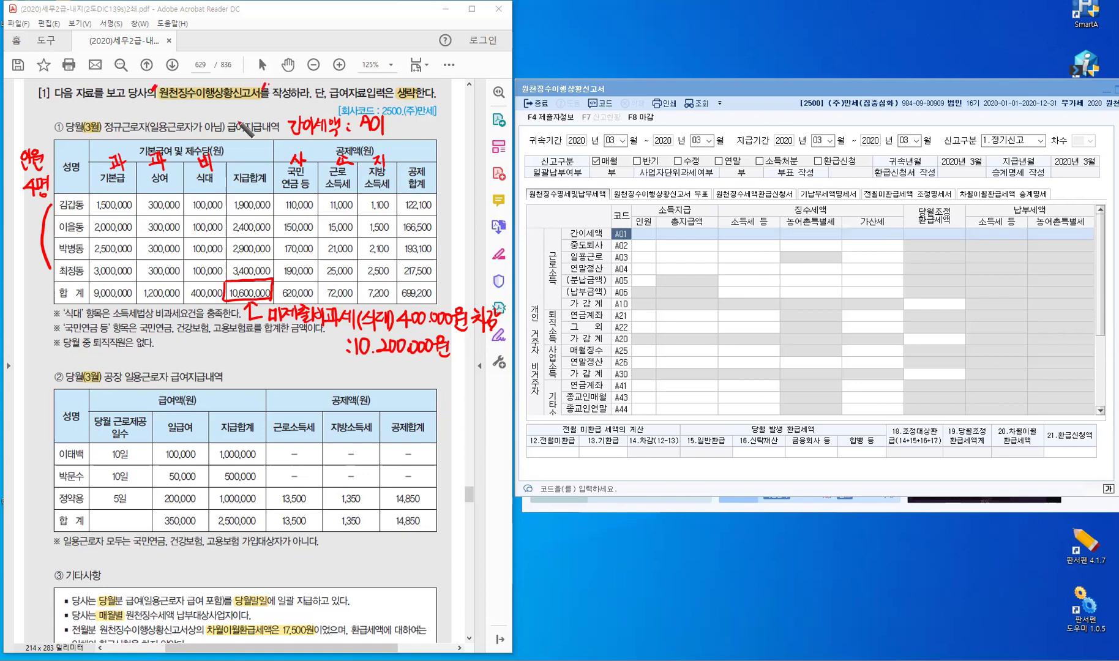
mouse_move(169, 95)
mouse_down()
mouse_move(167, 114)
mouse_move(184, 115)
mouse_up()
drag(188, 102, 190, 110)
drag(191, 106, 199, 111)
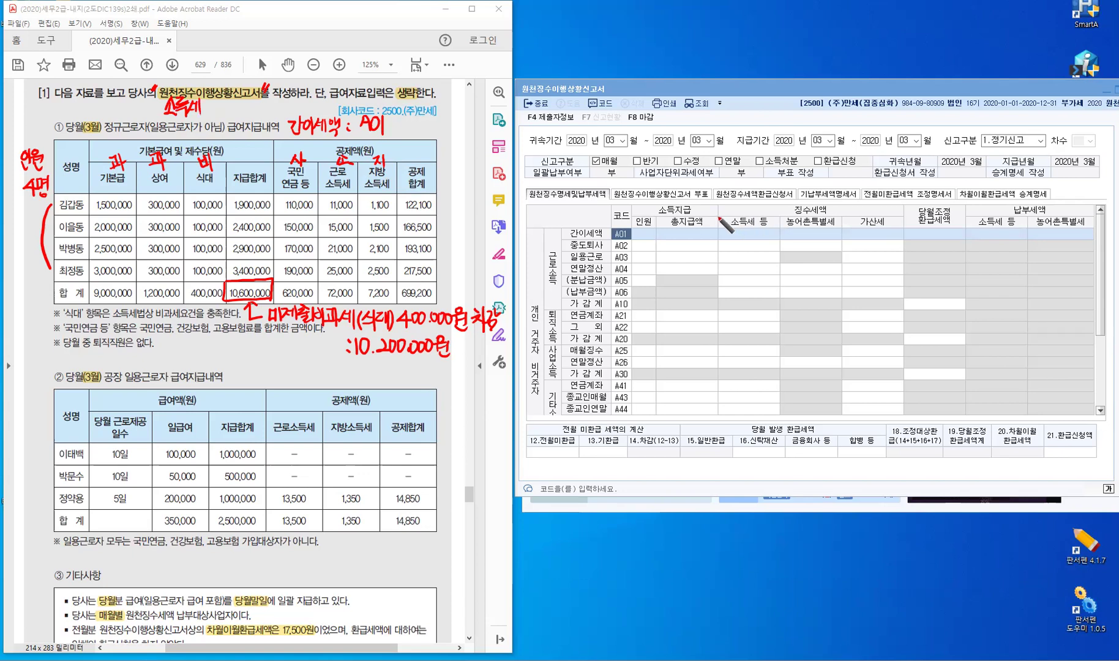
Box the report's 소득세 등 heading and table ①'s 72,000 근로소득세 total, and add 72,000 after the handwritten 소득세.
mouse_move(719, 225)
mouse_down()
mouse_move(728, 213)
mouse_move(779, 226)
mouse_move(719, 228)
mouse_up()
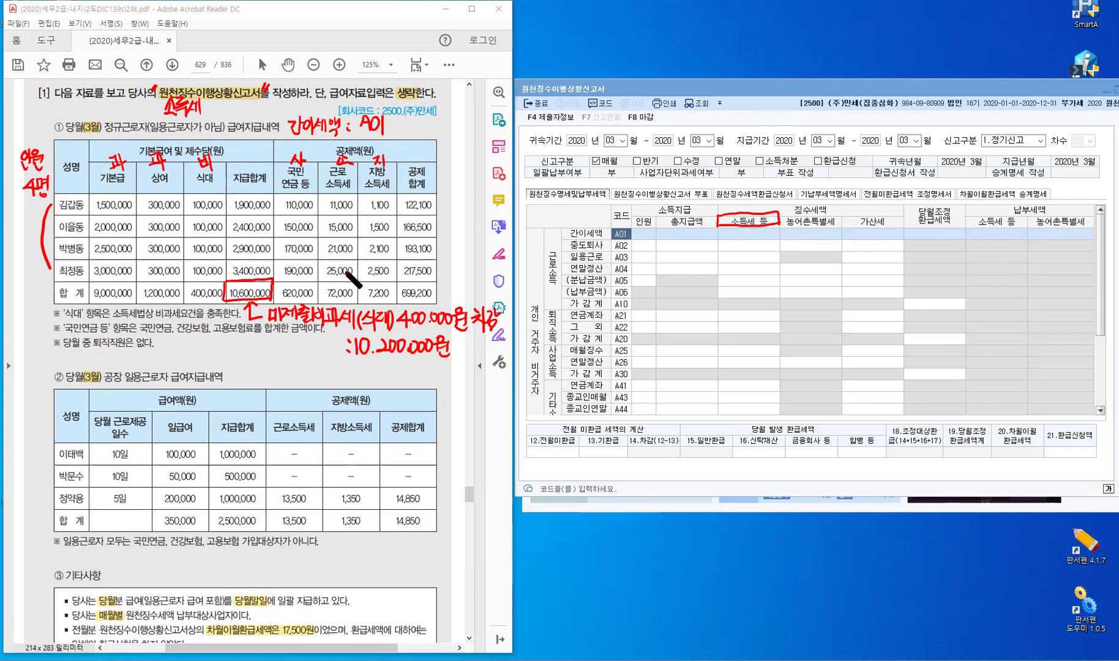
mouse_move(317, 283)
mouse_down()
mouse_move(317, 300)
mouse_move(354, 282)
mouse_move(357, 298)
mouse_move(319, 300)
mouse_up()
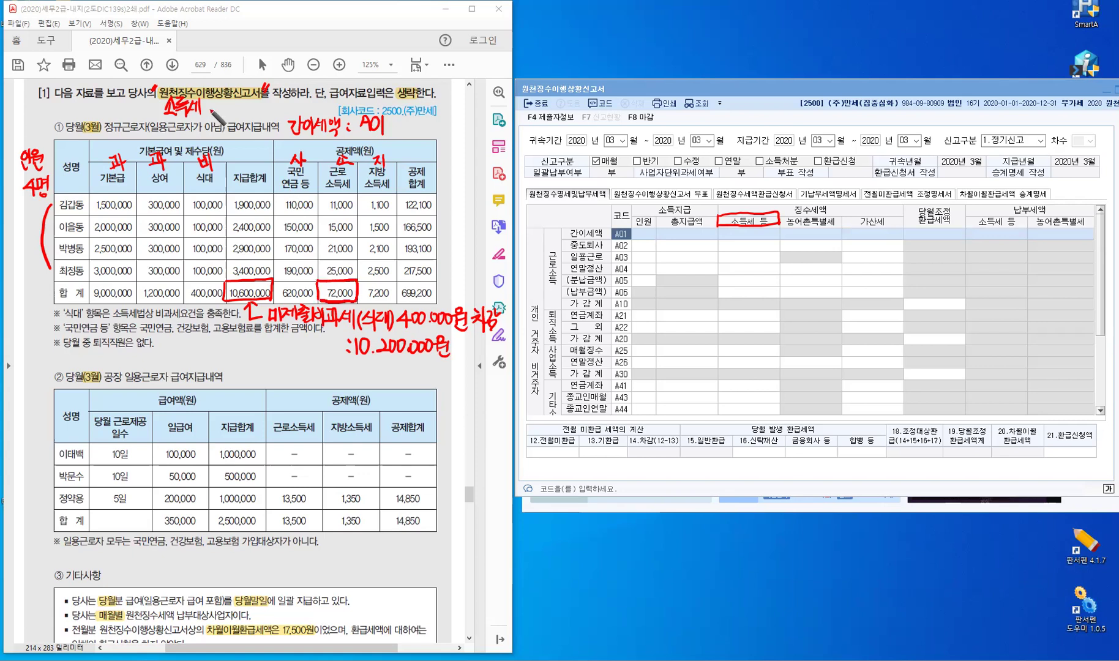
mouse_move(205, 99)
mouse_down()
mouse_move(215, 114)
mouse_move(235, 103)
mouse_up()
click(230, 111)
drag(241, 102, 249, 103)
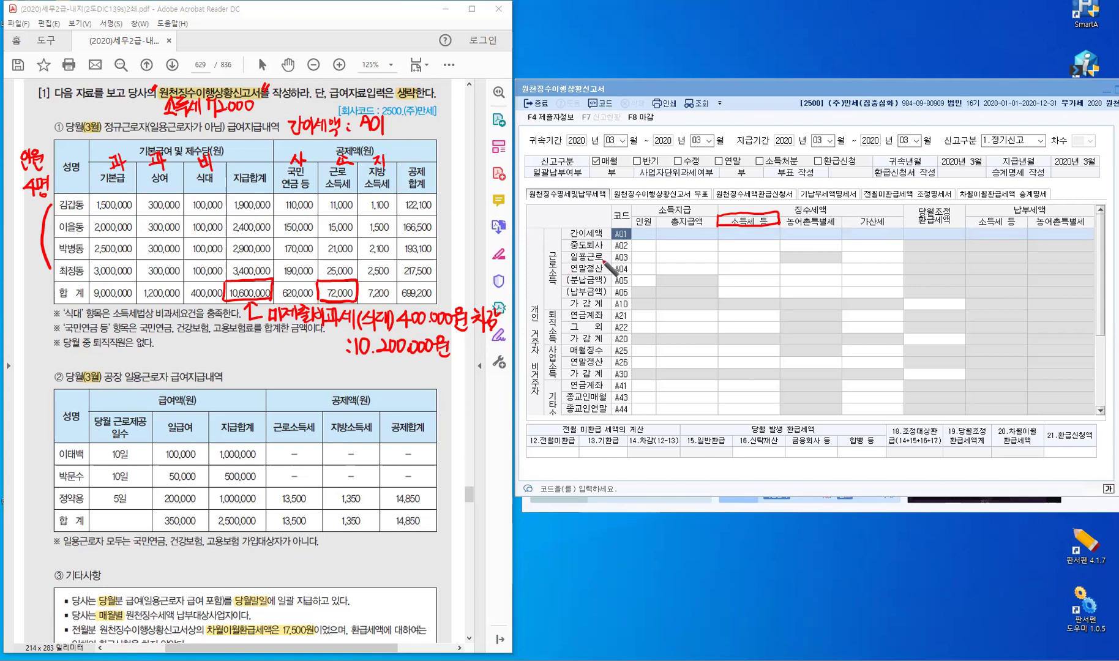
Handwrite the note "일용근로 : A03" beside the heading of the daily workers' payroll table ②.
drag(235, 367, 262, 382)
drag(263, 371, 286, 382)
click(279, 373)
click(278, 381)
mouse_move(291, 368)
mouse_down()
mouse_move(297, 382)
mouse_move(301, 370)
mouse_up()
drag(306, 370, 309, 382)
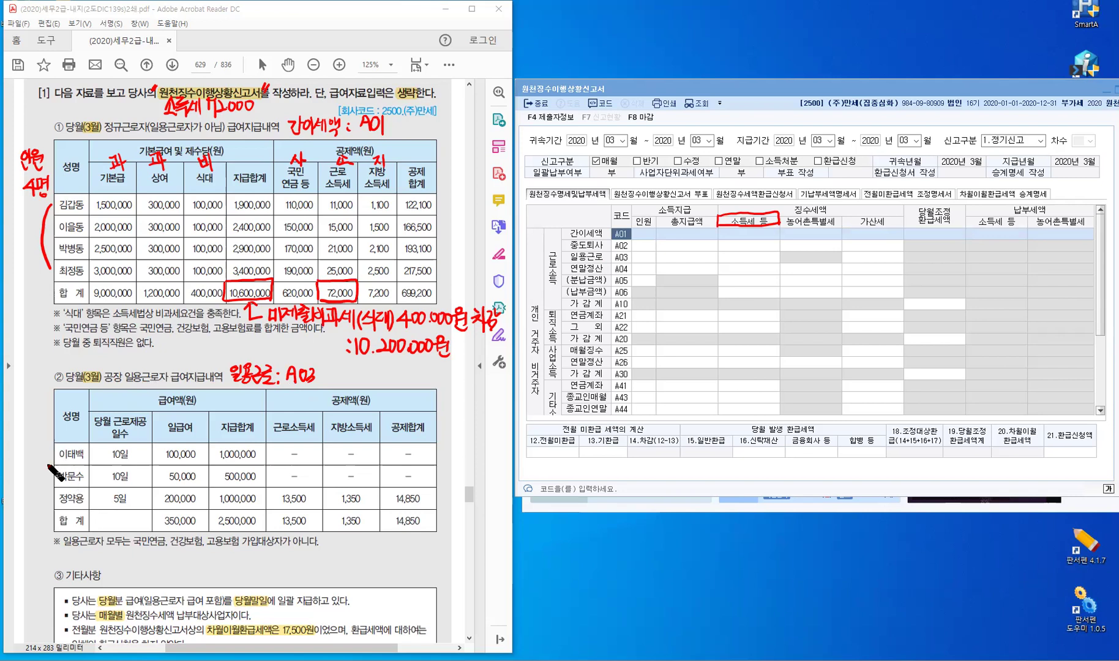
Bracket the daily workers' names in table ② and write 인원 3명 beside them.
drag(49, 467, 56, 493)
drag(33, 410, 38, 428)
drag(43, 409, 43, 409)
drag(40, 418, 47, 416)
drag(47, 407, 47, 421)
drag(41, 419, 52, 423)
mouse_move(45, 422)
mouse_down()
mouse_move(54, 429)
mouse_move(27, 460)
mouse_move(33, 454)
mouse_up()
drag(33, 448, 42, 447)
drag(39, 451, 43, 451)
drag(44, 442, 43, 455)
drag(40, 456, 41, 457)
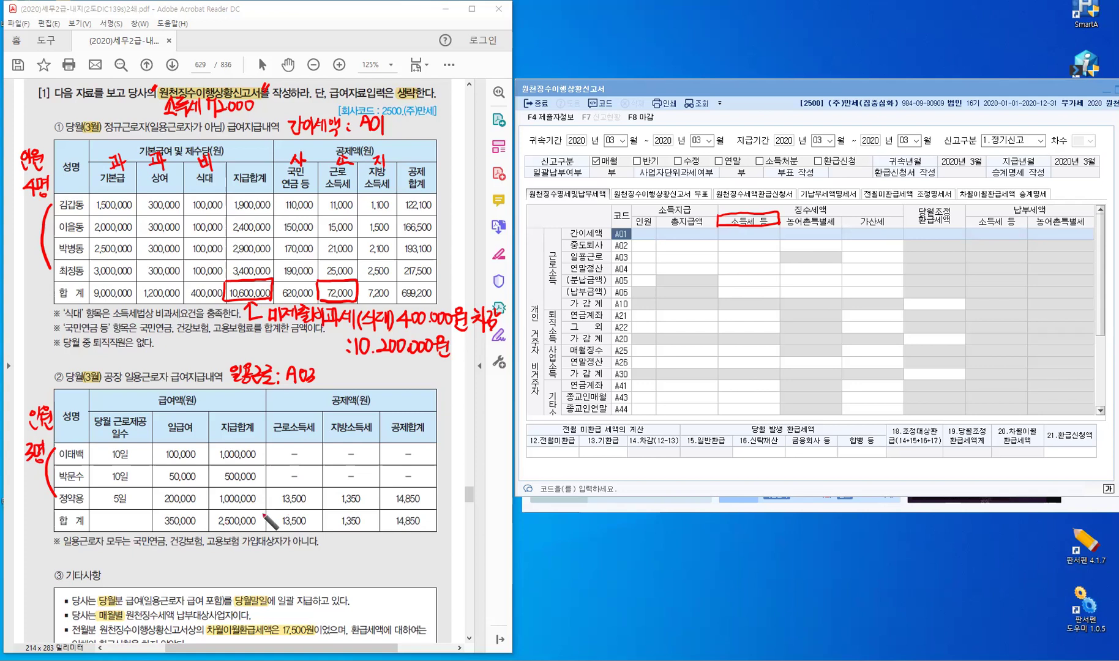
Box the 13,500 근로소득세 total and the 2,500,000 지급합계 total in table ②.
mouse_move(265, 506)
mouse_down()
mouse_move(266, 531)
mouse_move(323, 509)
mouse_move(273, 531)
mouse_up()
drag(209, 510, 209, 531)
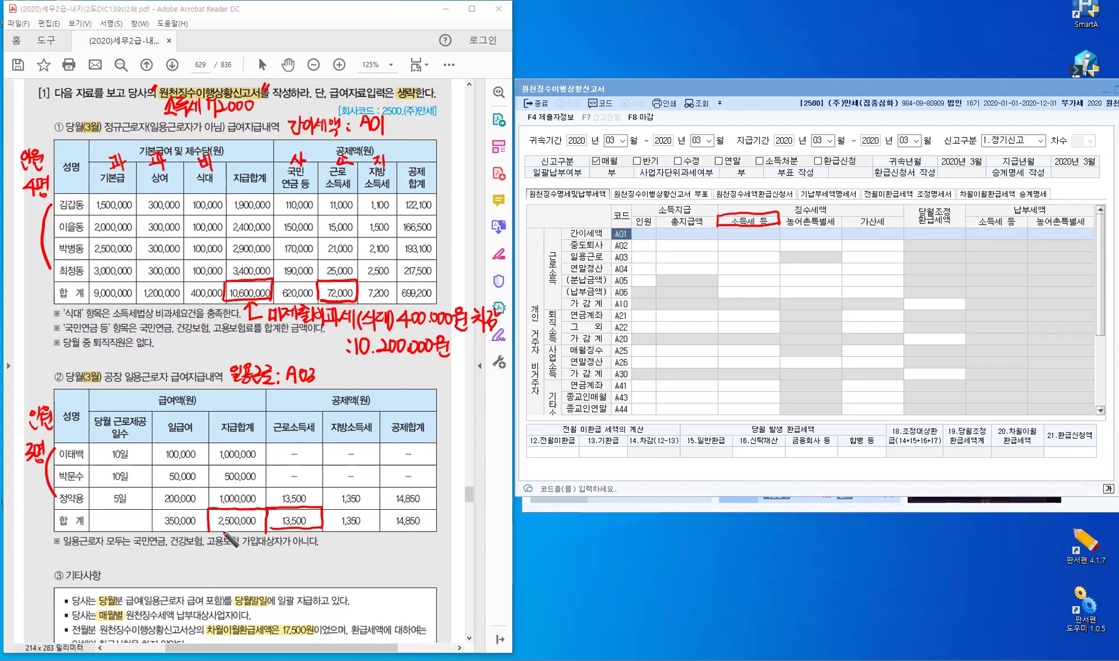
drag(210, 532, 261, 530)
Fill the 간이세액 A01 row with 인원 4, 총지급액 10,200,000 and 소득세 등 72,000.
click(647, 233)
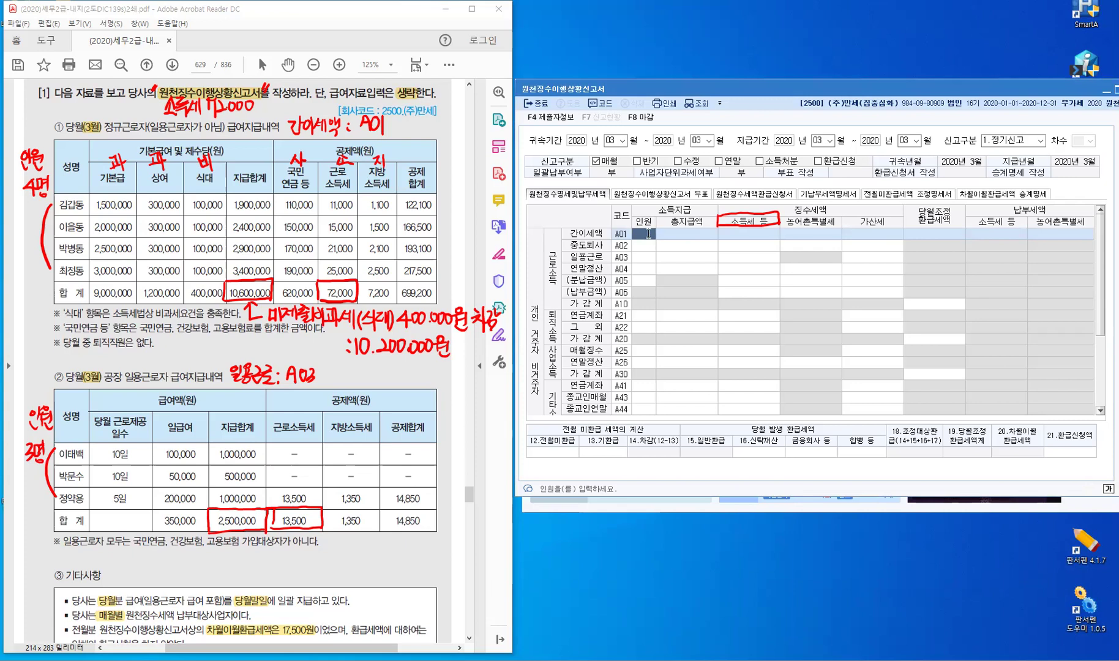
text(4)
key(Return)
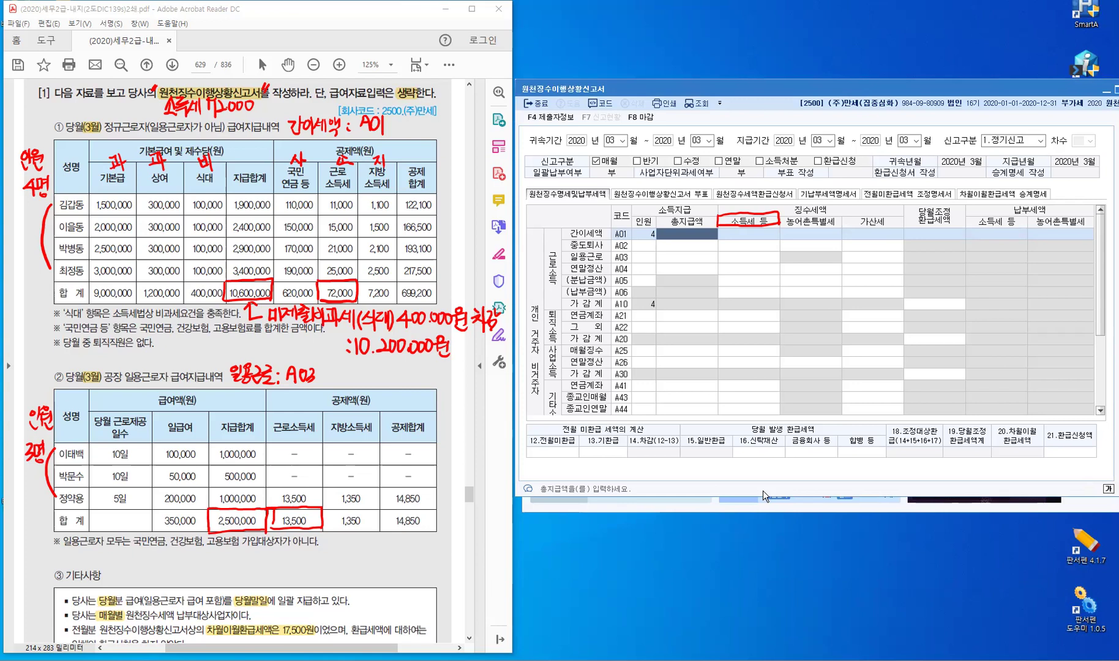
text(10,200,000)
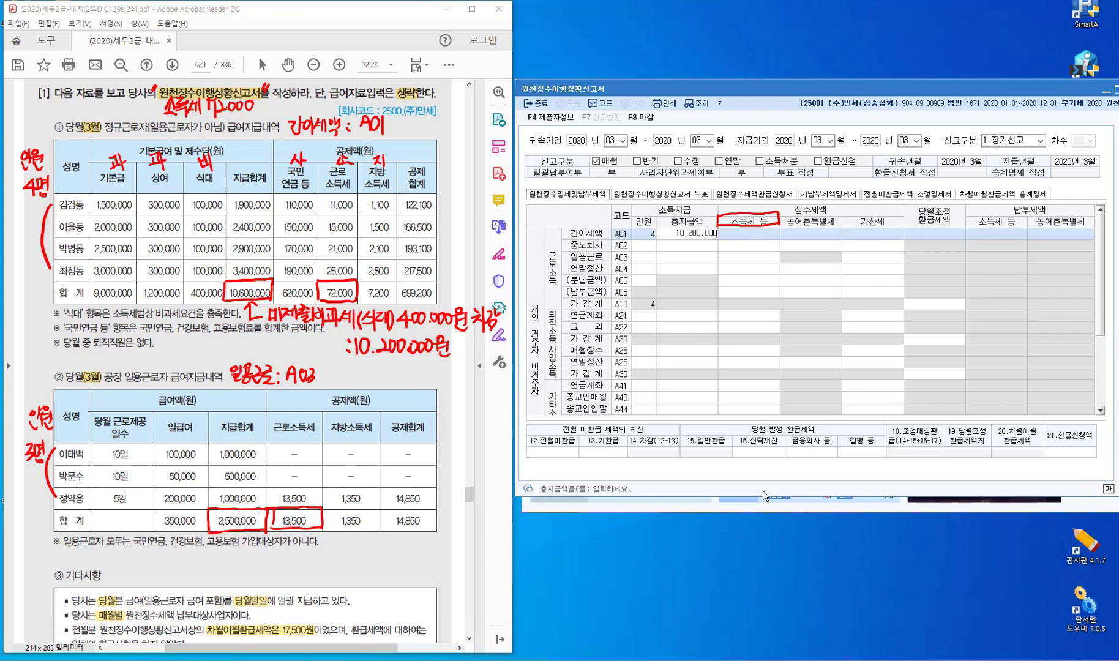
key(Return)
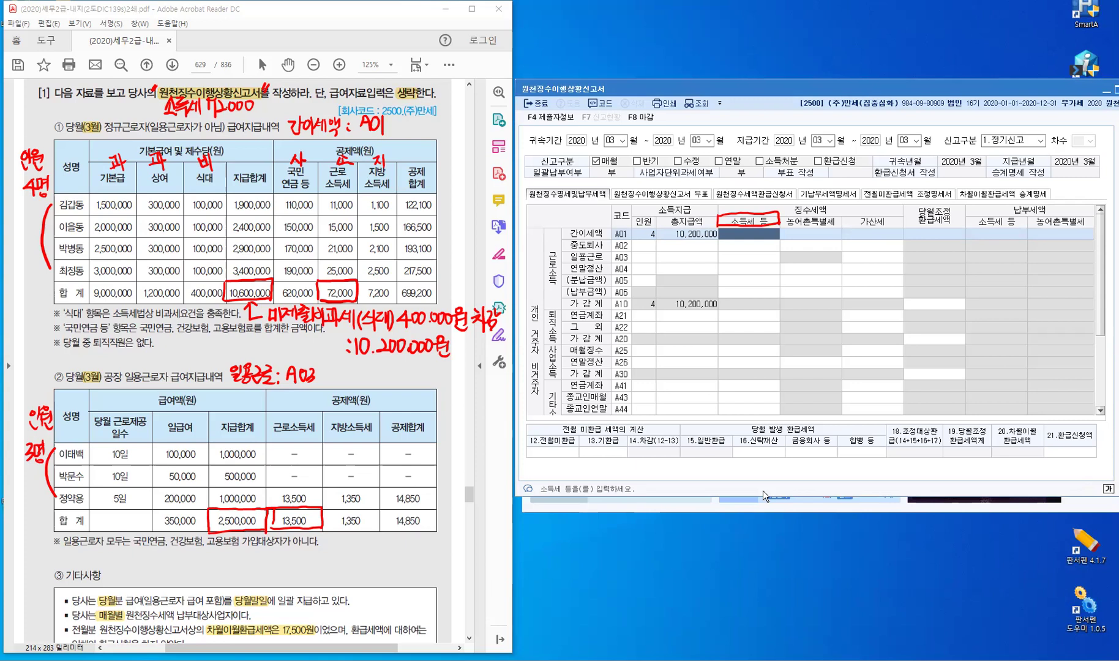
text(72,000)
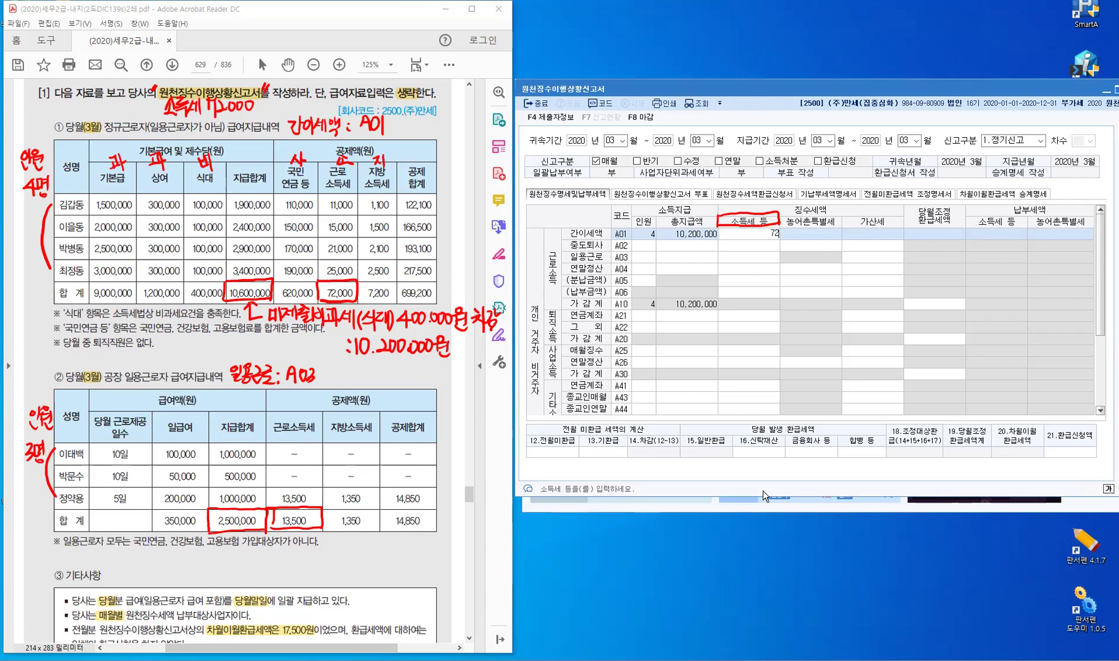
key(Return)
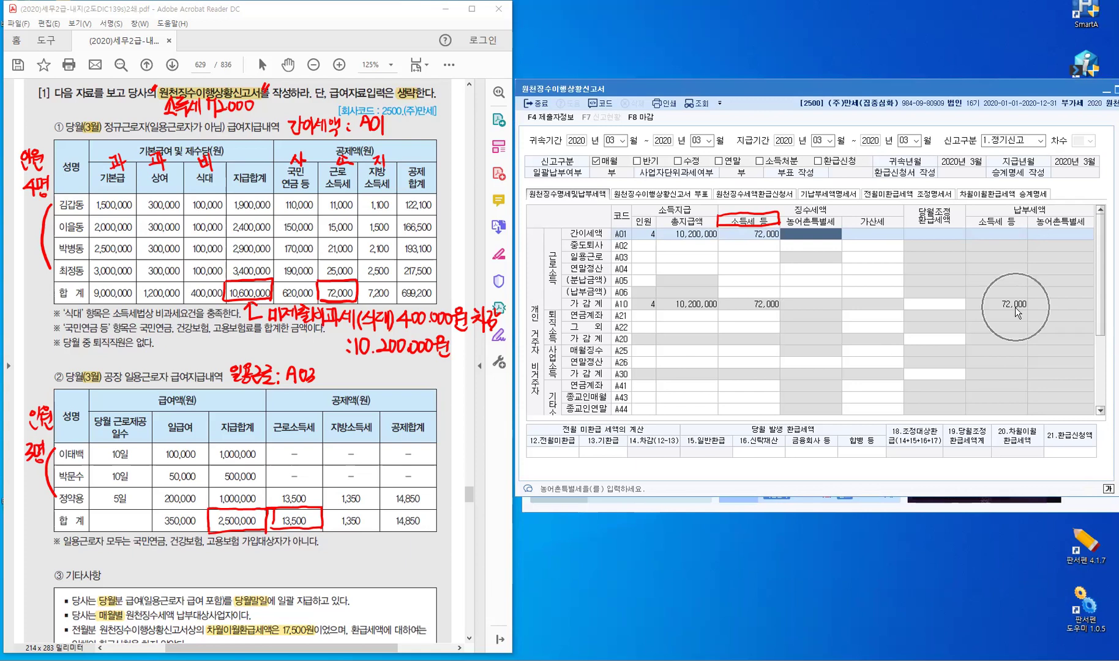
Fill the 일용근로 A03 row with 인원 3, 총지급액 2,500,000 and 소득세 등 13,500.
click(645, 257)
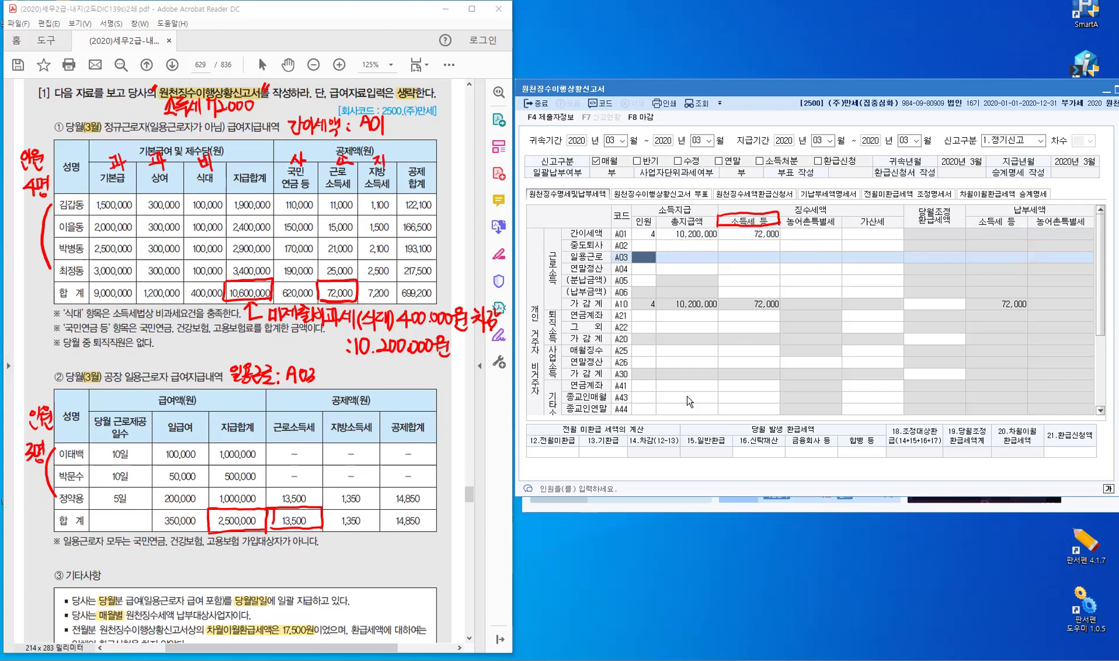
text(3)
key(Return)
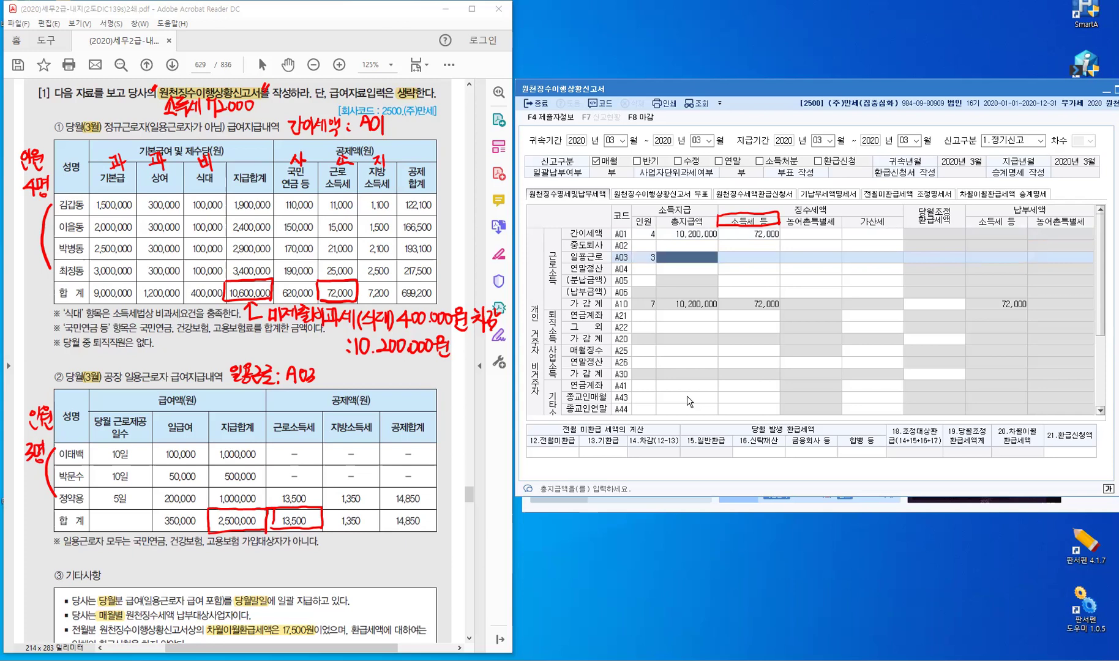
text(2,500)
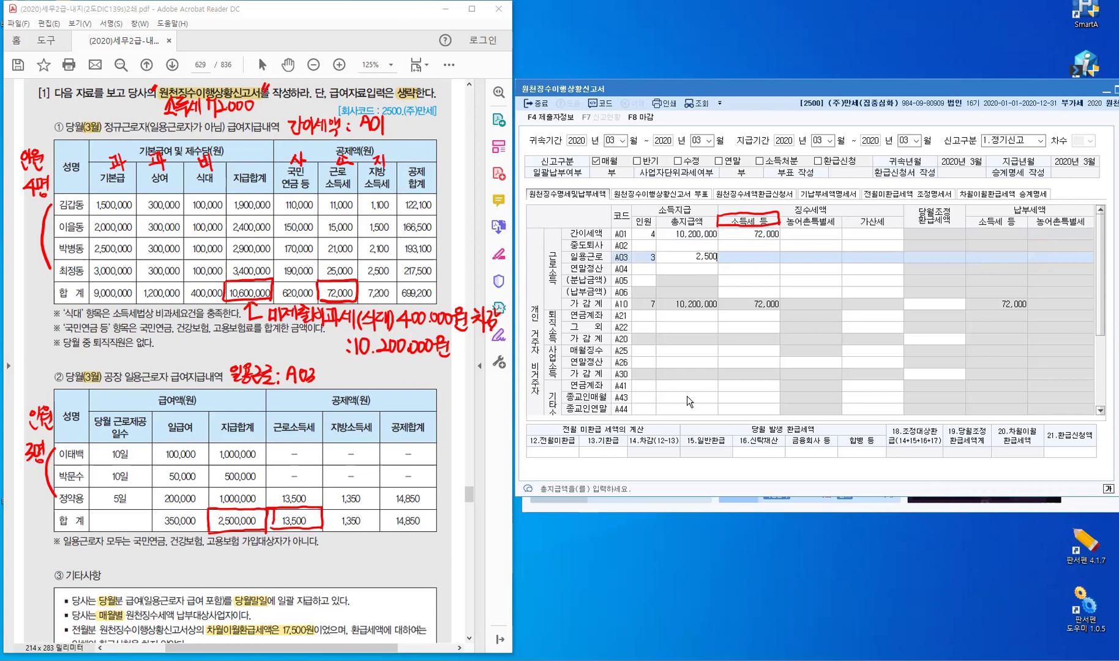
text(,000)
key(Return)
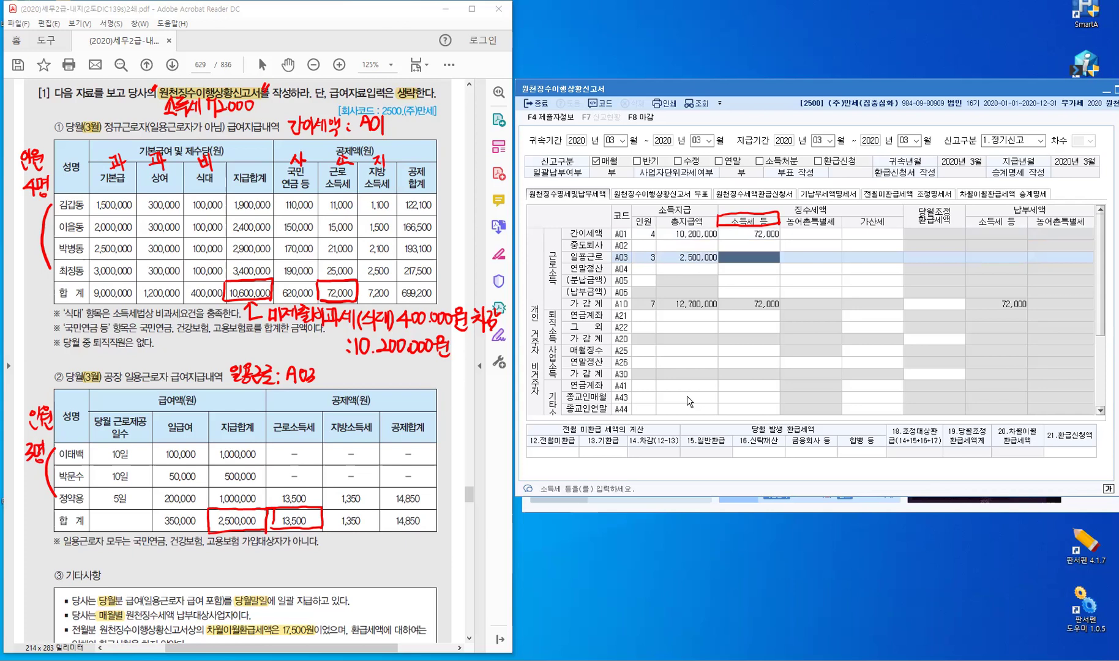
text(13,5)
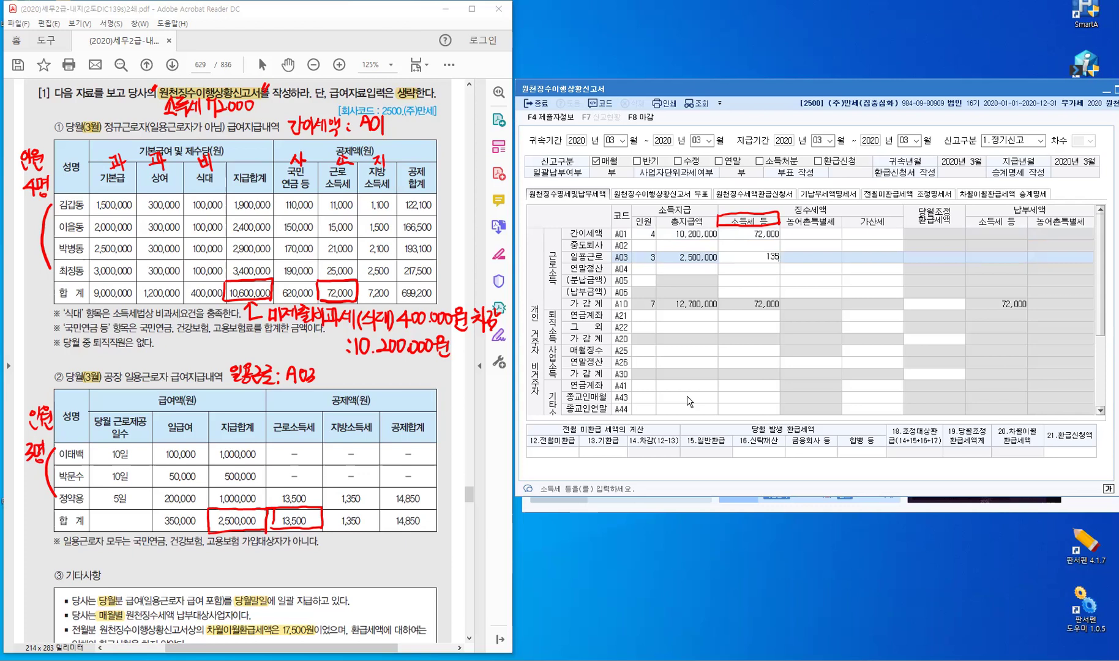
text(00)
key(Return)
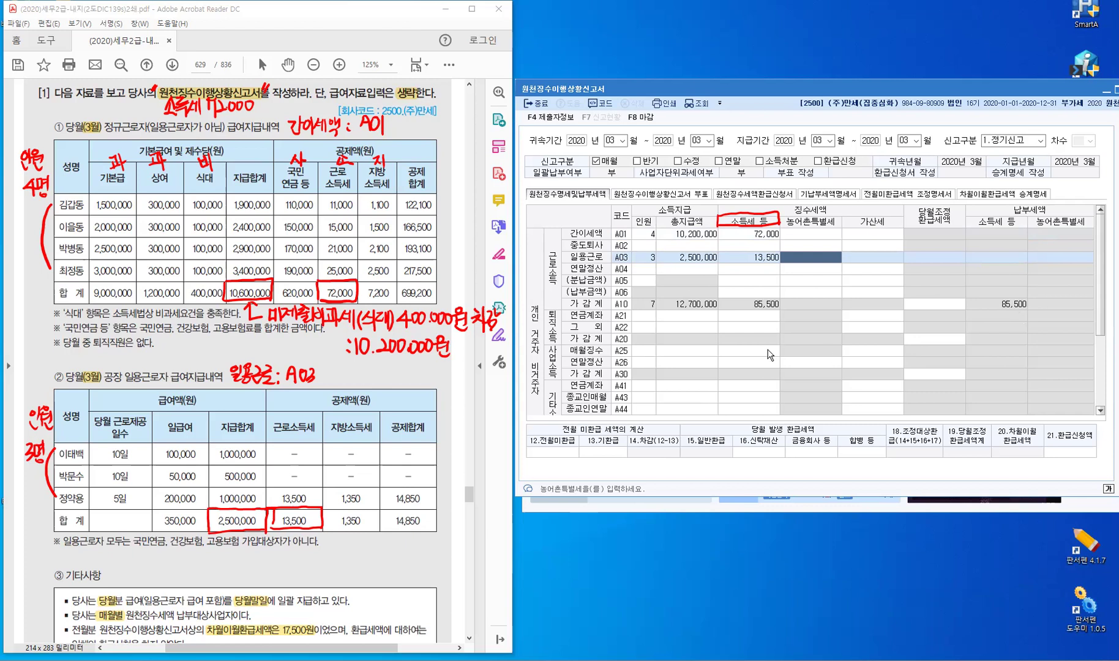
Clear the pen marks and enter 17,500 as 12.전월미환급 in the report's unrefunded tax calculation.
key(Escape)
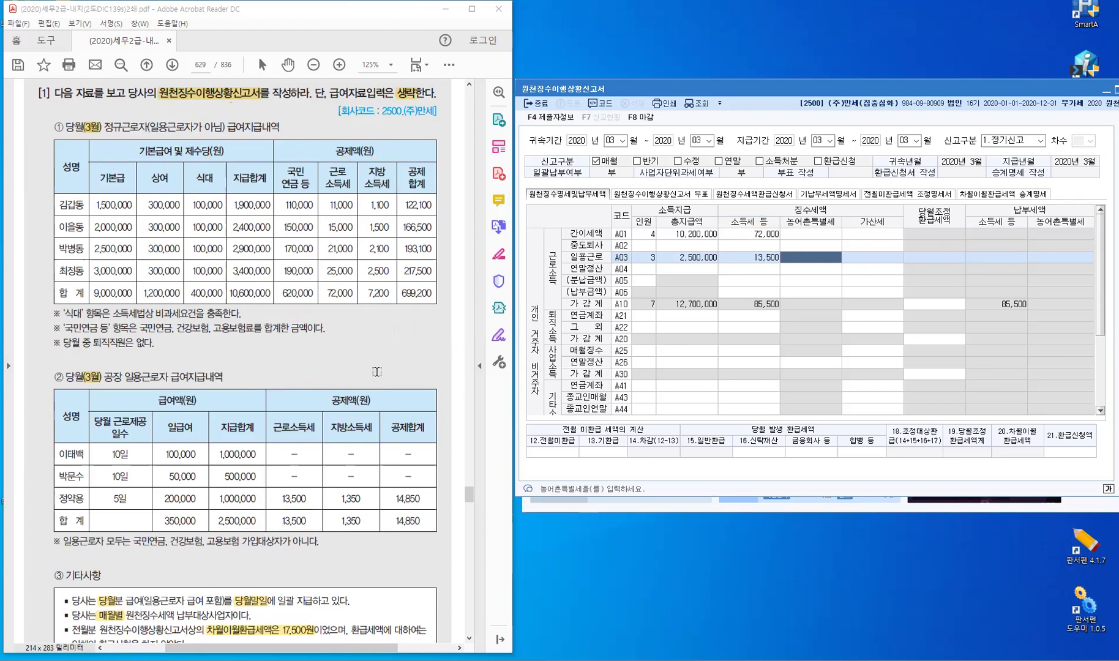
scroll(376, 371, down, 3)
scroll(196, 448, down, 2)
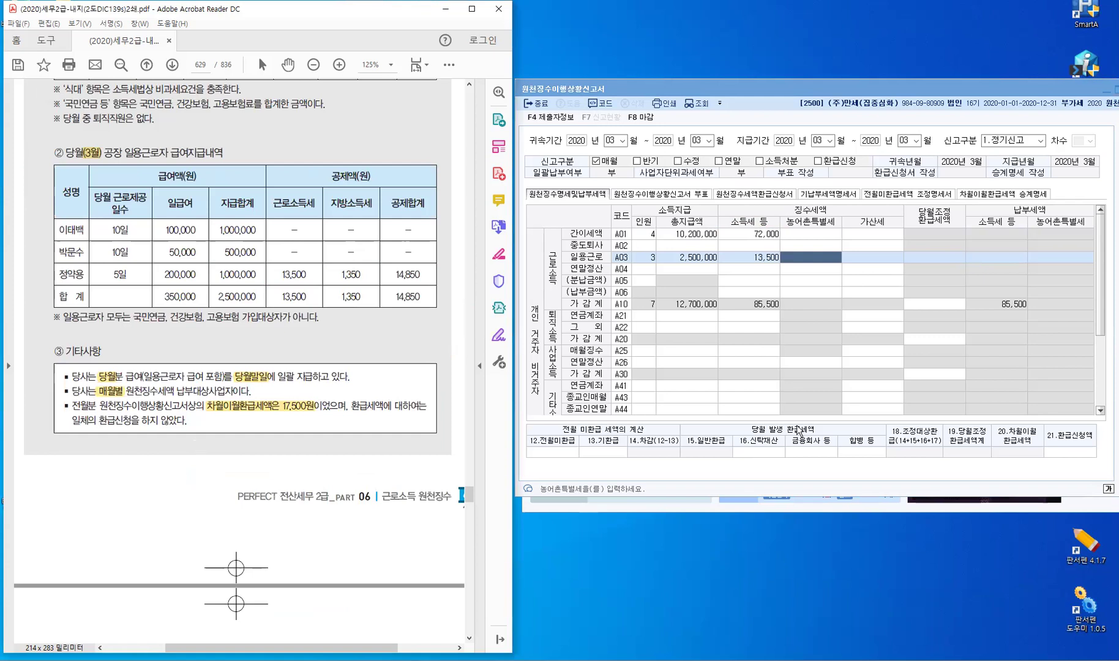
click(560, 452)
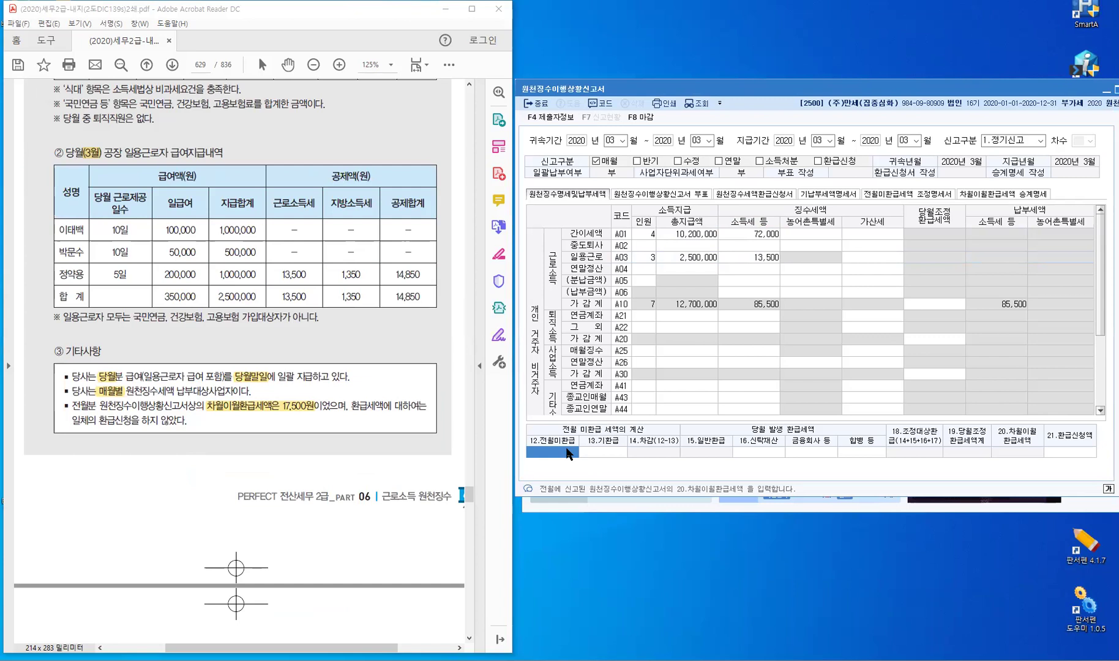
key(ctrl)
text(17,500)
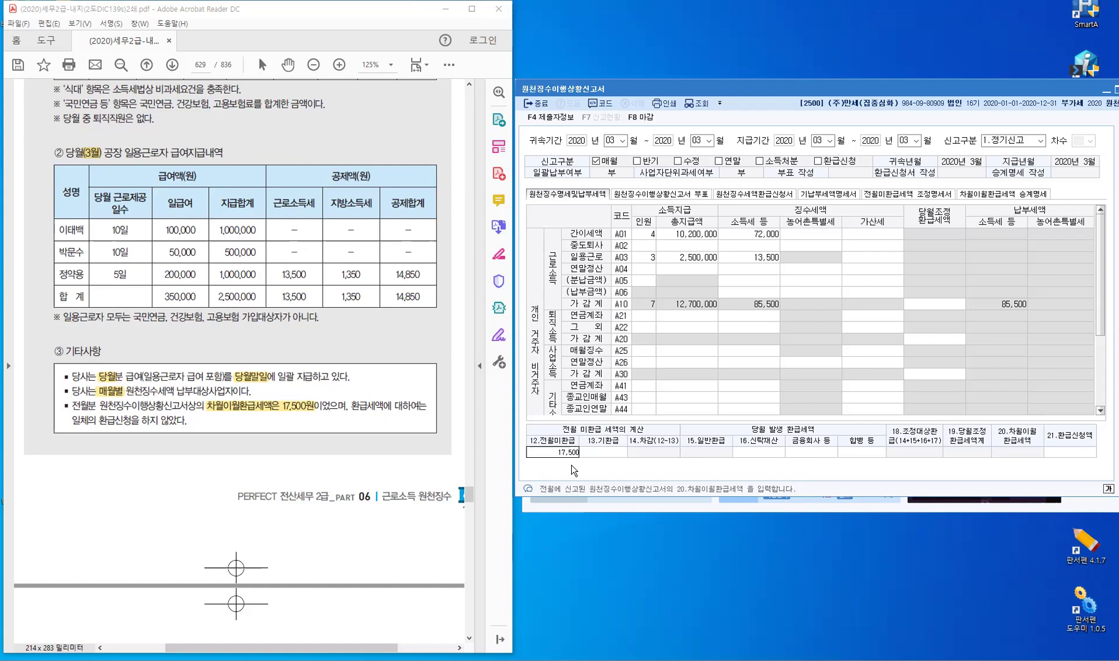
key(Return)
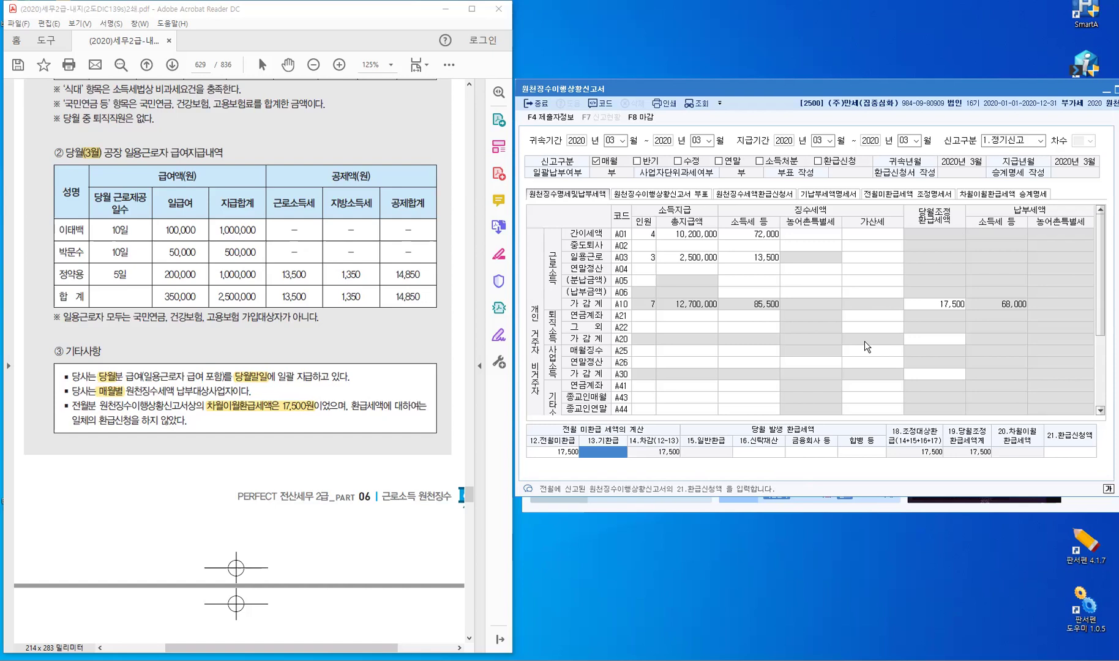
key(Return)
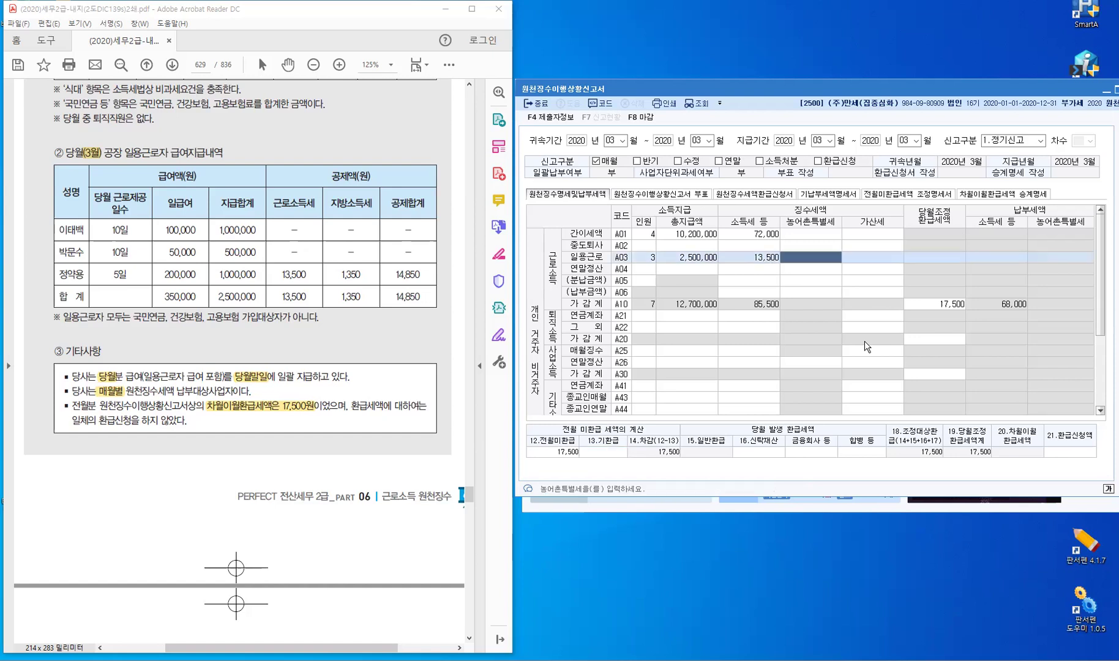
Save the March 원천징수이행상황신고서 data and close the report.
key(Escape)
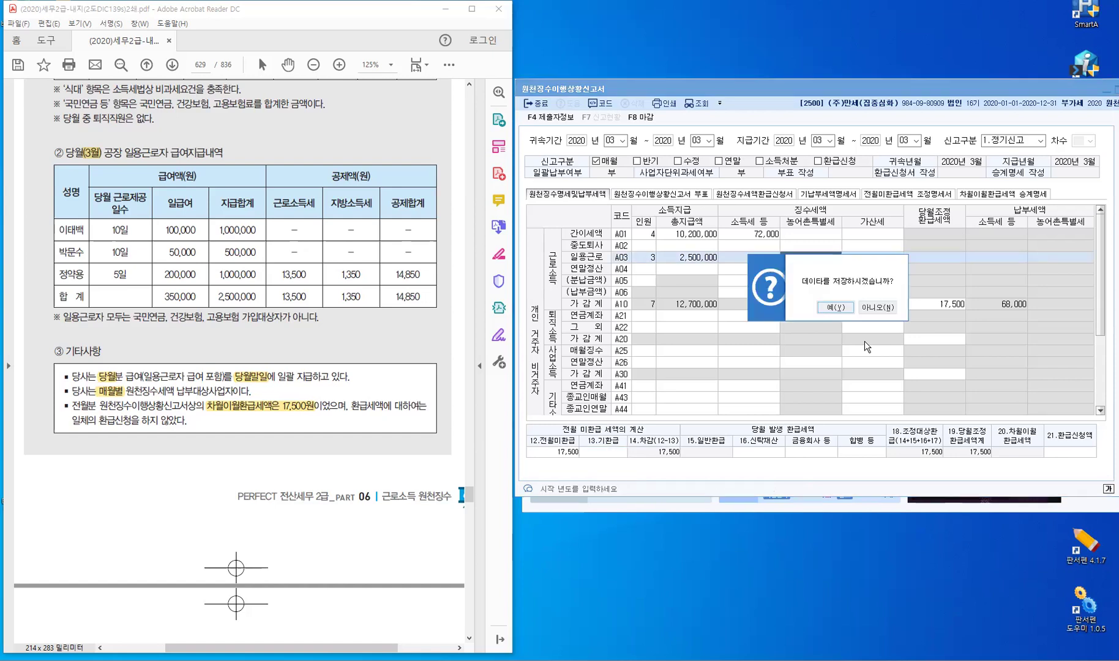
click(842, 311)
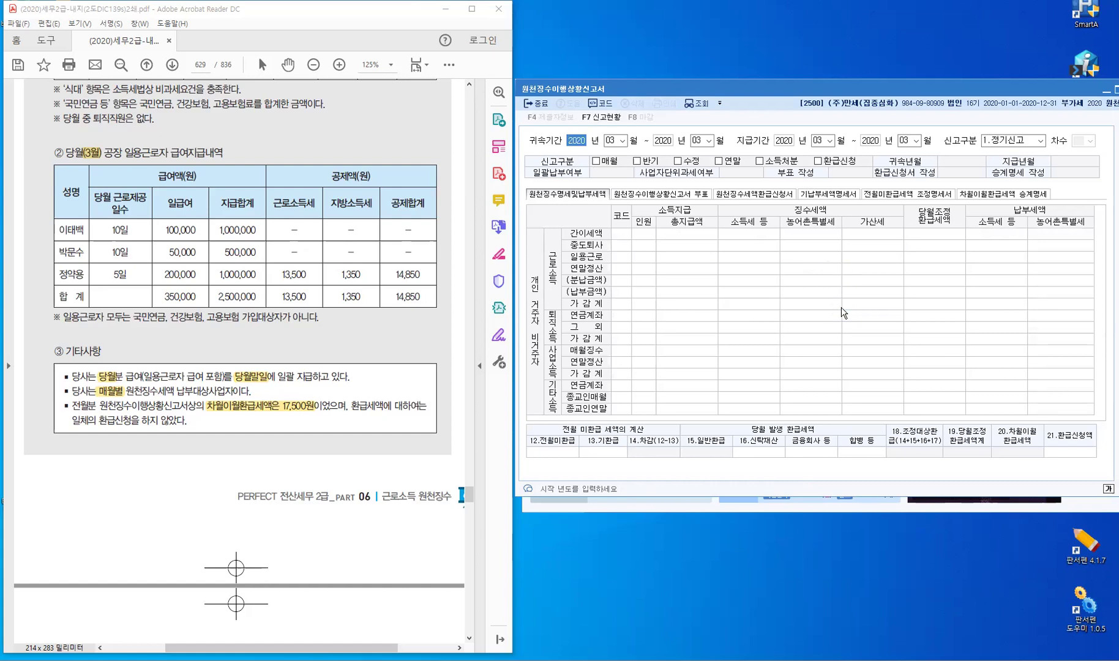
key(Escape)
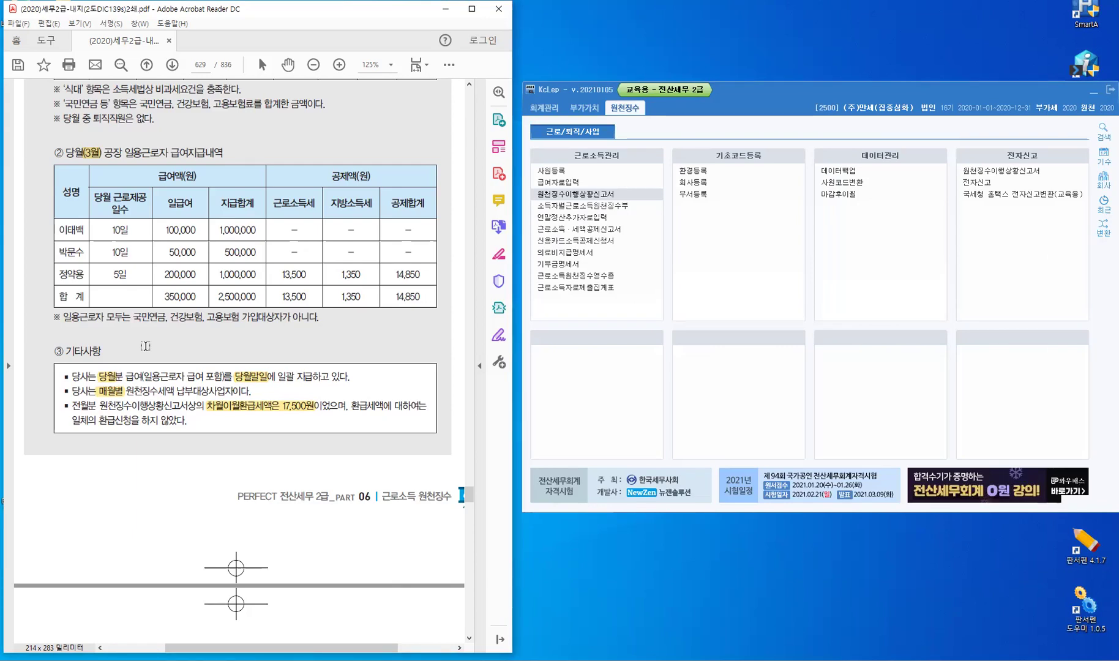
Bring up problem [2] in the PDF and change the KcLep company to 2600 (주)온누리.
scroll(145, 345, down, 3)
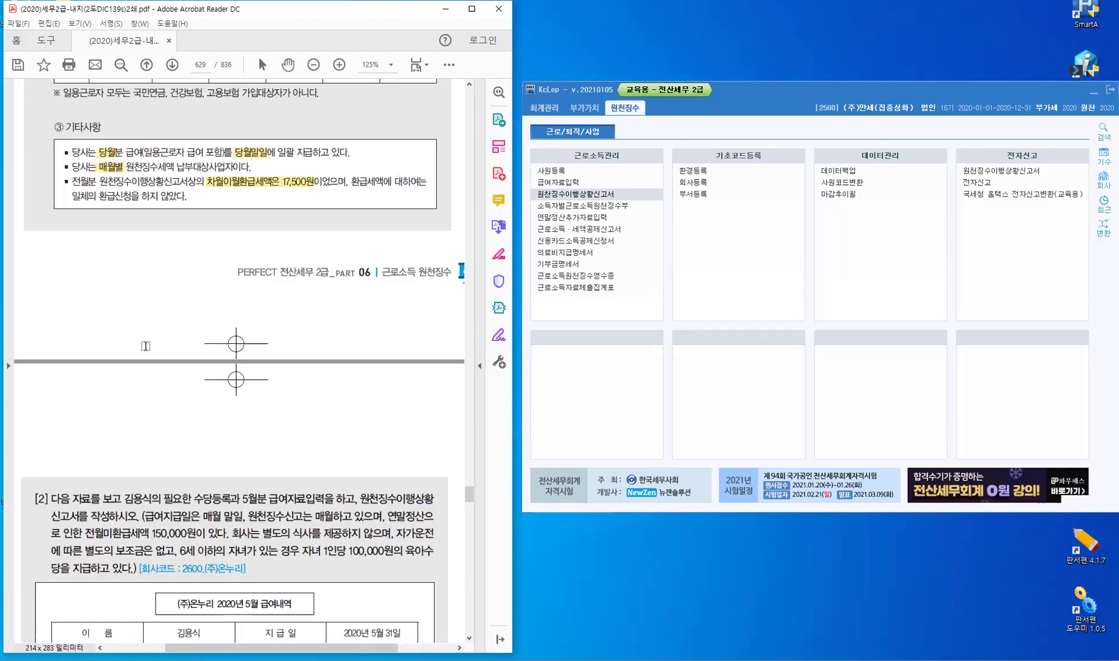
scroll(145, 346, down, 2)
scroll(145, 346, down, 3)
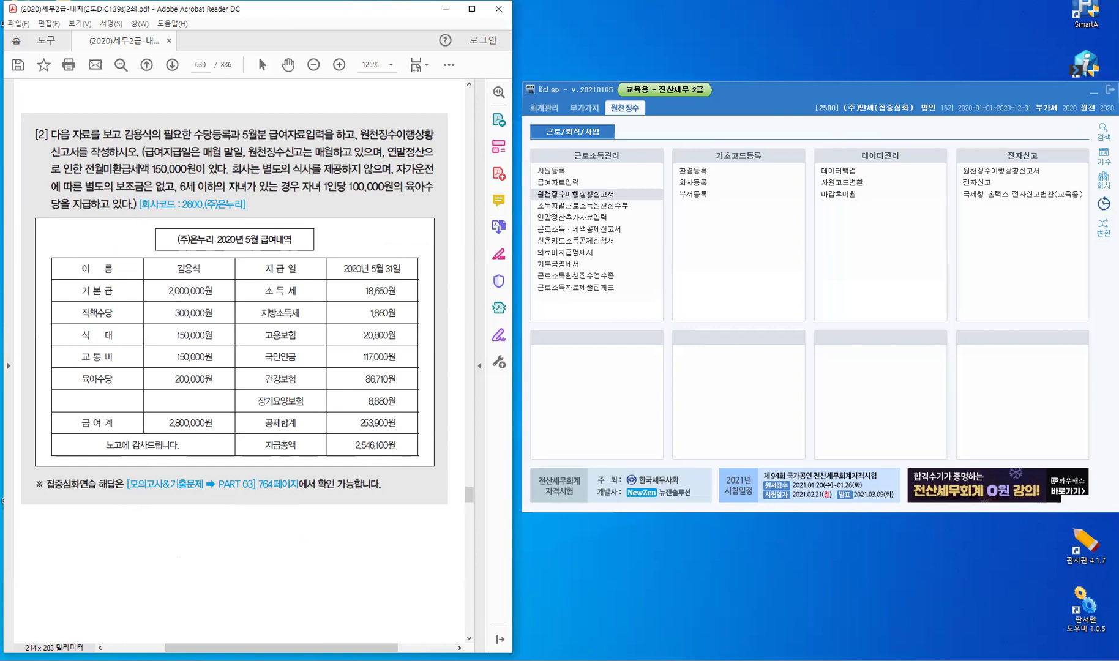
click(878, 304)
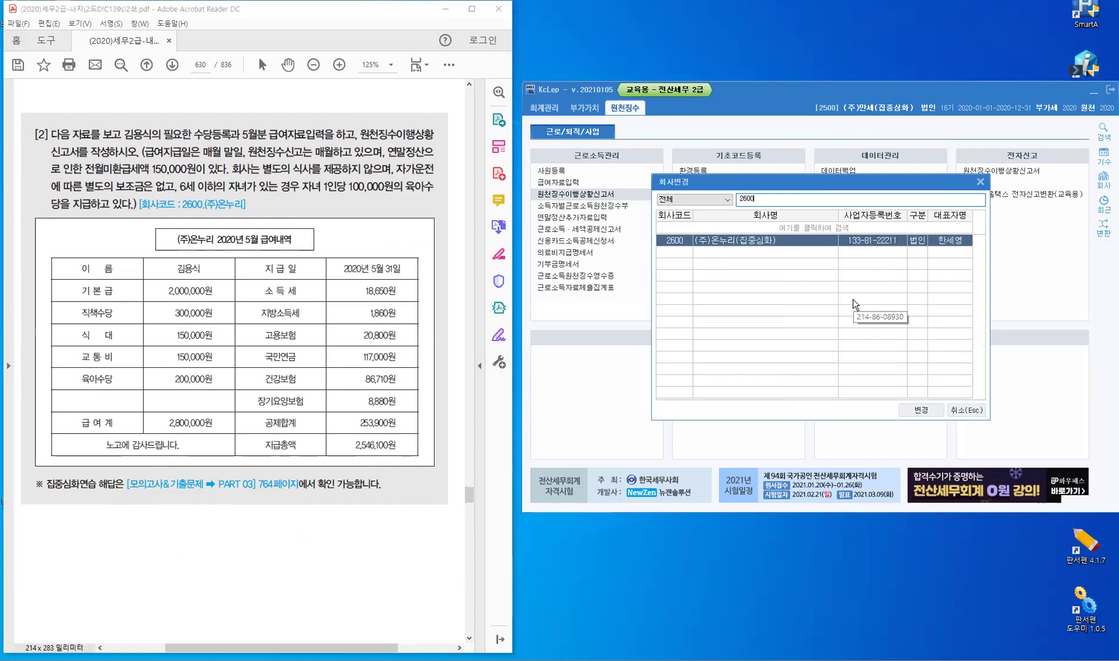
key(Escape)
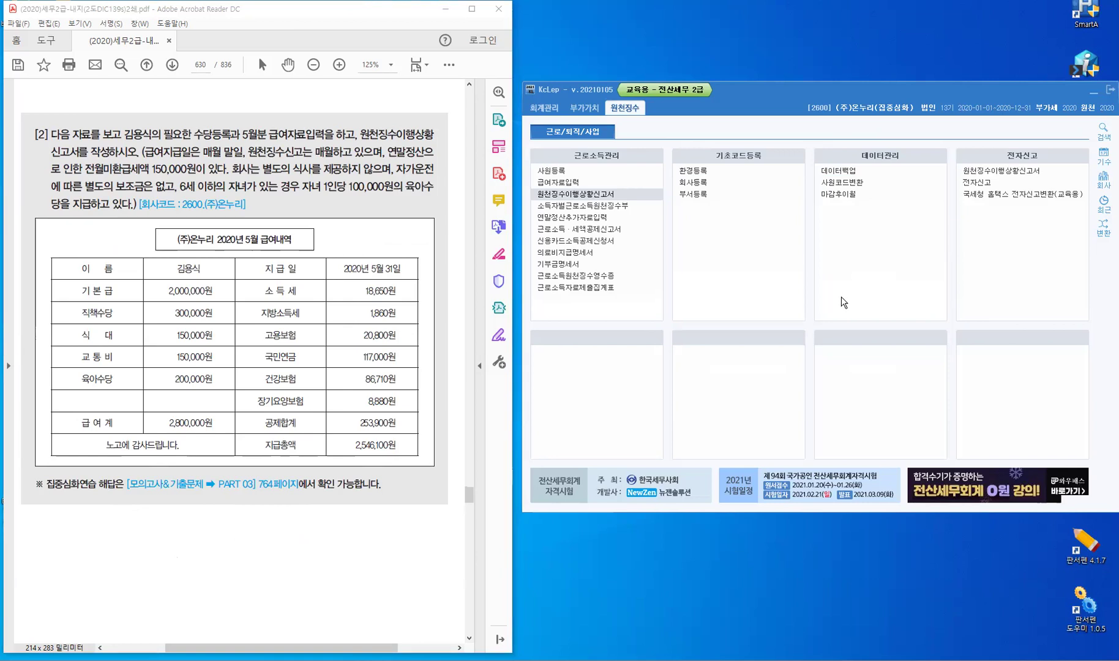
Highlight 급여자료입력, 원천징수이행상황 and 매월 말일 in the text of problem [2].
double_click(290, 135)
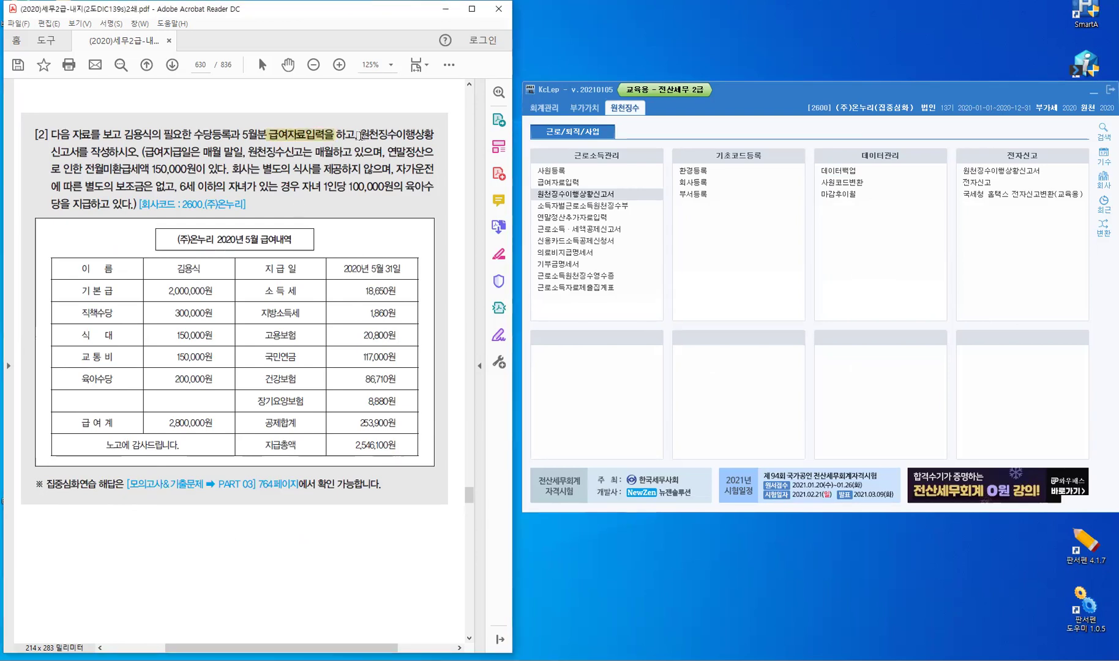
drag(360, 135, 425, 133)
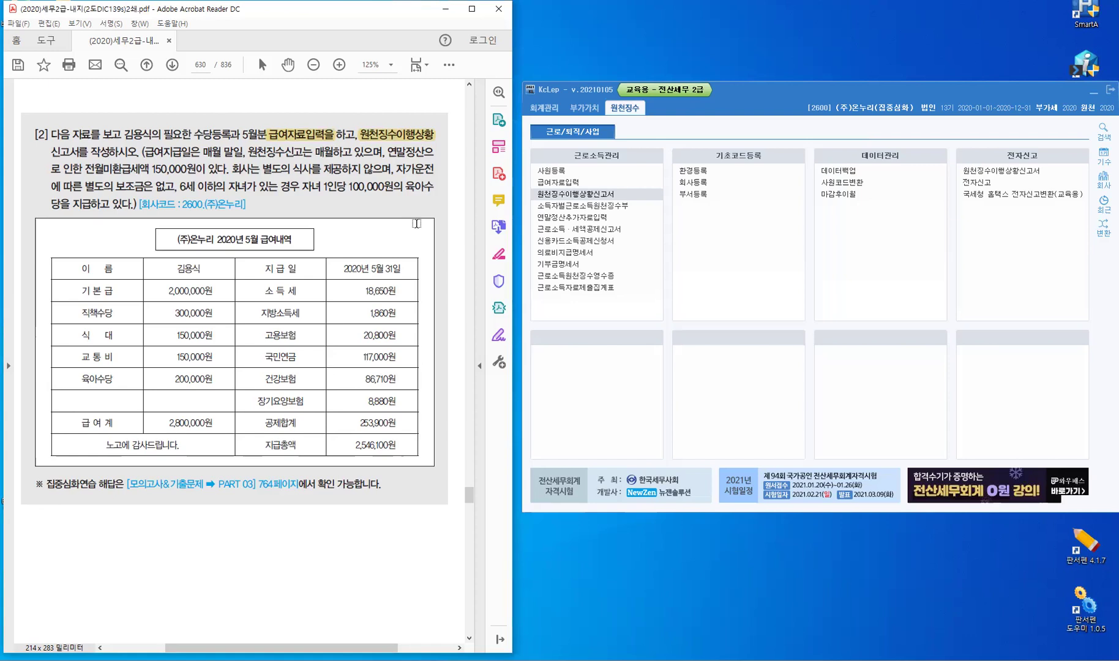
double_click(212, 152)
Draw an arrow to 매월 말일 and handwrite 다음달 10일 at its start.
drag(268, 210, 245, 153)
mouse_move(246, 92)
mouse_down()
mouse_move(221, 162)
mouse_move(262, 90)
mouse_move(269, 98)
mouse_up()
drag(270, 92, 286, 92)
drag(280, 93, 281, 99)
drag(283, 87, 289, 91)
drag(291, 85, 290, 93)
drag(283, 94, 299, 100)
drag(306, 88, 313, 92)
drag(314, 92, 317, 91)
drag(317, 87, 323, 102)
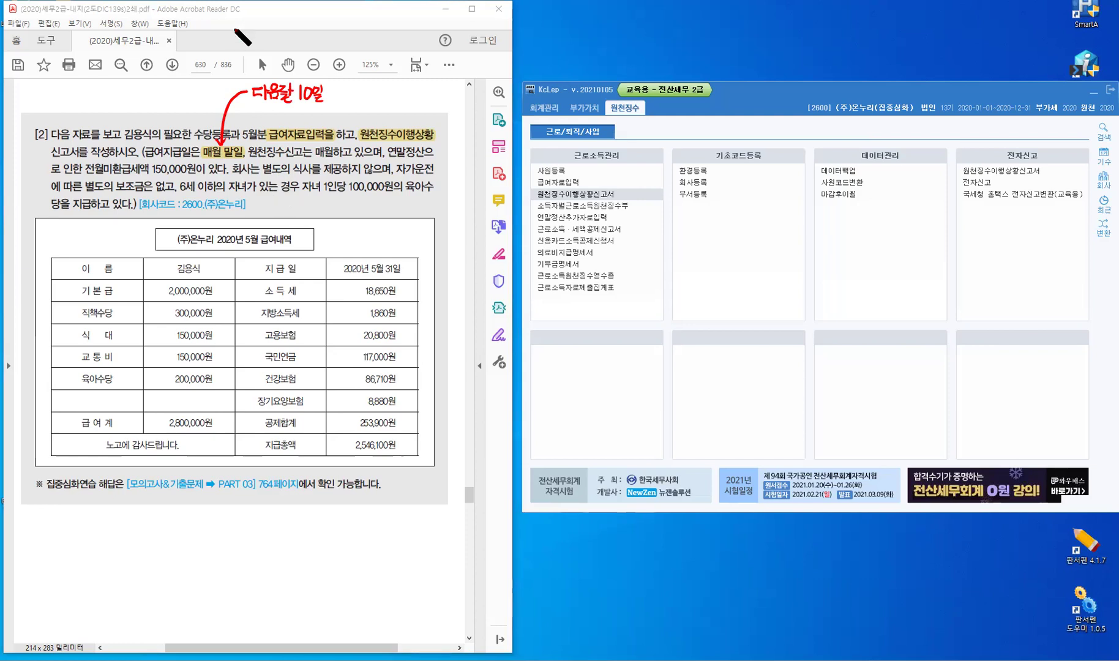
Handwrite 귀속: 5월, 지급: 6월 above the 다음달 10일 note.
mouse_move(234, 22)
mouse_down()
mouse_move(245, 28)
mouse_move(238, 39)
mouse_up()
mouse_move(247, 21)
mouse_down()
mouse_move(247, 42)
mouse_move(252, 30)
mouse_up()
drag(258, 26, 263, 29)
drag(252, 33, 265, 31)
mouse_move(254, 35)
mouse_down()
mouse_move(282, 41)
mouse_move(294, 26)
mouse_up()
click(272, 31)
click(271, 40)
drag(299, 26, 299, 27)
drag(295, 35, 309, 37)
mouse_move(300, 39)
mouse_down()
mouse_move(320, 46)
mouse_move(347, 28)
mouse_move(338, 43)
mouse_move(357, 42)
mouse_move(367, 32)
mouse_up()
drag(357, 34, 370, 33)
drag(360, 37, 368, 45)
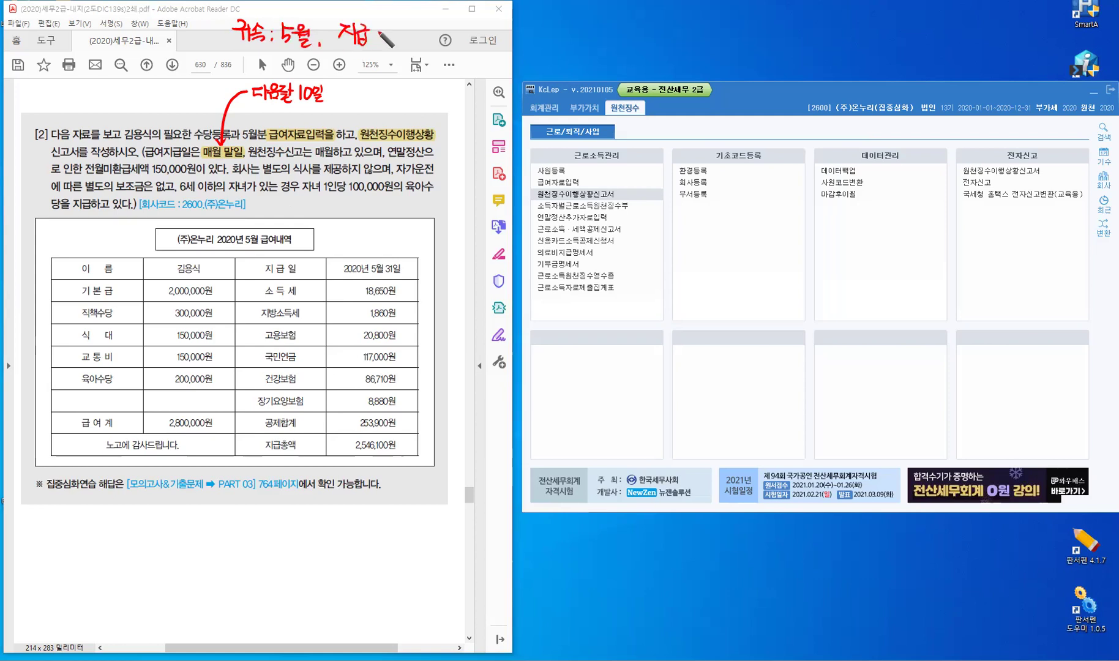
click(375, 34)
click(375, 42)
mouse_move(399, 25)
mouse_down()
mouse_move(392, 37)
mouse_move(406, 27)
mouse_move(406, 41)
mouse_up()
drag(416, 24, 419, 46)
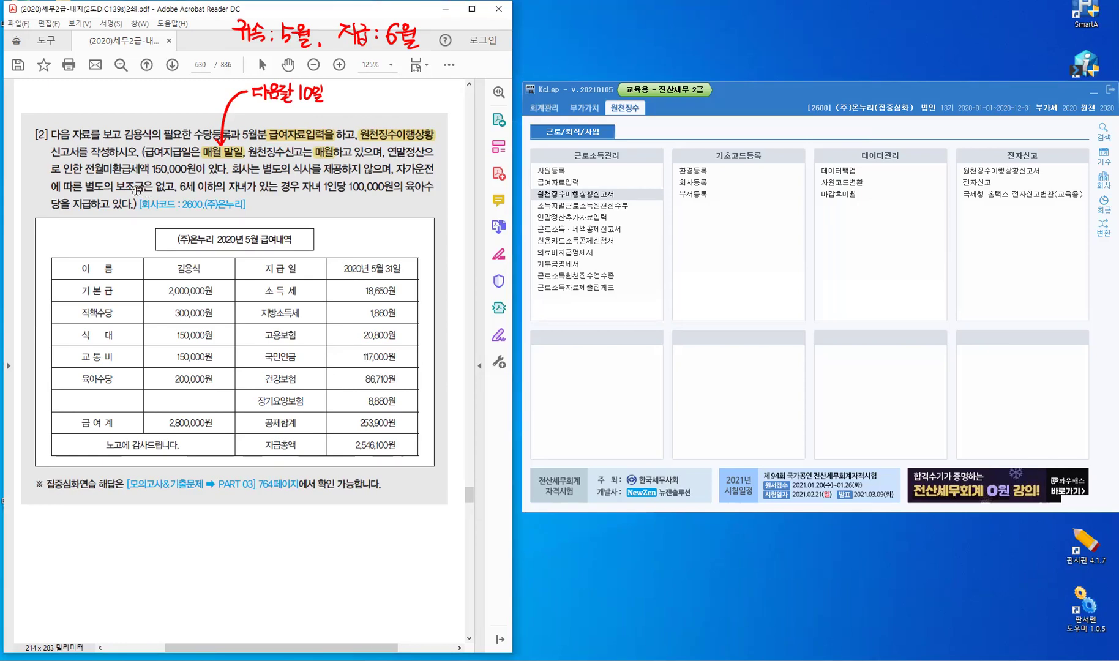
Highlight 전월미환급세액 150,000원이 in problem [2] and draw a slash after the 식사 clause.
drag(84, 171, 202, 171)
click(167, 231)
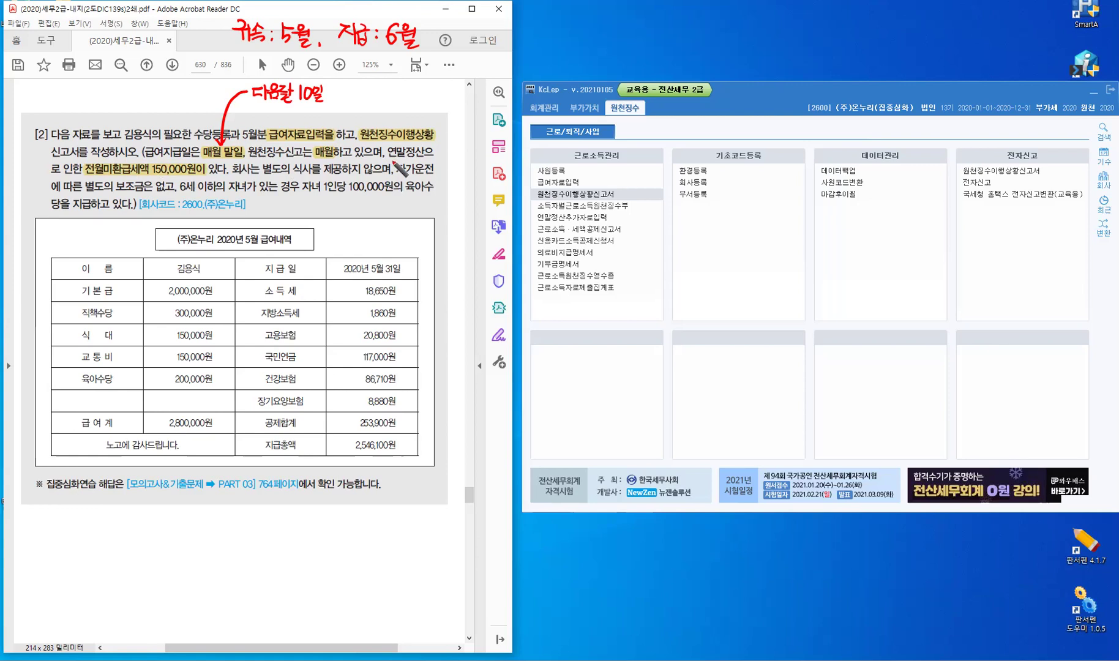
drag(398, 159, 394, 180)
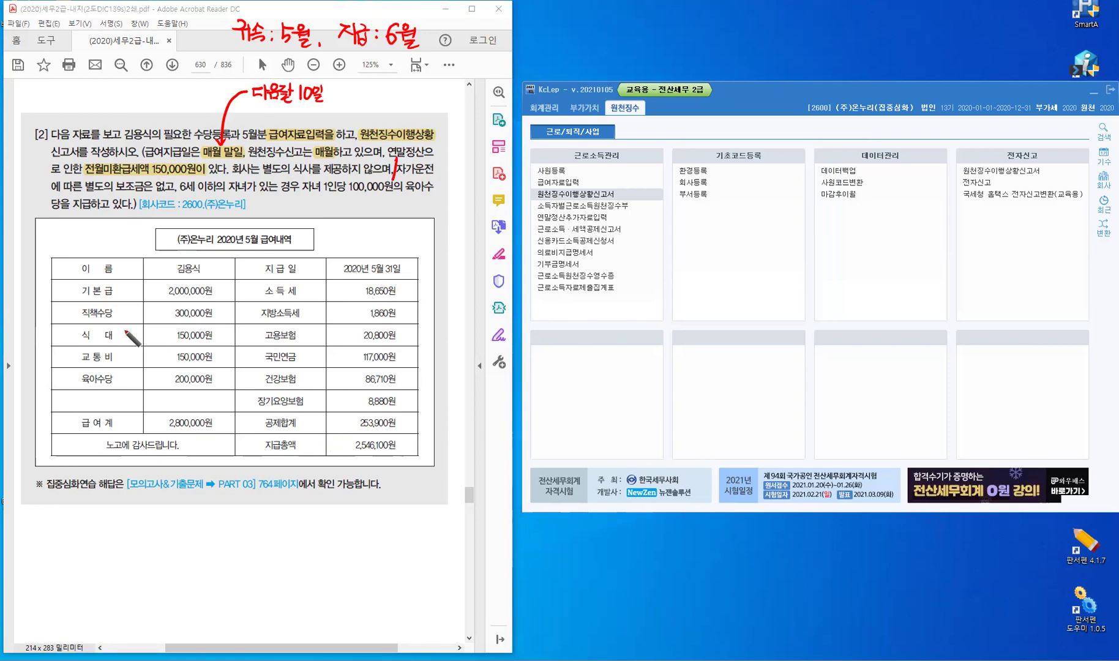
Mark 식대 and 육아수당 as 비 and 교통비 as 과, with a slash after the 자가운전 보조금 clause.
drag(124, 330, 131, 338)
drag(125, 334, 132, 343)
drag(179, 177, 175, 196)
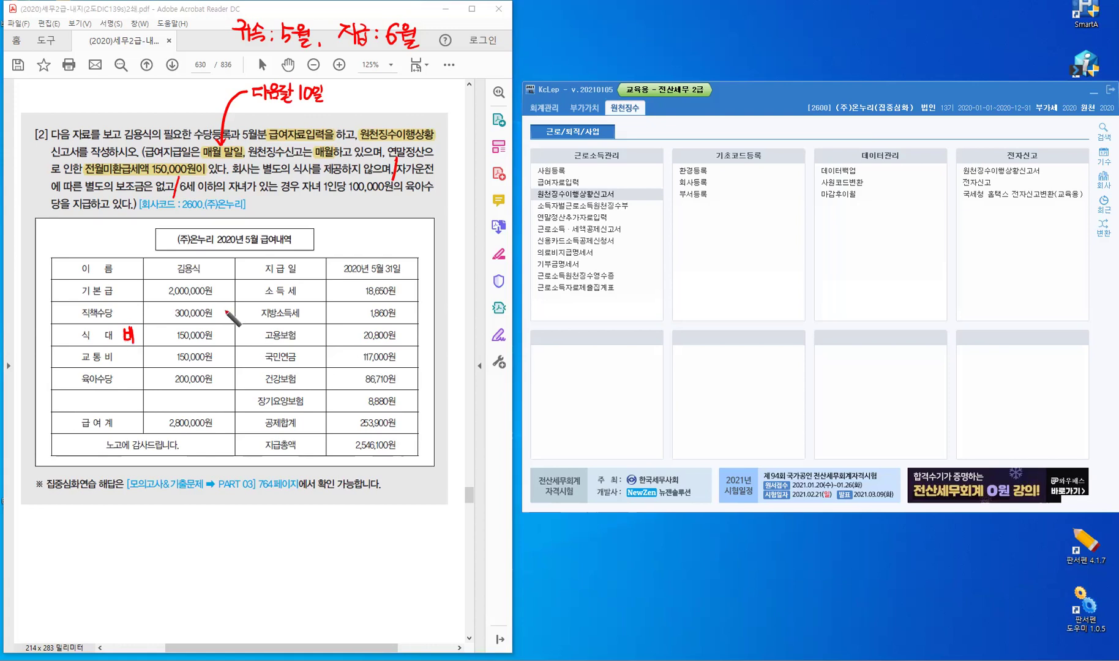
click(124, 349)
drag(126, 352, 137, 362)
drag(122, 372, 126, 378)
drag(120, 383, 126, 382)
drag(131, 371, 131, 386)
Mark 기본급 and 직책수당 as 과 in the May pay table.
drag(119, 284, 127, 290)
drag(124, 288, 124, 294)
drag(119, 295, 133, 299)
drag(134, 289, 131, 315)
drag(133, 303, 134, 321)
drag(133, 312, 138, 312)
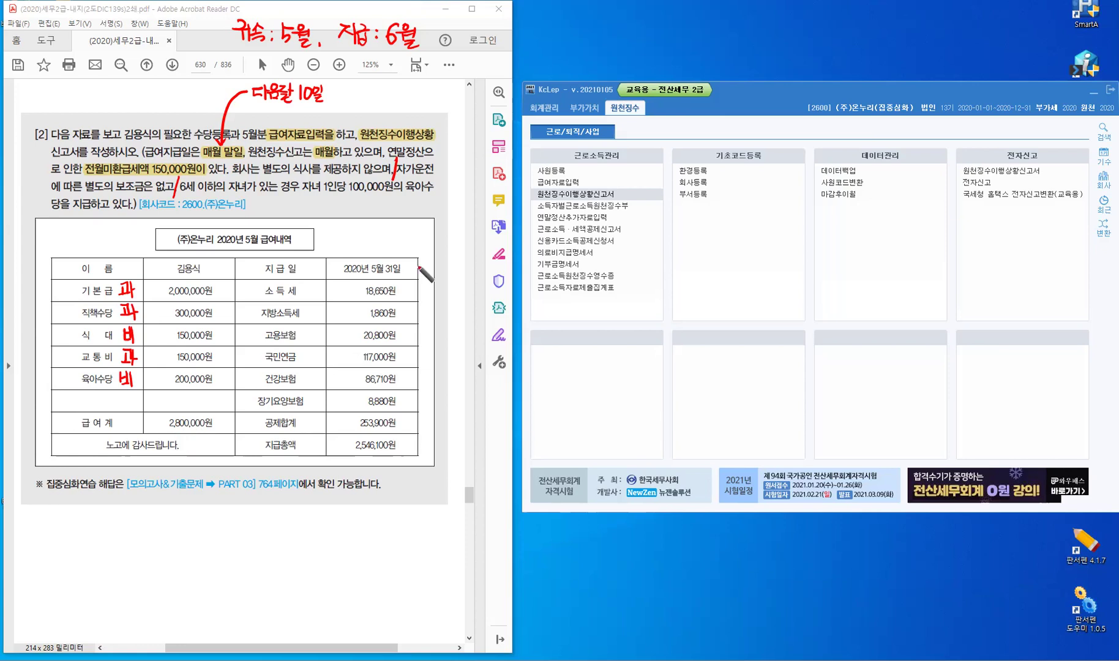
Strike out the printed 지급일 in the pay table and write 2020.6.10 above it.
mouse_move(342, 268)
mouse_down()
mouse_move(360, 267)
mouse_move(351, 244)
mouse_move(367, 252)
mouse_up()
click(377, 249)
click(390, 253)
drag(383, 241, 393, 254)
drag(399, 243, 400, 243)
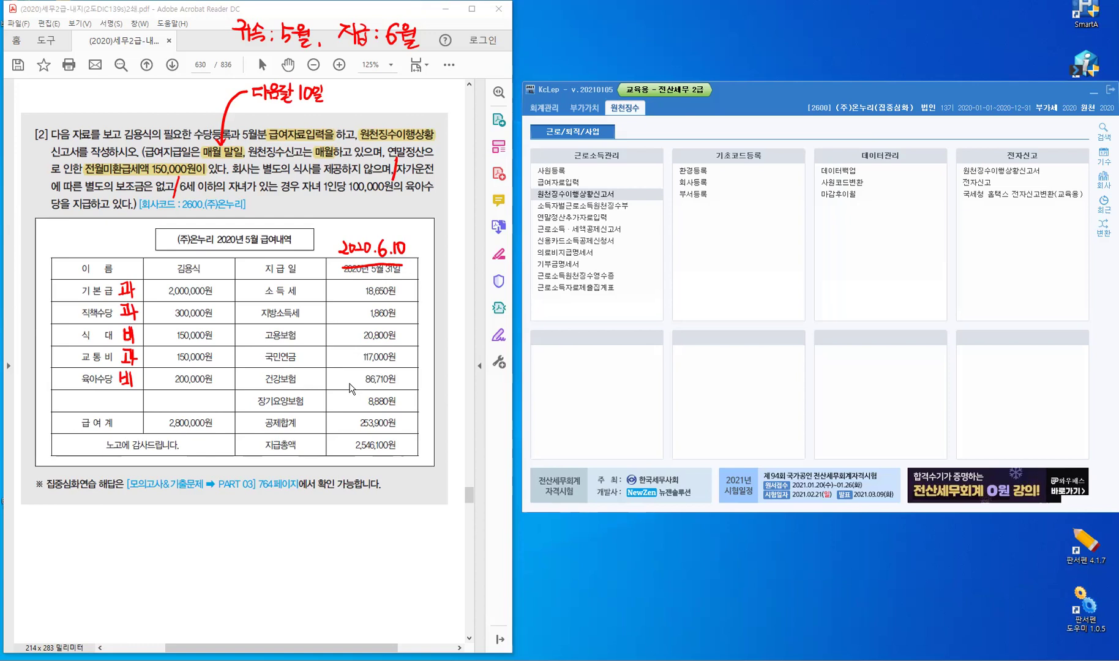
Open 수당공제등록 in 급여자료입력 for company 2600 and move its window clear of the problem text.
click(572, 182)
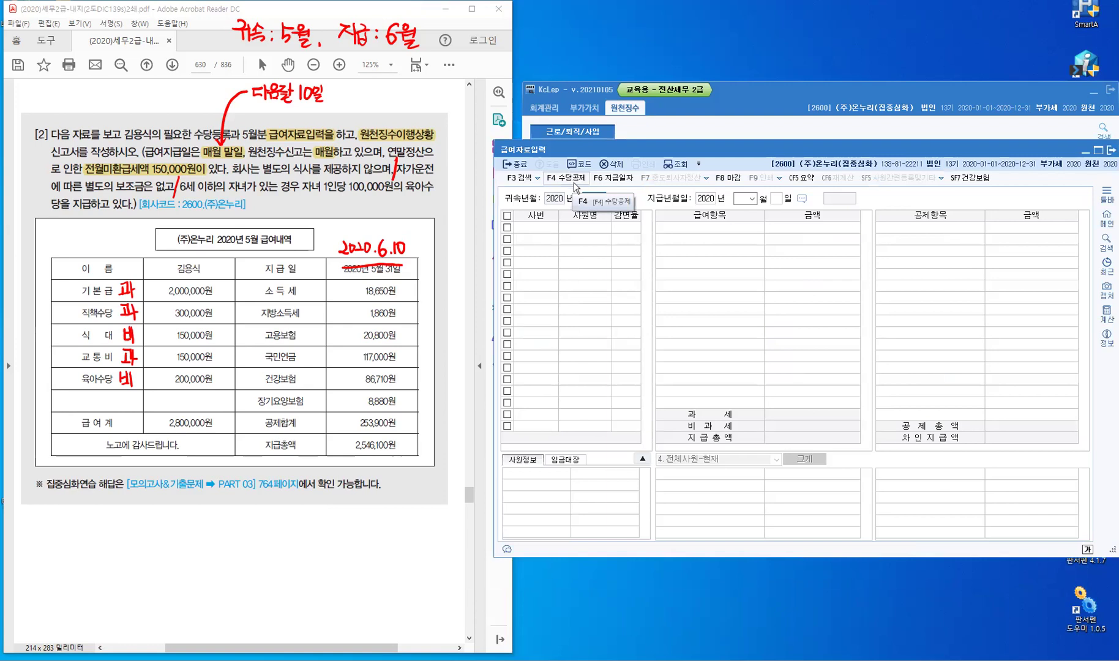
key(F4)
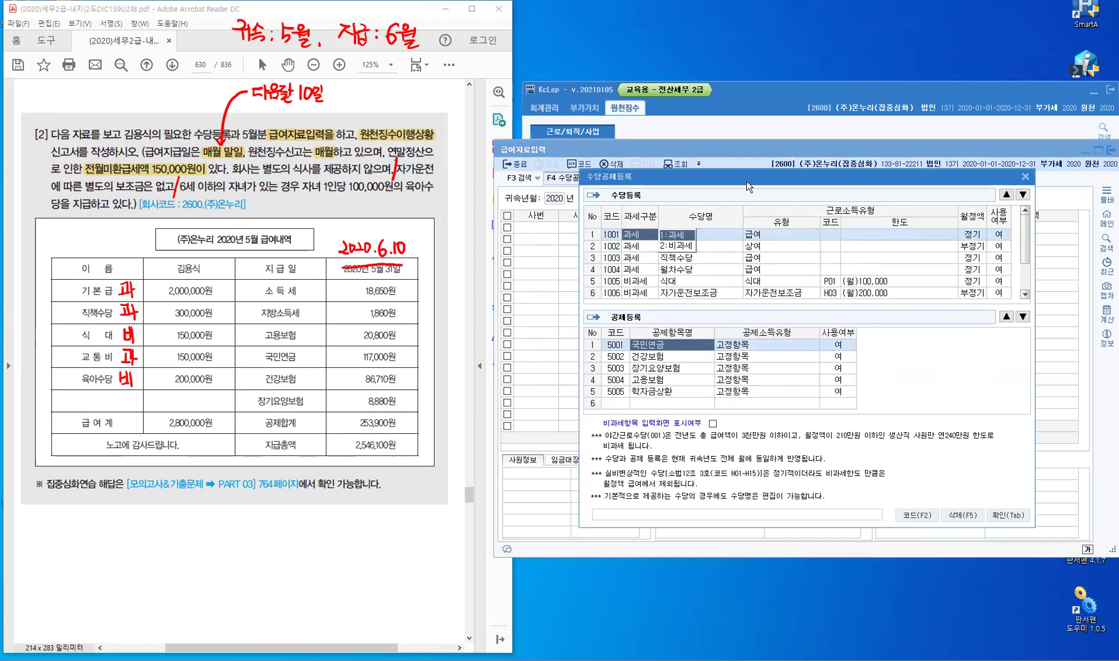
drag(746, 181, 715, 182)
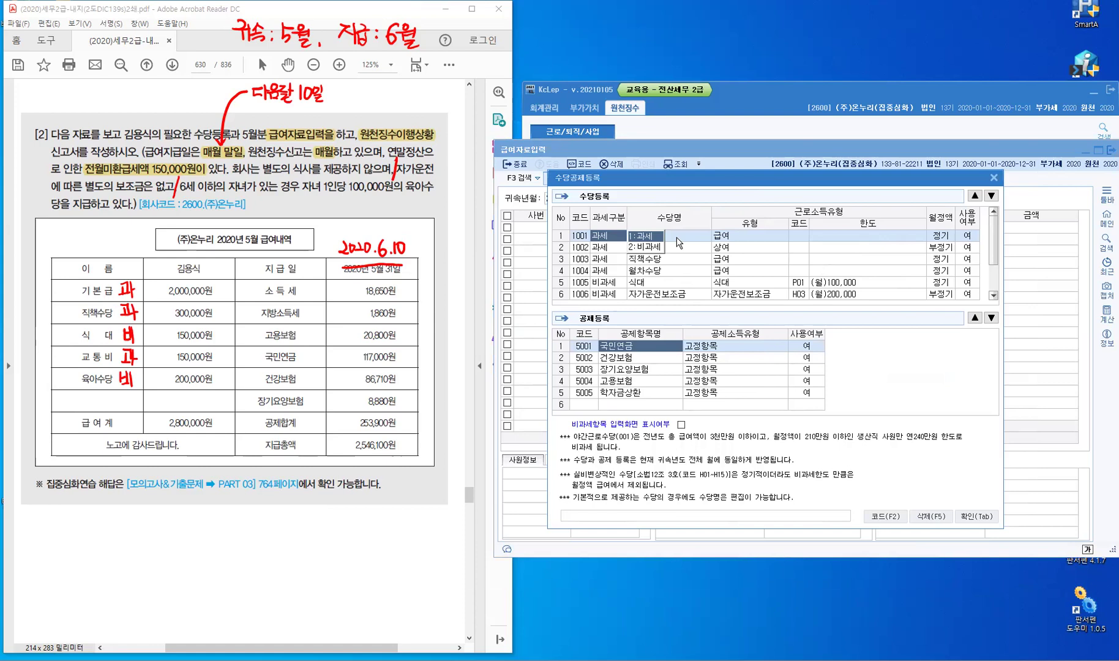
Try to set the 사용여부 of 상여 (1002) to 부 in 수당등록.
click(677, 237)
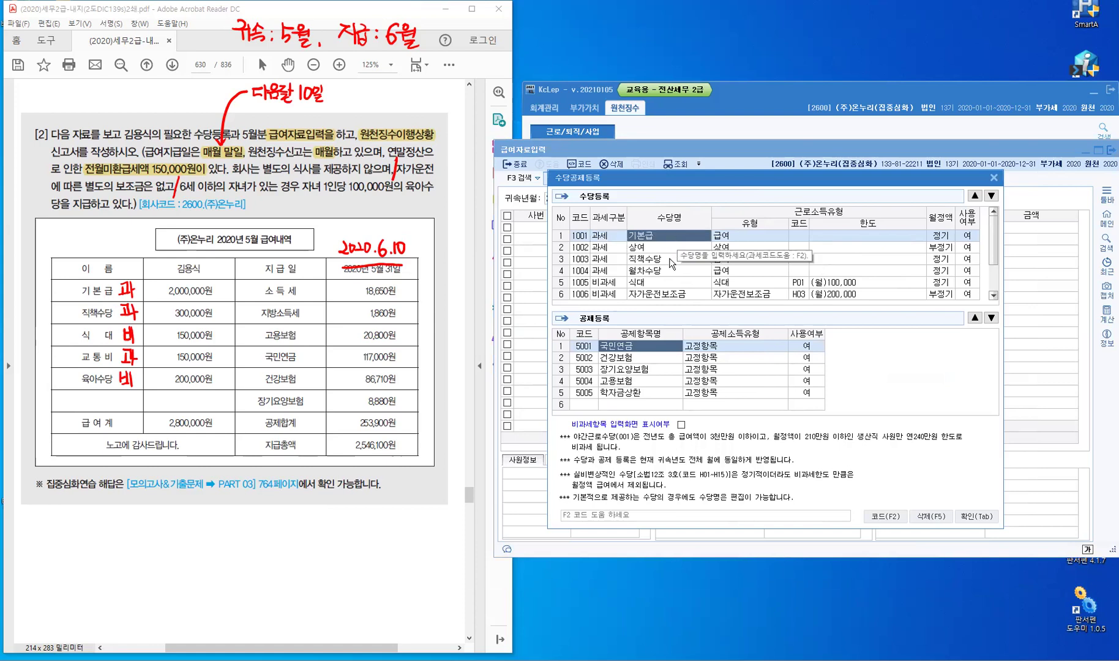
click(676, 248)
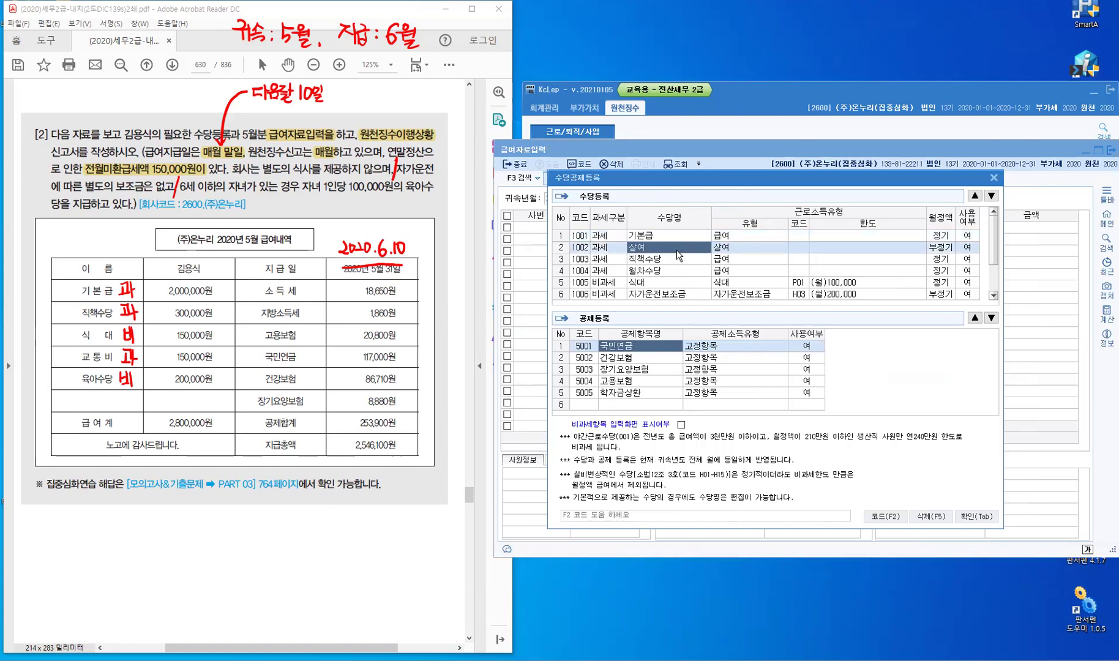
click(969, 249)
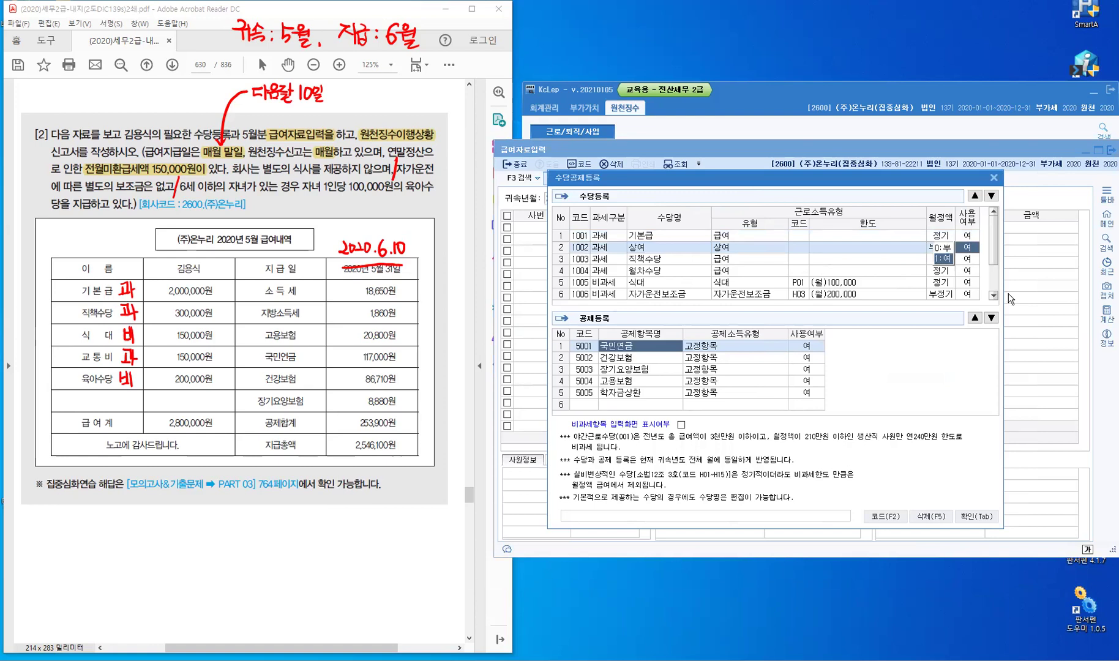
text(0)
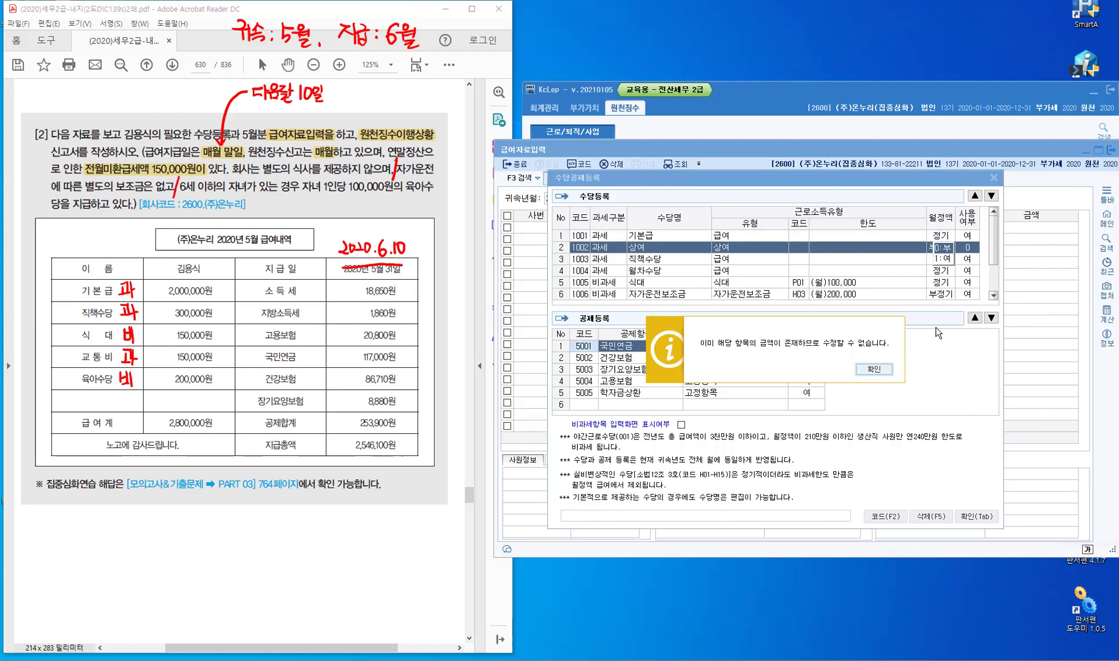
click(883, 372)
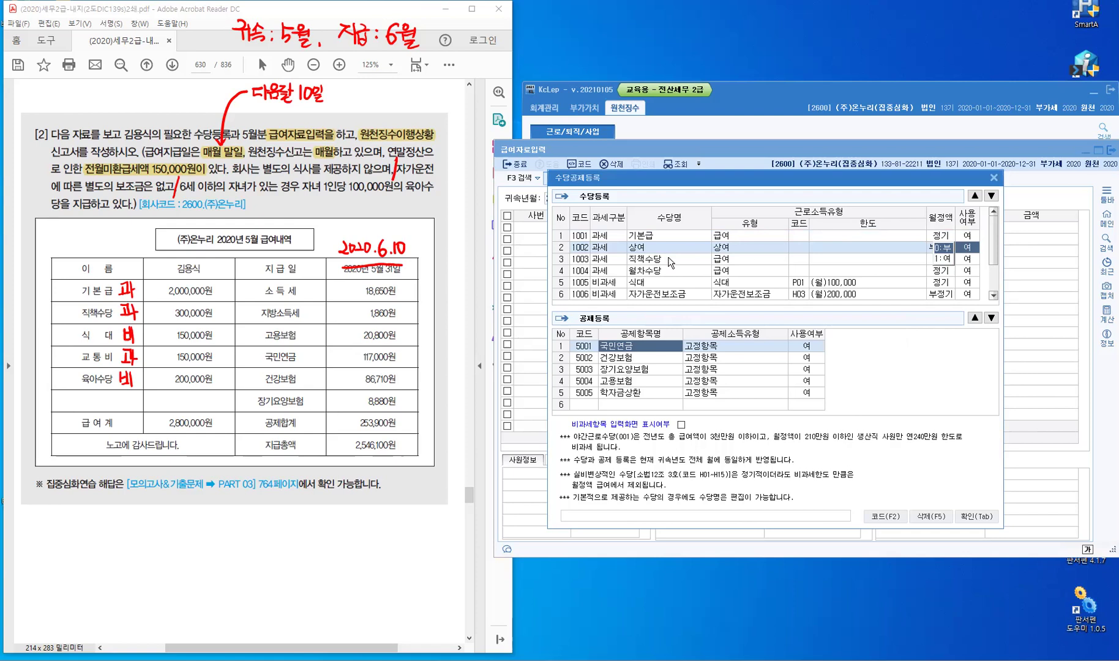
key(Return)
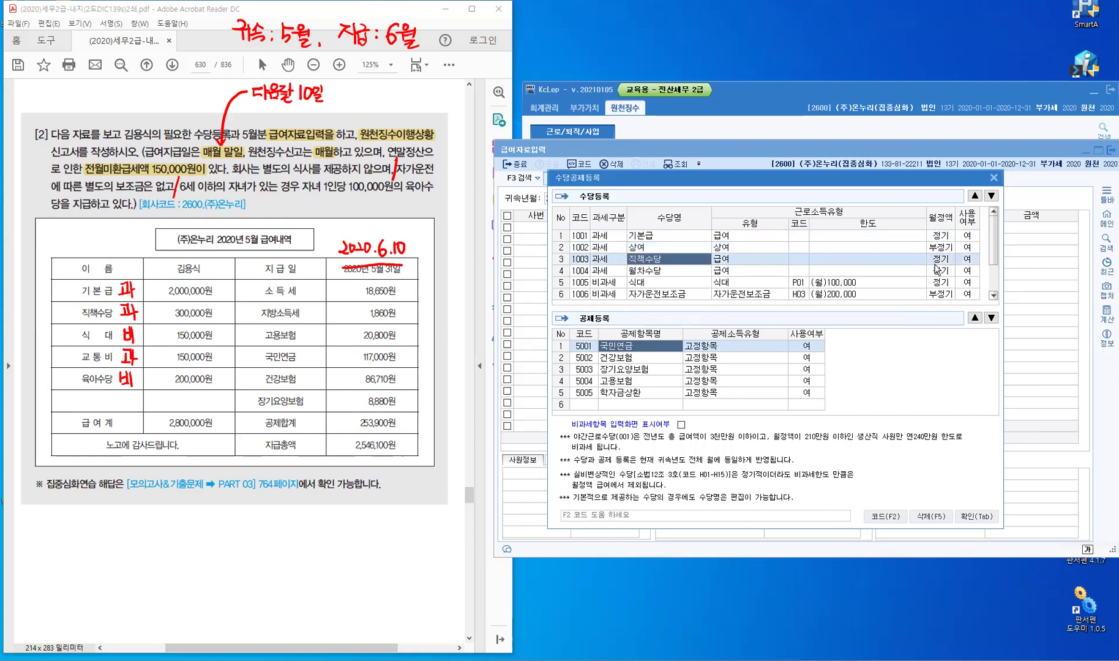
Set the 사용여부 of 월차수당 (1004) to 부 in 수당등록.
key(Down)
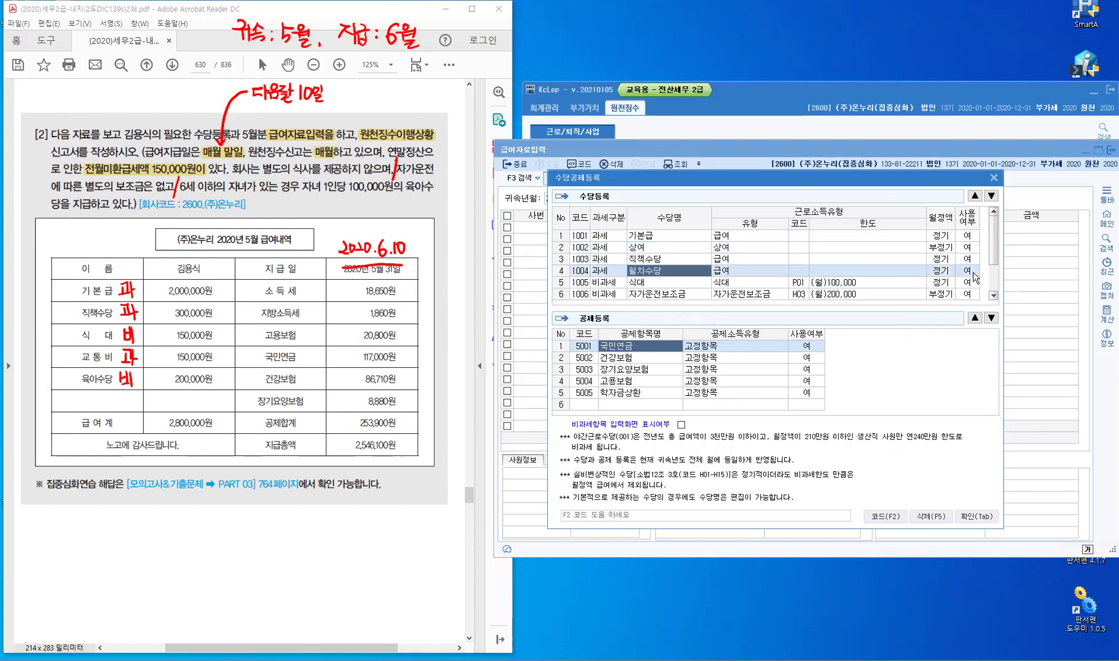
click(969, 273)
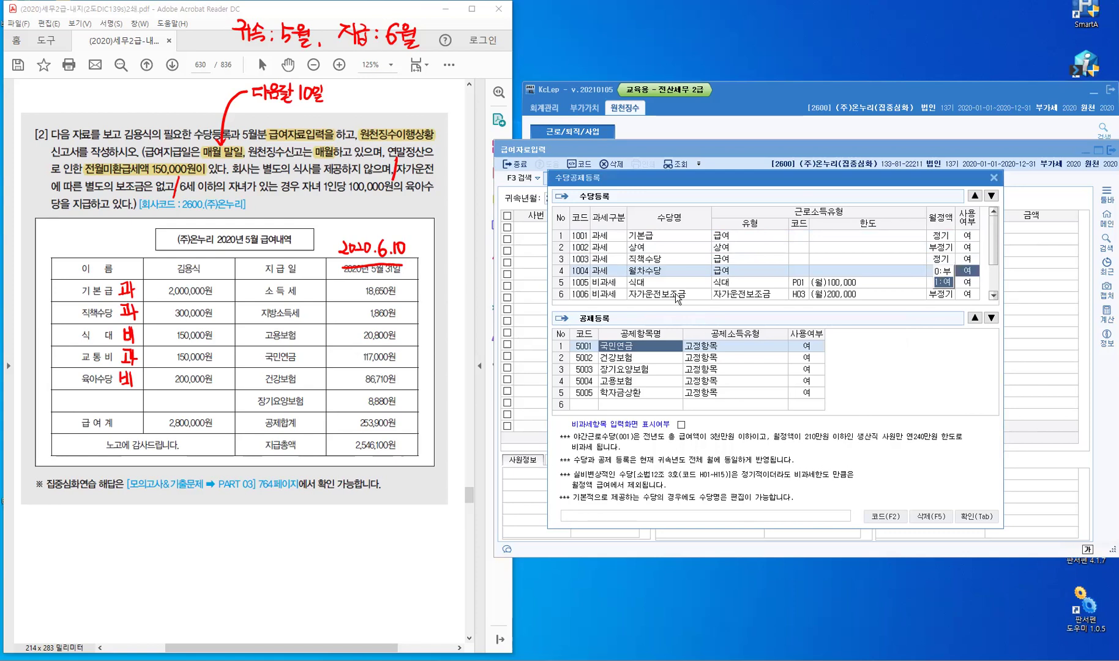
key(0)
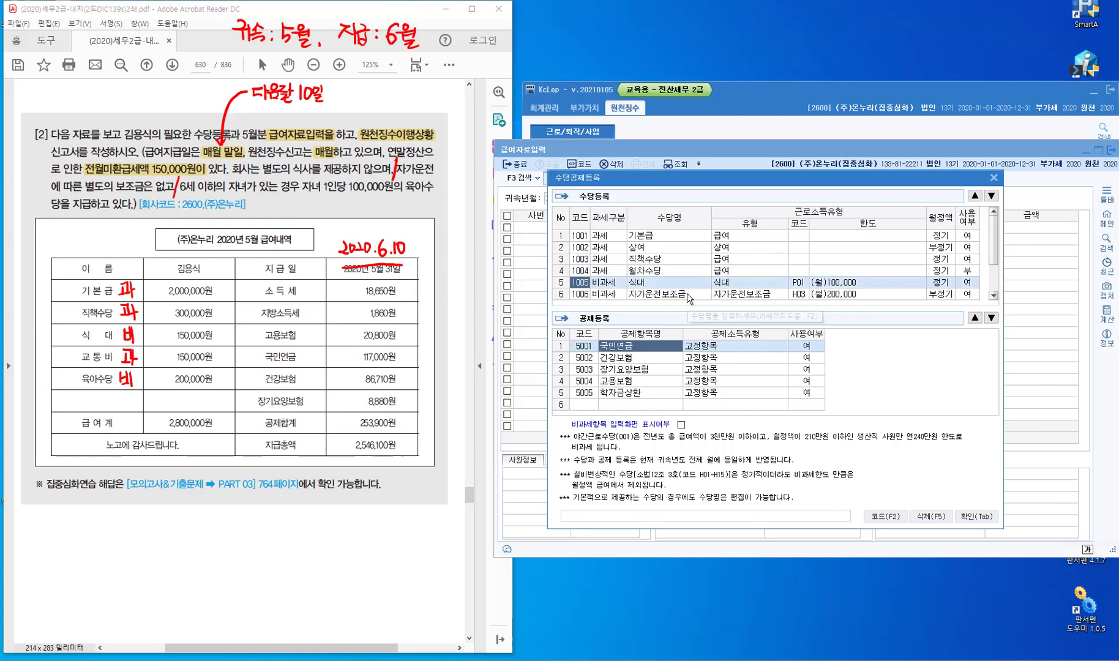
Set the 사용여부 of 자가운전보조금 (1006) and 야간근로수당 (1007) to 부 in 수당등록.
click(894, 295)
click(961, 294)
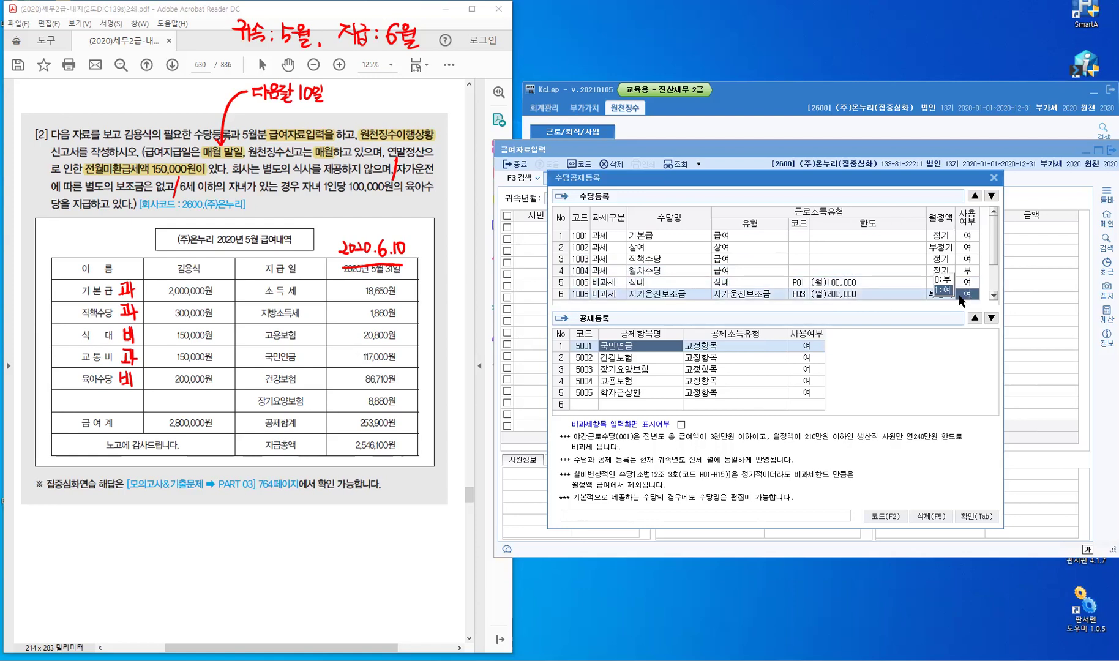
key(0)
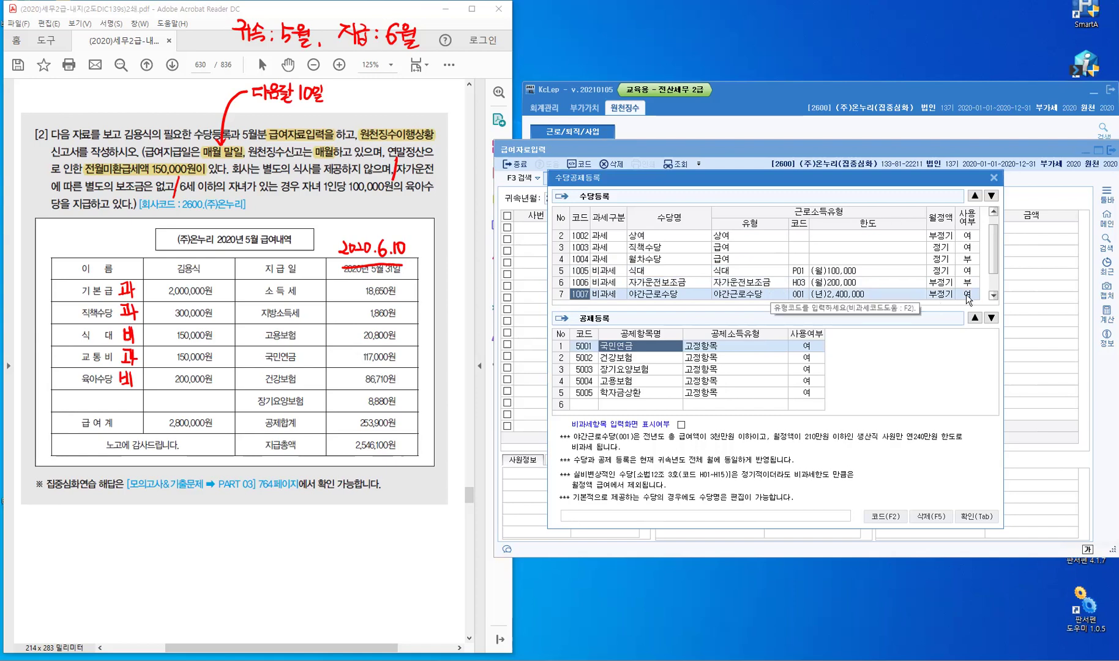
key(0)
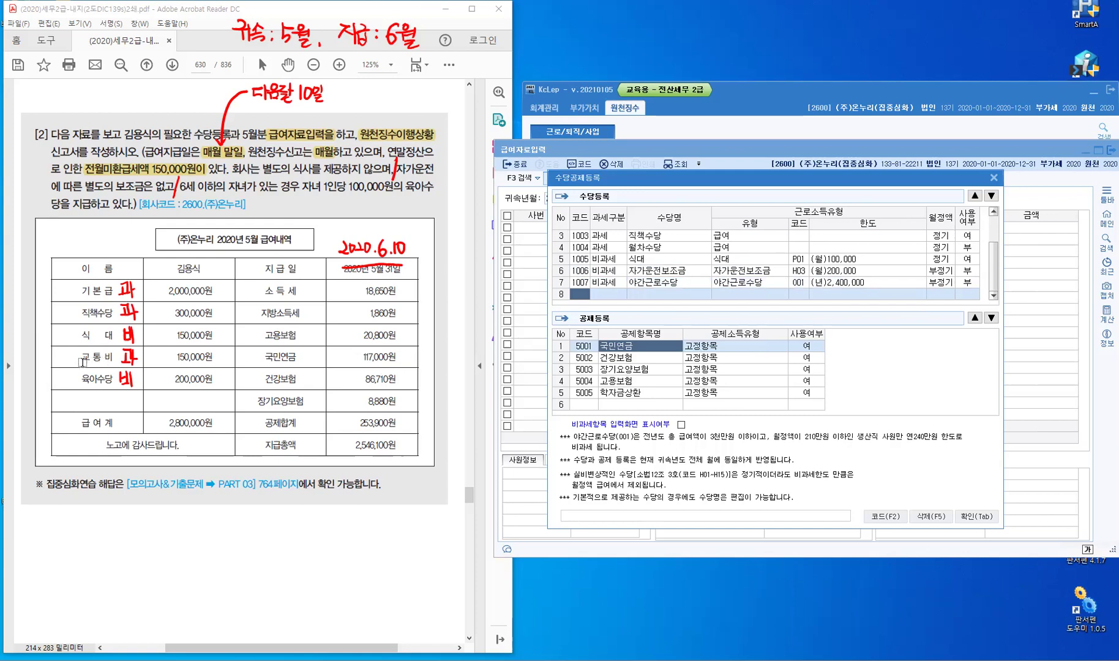
Highlight 교통비 and 육아수당 in the pay table, and register 교통비 as a 과세 allowance with 유형 급여, 월정액 정기 and 사용여부 여.
click(101, 380)
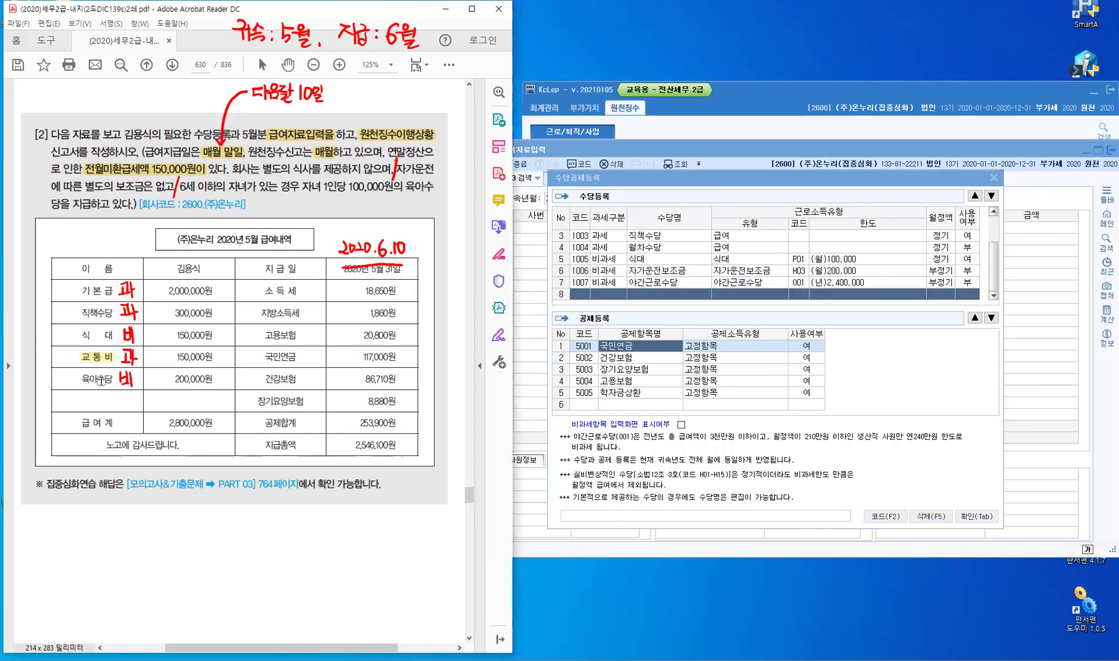
double_click(101, 380)
click(606, 295)
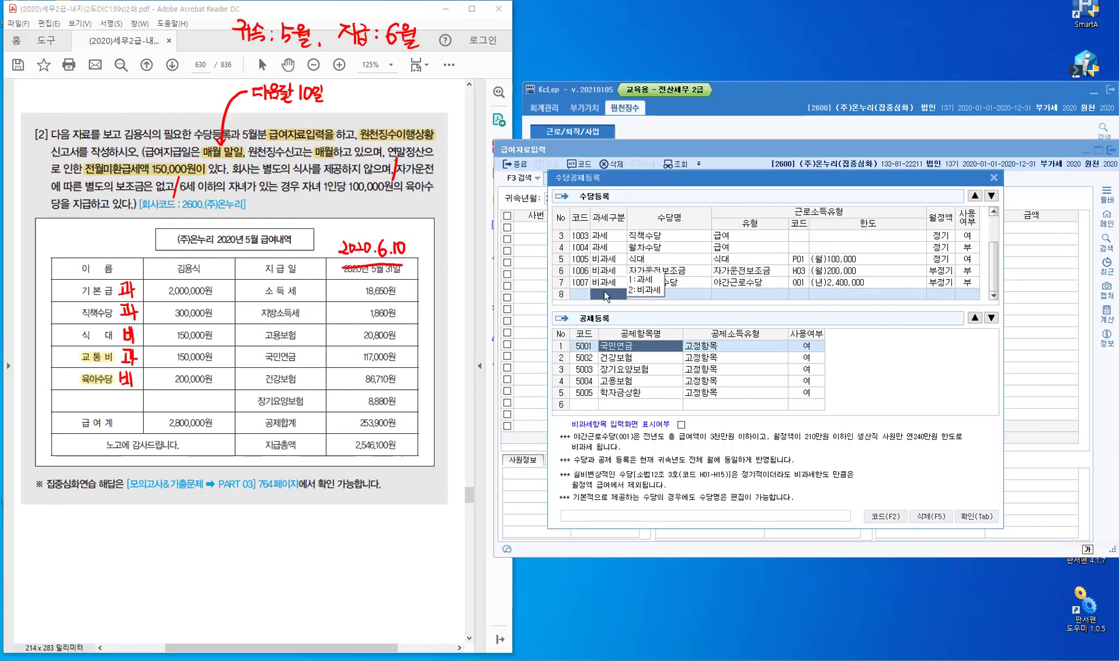
text(1)
key(Return)
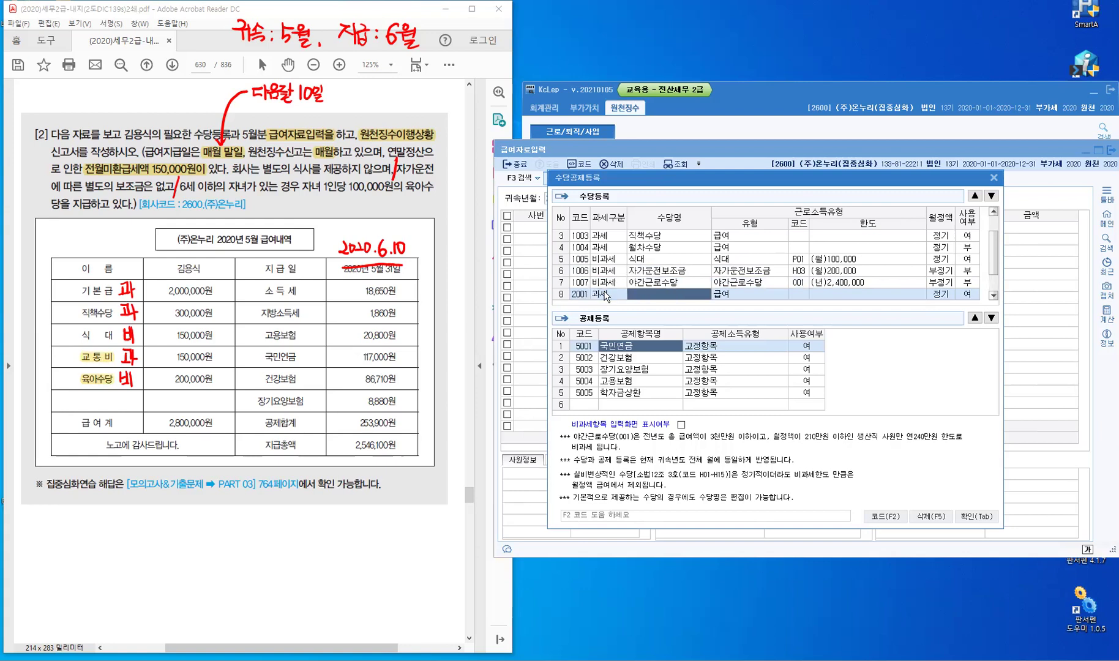
text(교통)
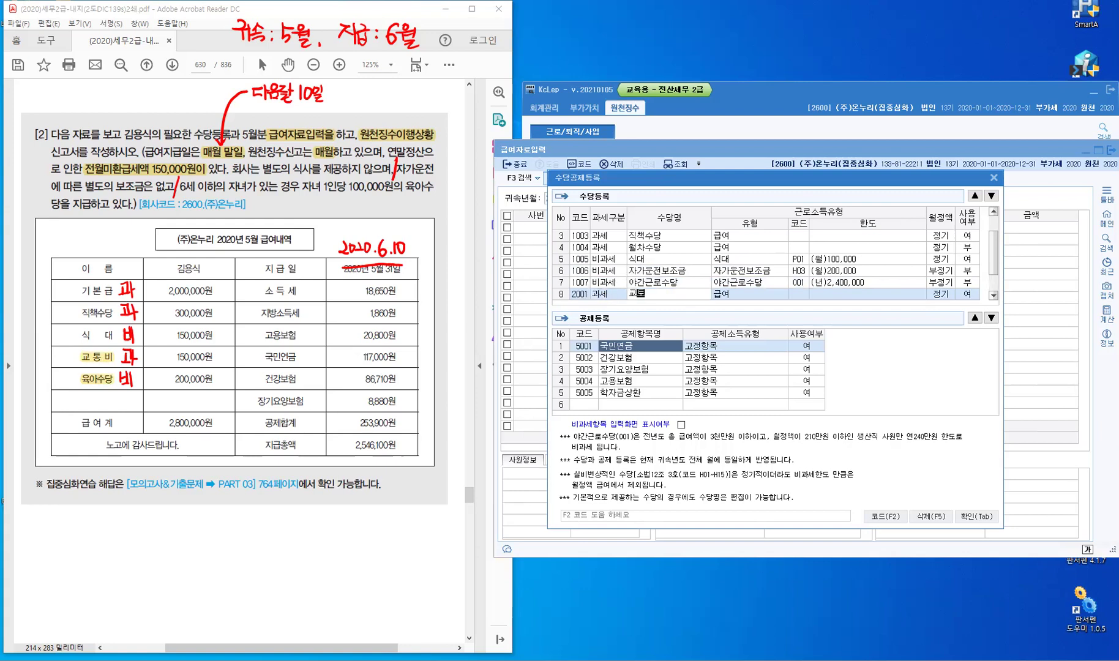
text(비)
key(Return)
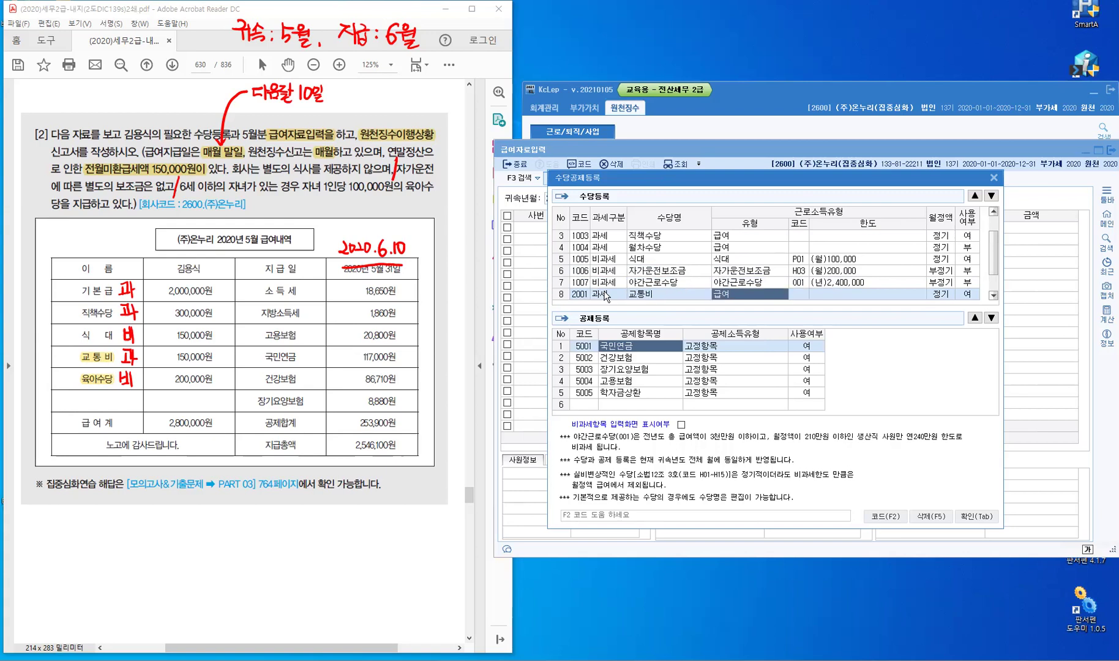
key(Return)
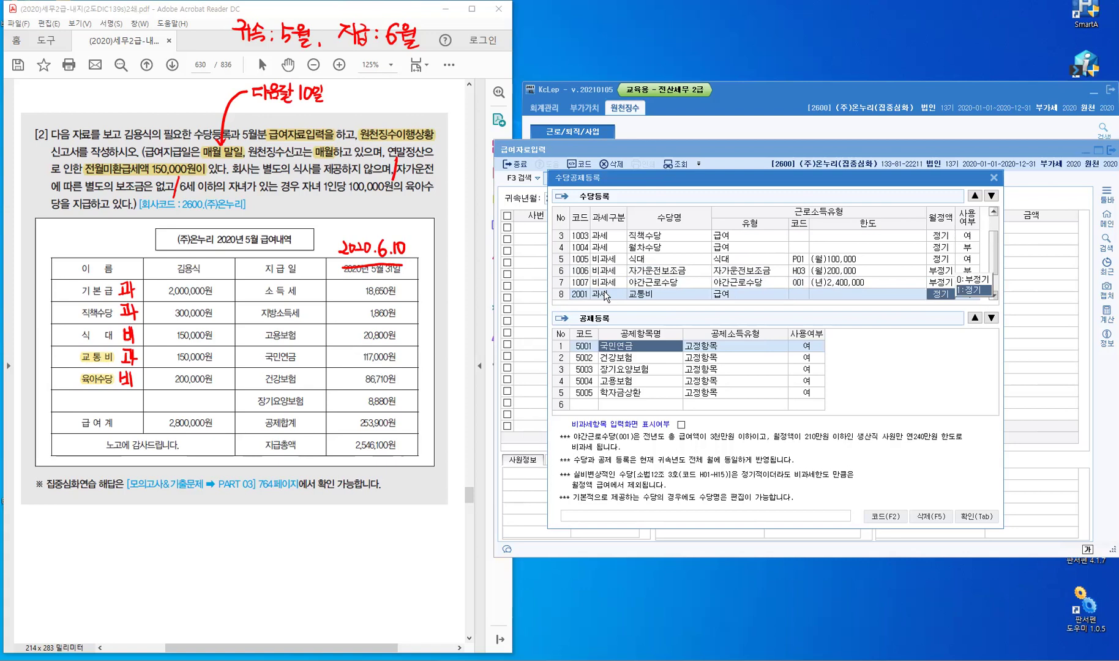
key(Return)
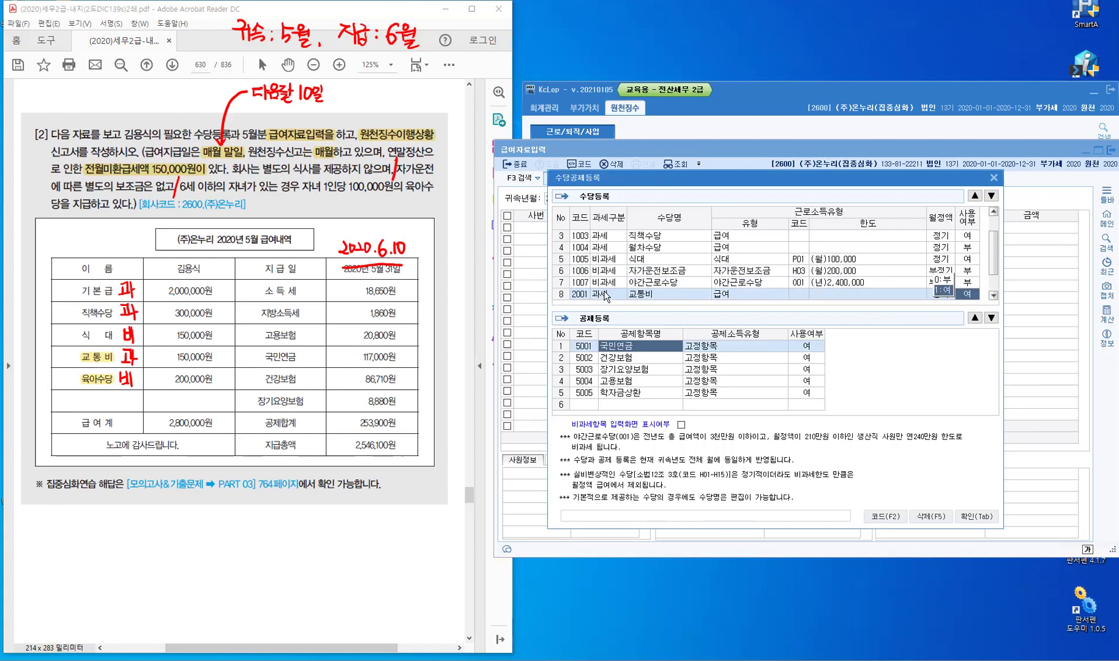
key(Return)
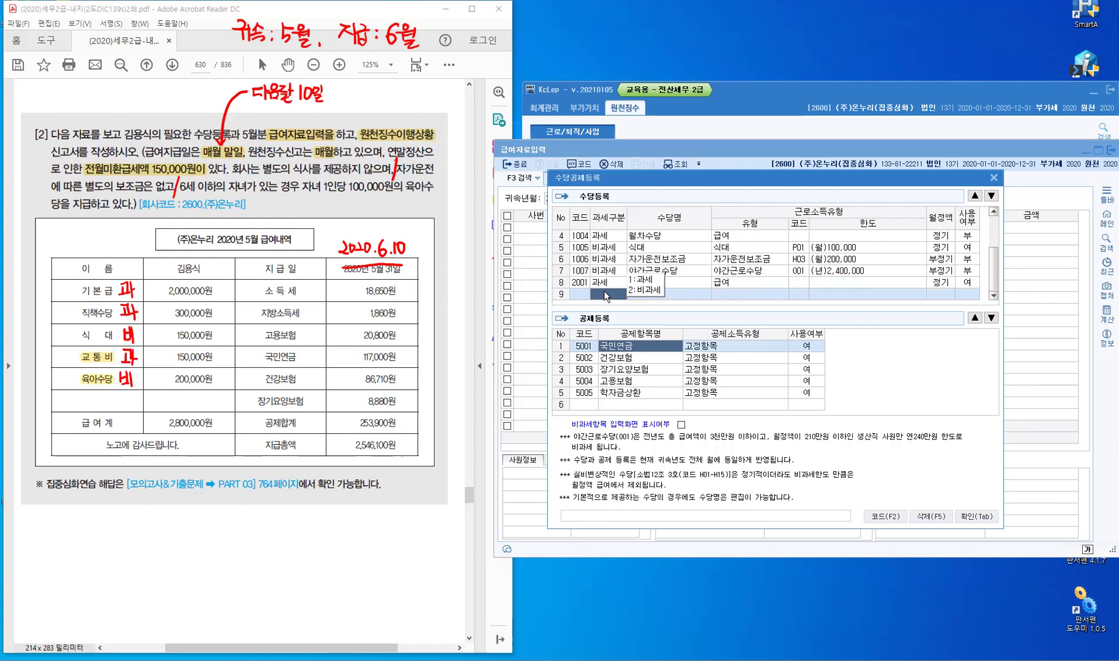
Register 육아수당 as a 비과세 allowance with non-taxable code Q01, 월정액 정기 and 사용여부 여, and close 수당공제등록.
key(2)
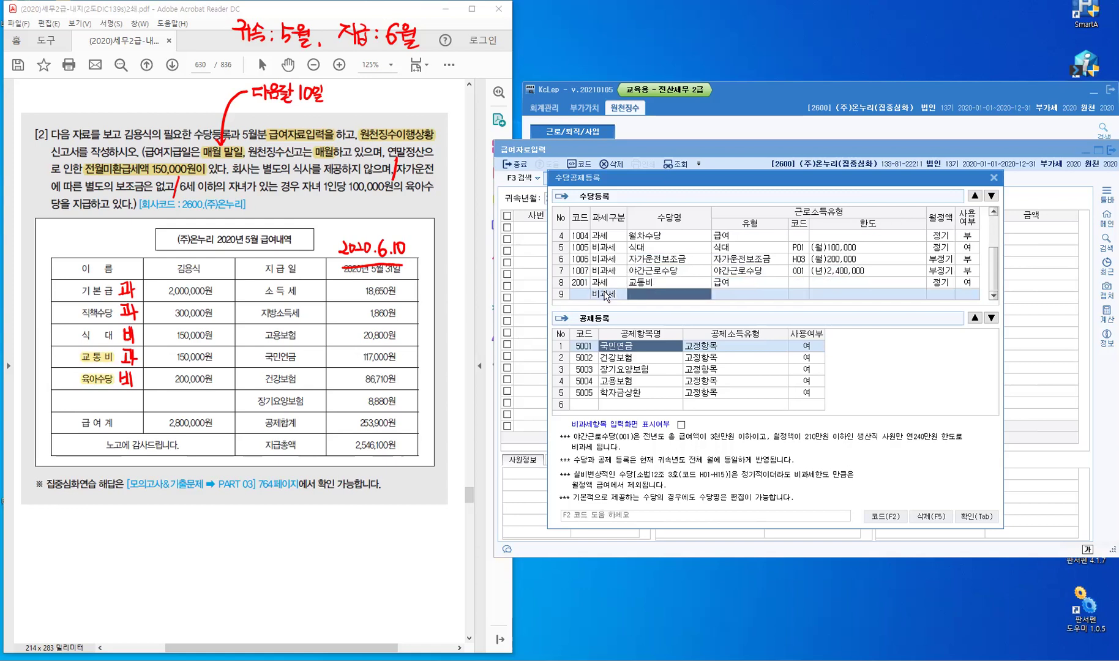
text(육)
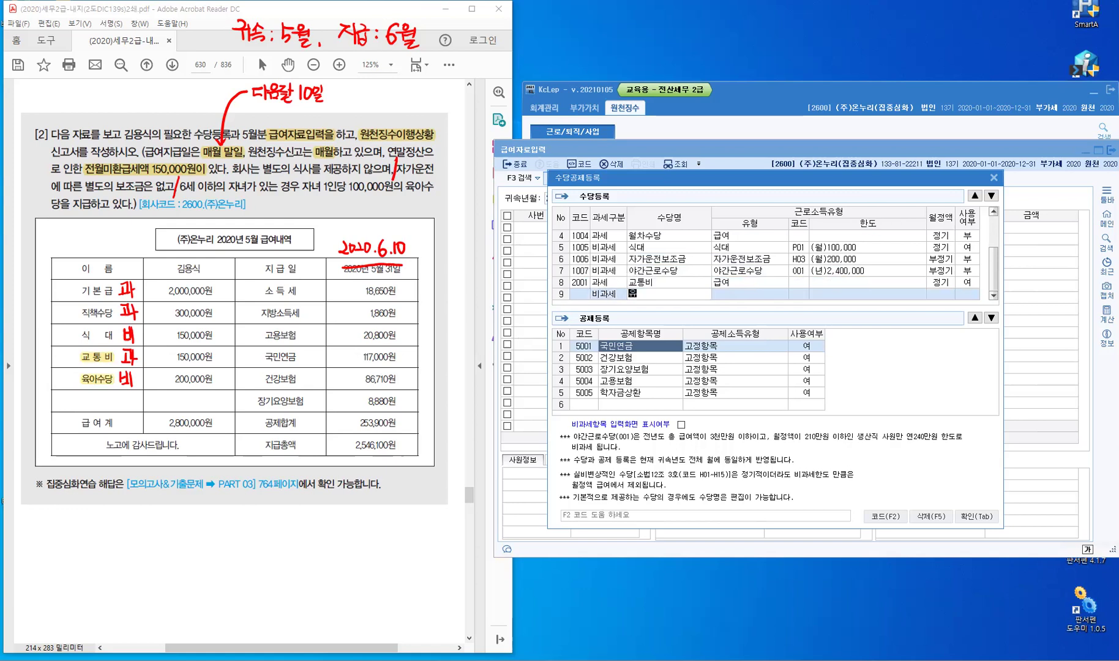
text(아수당)
key(Return)
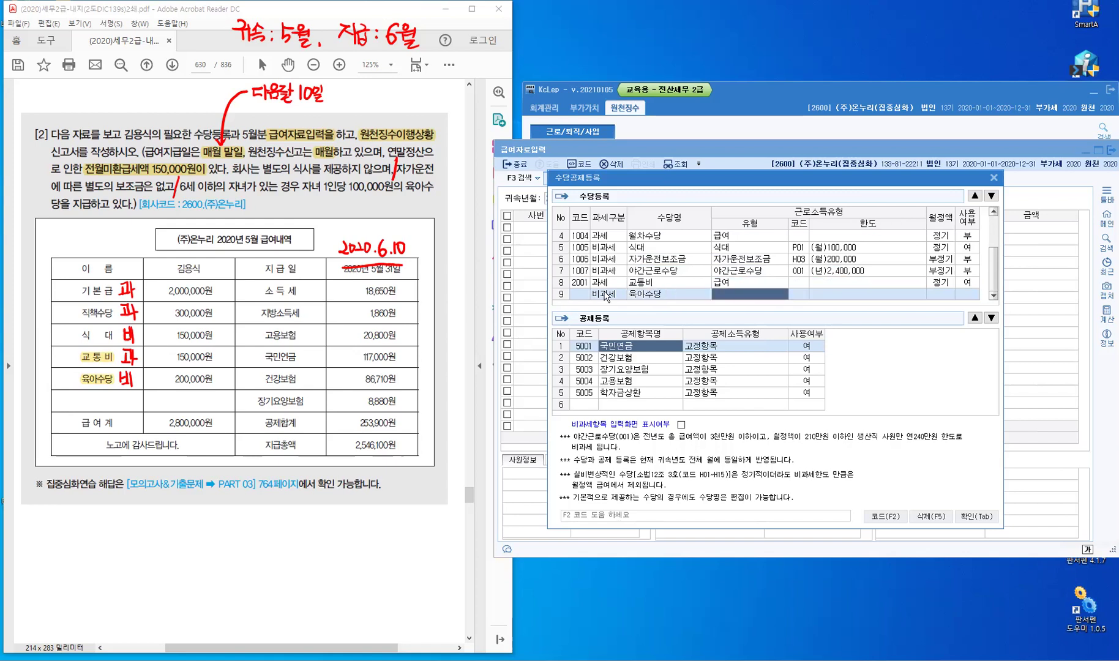
key(F2)
text(육아)
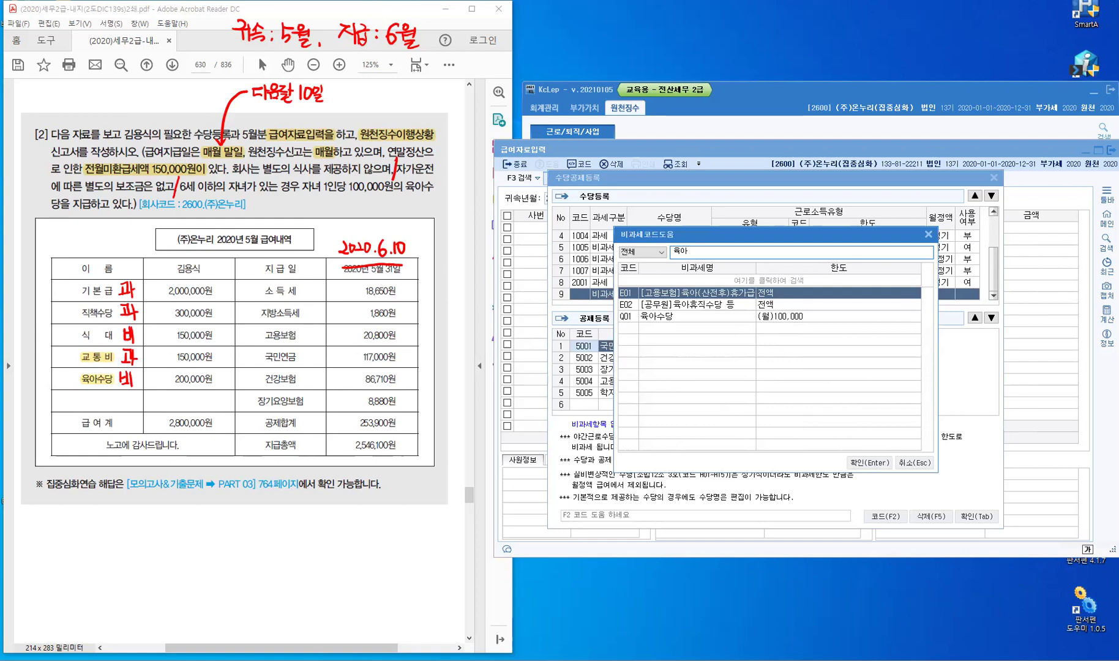
key(Down)
key(Down)
key(Return)
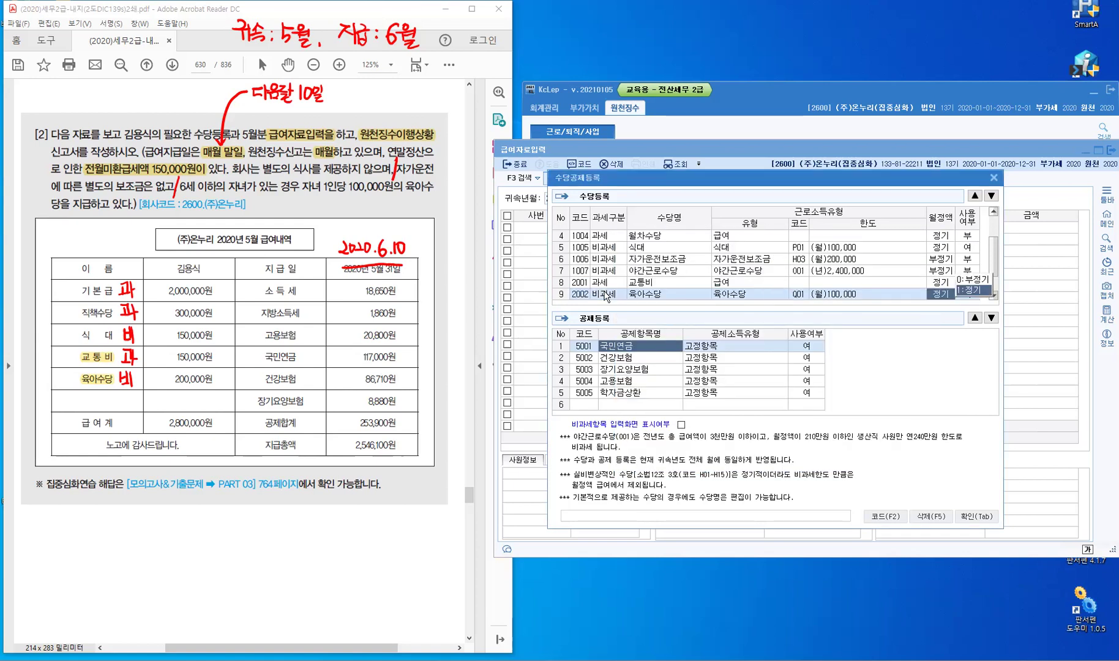
key(Return)
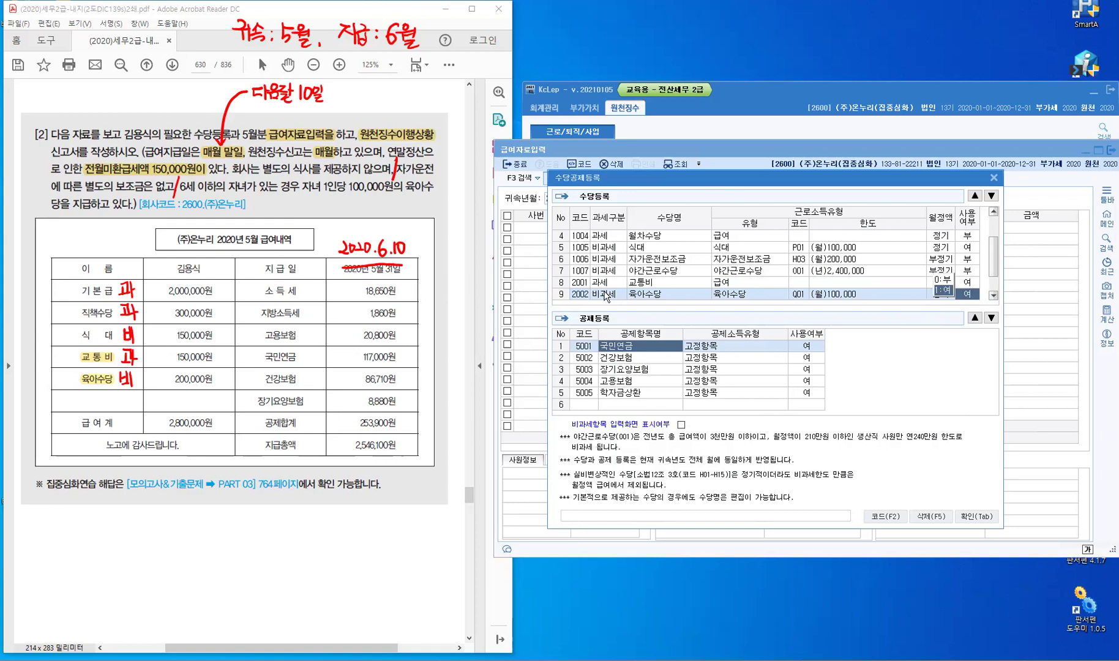
key(Return)
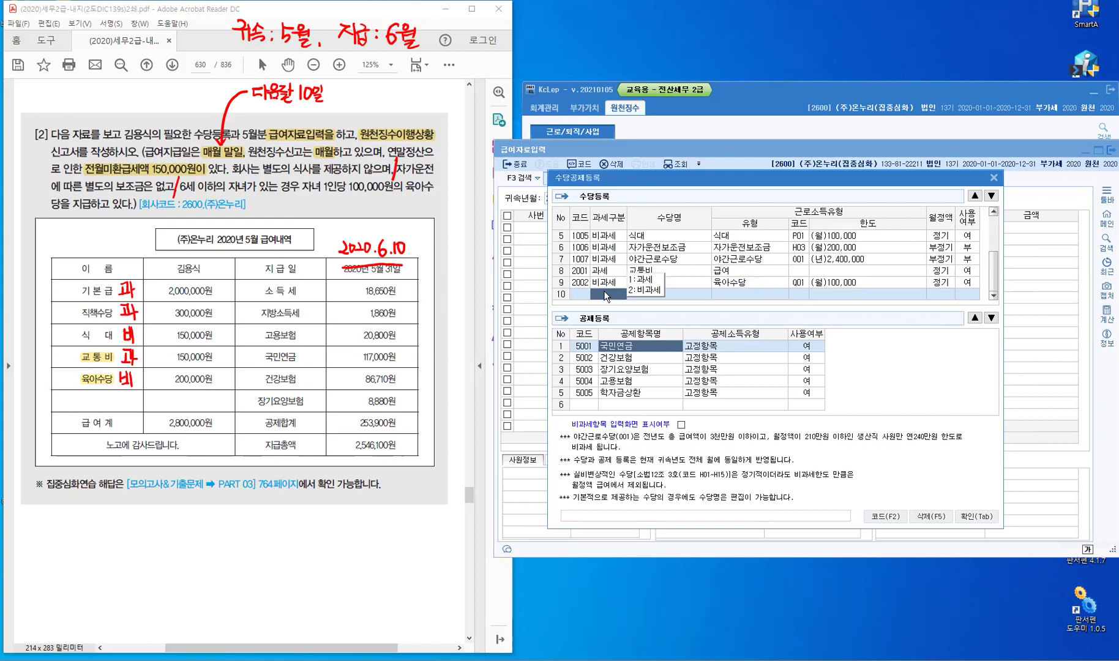
click(974, 518)
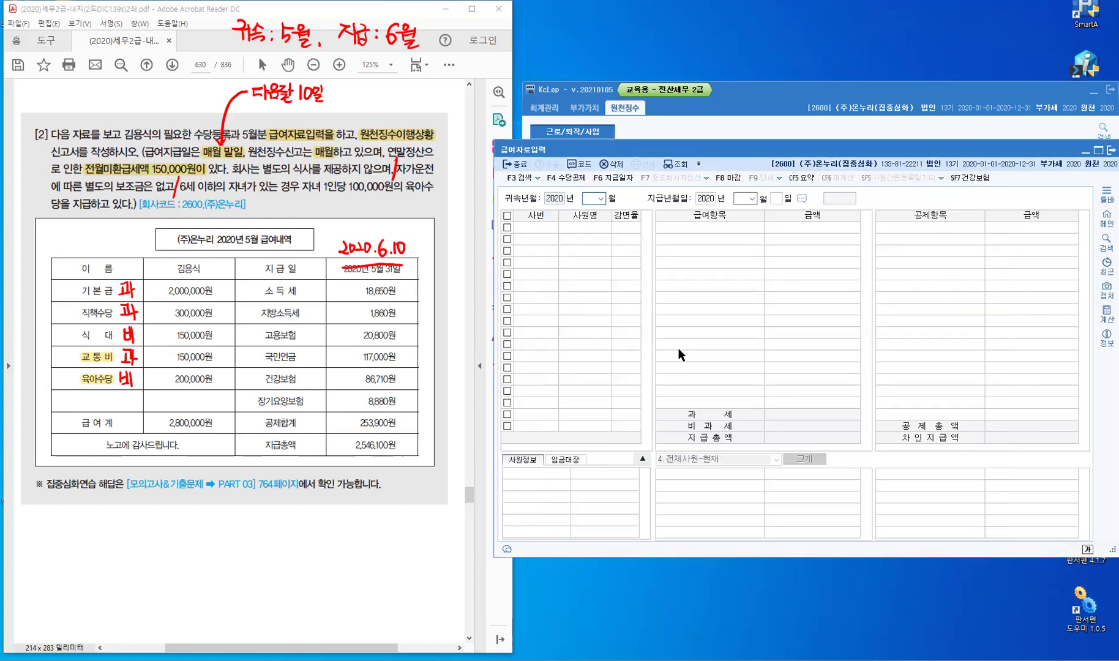
Set the 귀속년월 to May 2020 and the 지급년월일 to 10 June 2020 in 급여자료입력.
text(5)
key(Return)
key(Return)
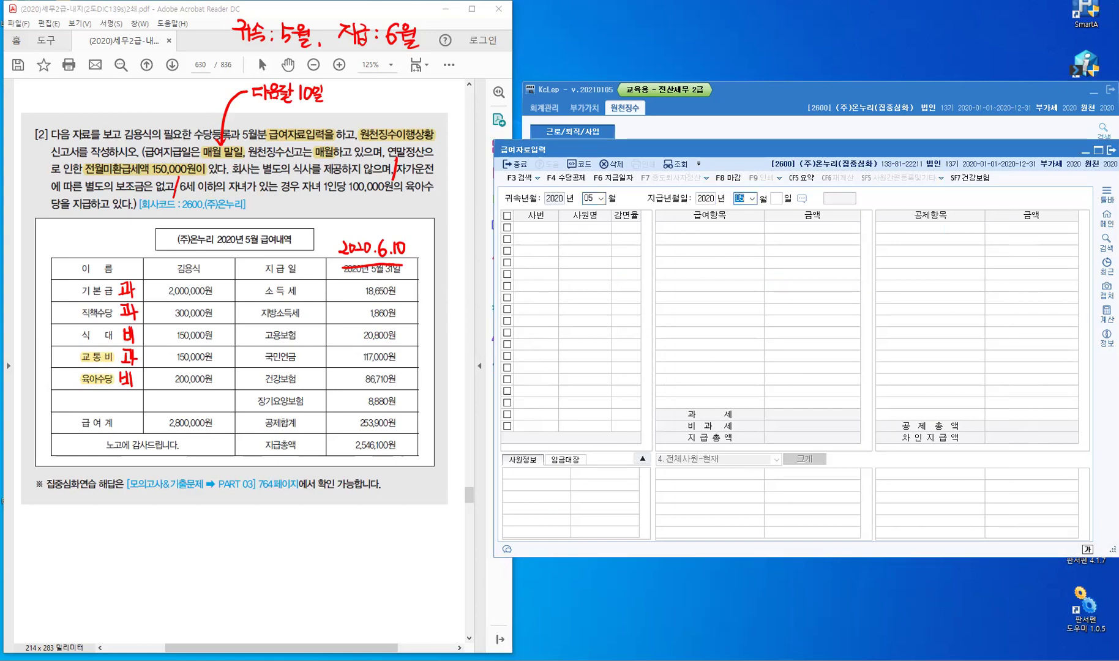
text(6)
key(Return)
text(10)
key(Return)
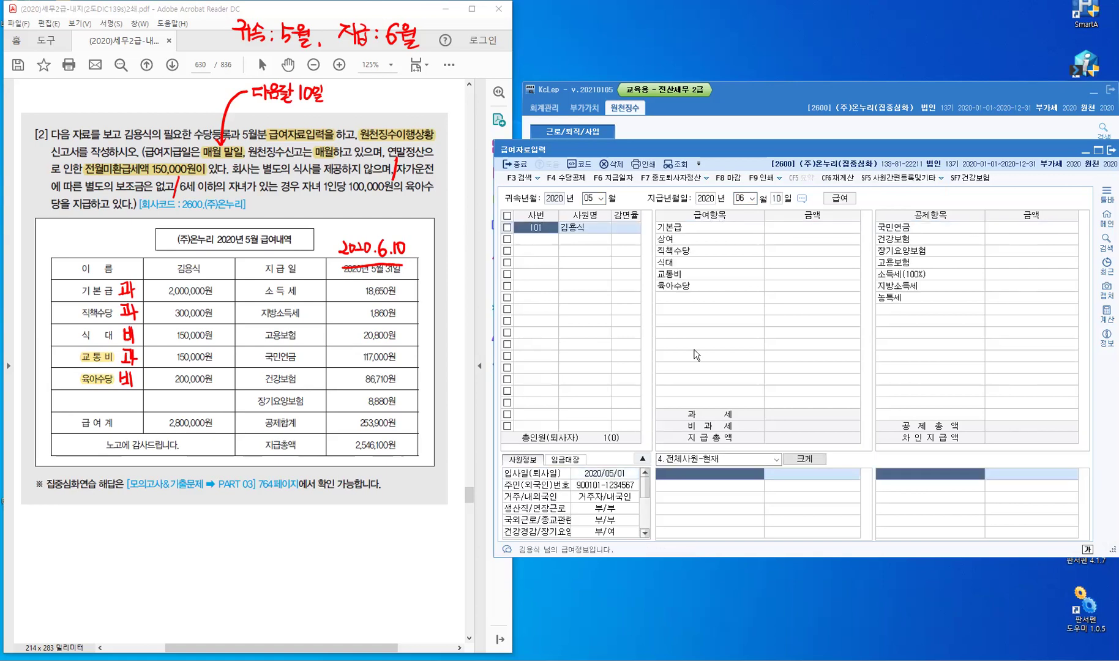
Enter the employee's 기본급 2,000,000, 직책수당 300,000 and 식대 150,000, leaving 상여 empty.
click(551, 235)
key(Return)
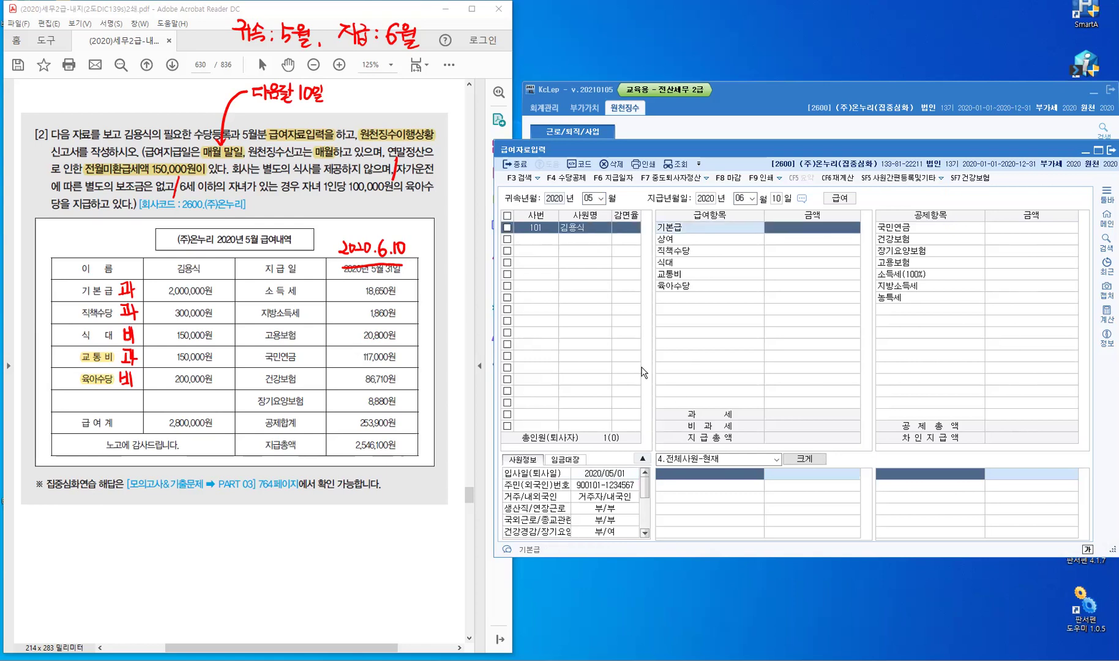
text(2,000,000)
key(Return)
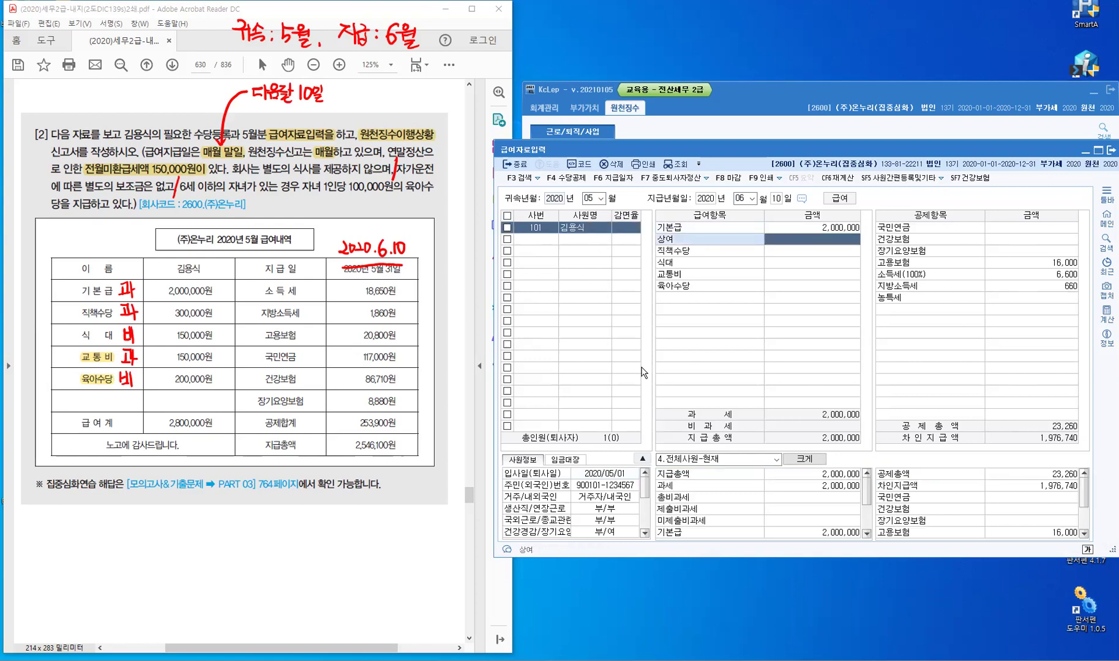
key(Return)
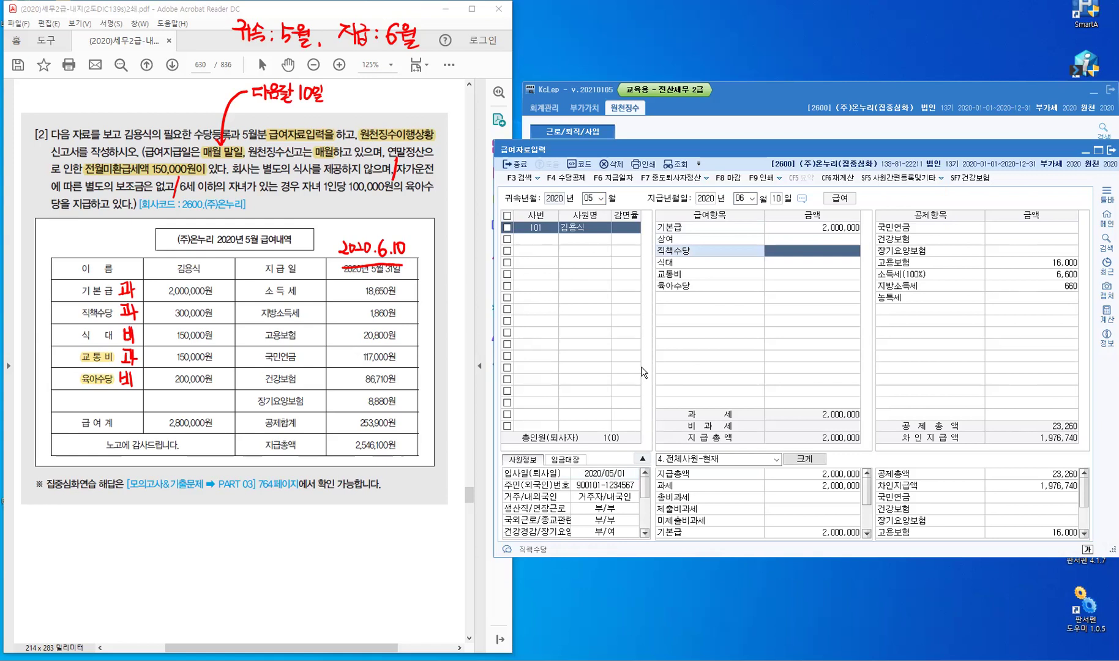
text(3000000)
key(Return)
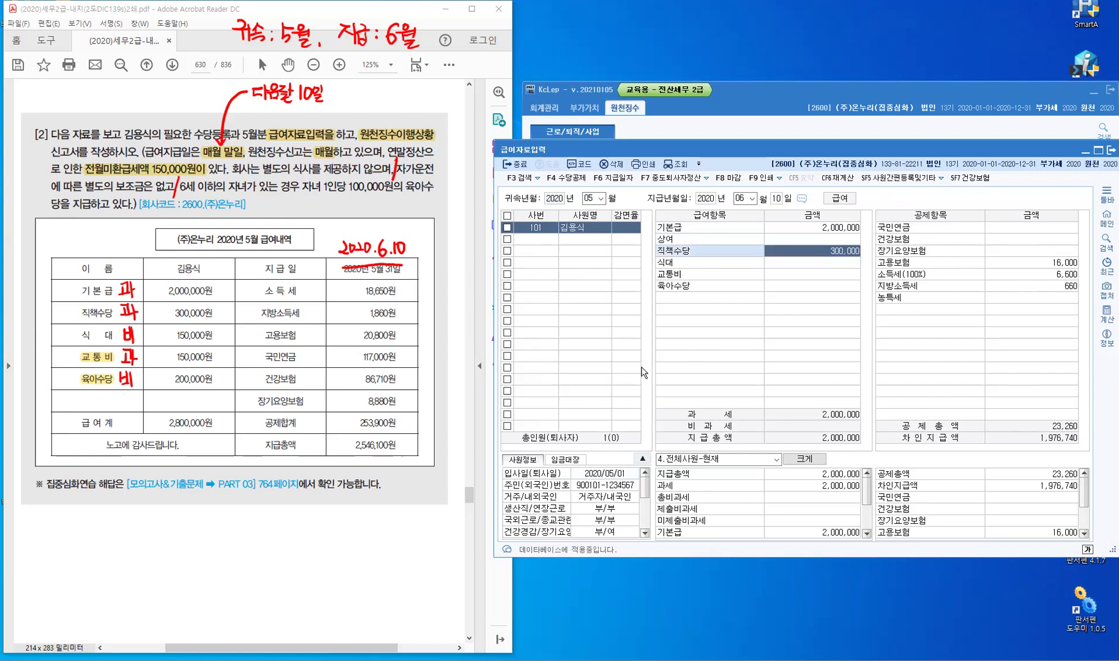
text(1500000)
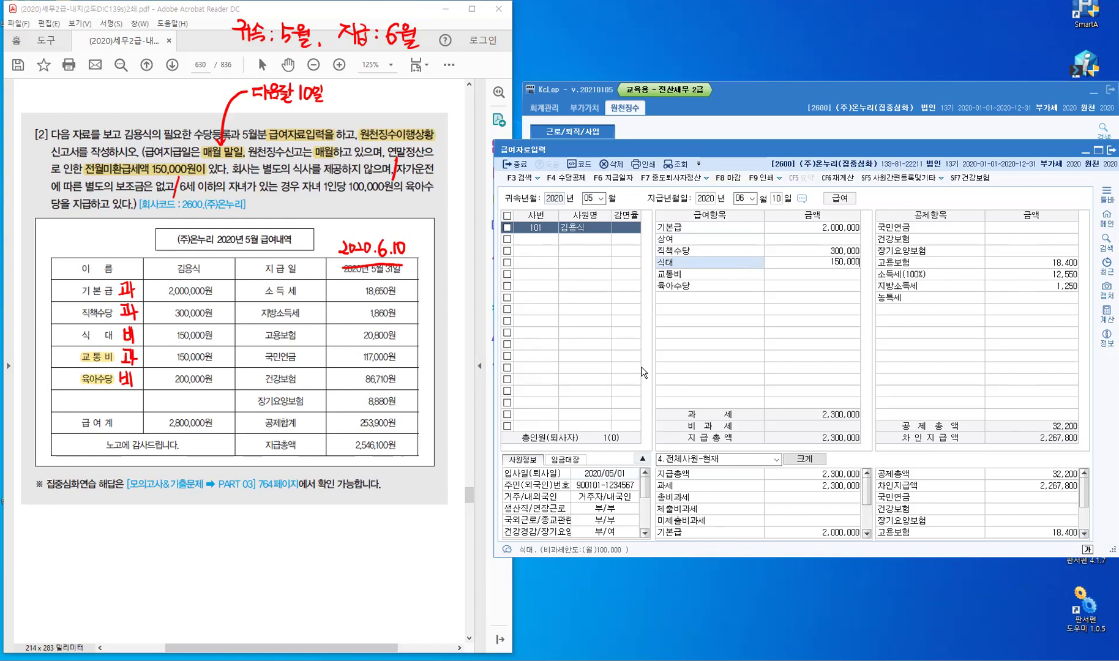
key(Return)
key(Return)
Enter 교통비 150,000 and 육아수당 200,000 among the employee's pay items.
text(15)
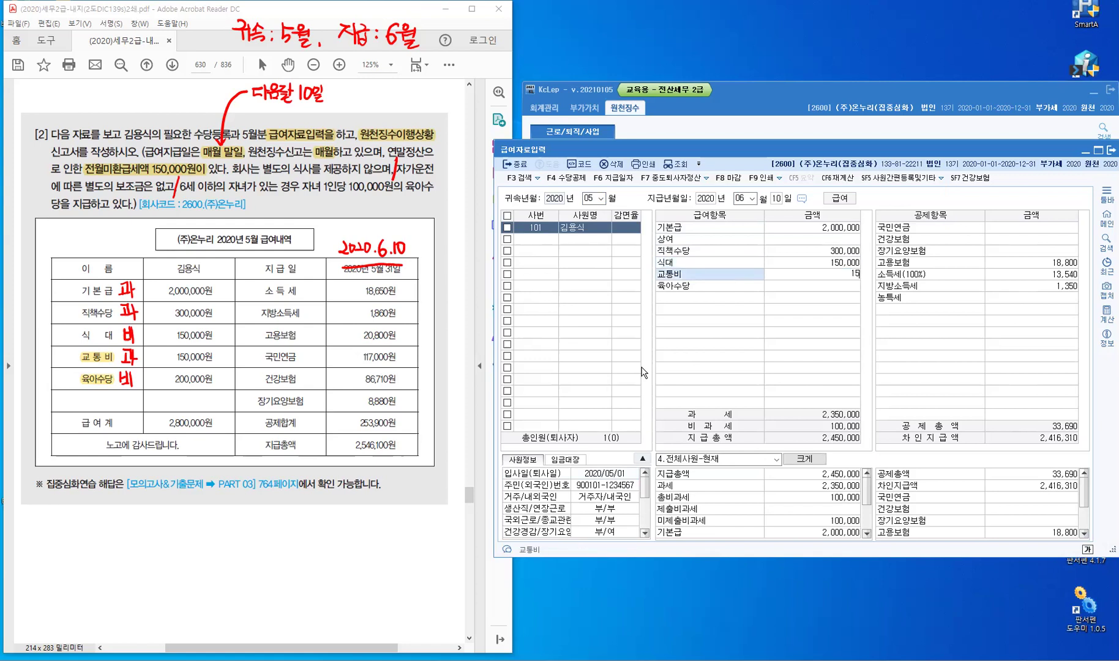
text(0,000)
key(Return)
key(Return)
text(2)
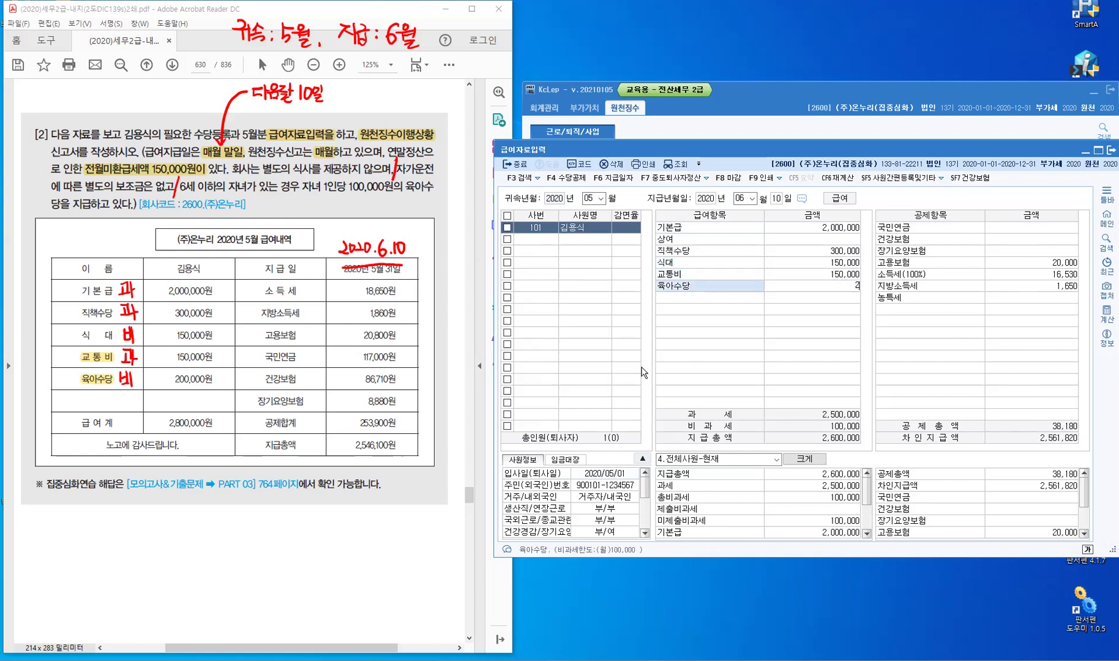
text(00,000)
key(Return)
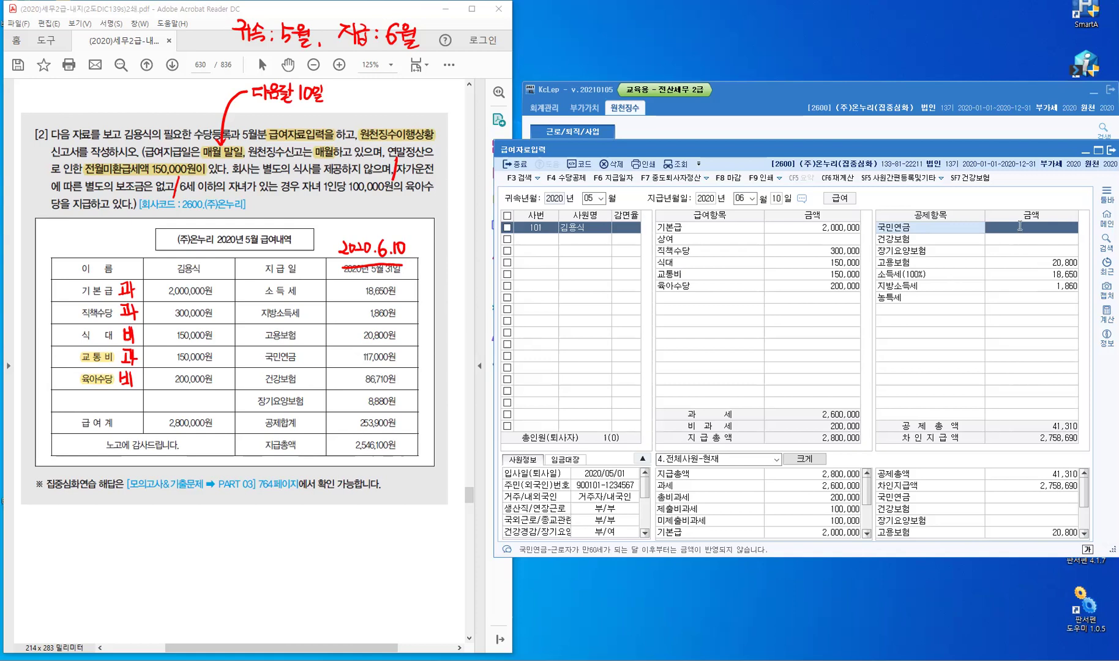
Enter 국민연금 117,000 and 건강보험 86,710 as the employee's deductions, accepting the calculated amounts for the remaining deduction items.
text(1170000)
key(Return)
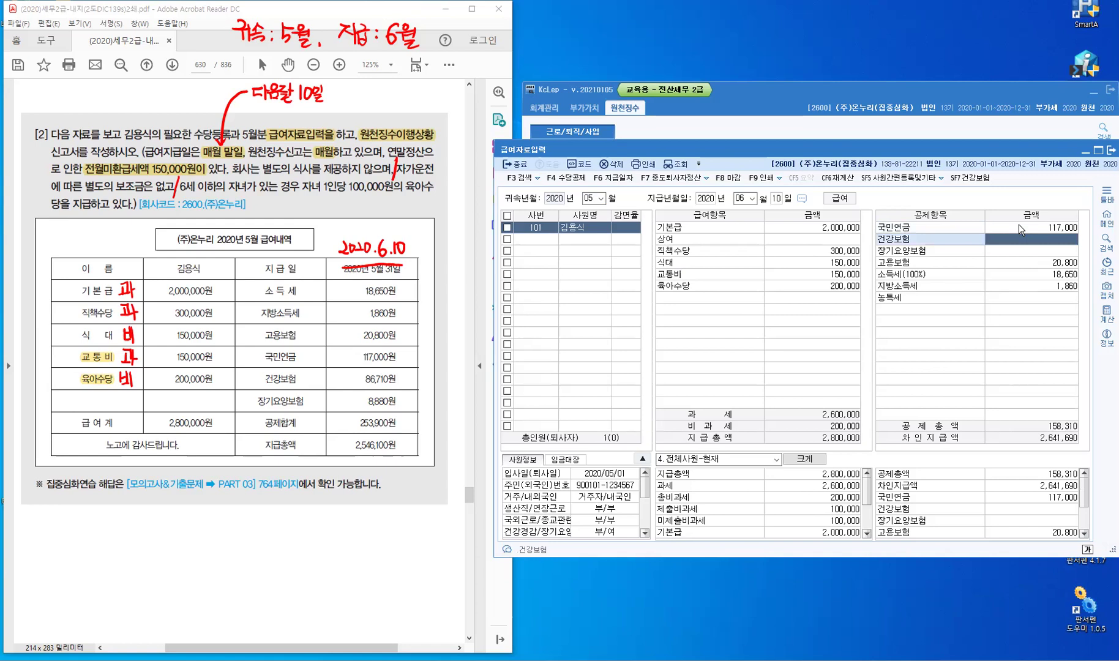
text(86,710)
key(Return)
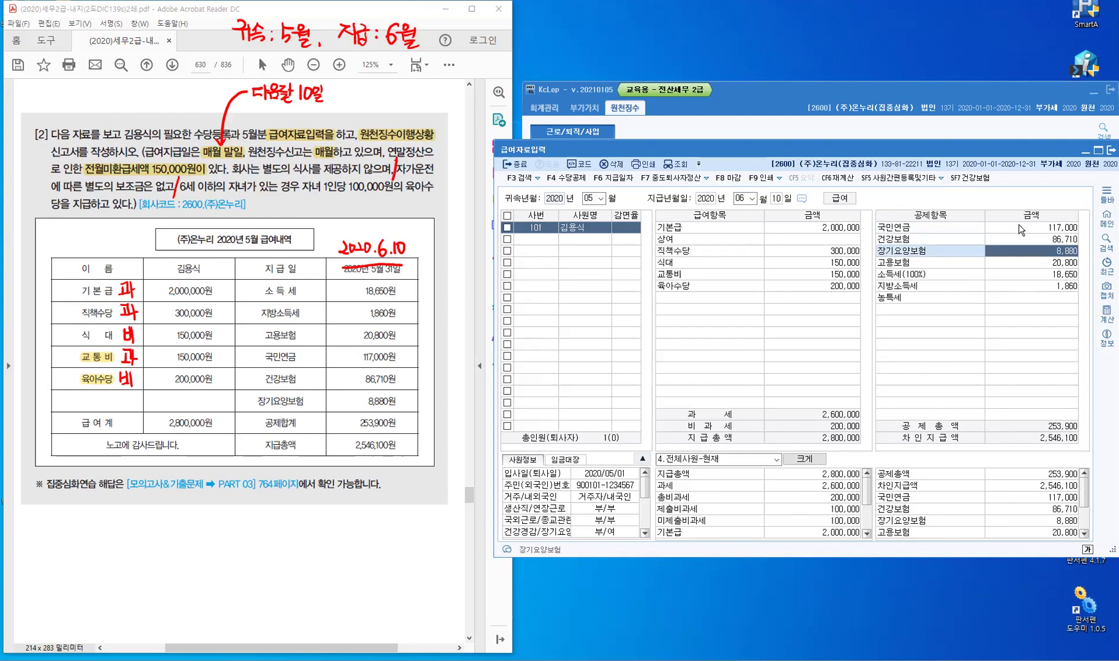
key(Return)
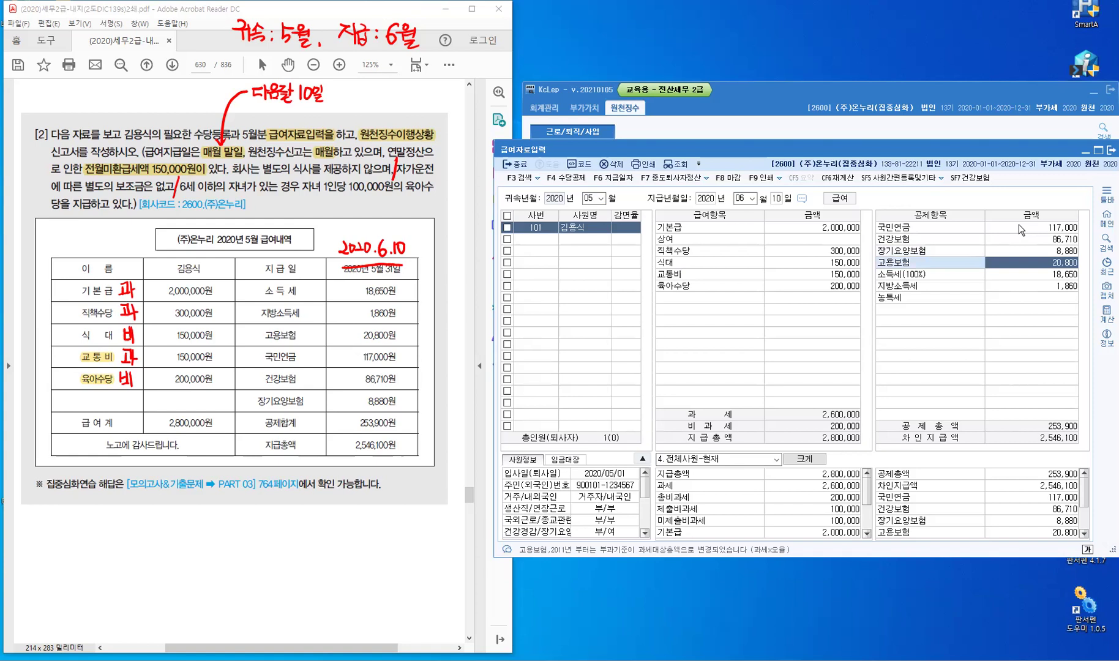
key(Return)
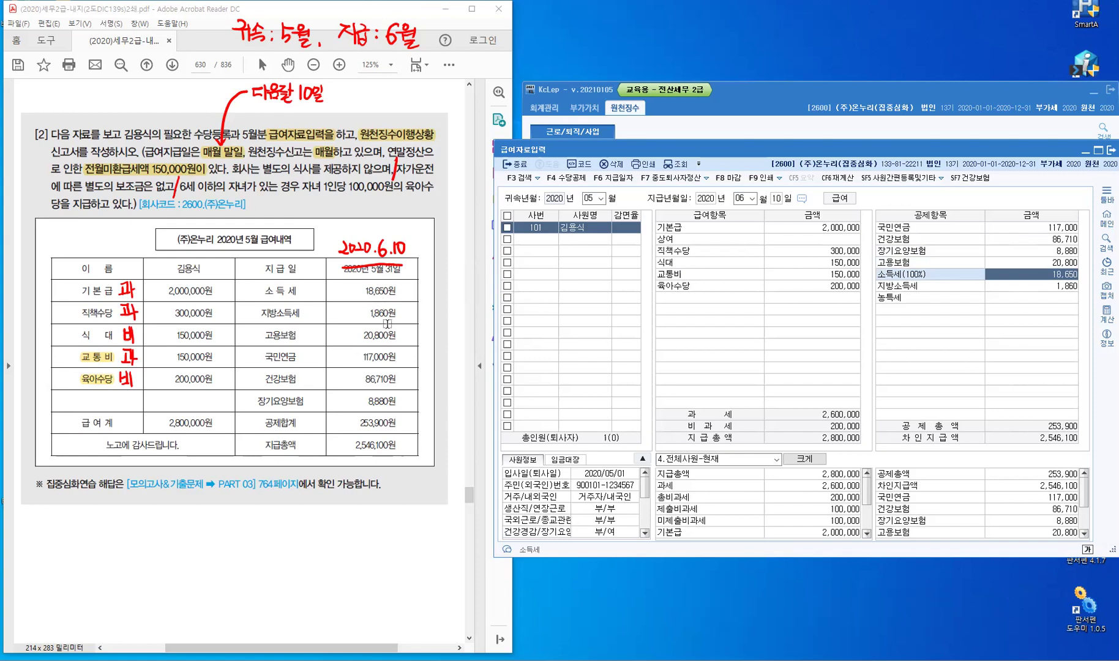
key(ctrl)
key(Return)
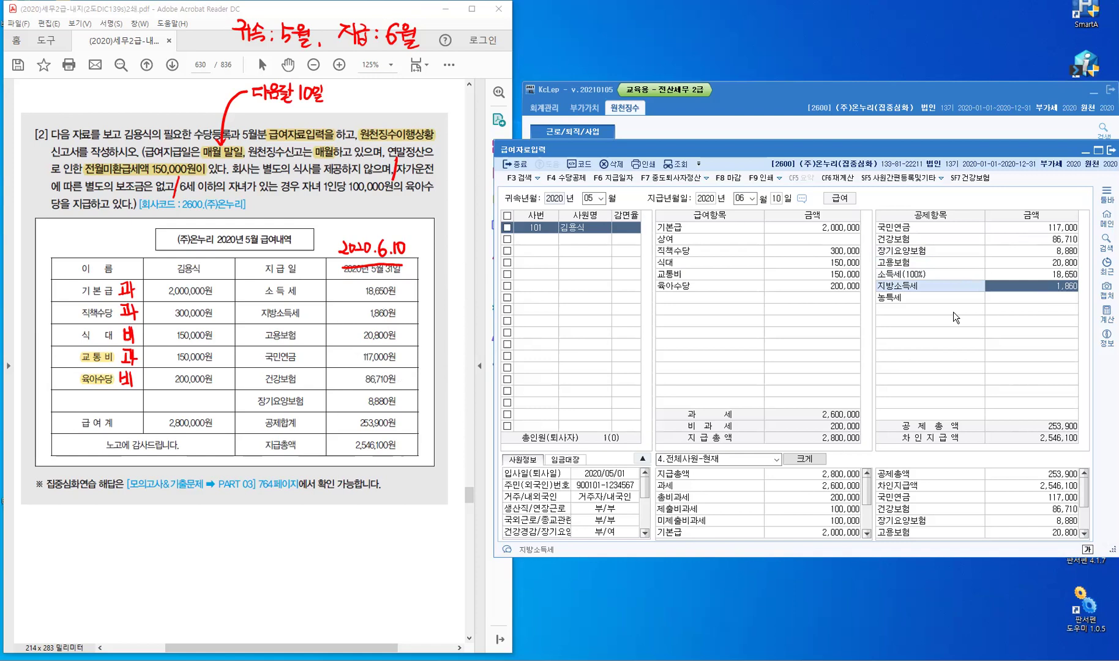
key(Return)
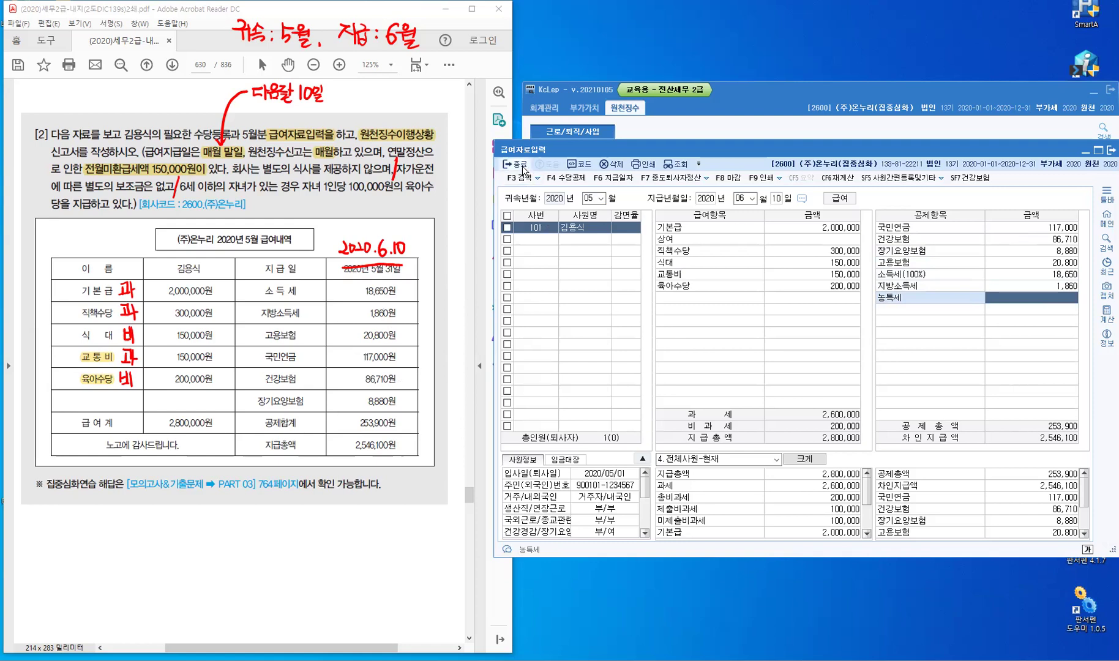
Finish the payroll entry, close 급여자료입력 and open the 원천징수이행상황신고서.
key(Return)
click(591, 198)
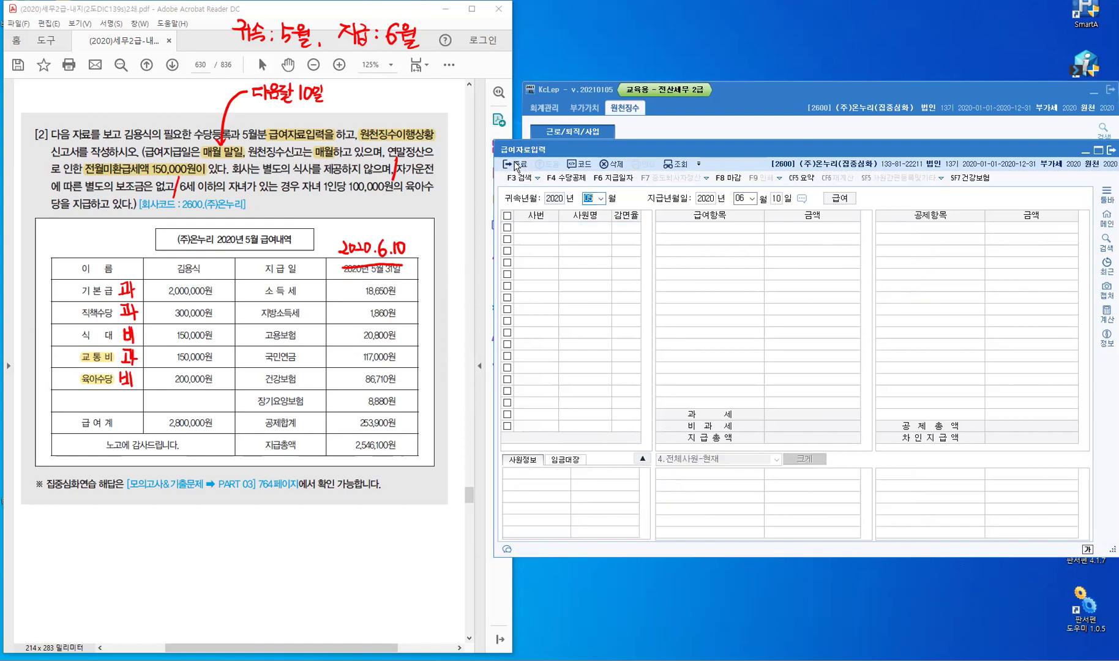
key(Escape)
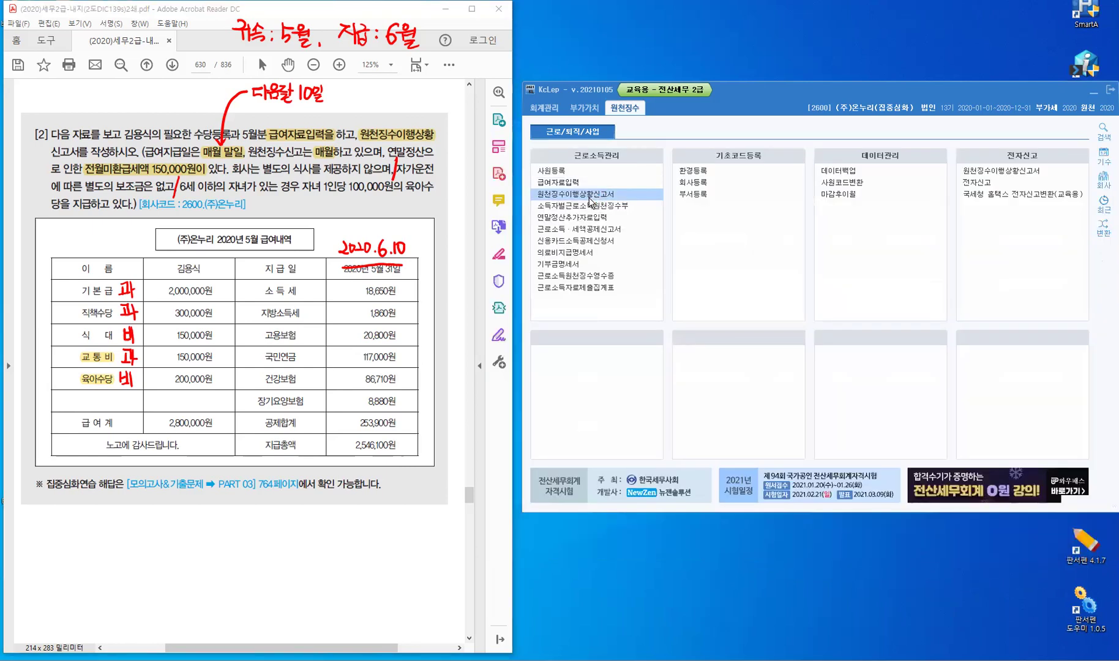
click(589, 196)
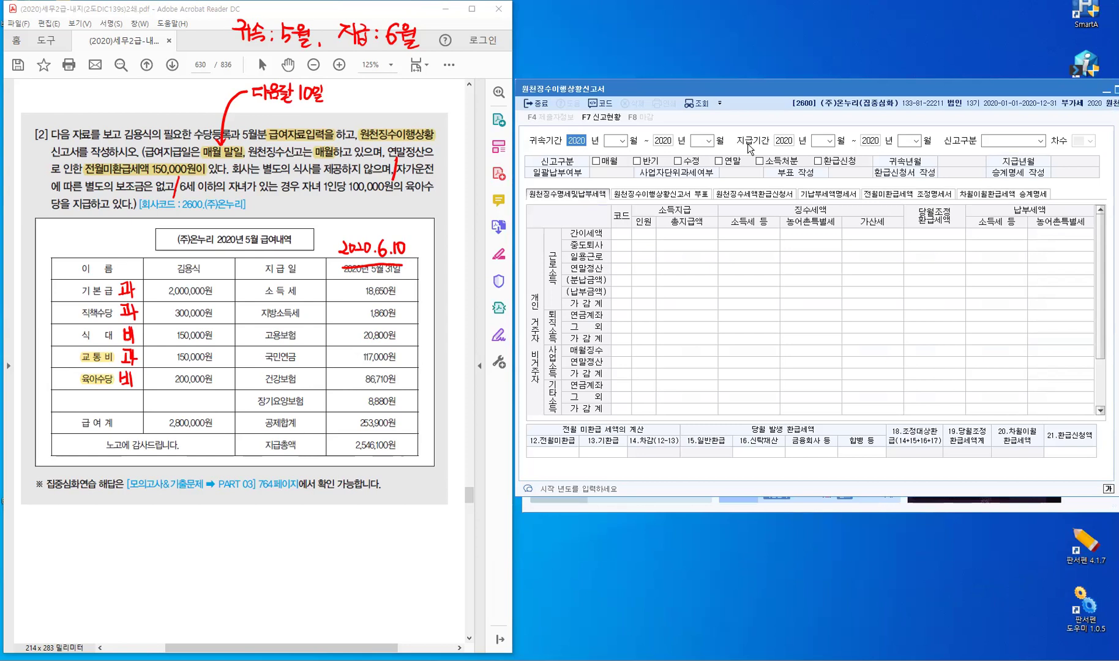
Set the 귀속기간 of the 원천징수이행상황신고서 to May 2020 through May 2020.
key(Return)
text(05)
key(Return)
text(05)
key(Return)
key(Return)
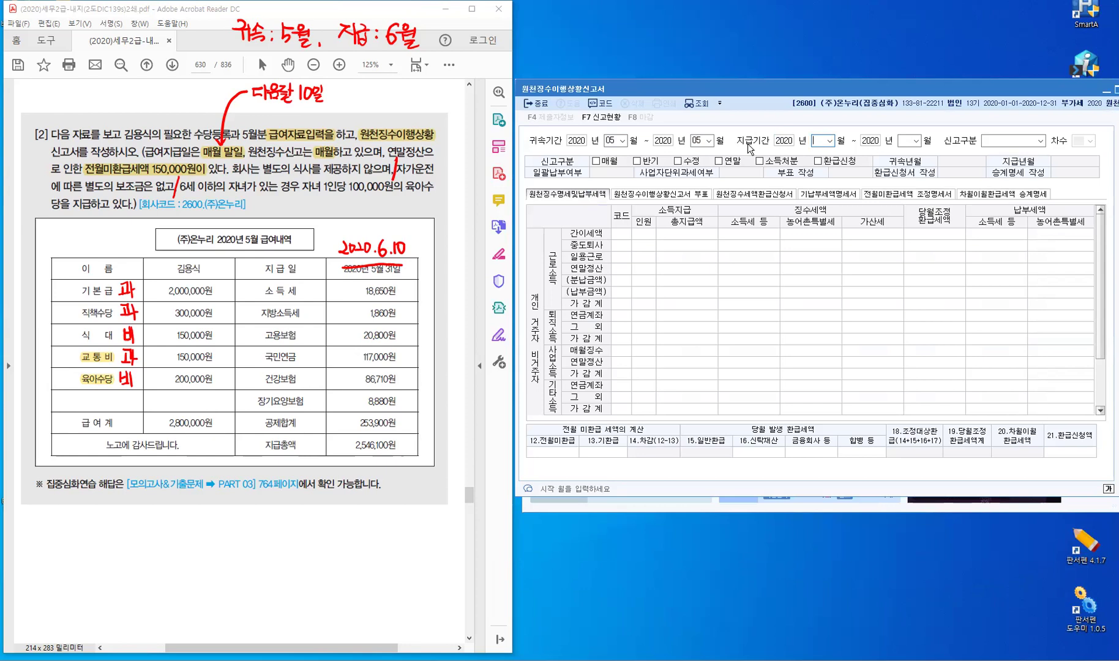
Try loading the 1.정기신고 return with May 2020 as the 지급기간, and discard it without saving.
text(05)
key(Return)
text(05)
key(Return)
text(1.정기신고)
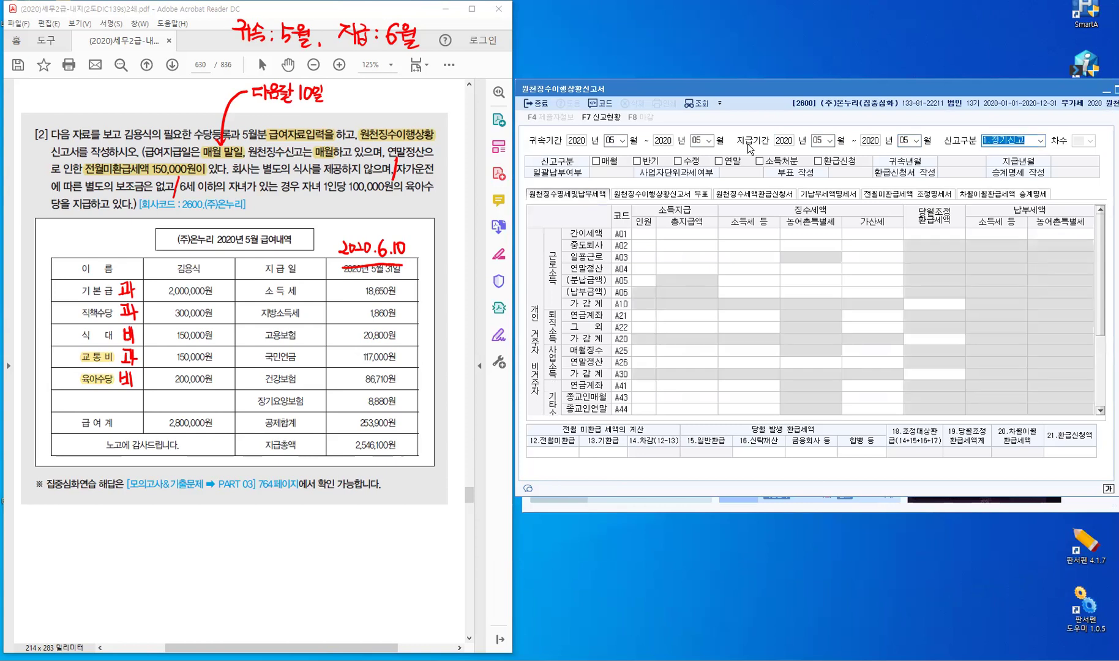
key(Return)
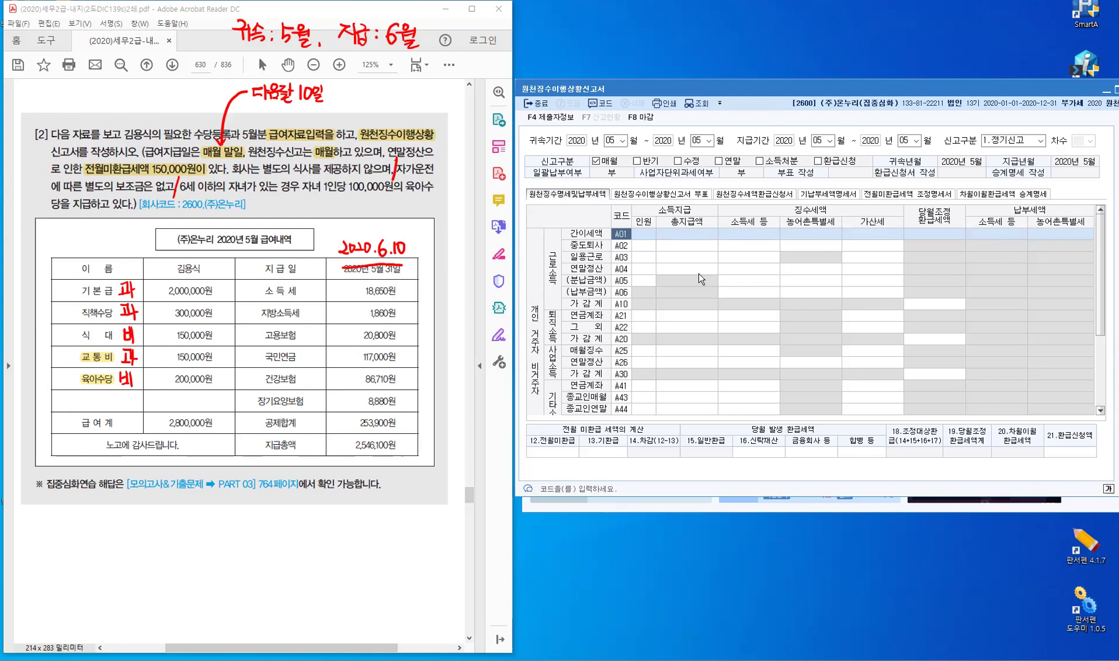
key(Escape)
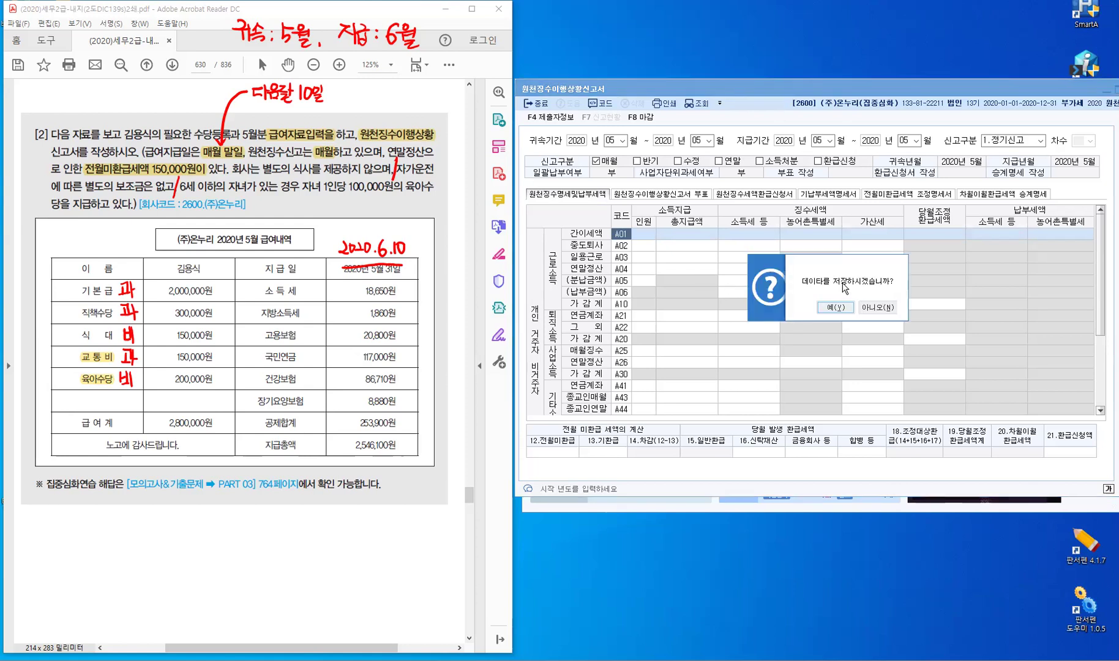
click(879, 307)
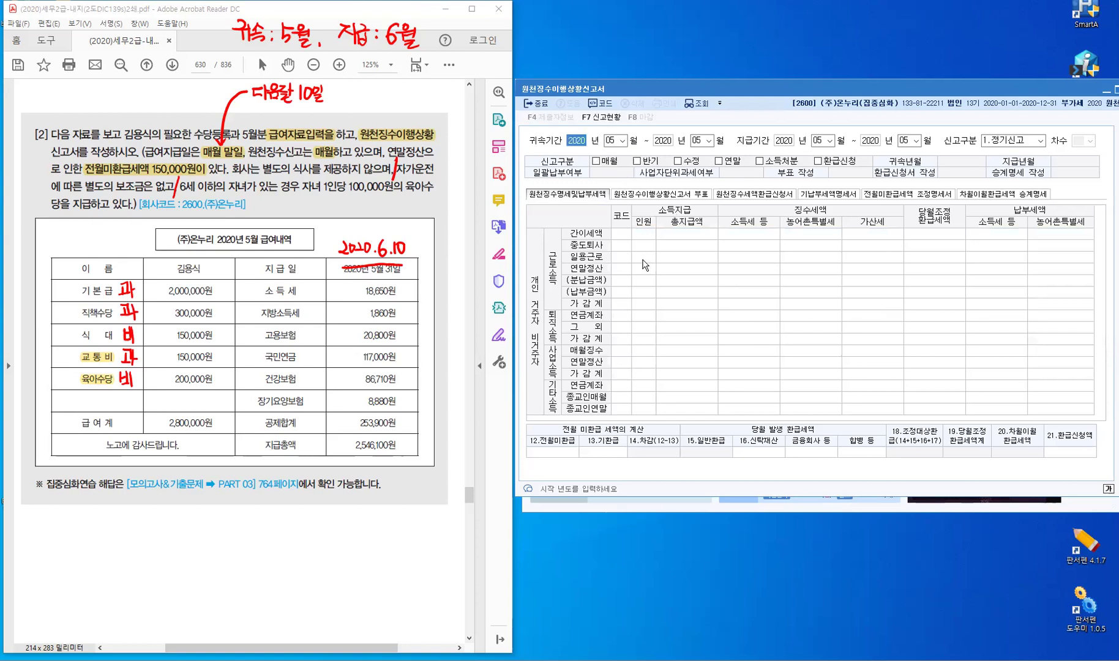
Load the 1.정기신고 return for 귀속기간 May 2020 with the 지급기간 set to June 2020 through June 2020.
key(Return)
key(Return)
key(Return)
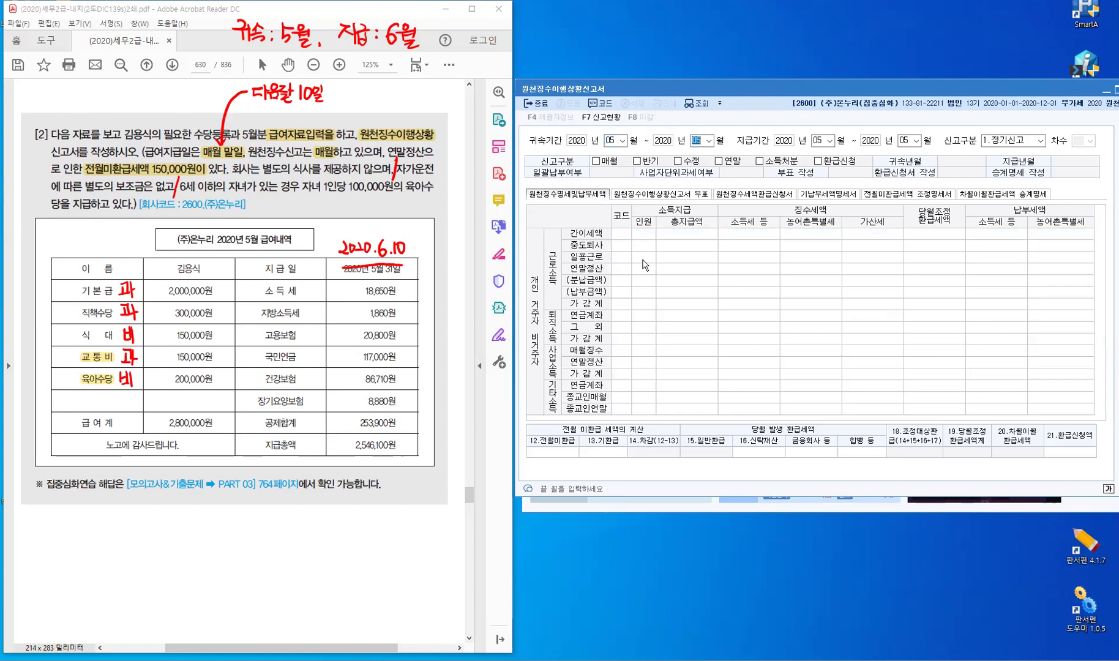
key(Return)
text(6)
key(Return)
text(6)
key(Return)
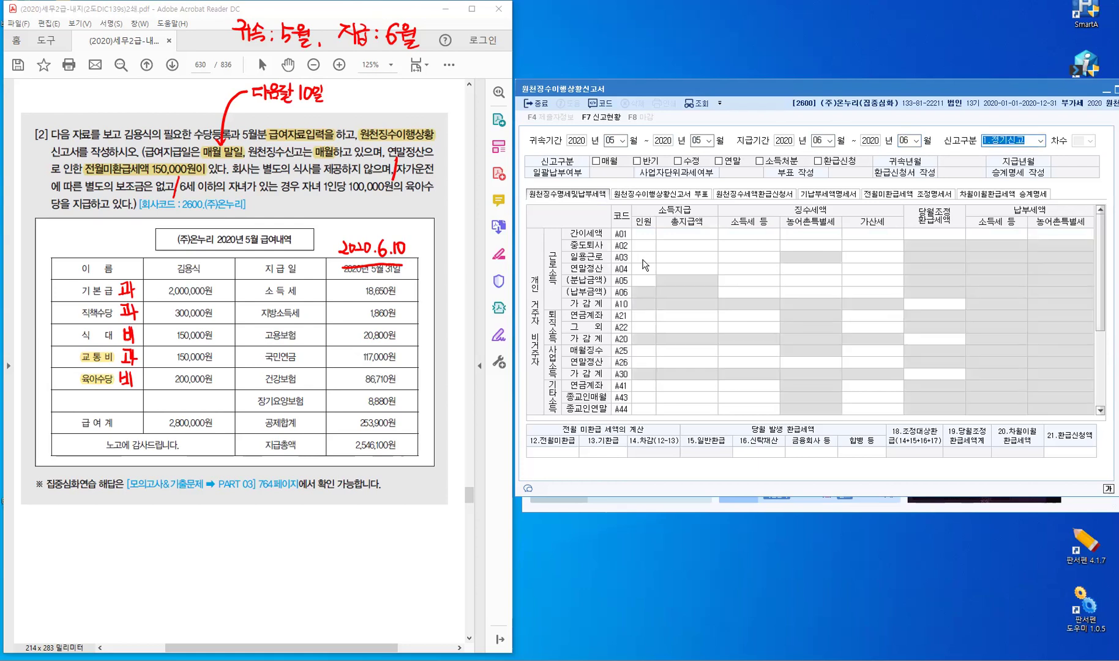
key(Return)
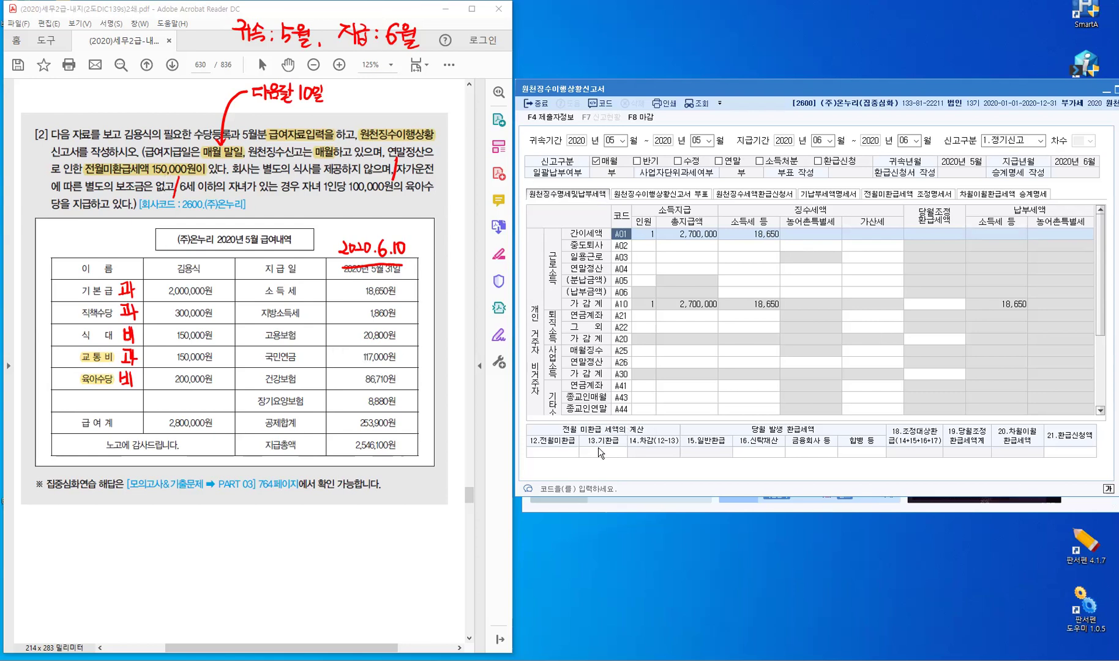
Enter 150,000 as the 12.전월미환급 amount, and save and close the 원천징수이행상황신고서.
click(561, 450)
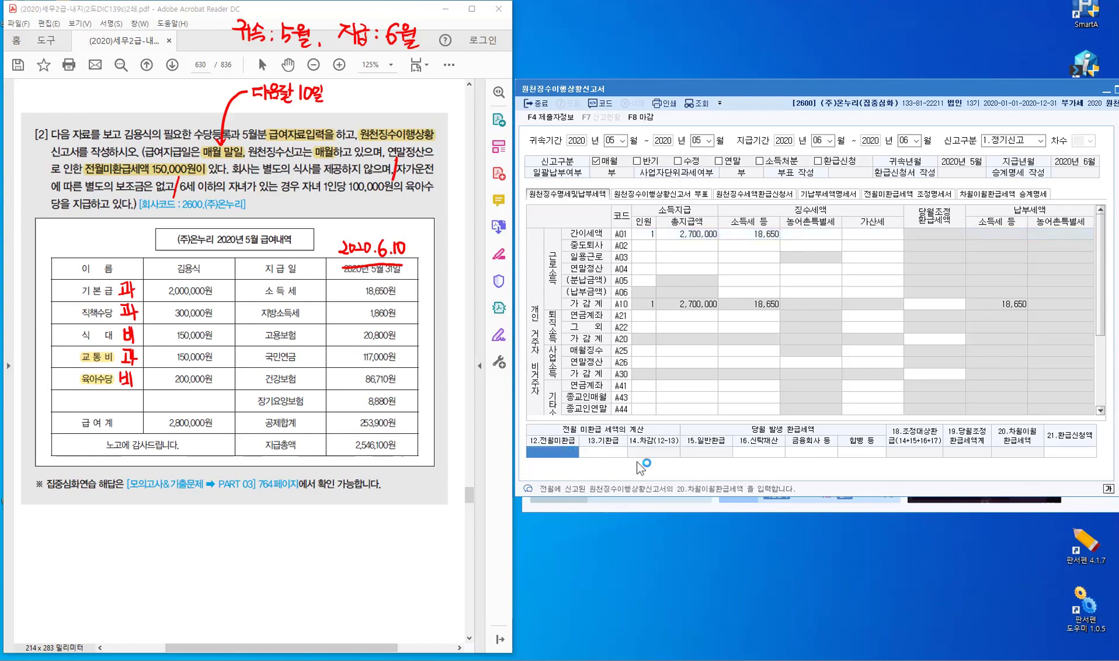
text(1500000)
key(Return)
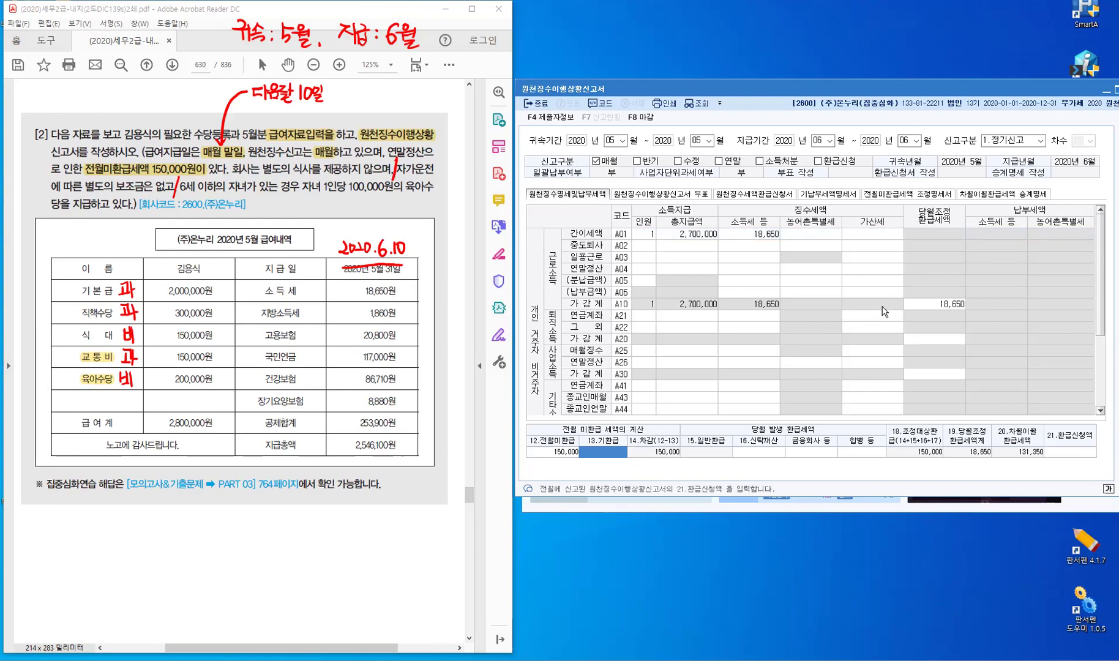
key(Escape)
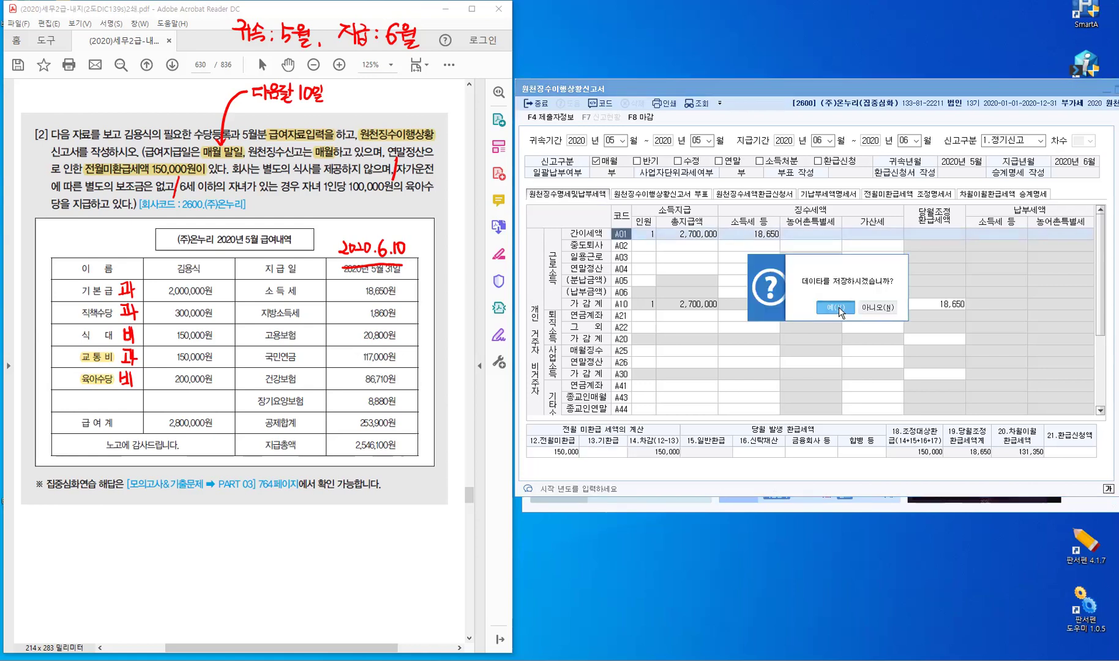
click(836, 308)
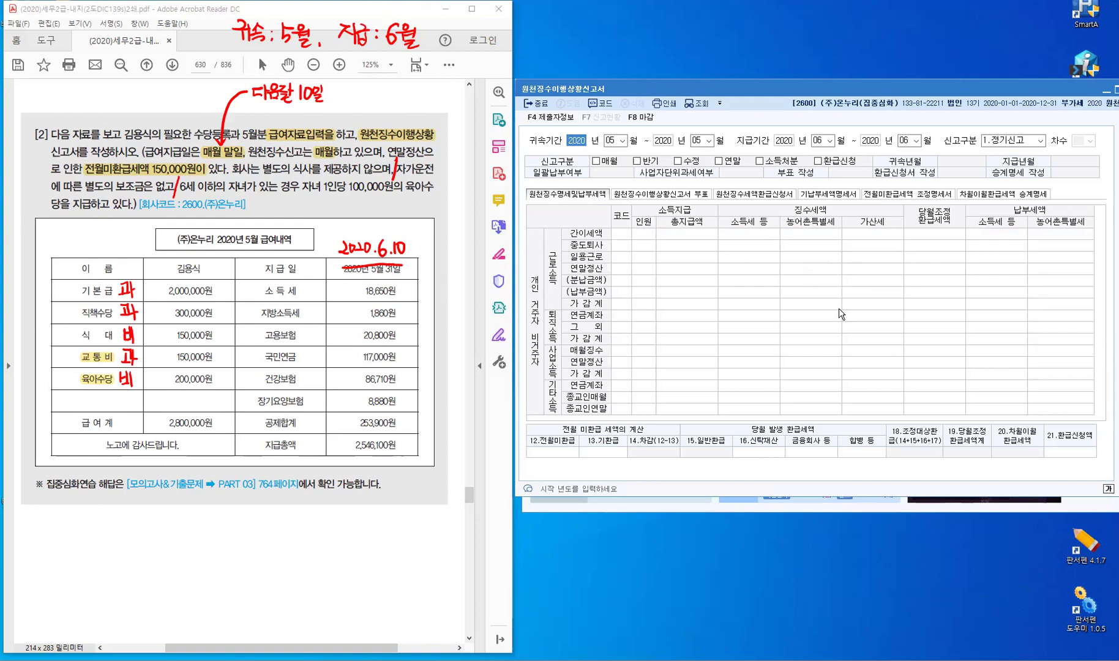
key(Escape)
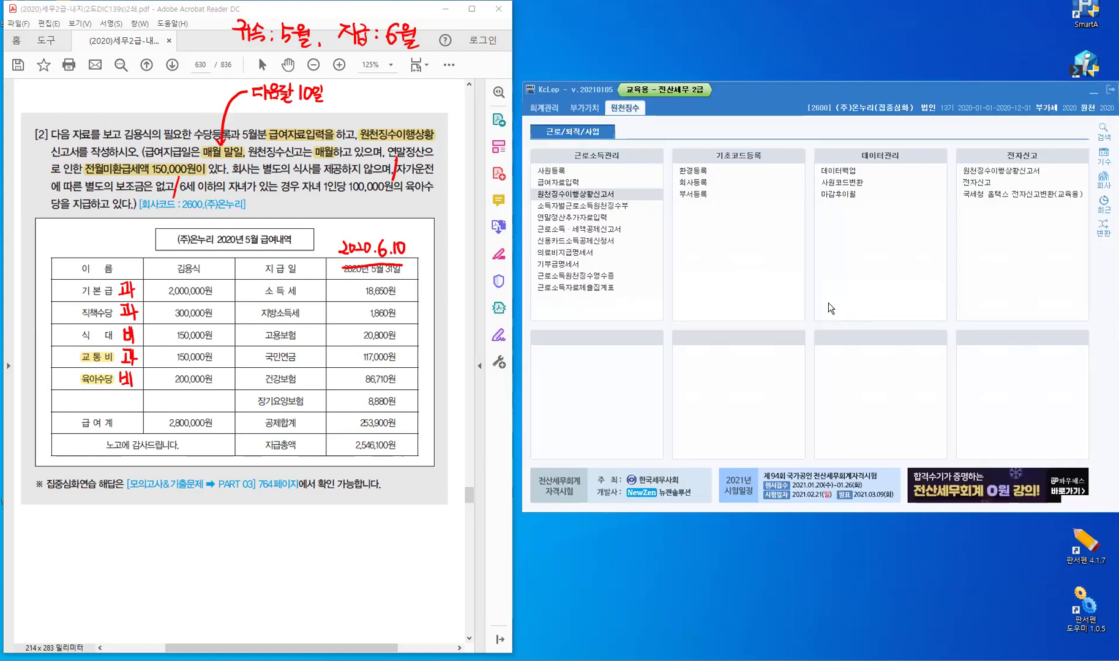